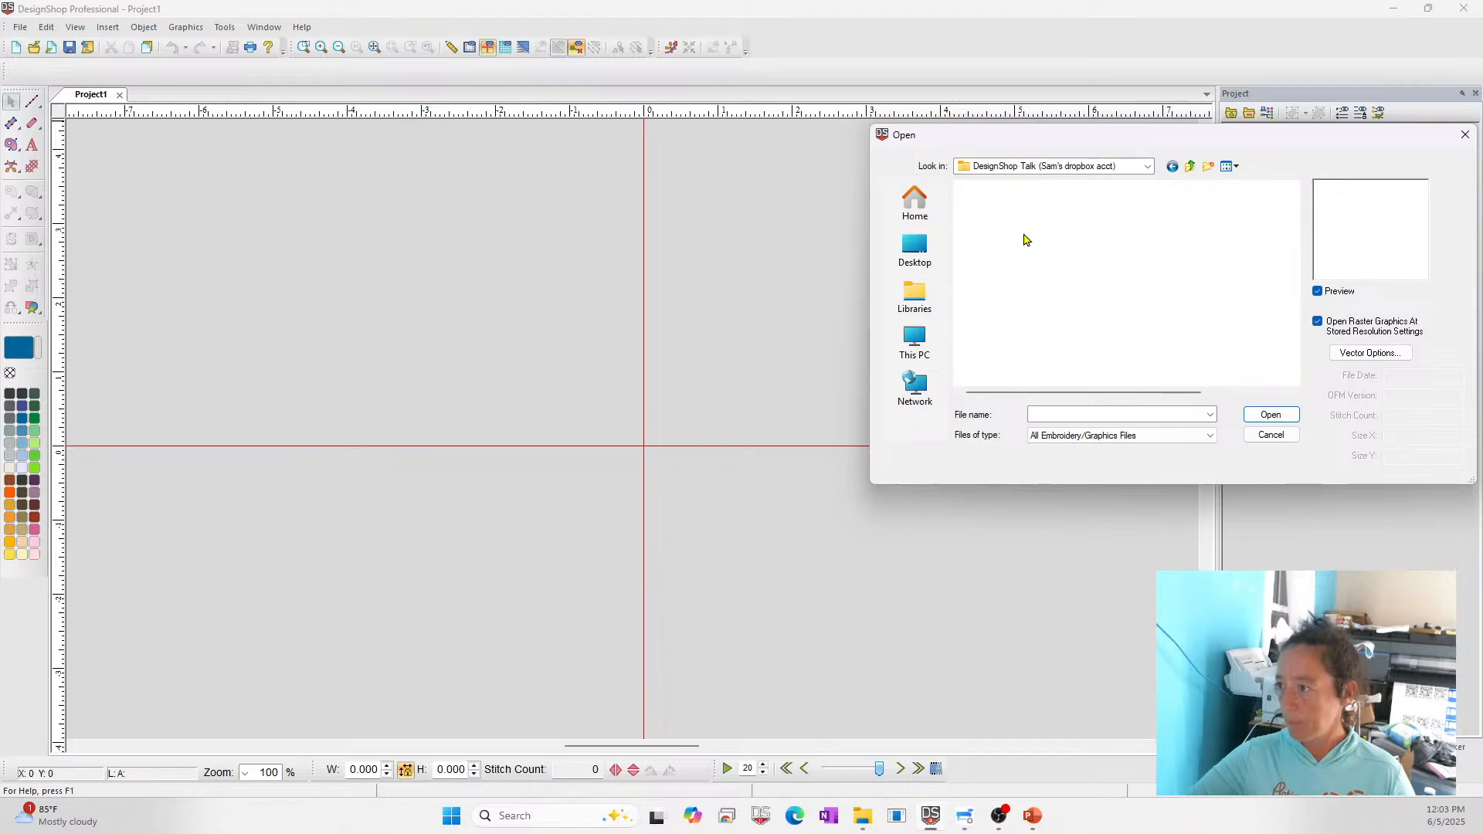
Open the Partition Question OFM design from the 2025-06-05 folder
scroll(981, 356, down, 5)
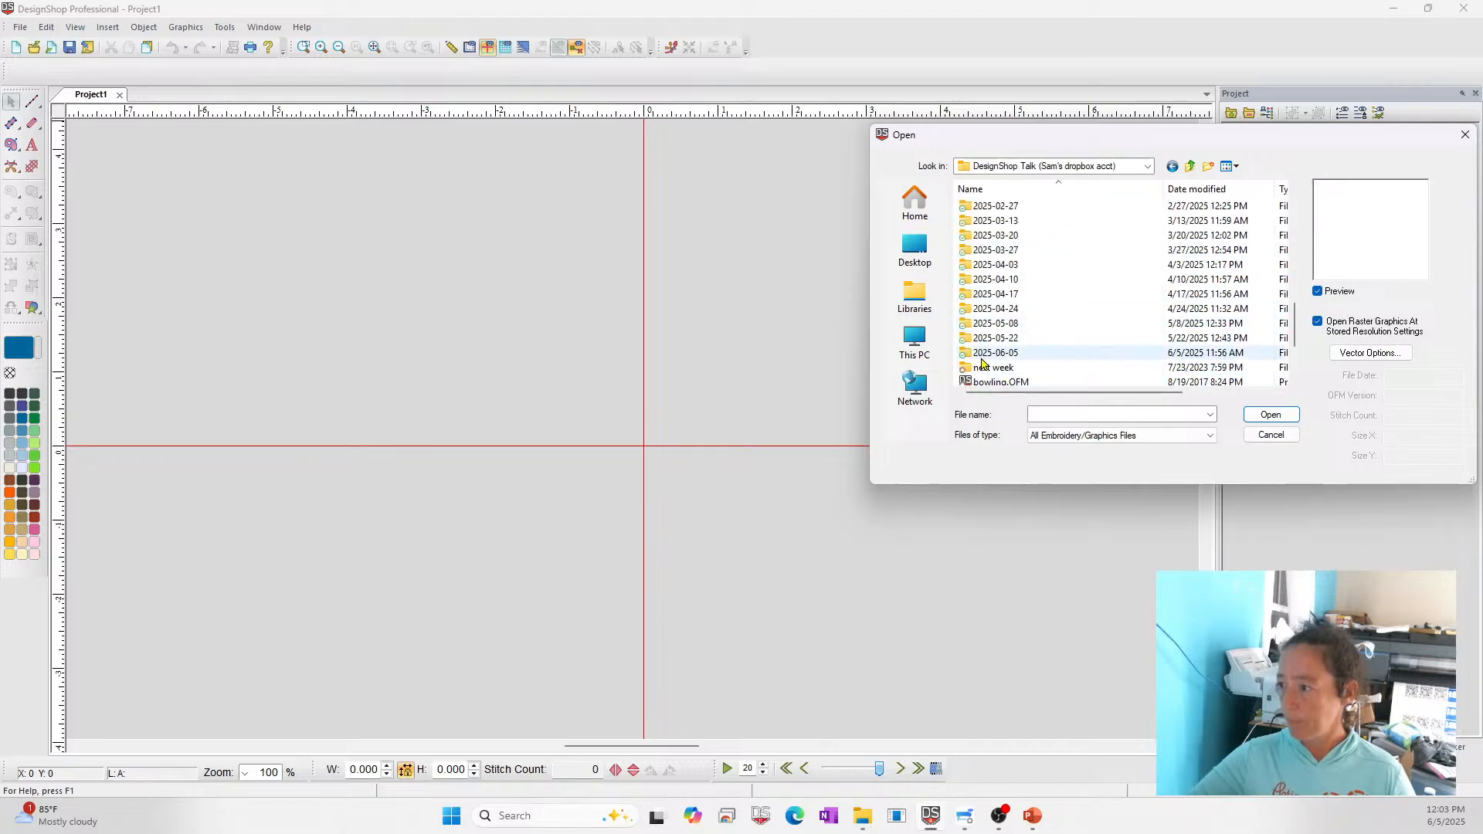
double_click(981, 352)
double_click(995, 211)
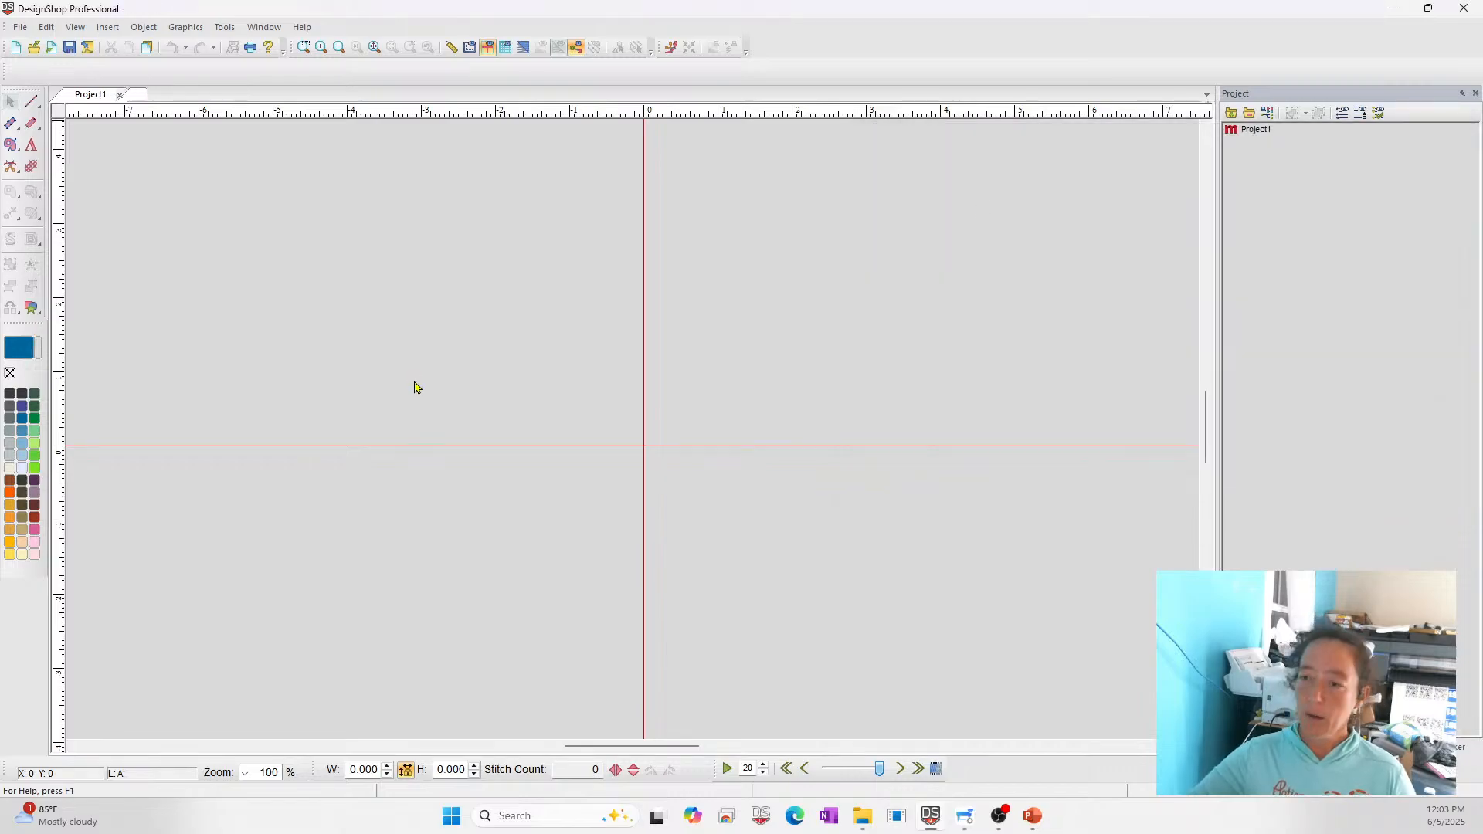
Render the design's stitches as realistic 3D thread around the purple expanded object
click(302, 48)
drag(553, 392, 656, 463)
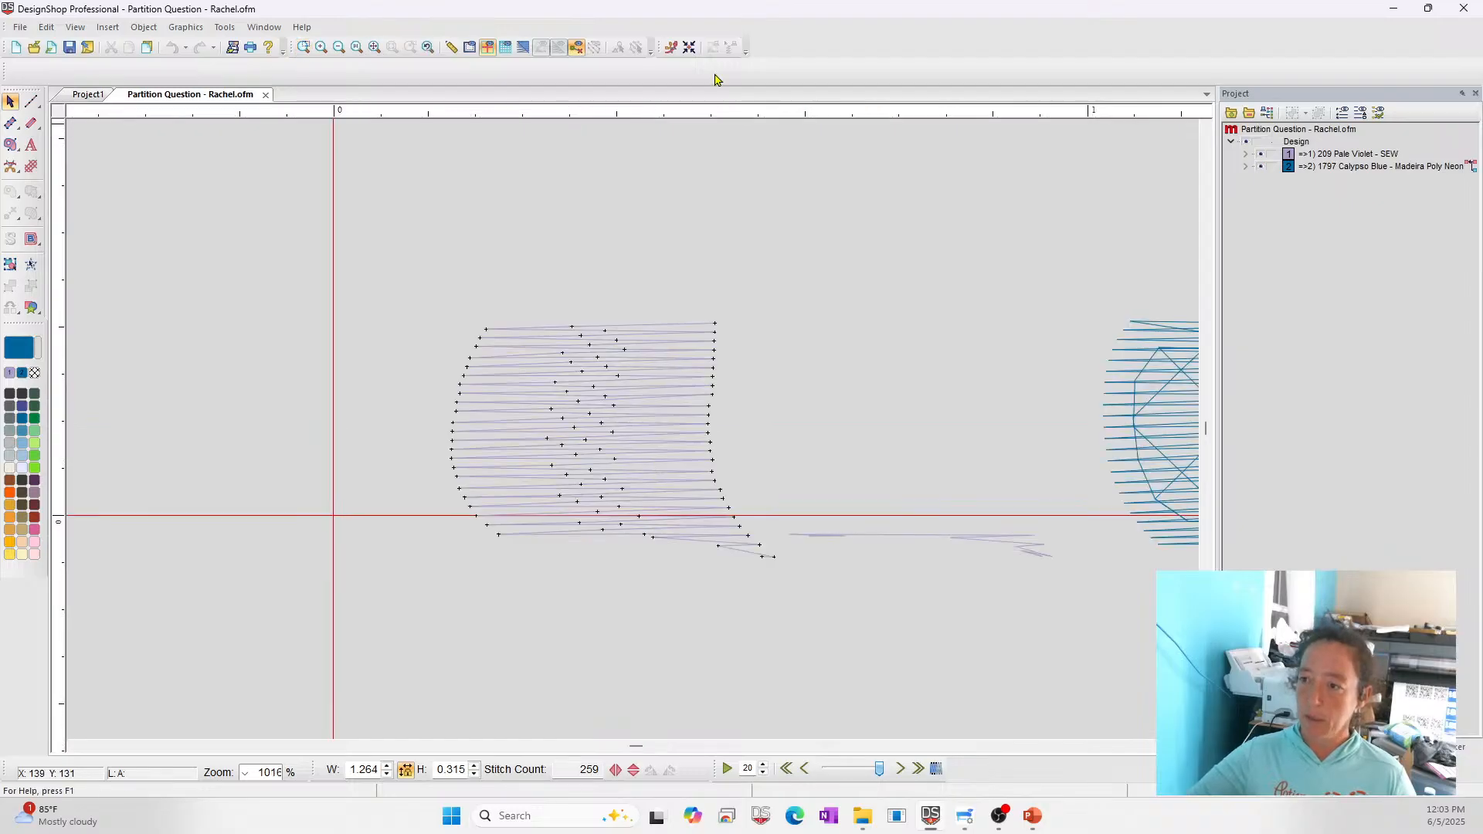
click(523, 47)
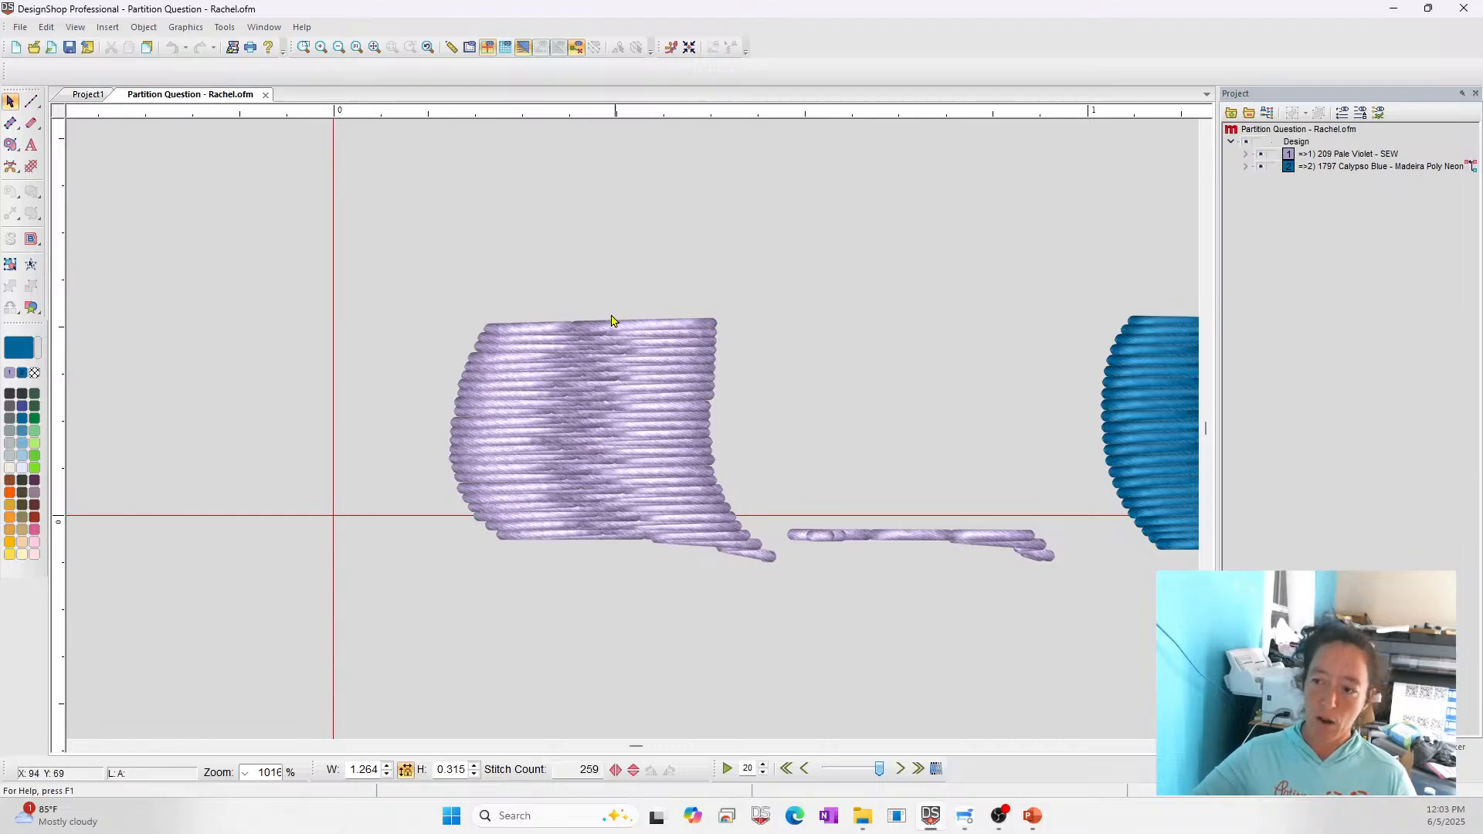
Check the top stitching and partition settings in the blue column's object properties
drag(636, 750, 641, 751)
click(791, 462)
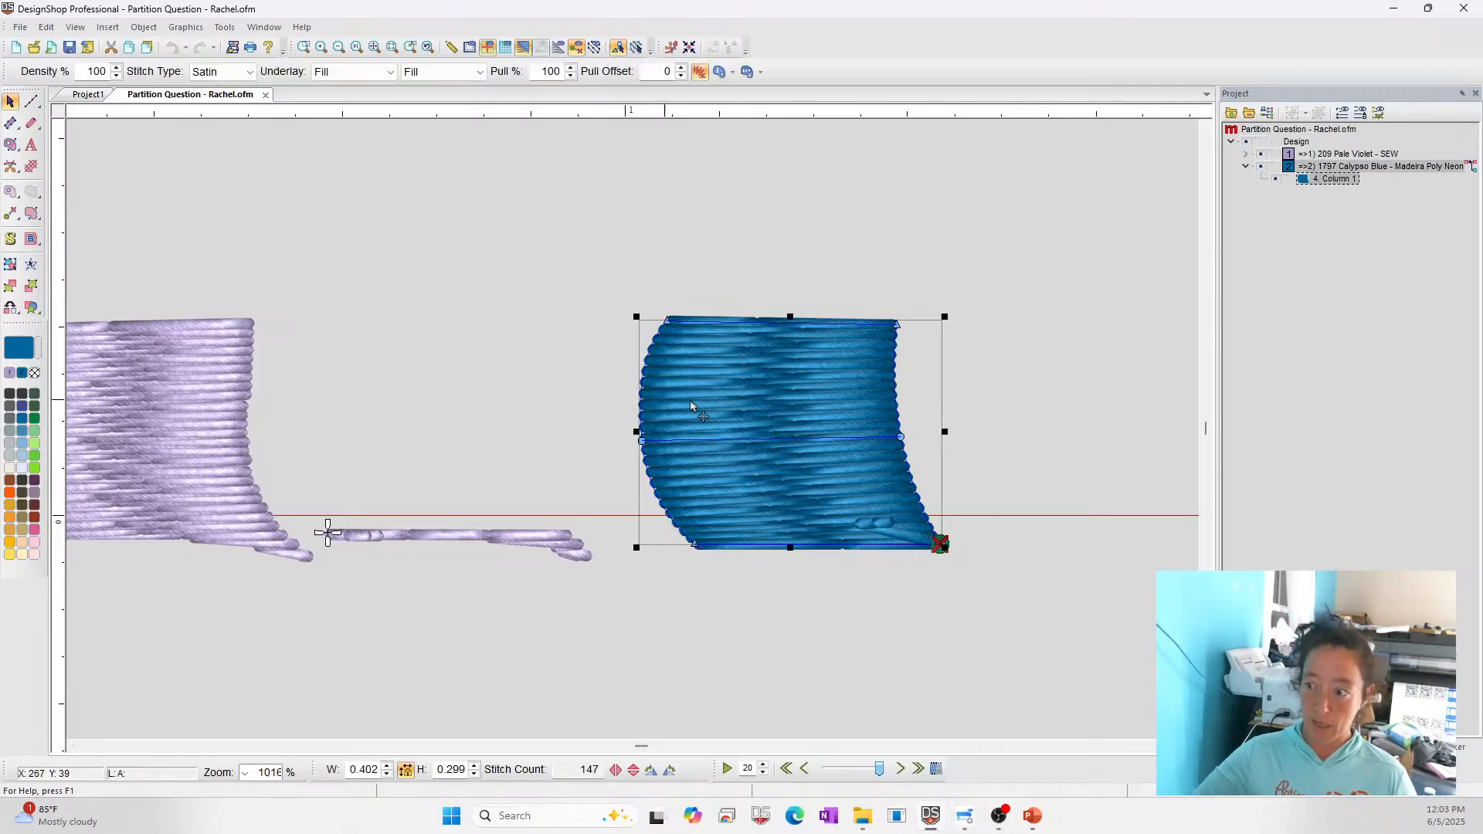
right_click(745, 384)
click(774, 395)
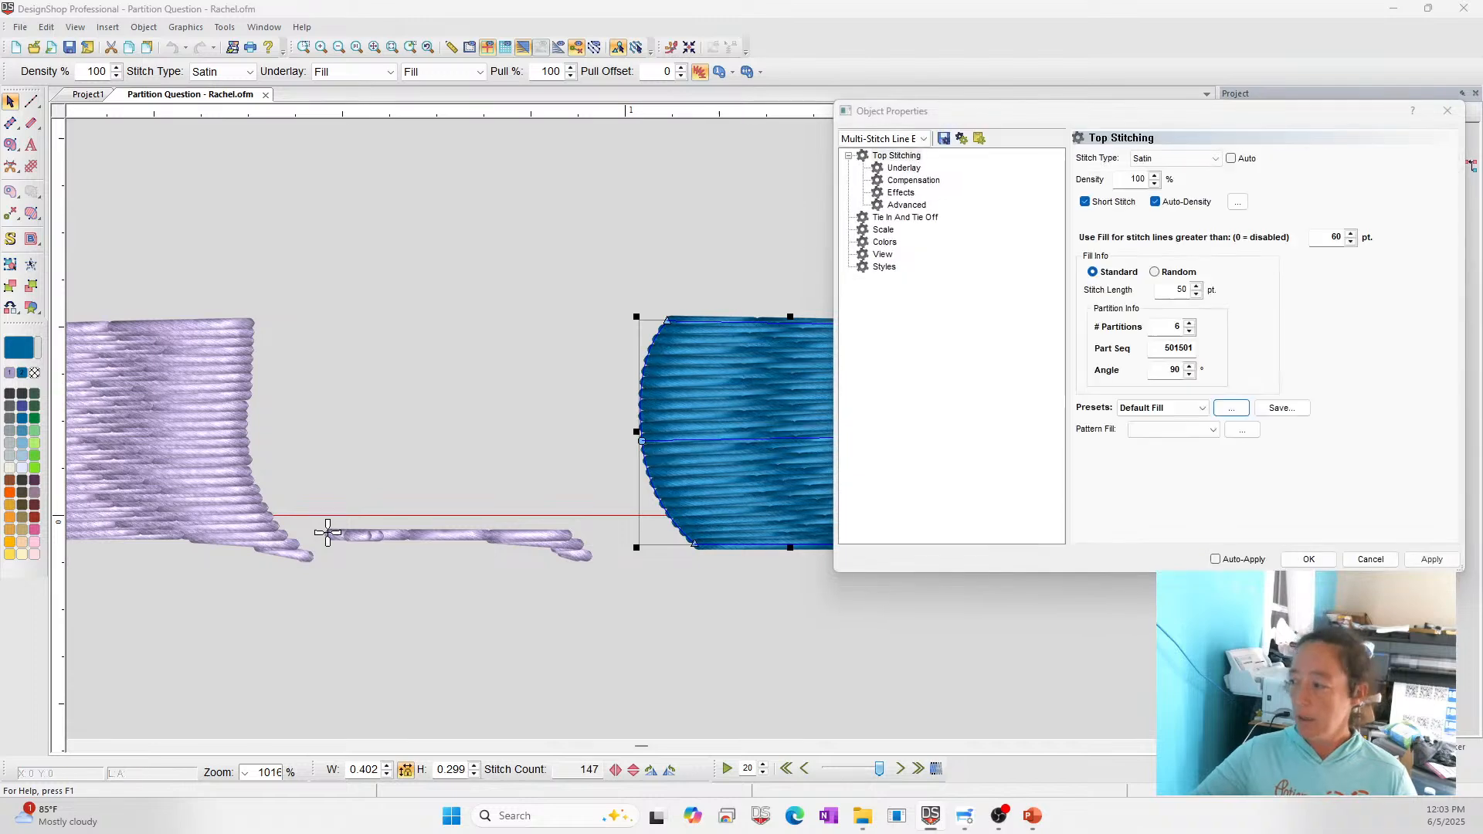
click(1308, 559)
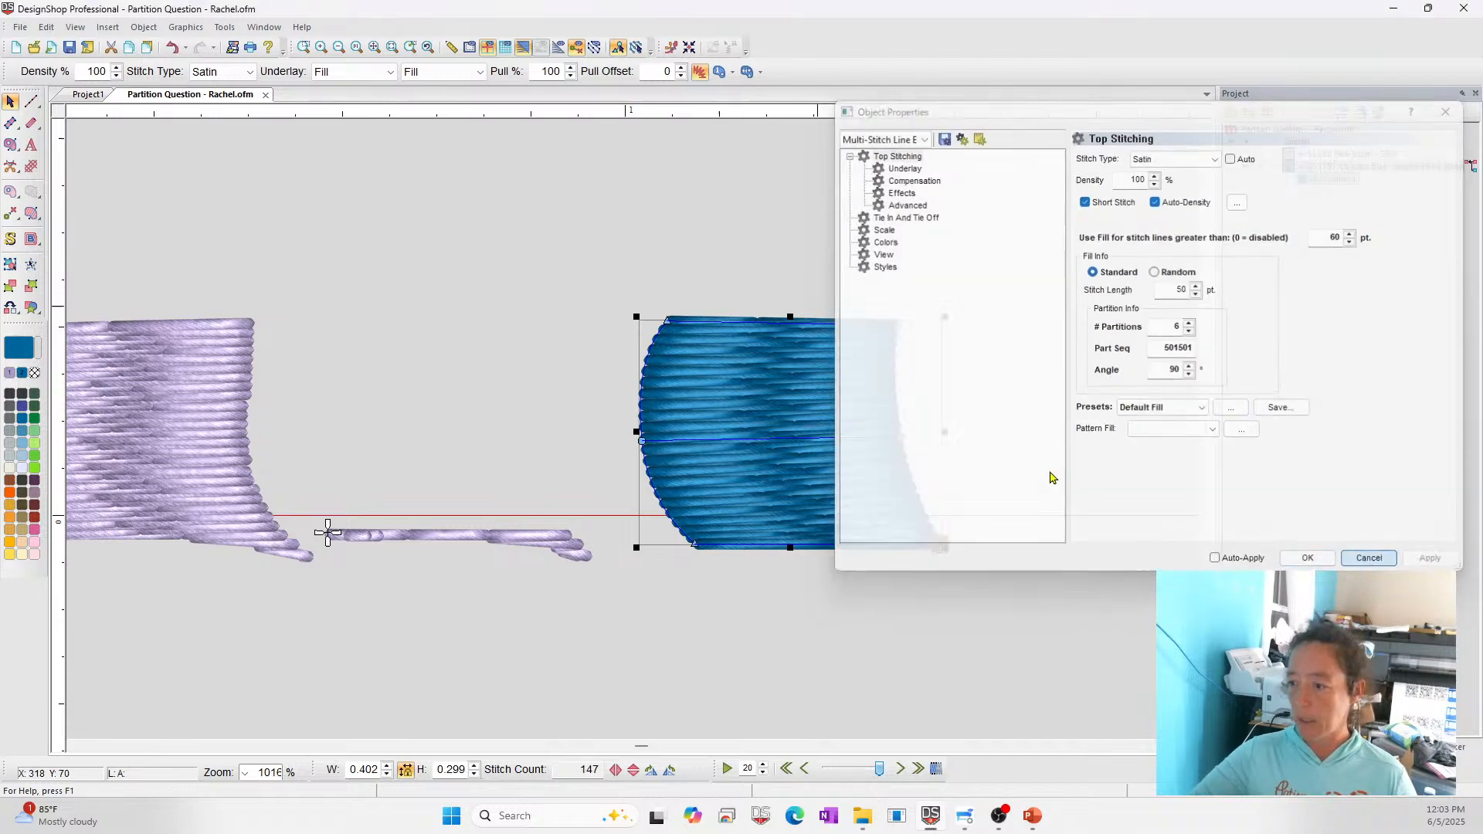
Trace the blue column's outline with the Column 1 input method, following its curved sides from the upper edge to the lower edge
click(12, 124)
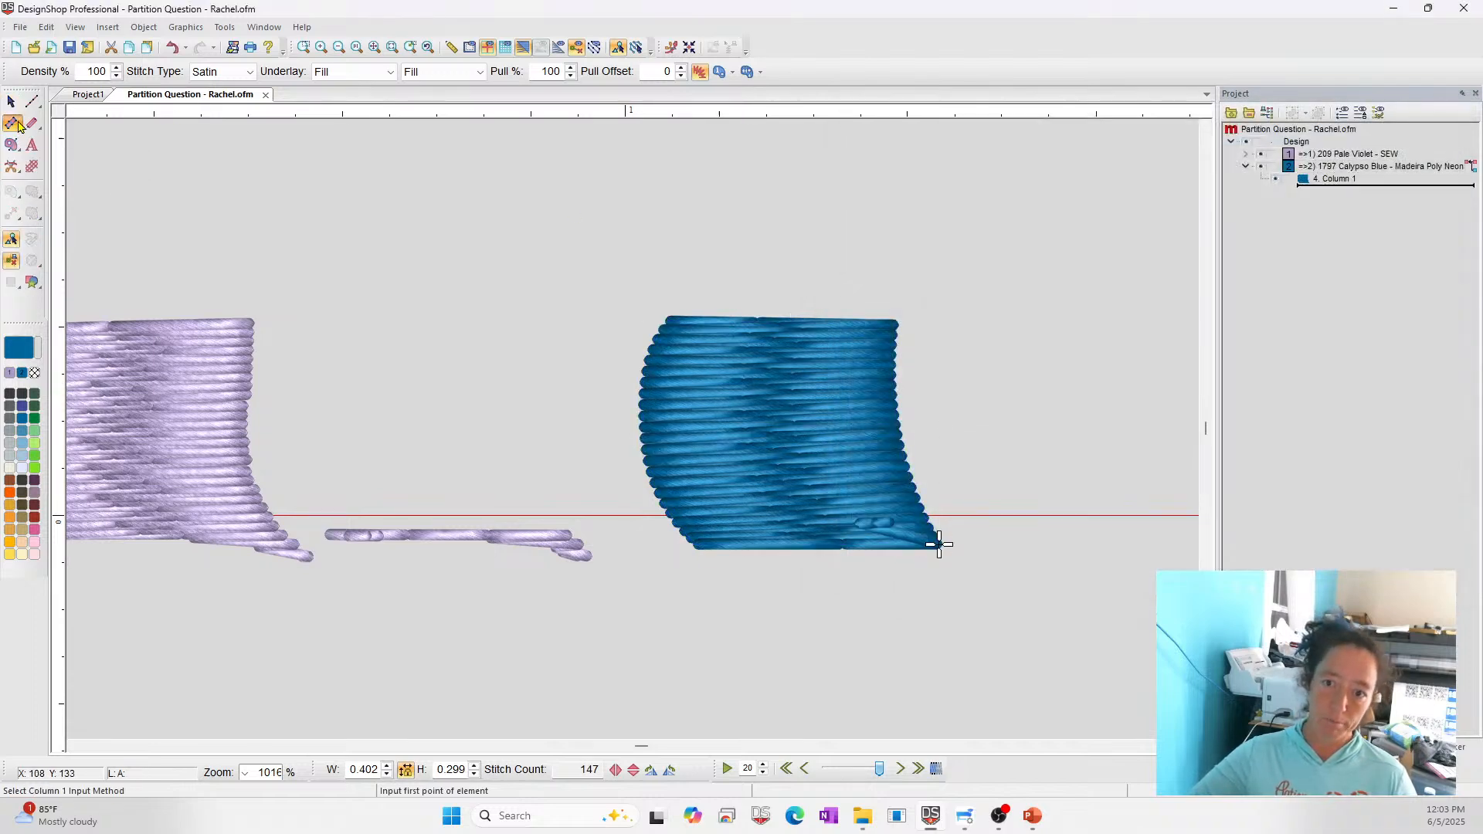
click(669, 318)
click(894, 318)
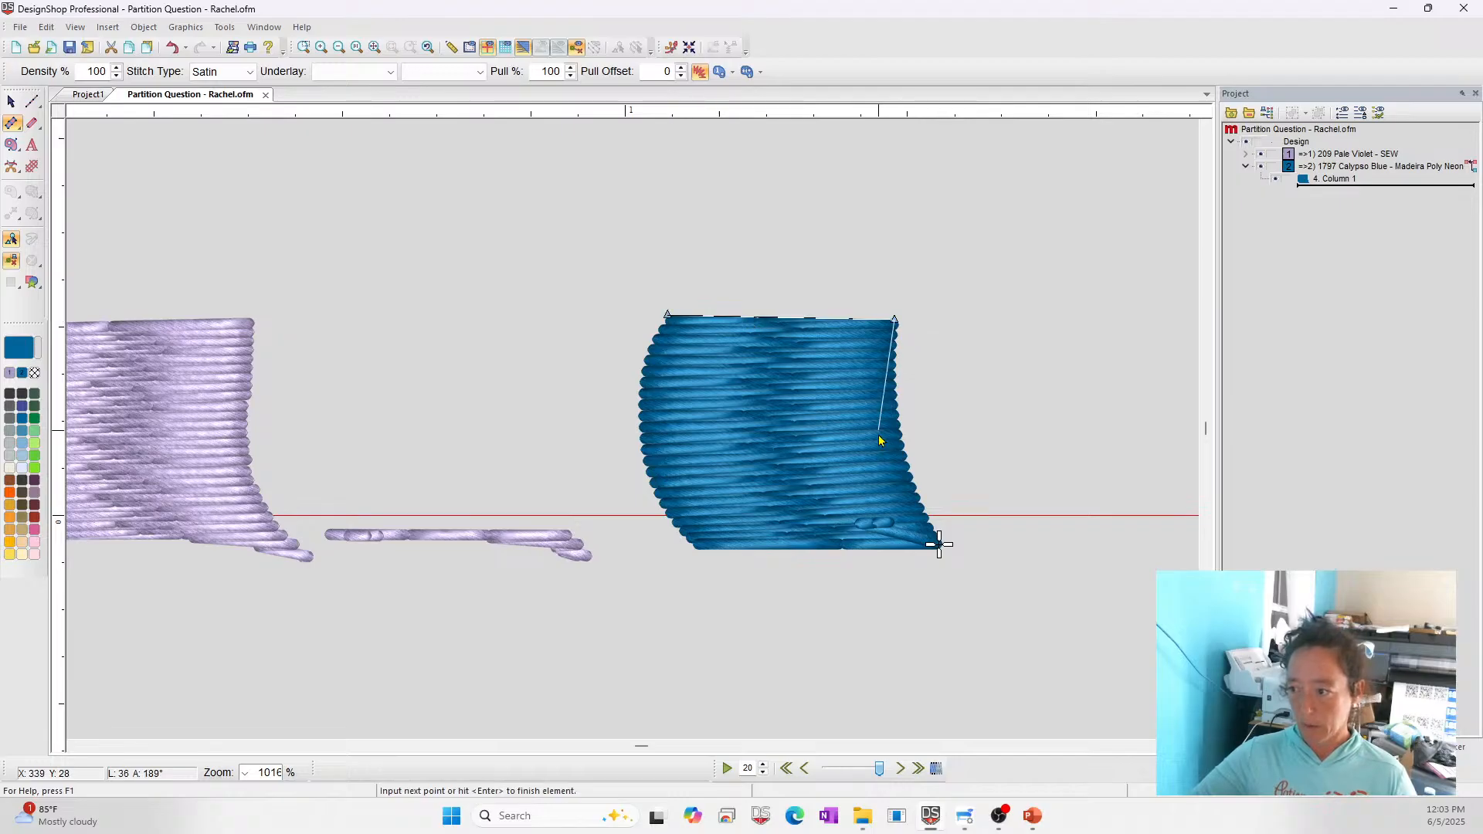
click(896, 423)
click(638, 427)
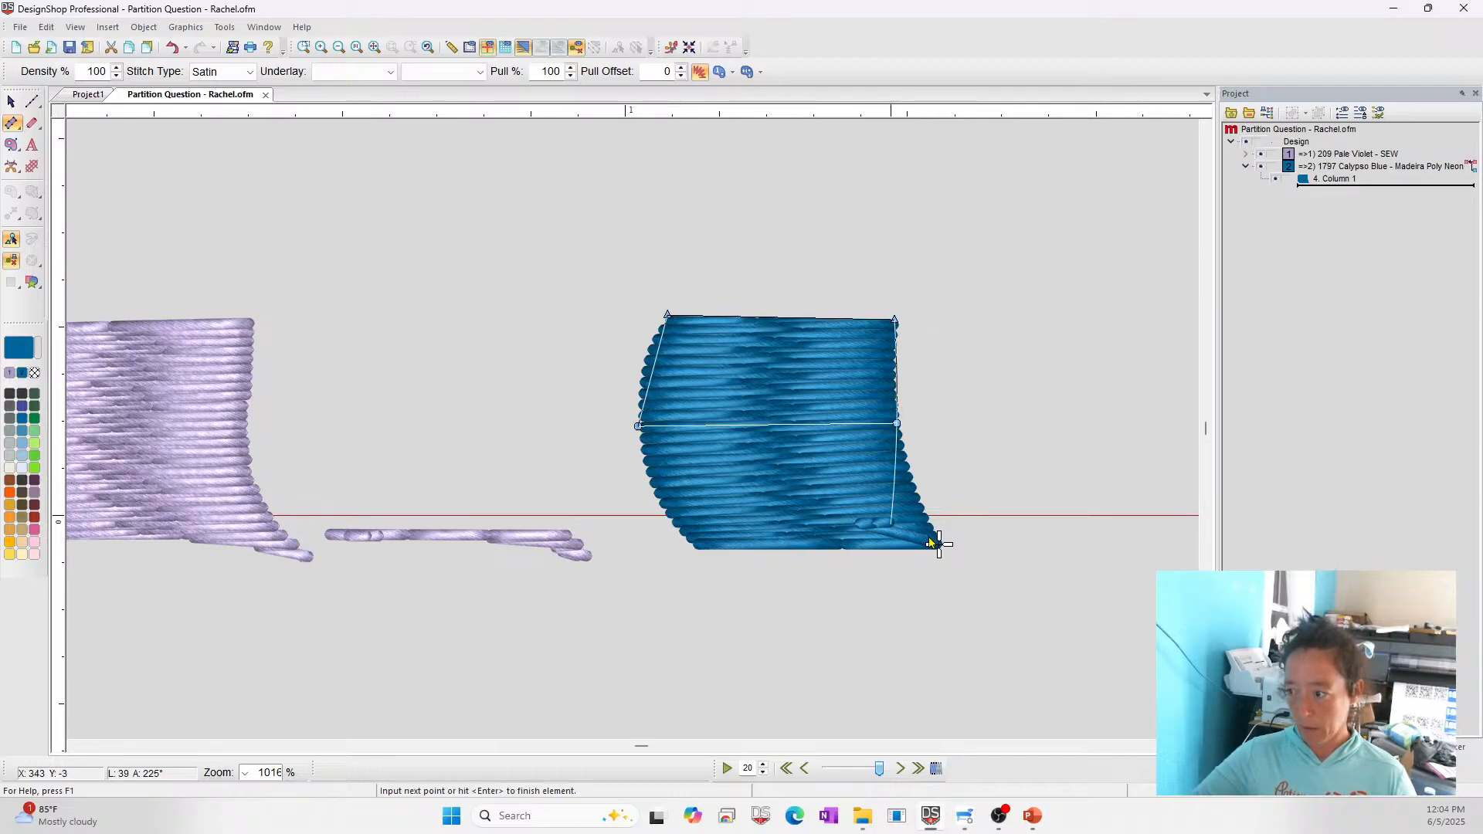
click(692, 553)
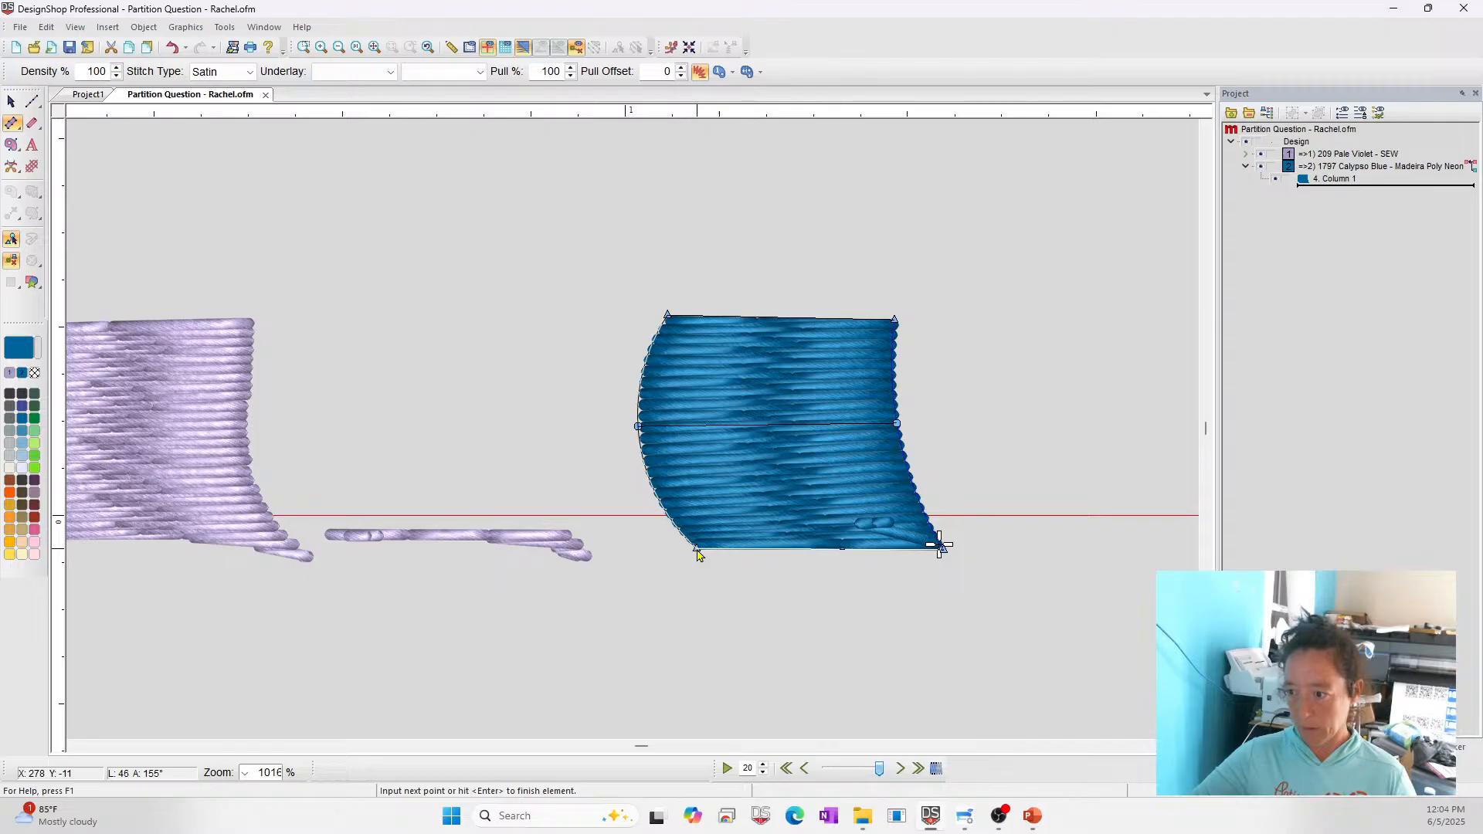
key(Return)
Move the newly traced column off the original, up into the gap beside the purple object
click(748, 397)
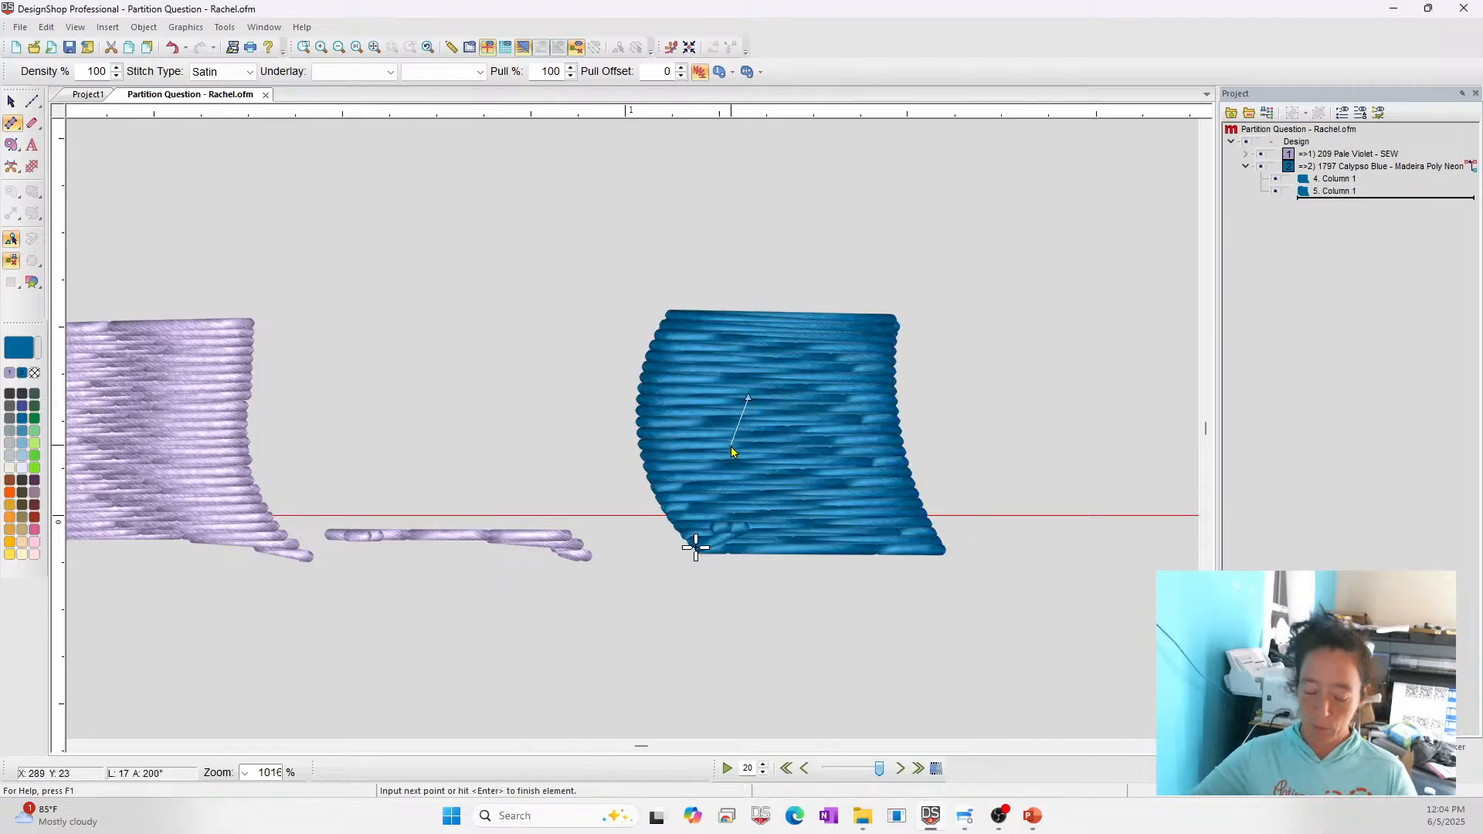
key(Escape)
mouse_move(818, 399)
mouse_down()
mouse_move(522, 373)
mouse_move(482, 323)
mouse_up()
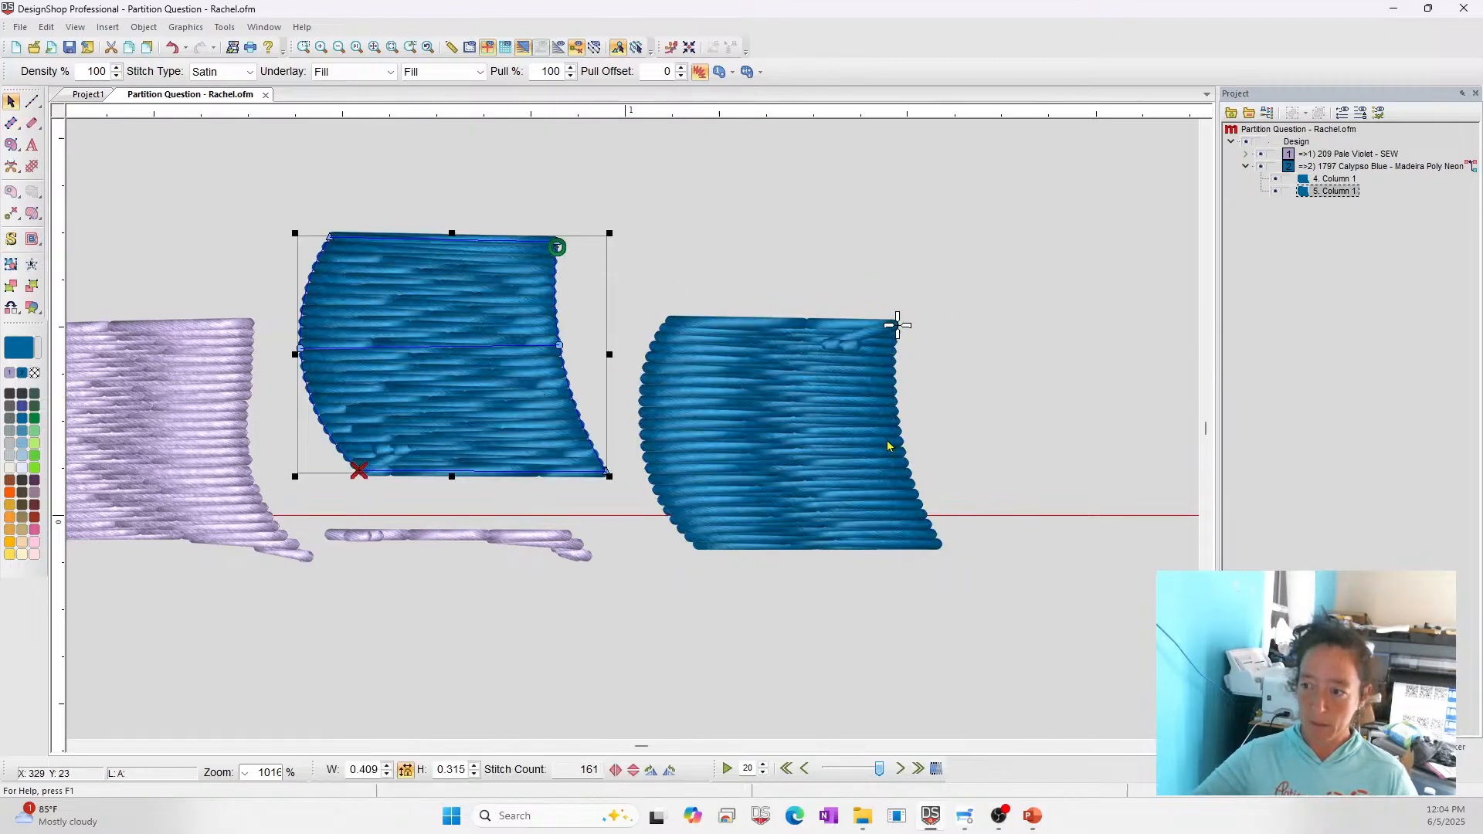
Review the original blue column's standard fill partition settings in its object properties
click(873, 447)
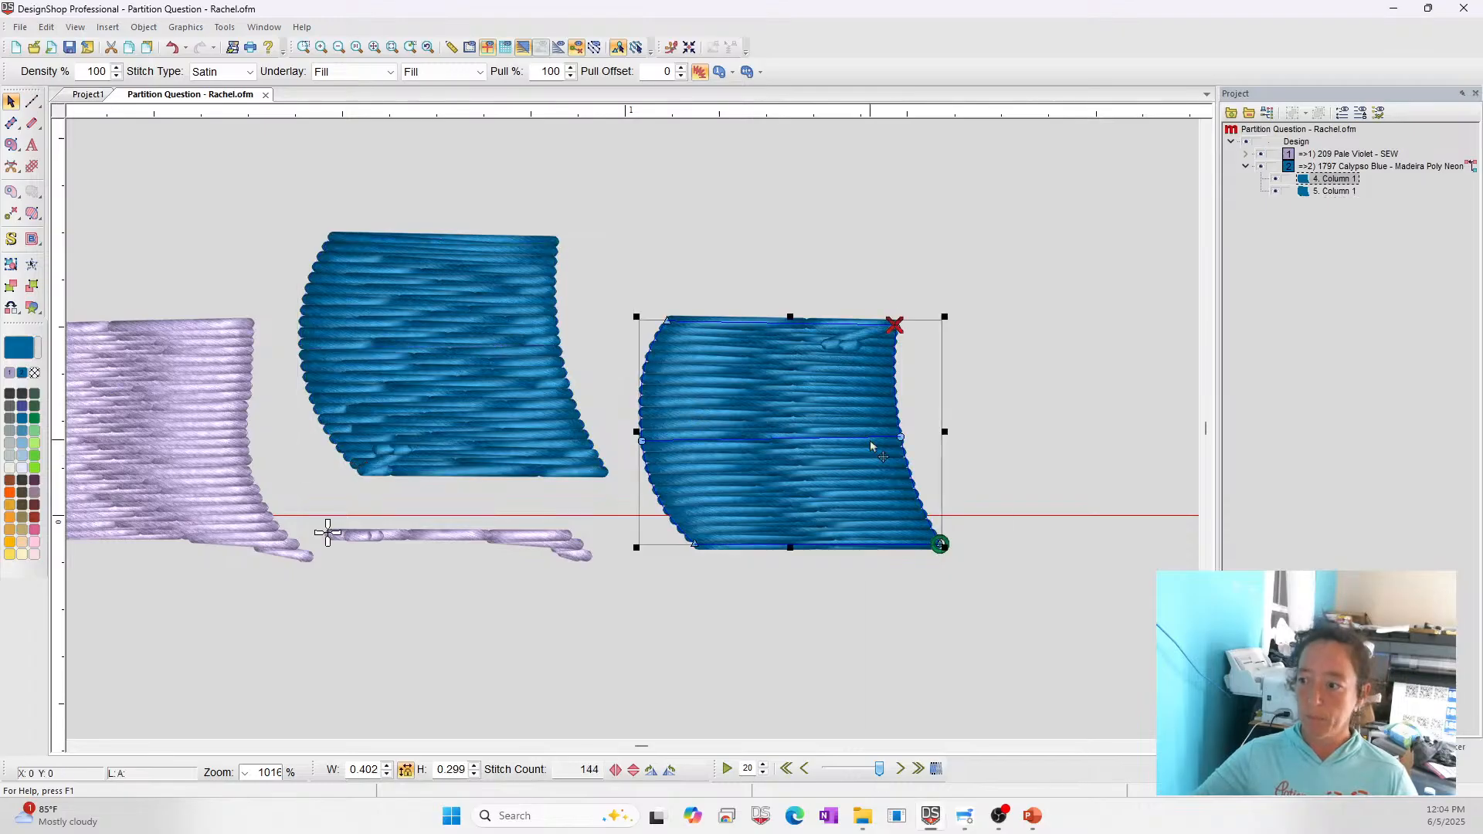
right_click(882, 456)
click(916, 457)
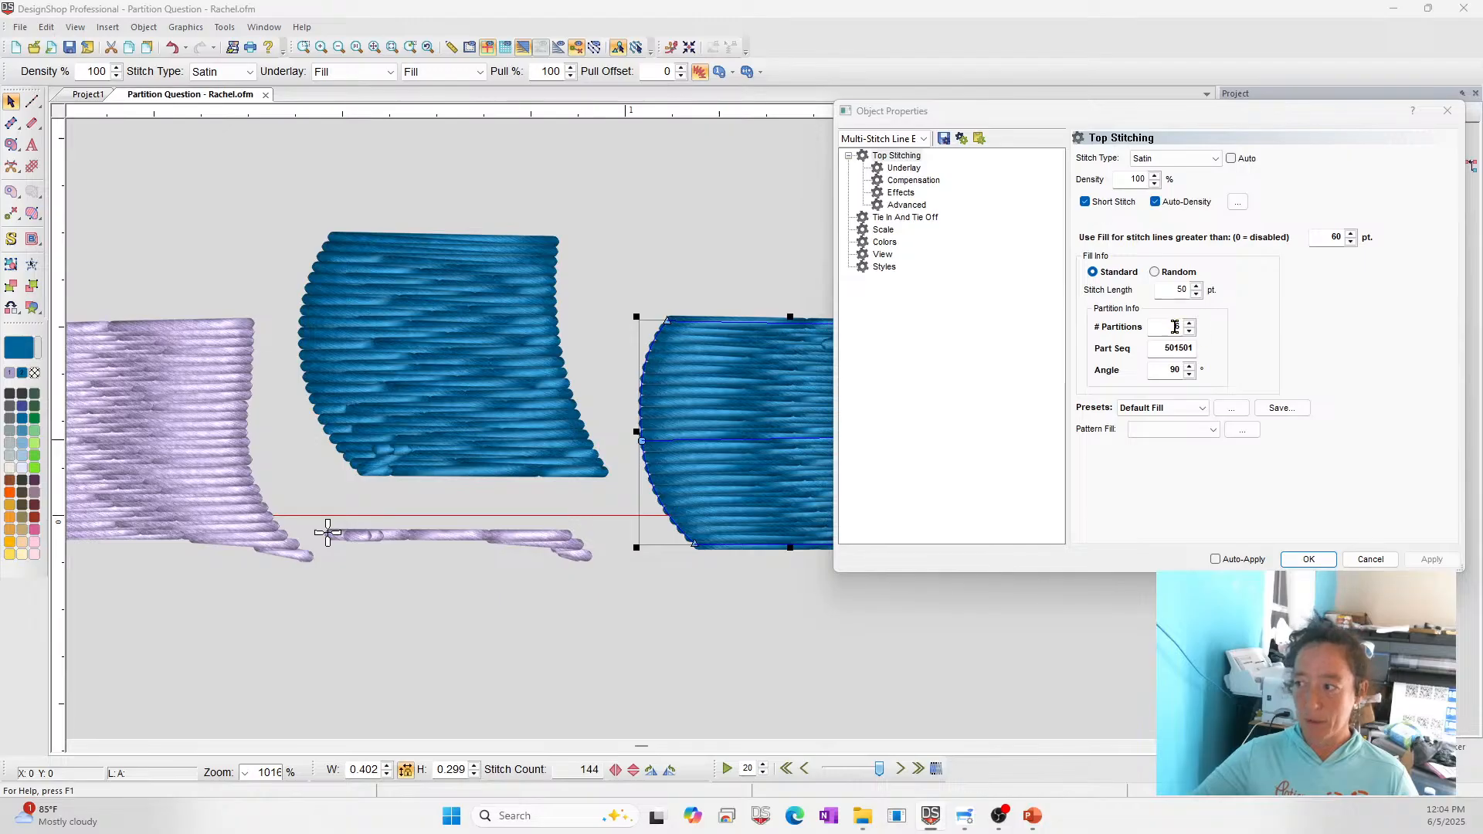
Give the traced column a Standard fill with 6 partitions, partition sequence 501501 and a 90° angle
click(520, 391)
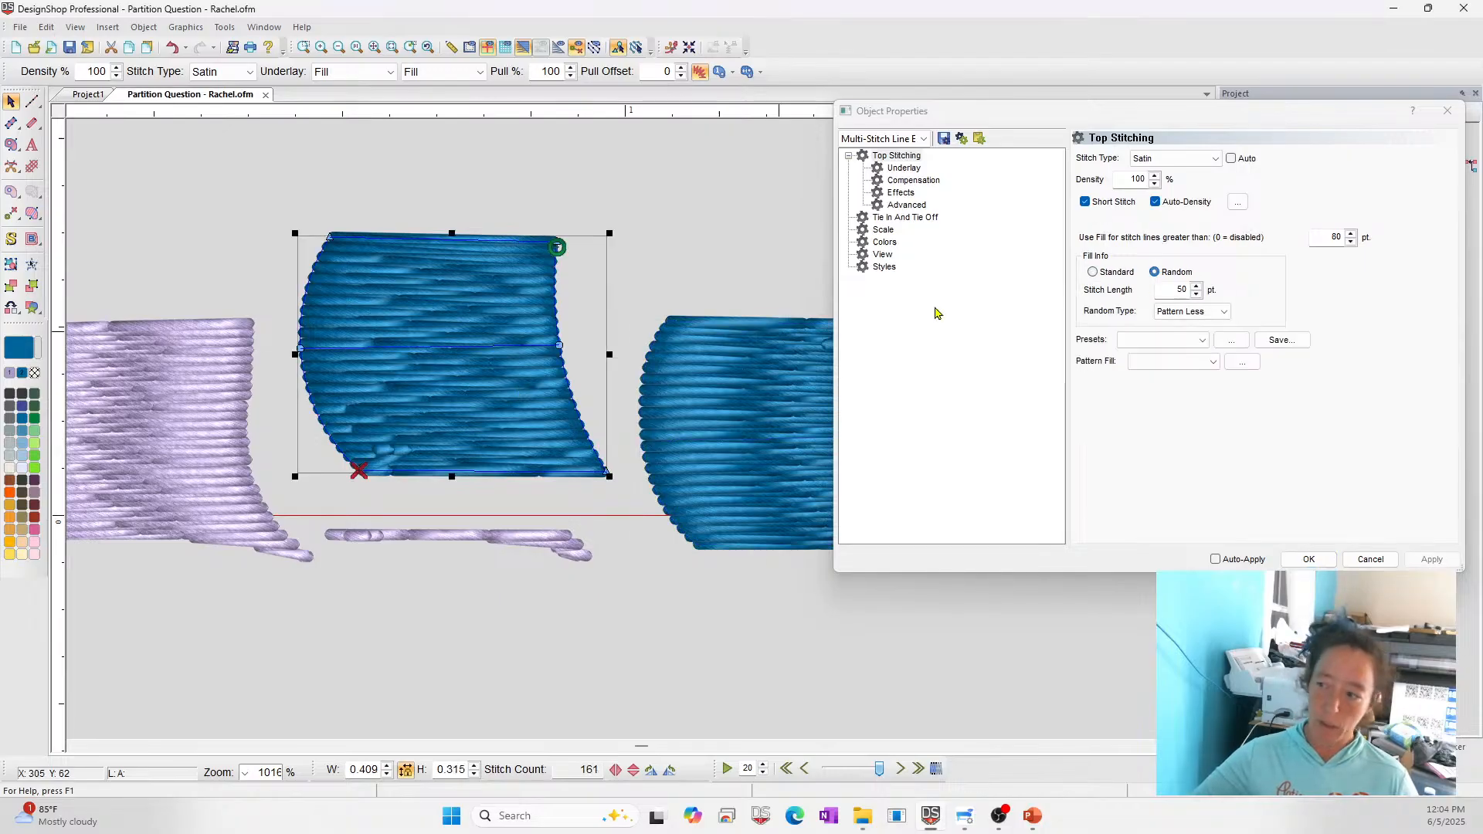
click(1092, 271)
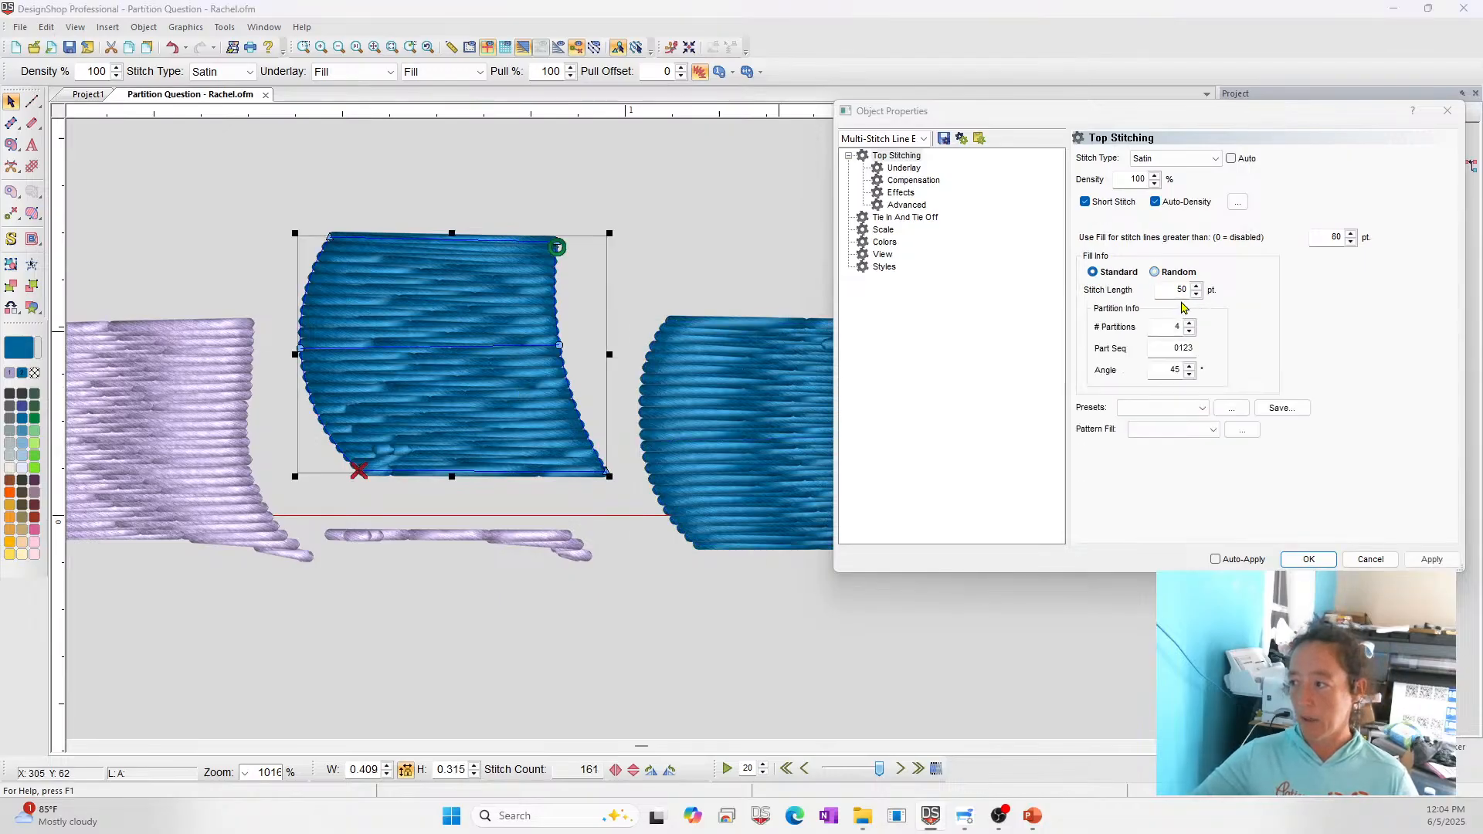
click(1193, 324)
click(1192, 324)
double_click(1175, 348)
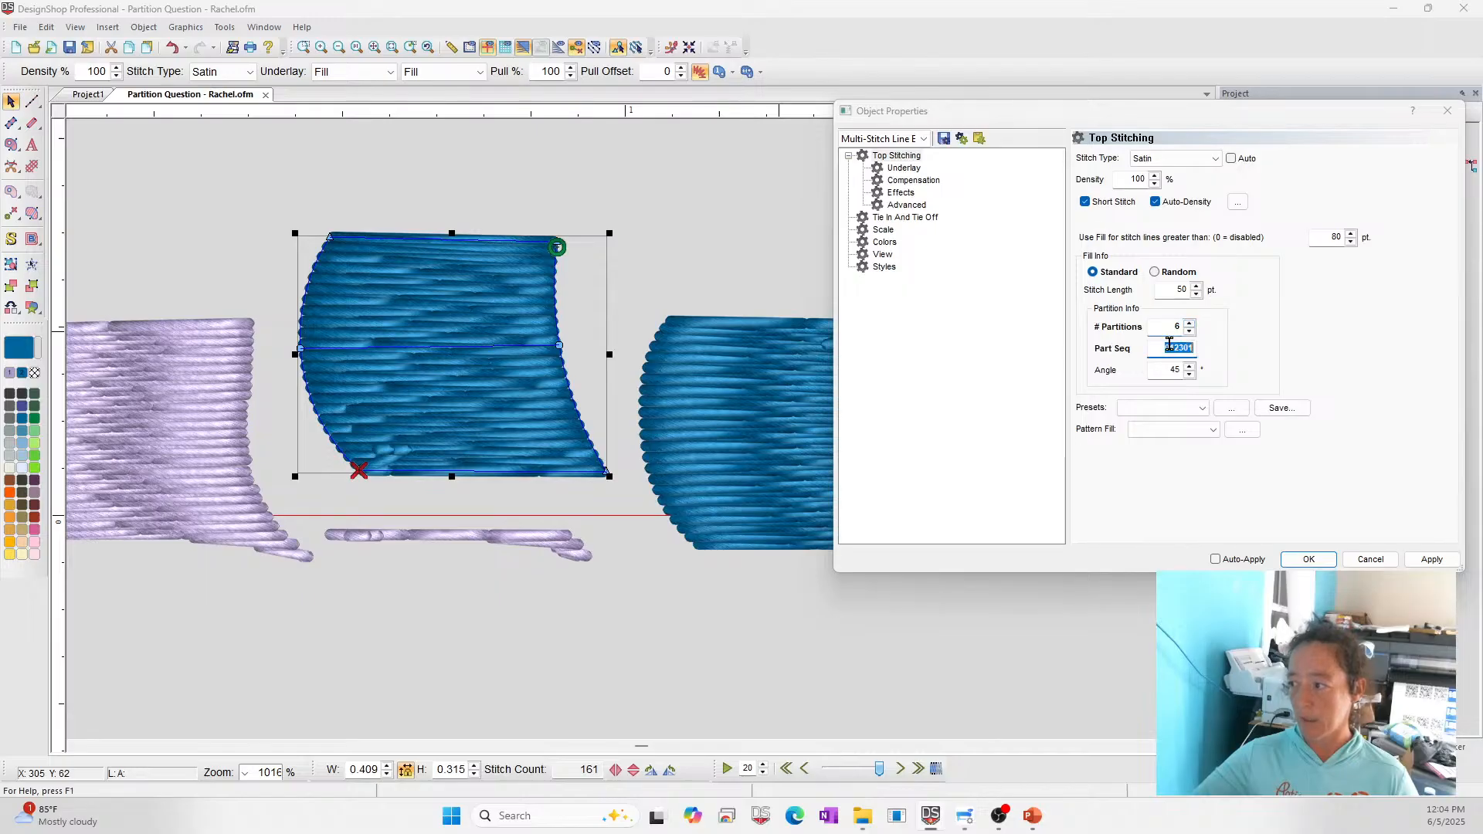
text(501501)
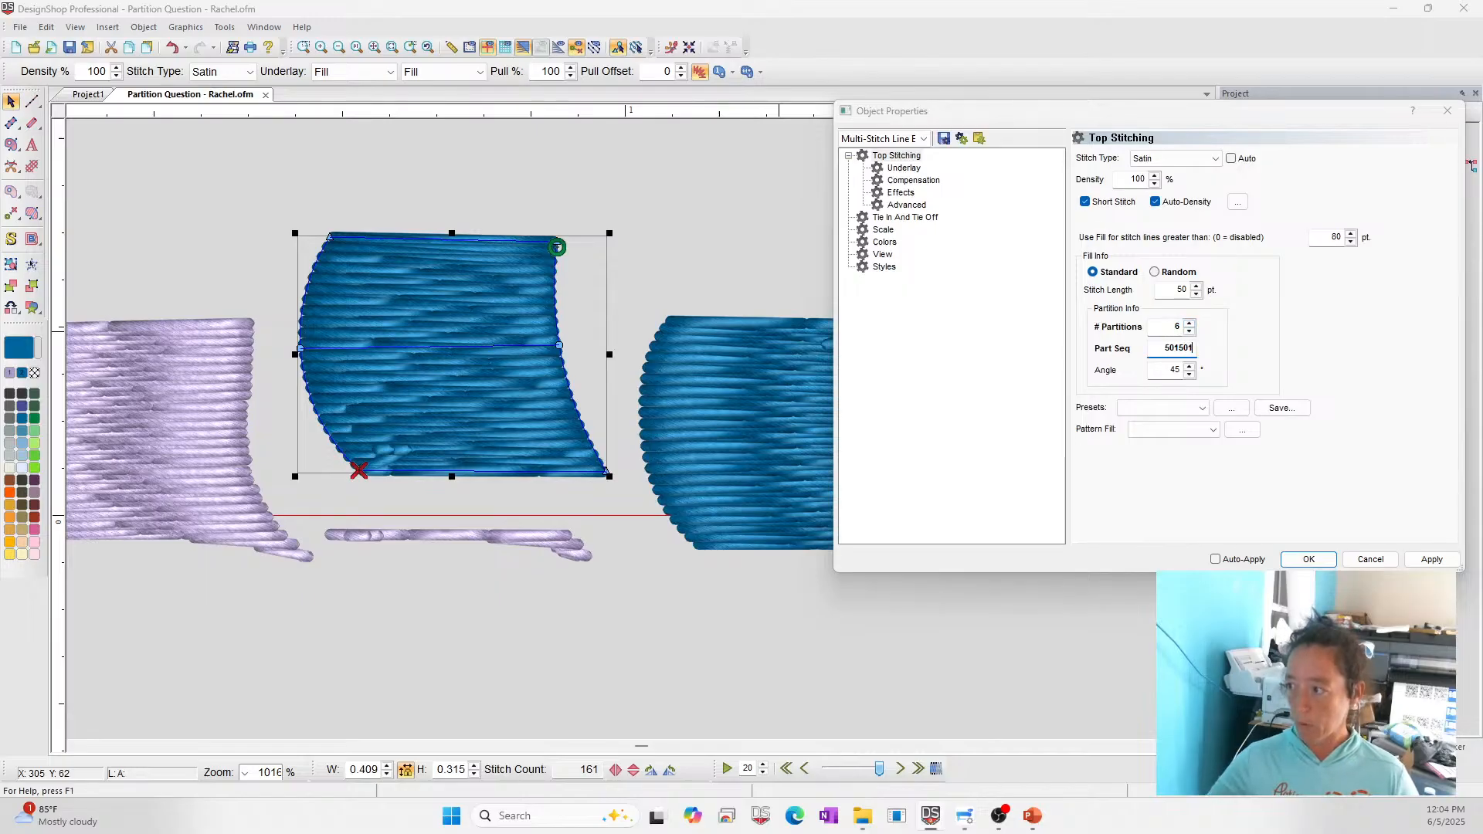
double_click(1170, 371)
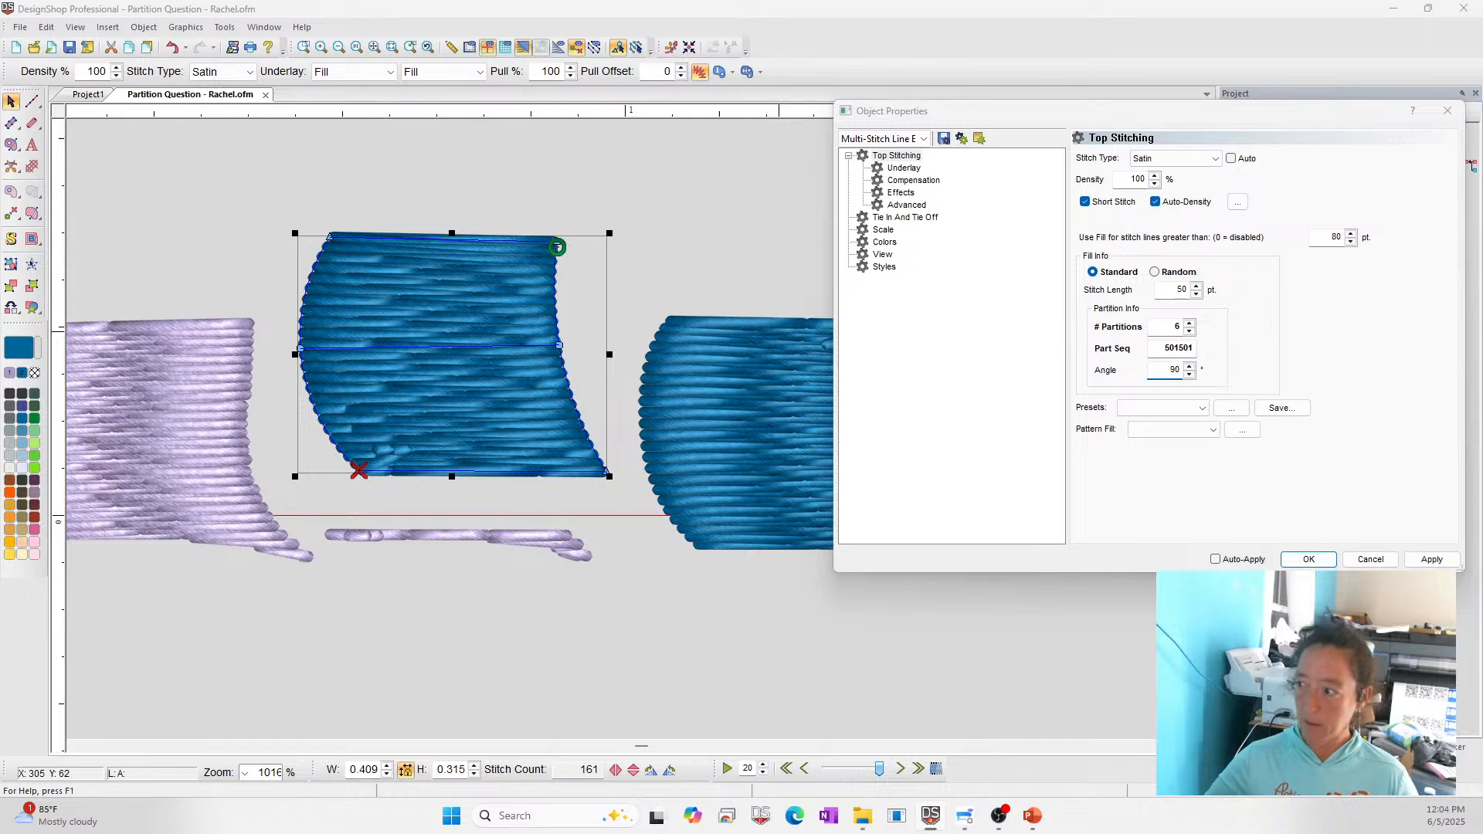
key(Return)
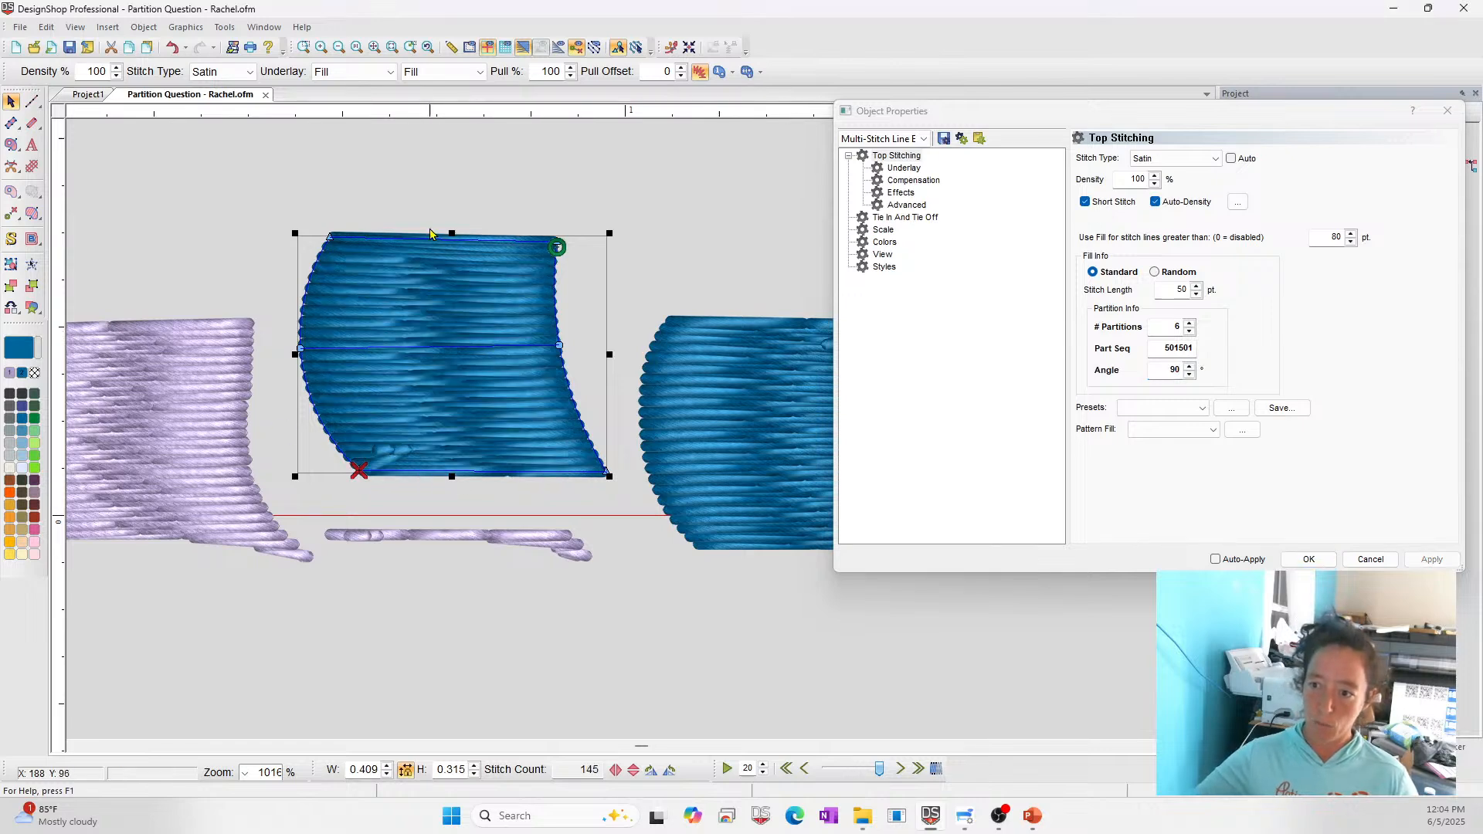
click(1186, 291)
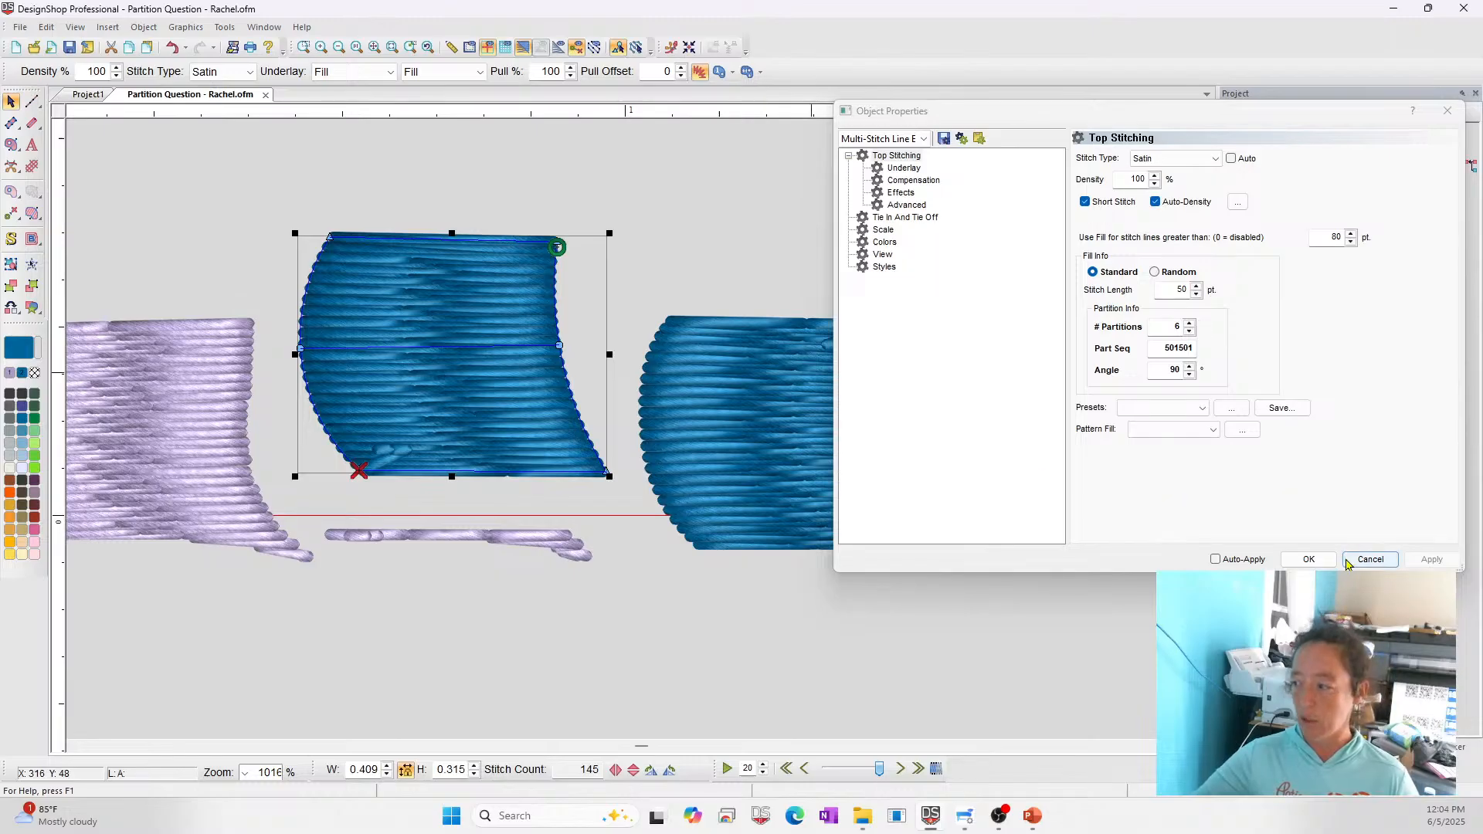
click(1371, 559)
click(927, 255)
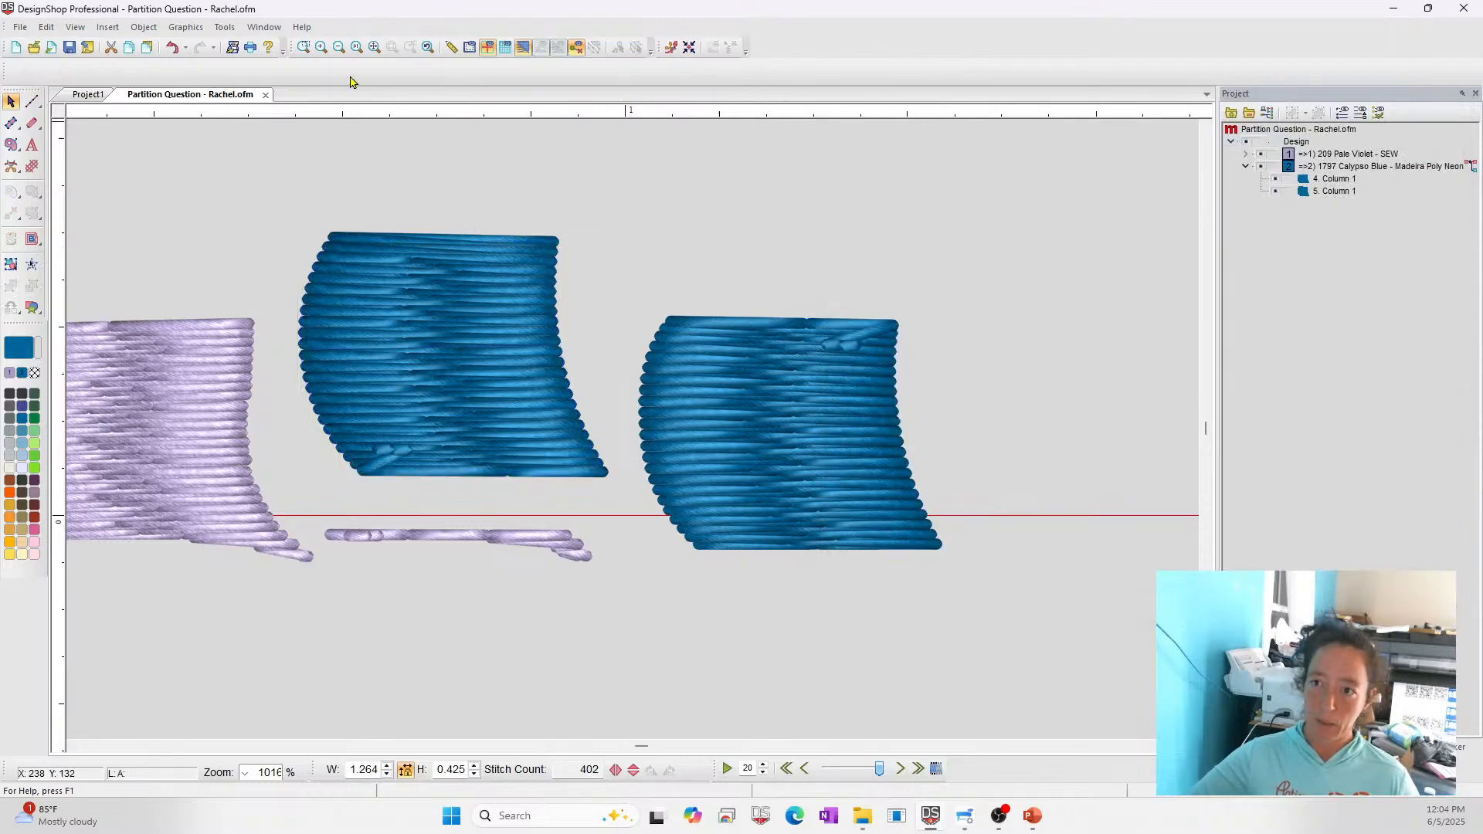
Apply the Common Auto Split fill preset to the traced column between the purple object and the original blue column
click(374, 48)
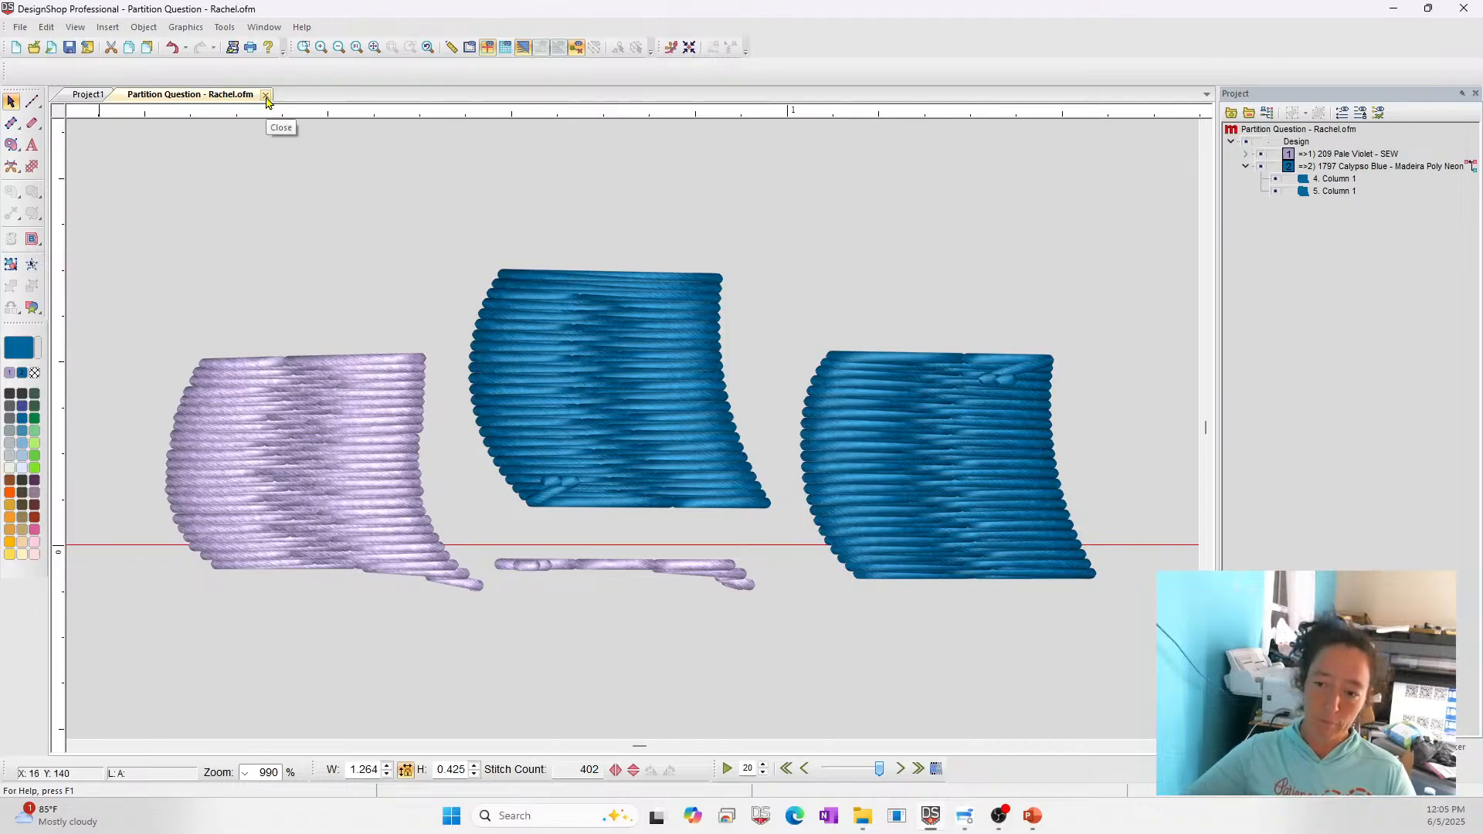
click(848, 392)
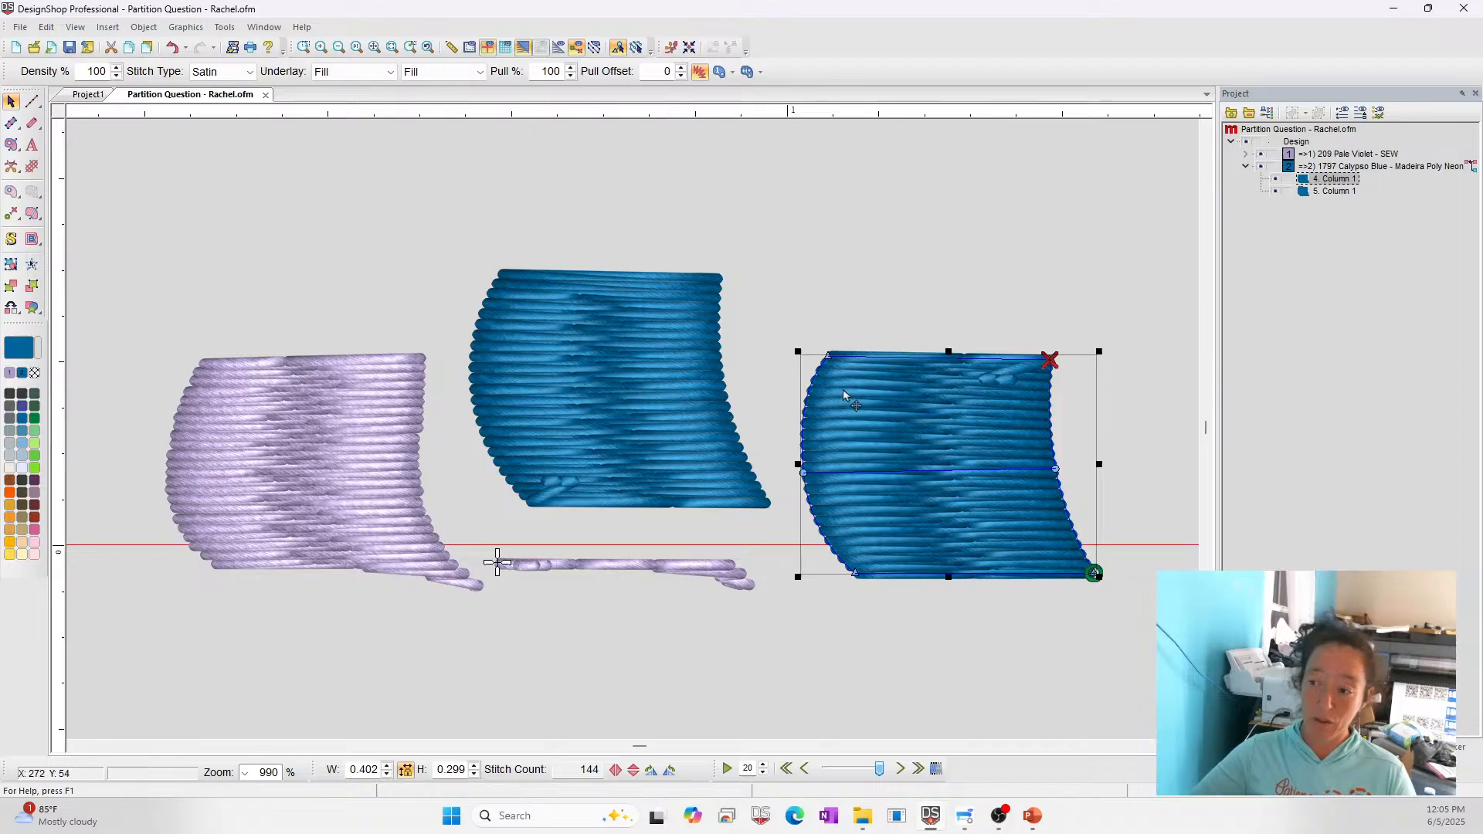
click(536, 397)
right_click(538, 336)
click(576, 345)
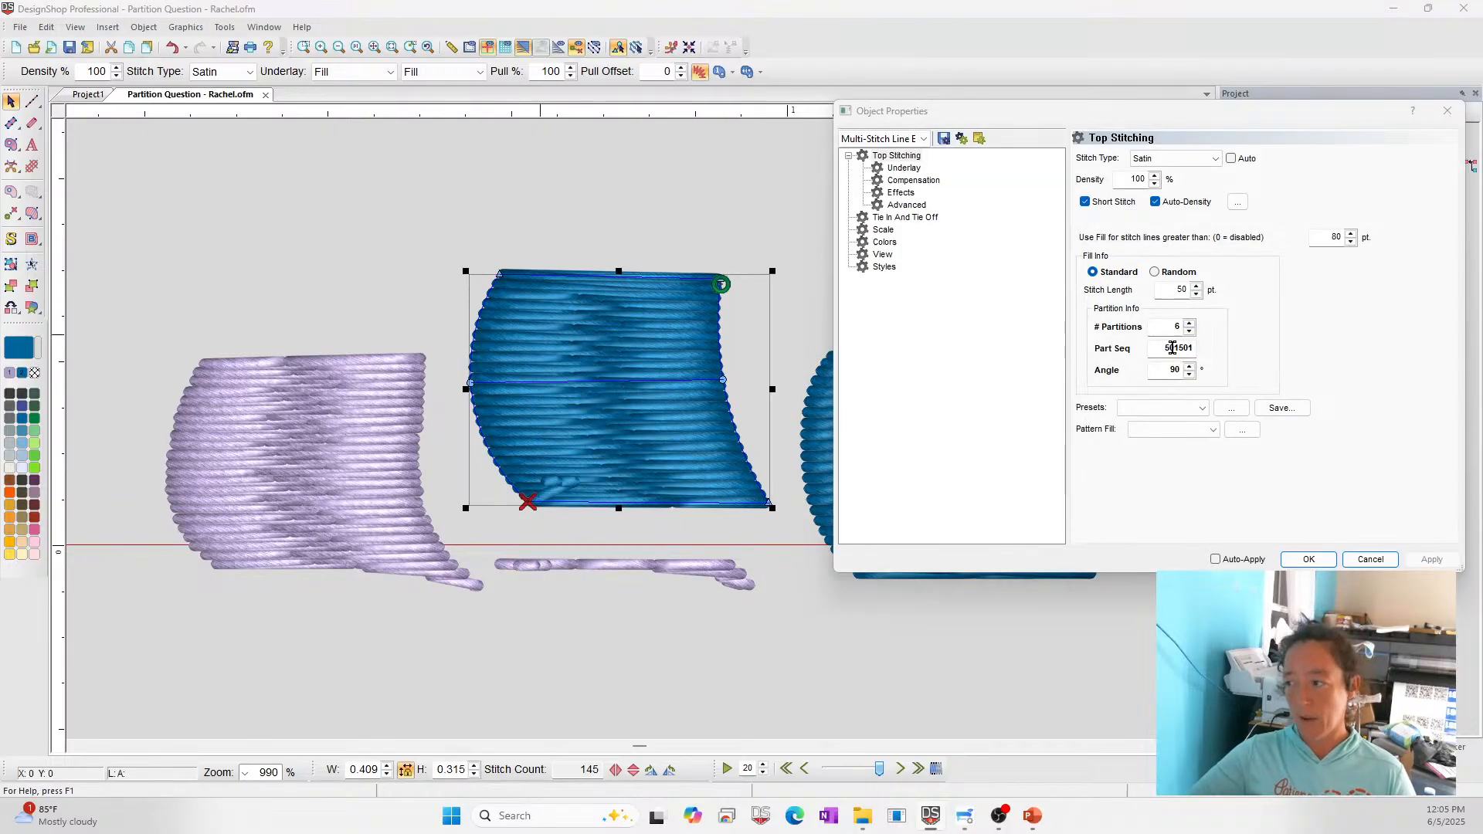
click(1163, 407)
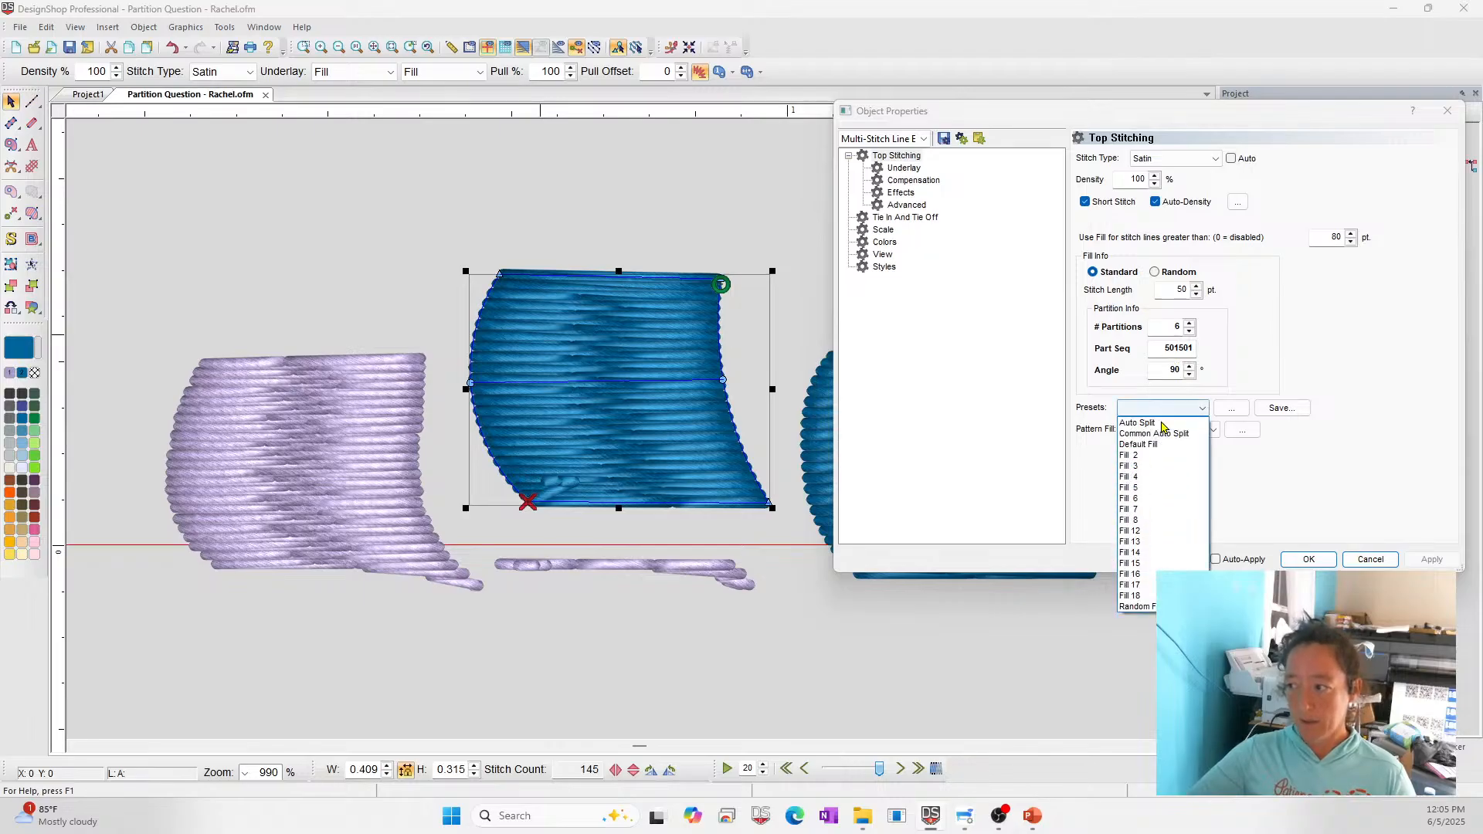
click(1155, 427)
click(1458, 558)
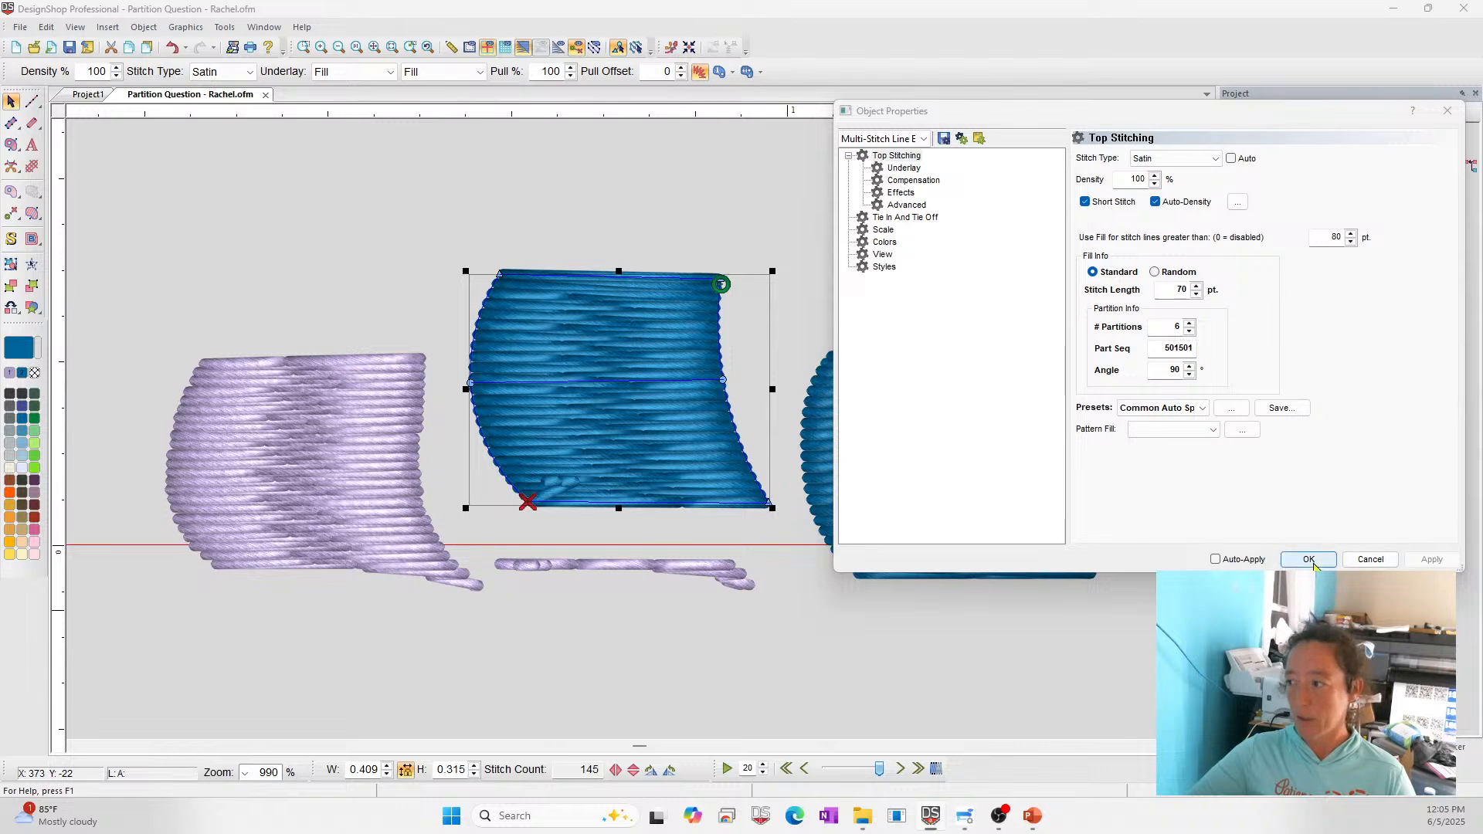
click(1309, 559)
click(756, 720)
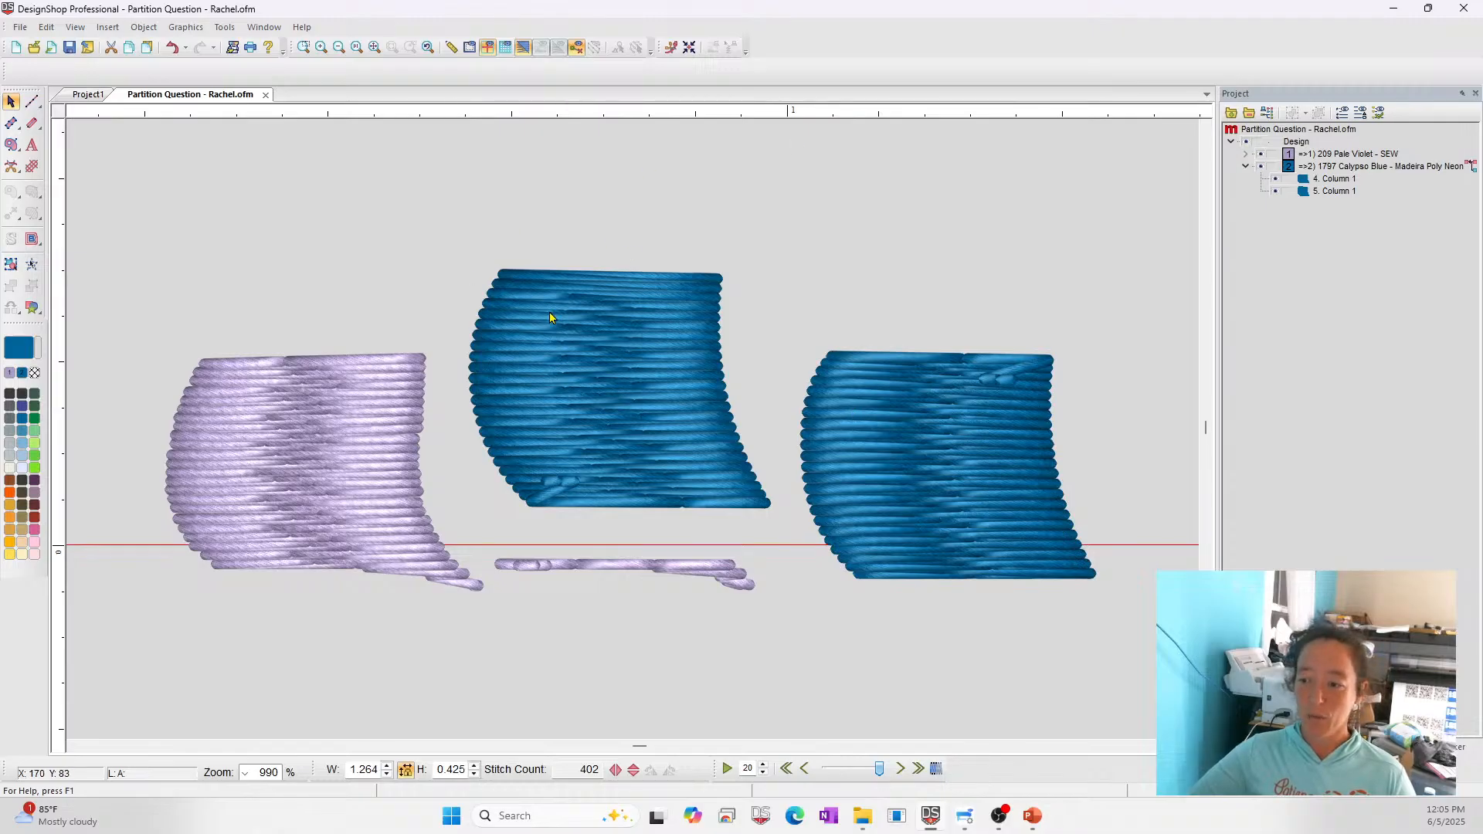
Delete the thin stray run of purple stitches below the traced column and clear the selection
click(647, 571)
key(Delete)
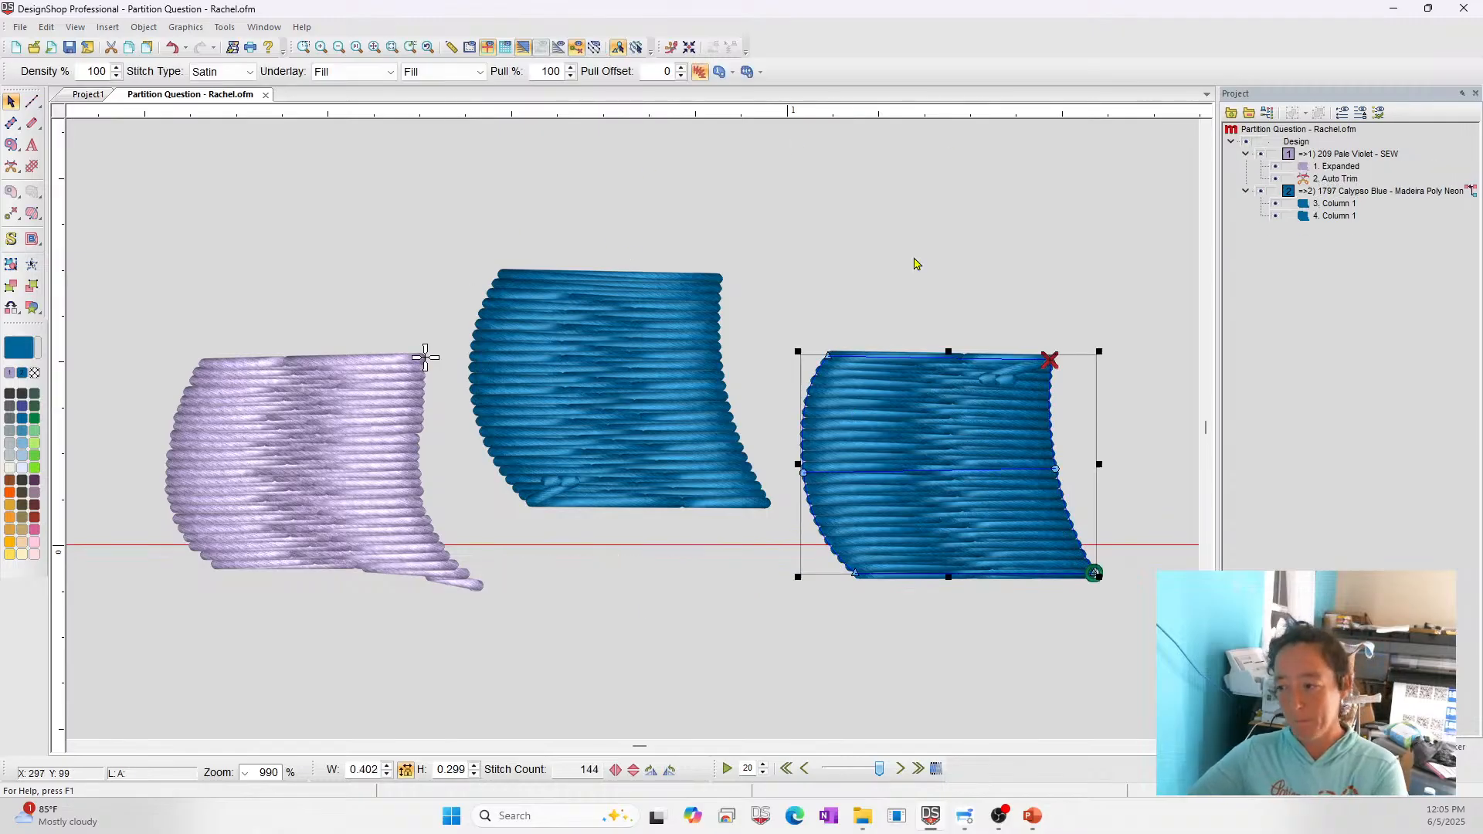
key(Escape)
Switch to the PowerPoint slide show and read the questions slide
click(1036, 810)
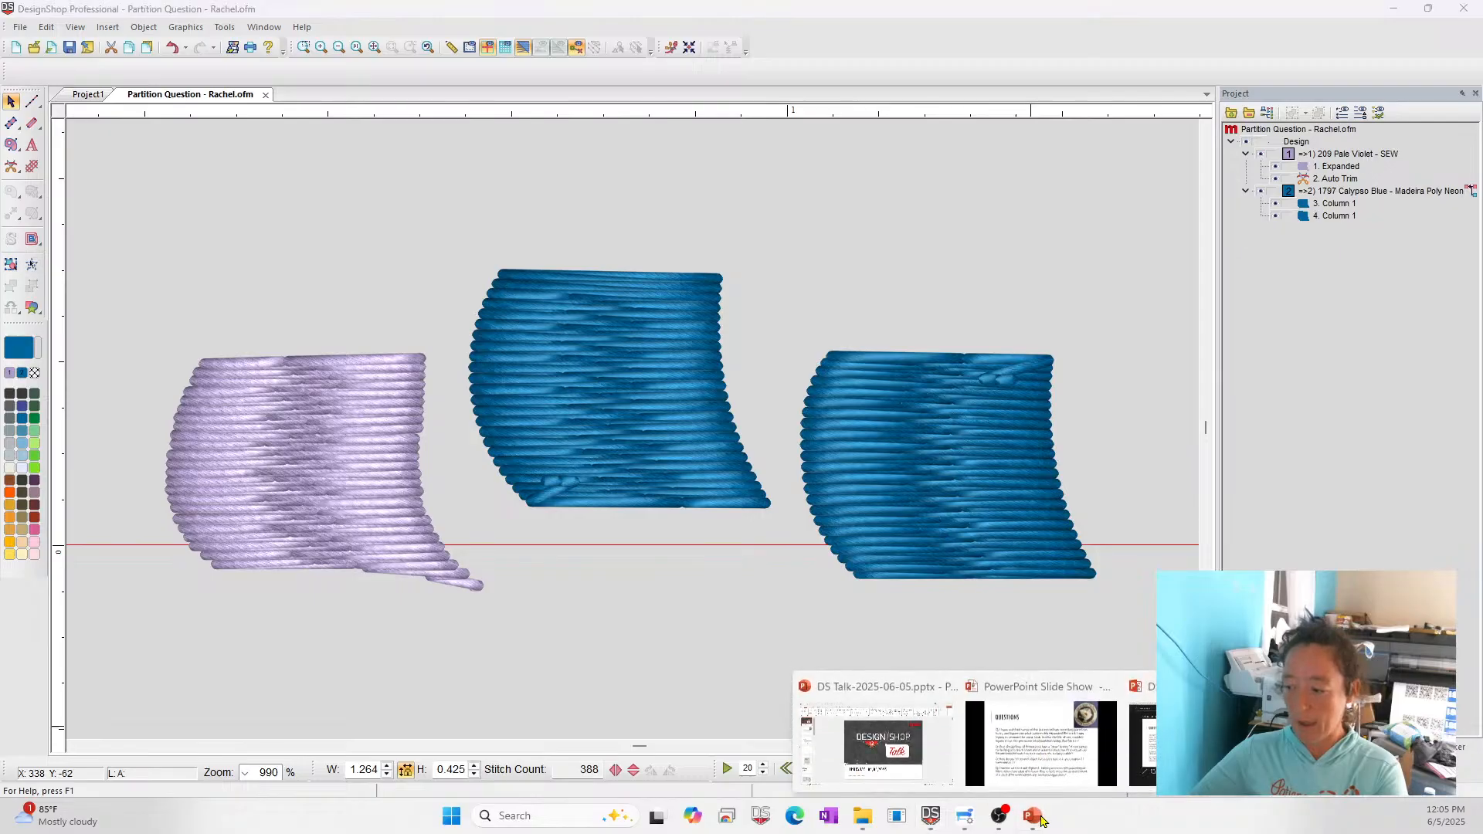
click(1045, 737)
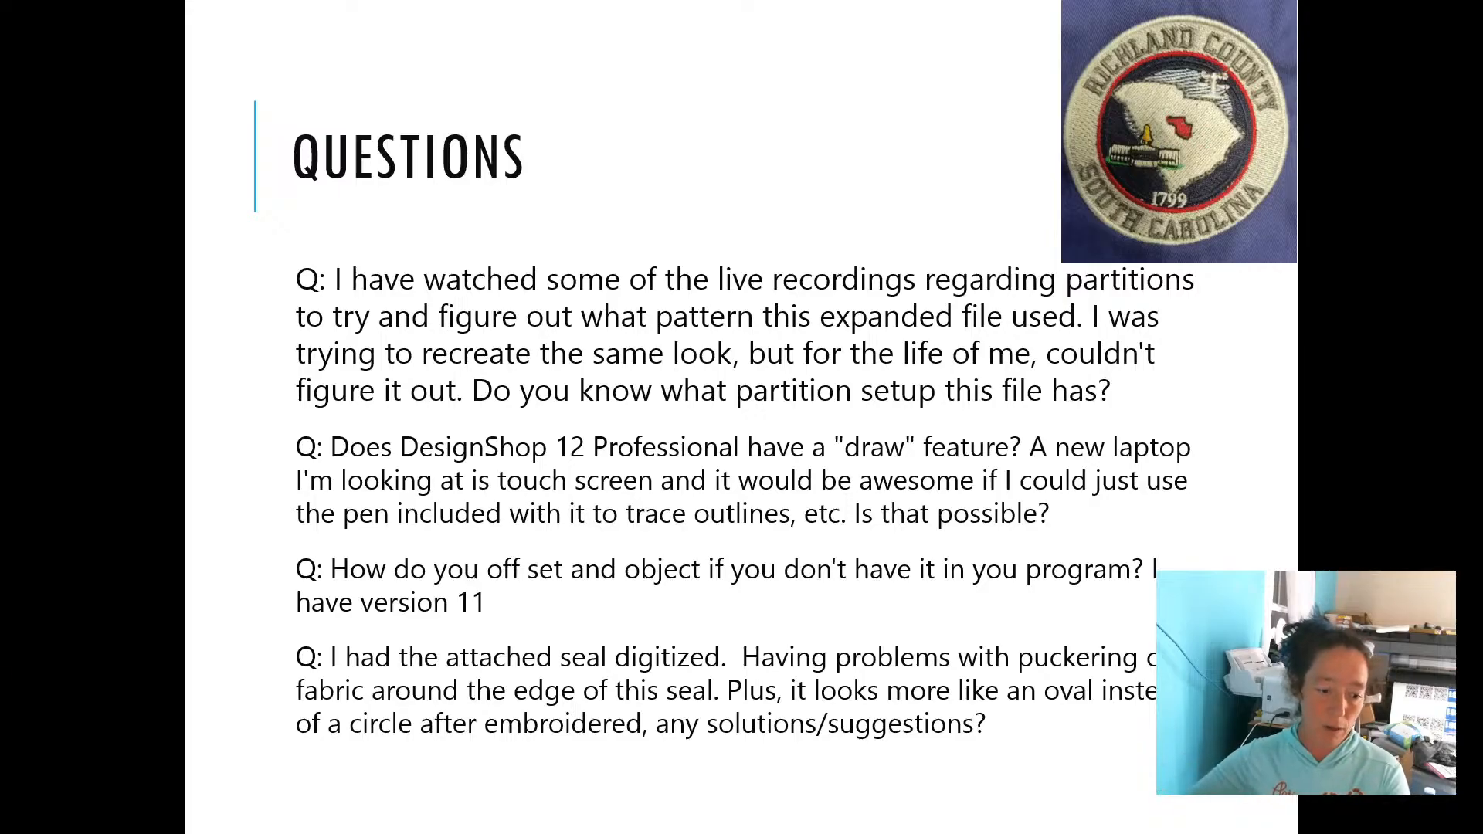
Return to DesignShop and close the Partition Question design without saving its changes
key(alt+Tab)
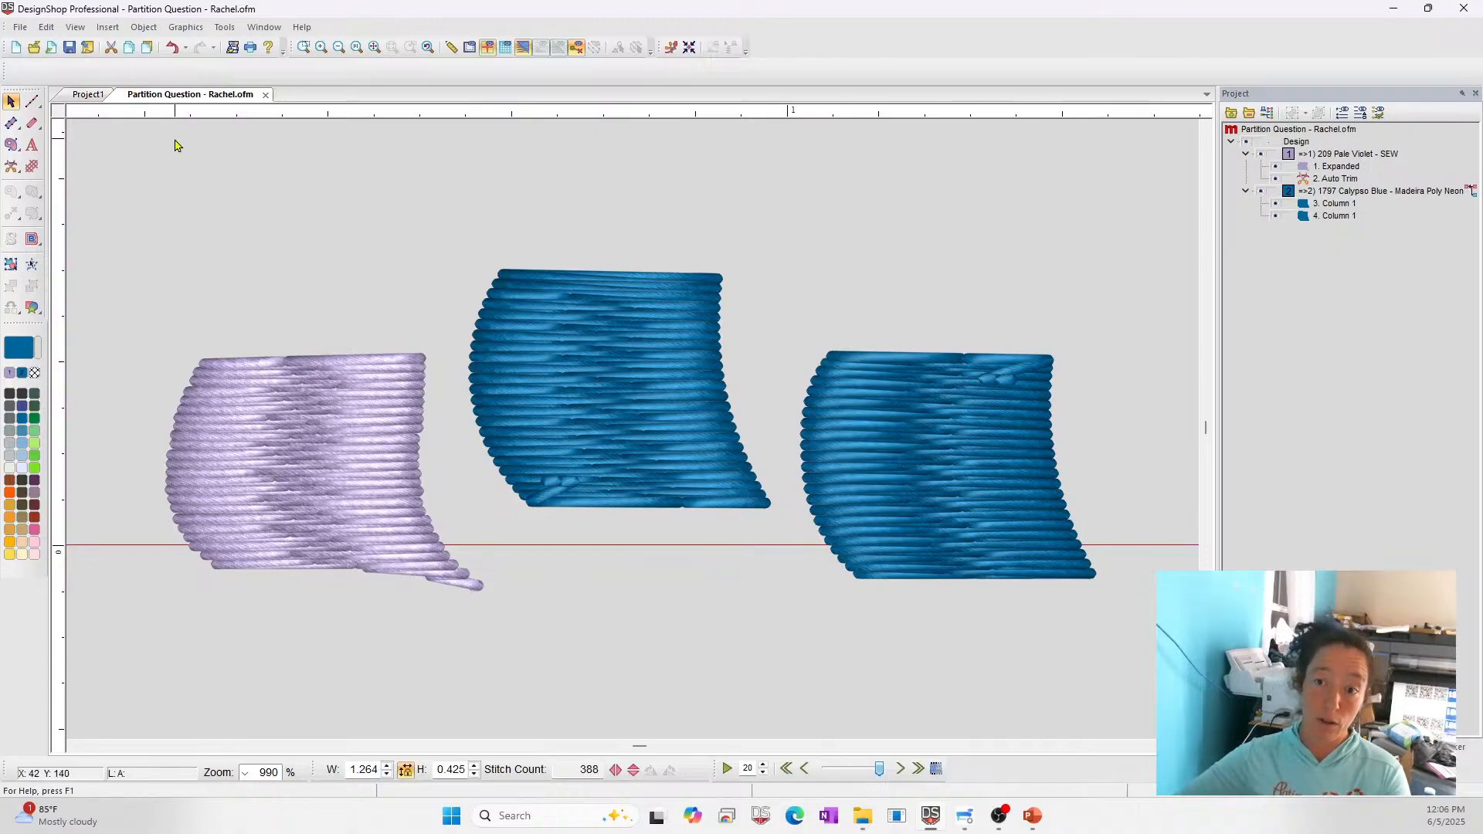
click(265, 95)
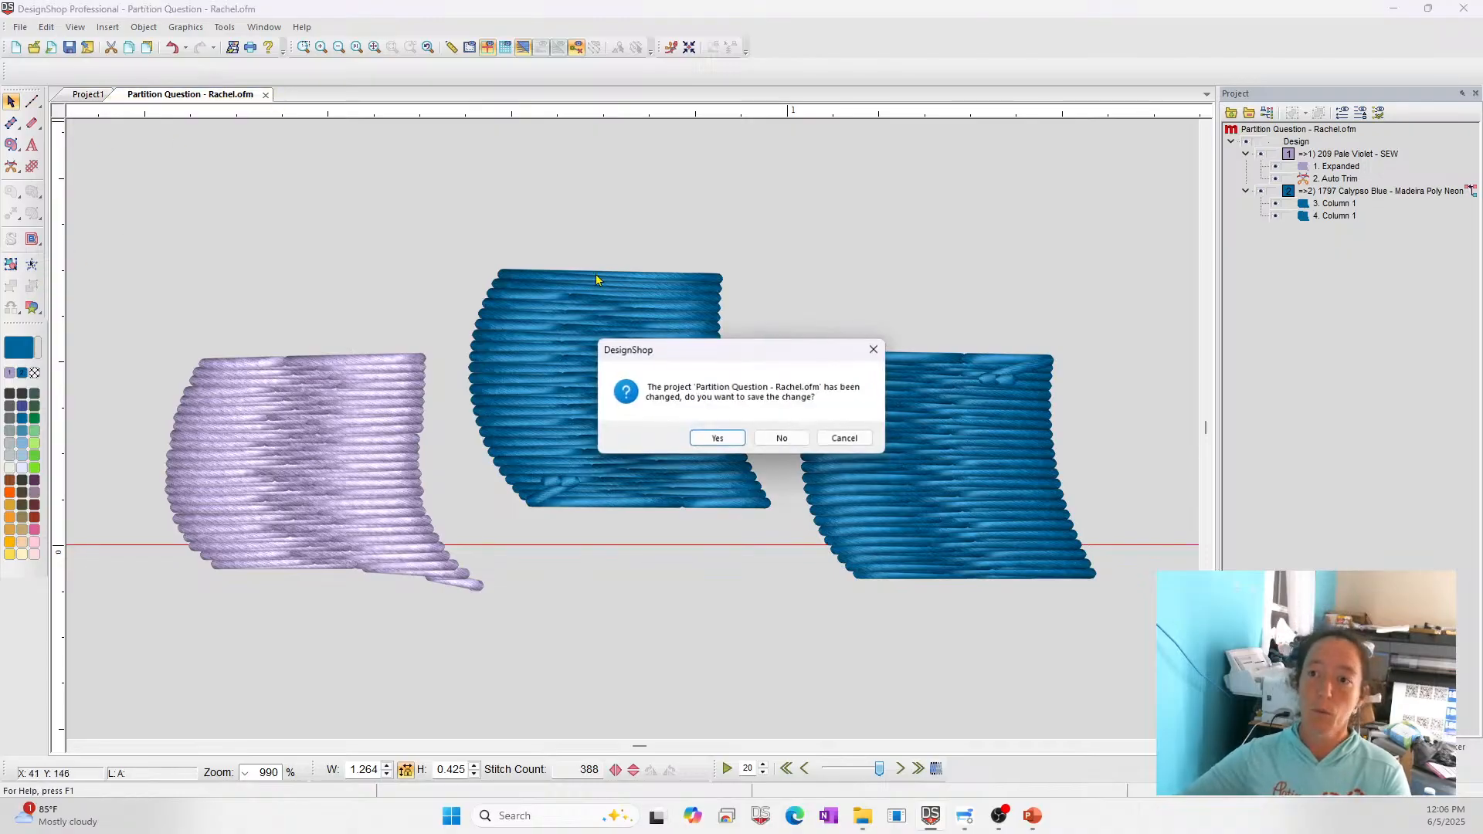
click(783, 438)
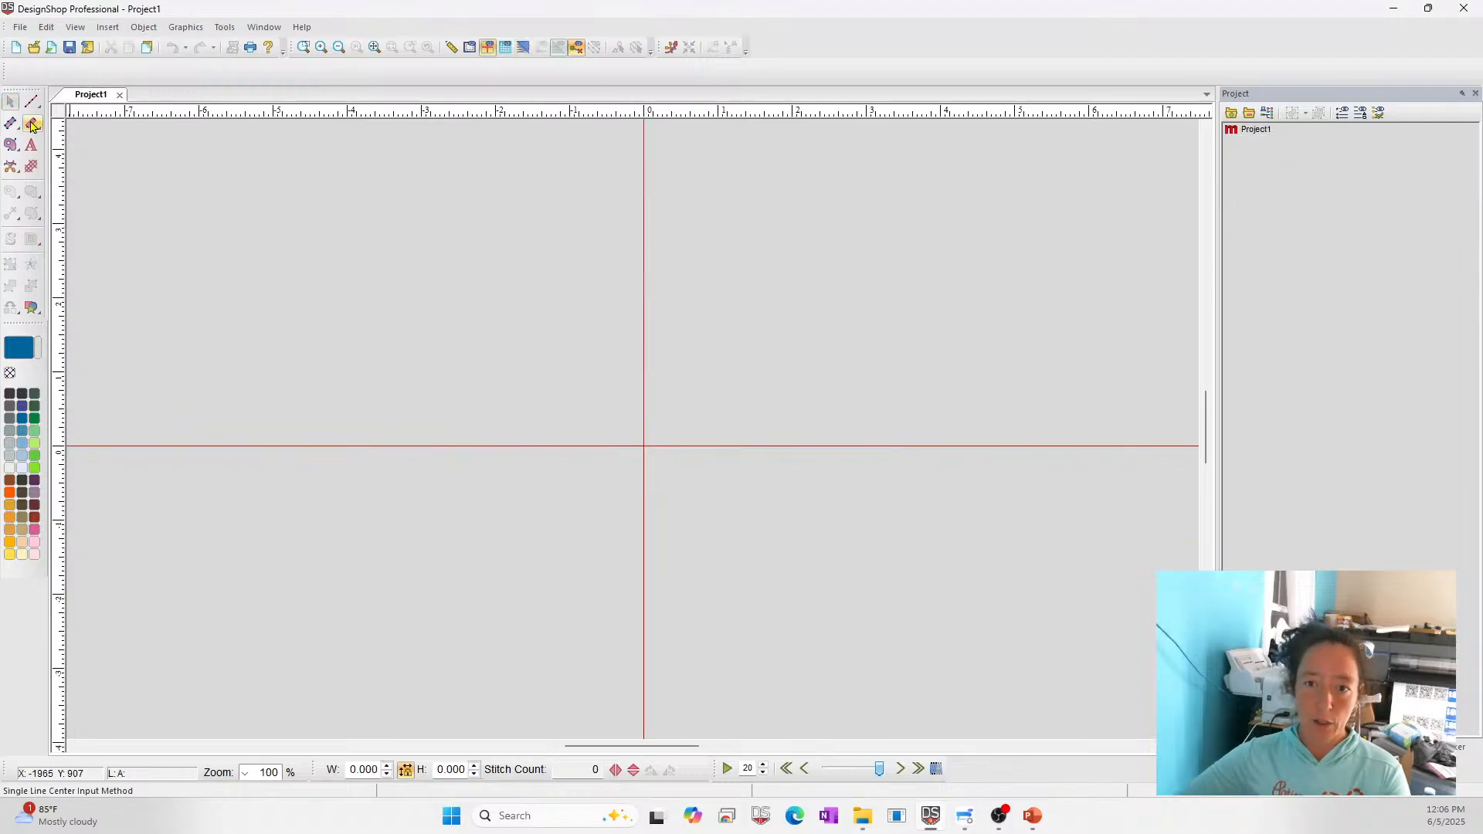
Draw a freehand Single Line Center loop around the canvas centre with a column width of about 166 points, and delete it
click(32, 126)
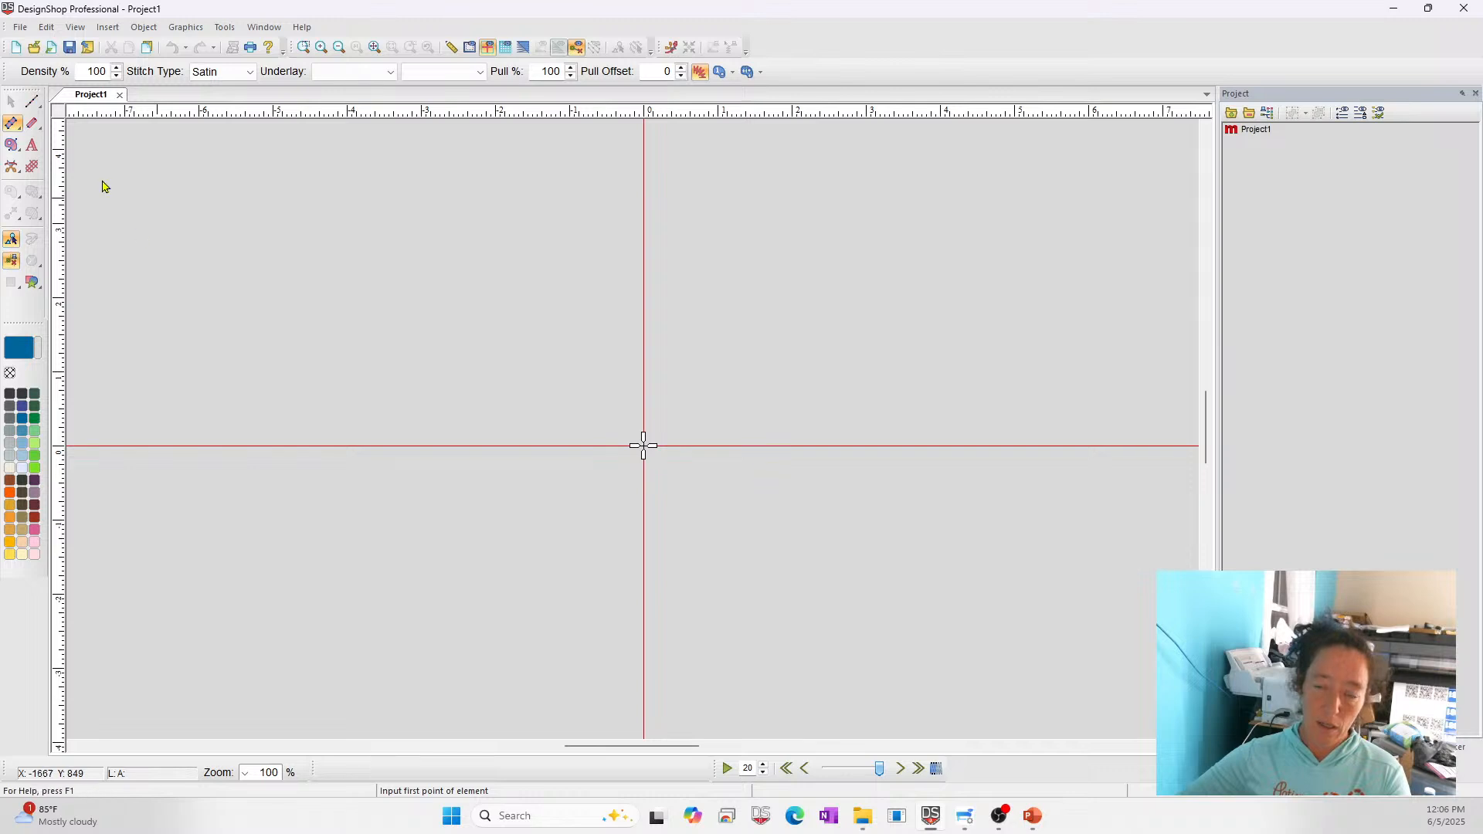
click(15, 119)
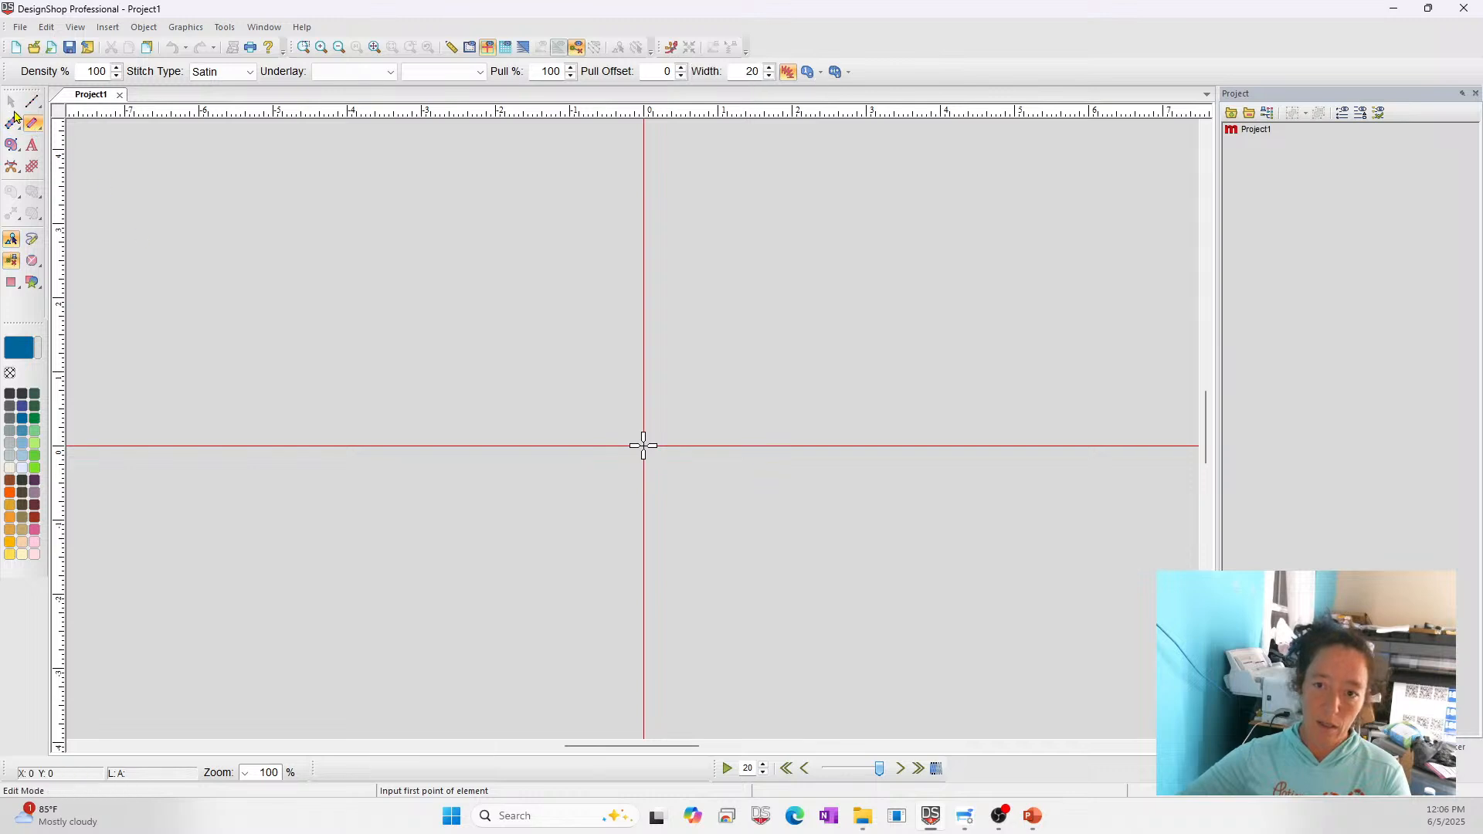
click(33, 244)
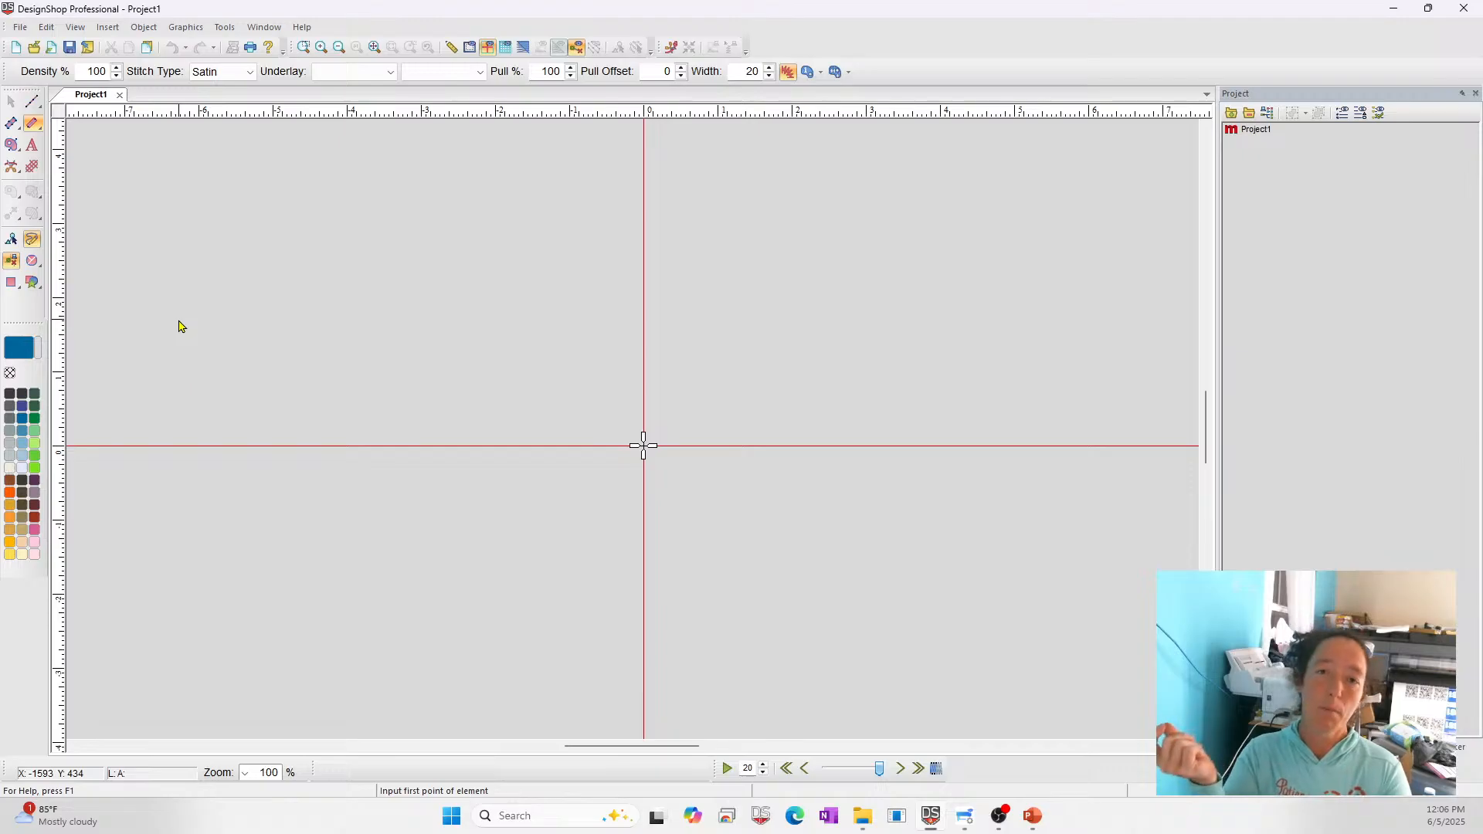
mouse_move(461, 258)
mouse_down()
mouse_move(331, 509)
mouse_move(765, 538)
mouse_move(763, 326)
mouse_move(487, 255)
mouse_up()
key(Return)
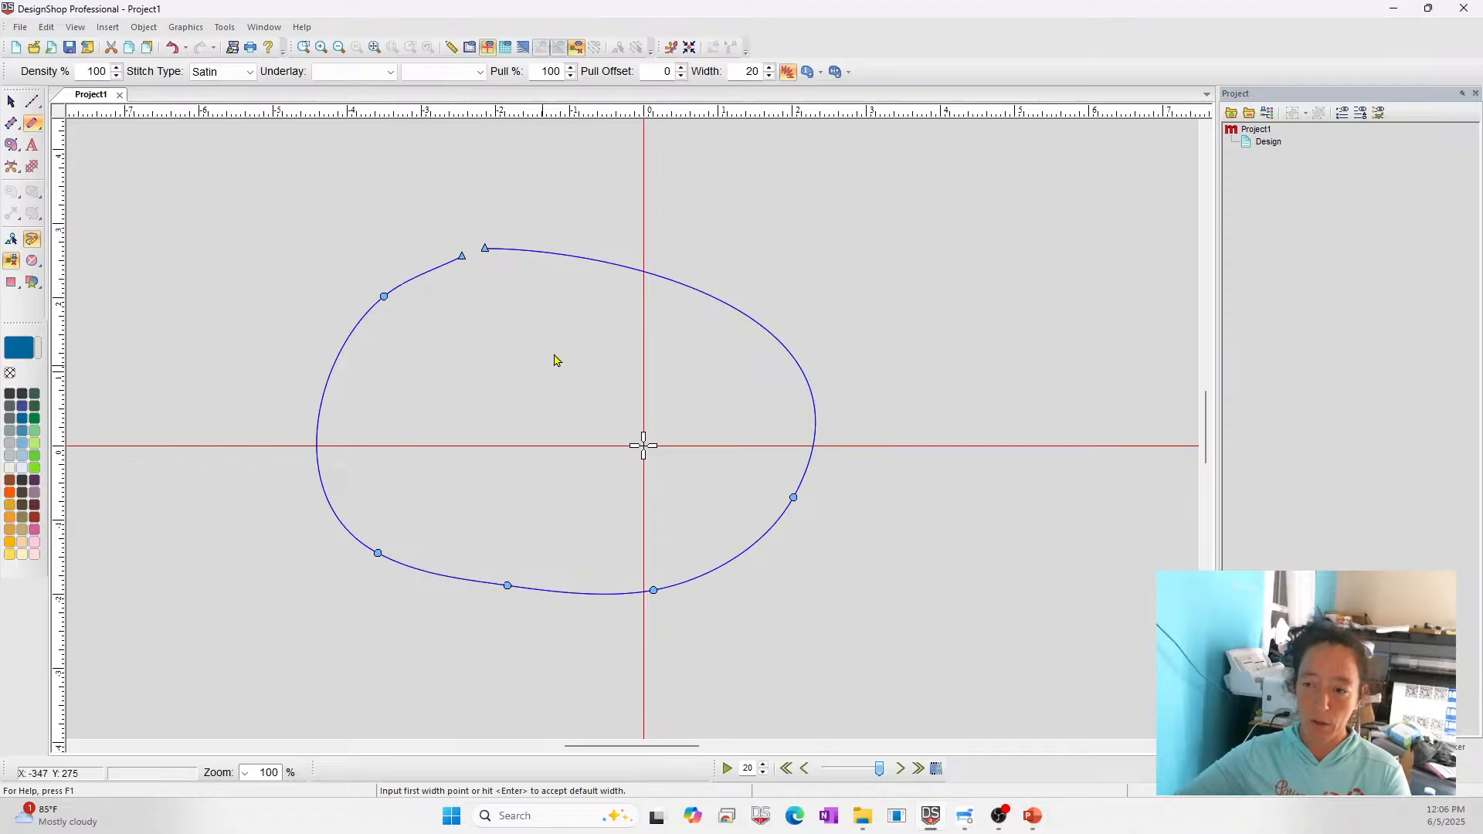
click(676, 227)
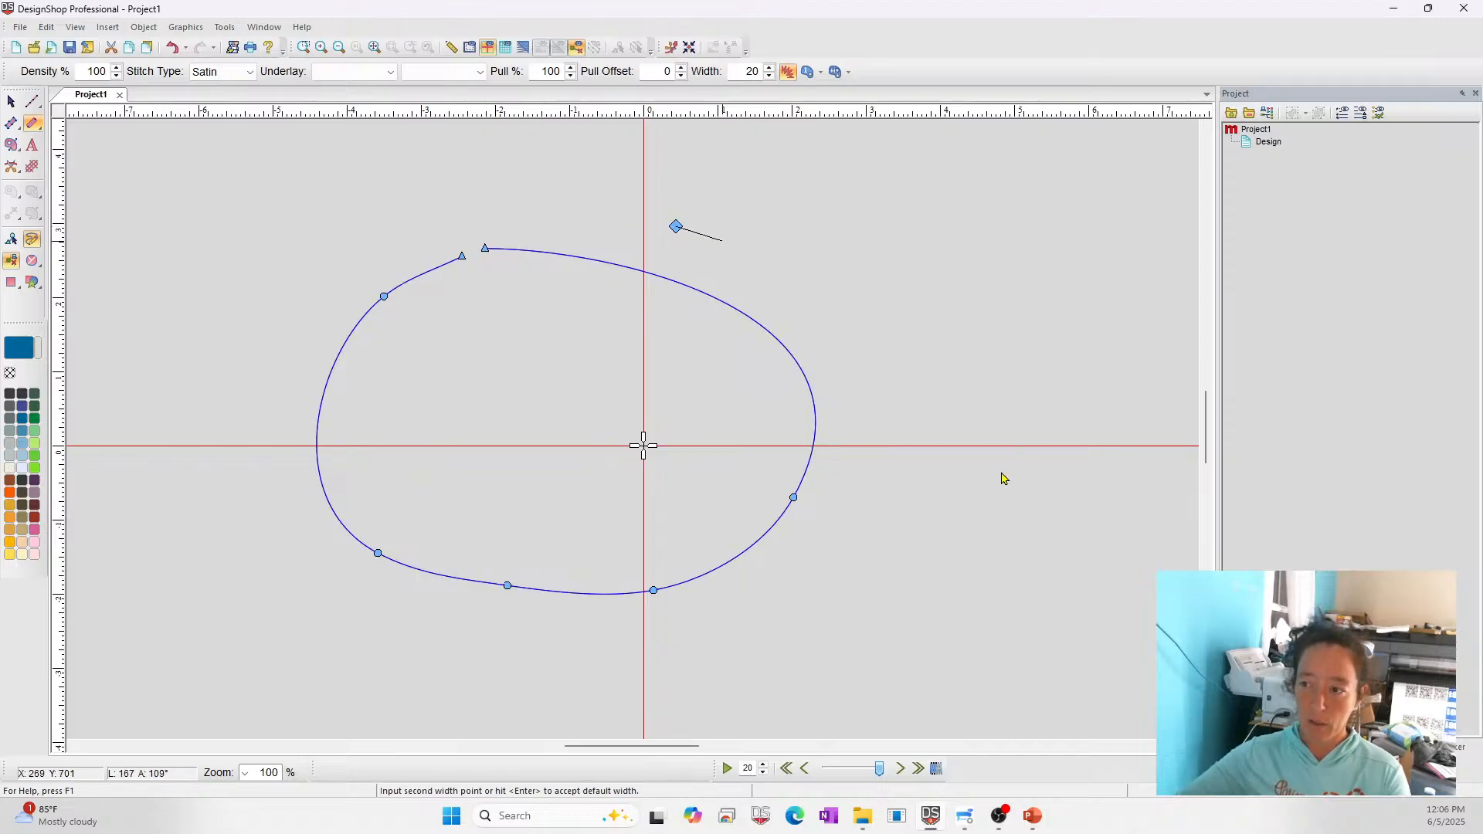
key(Escape)
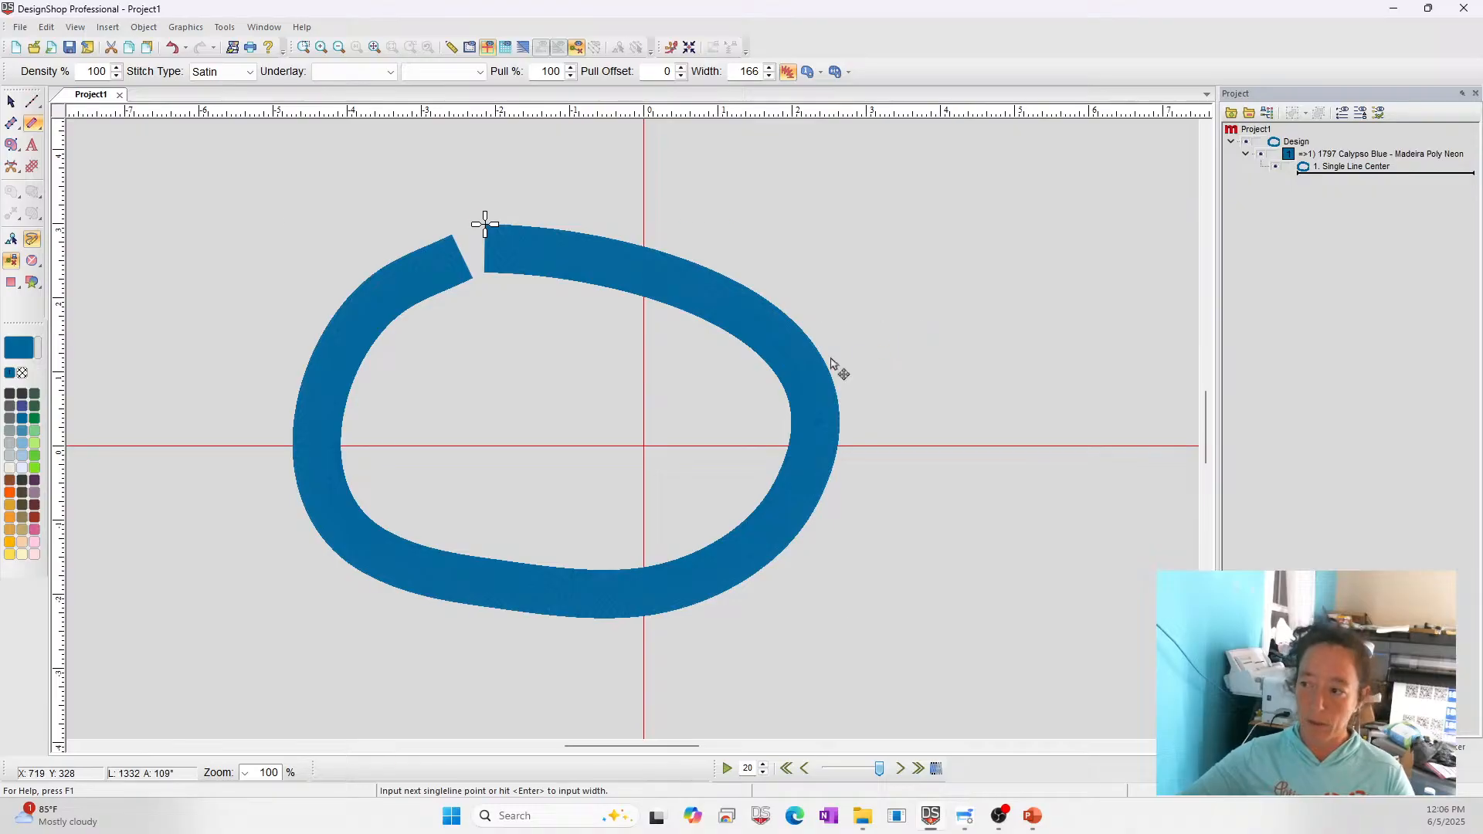
key(Escape)
key(Delete)
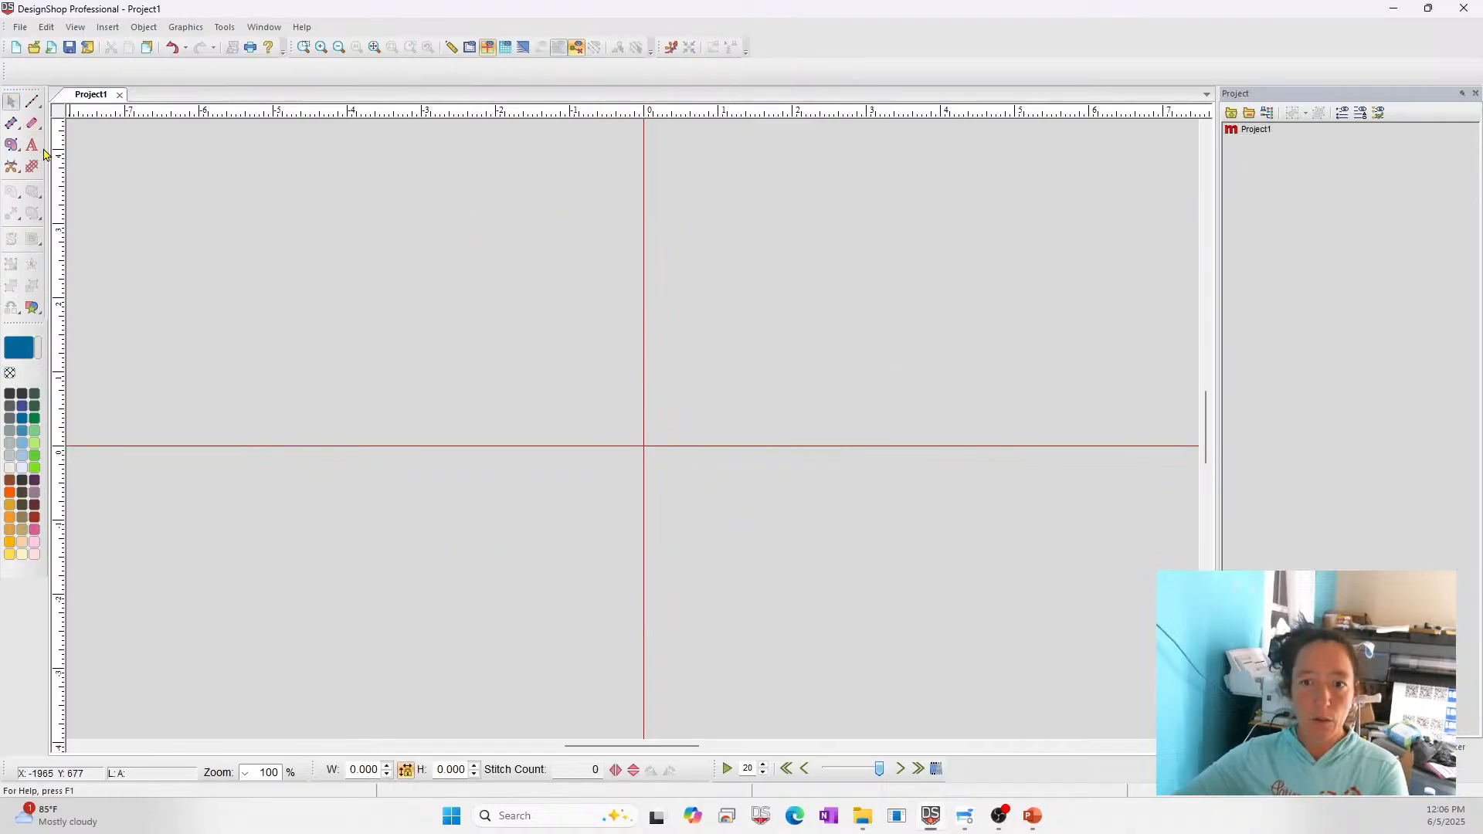
Draw an irregular freehand outline for a complex fill around the canvas centre
click(12, 144)
mouse_move(477, 271)
mouse_down()
mouse_move(359, 439)
mouse_move(409, 502)
mouse_move(392, 650)
mouse_move(484, 635)
mouse_move(775, 658)
mouse_move(873, 505)
mouse_move(673, 420)
mouse_move(802, 275)
mouse_move(598, 195)
mouse_move(509, 223)
mouse_move(503, 356)
mouse_move(496, 317)
mouse_move(527, 253)
mouse_move(492, 238)
mouse_up()
key(Return)
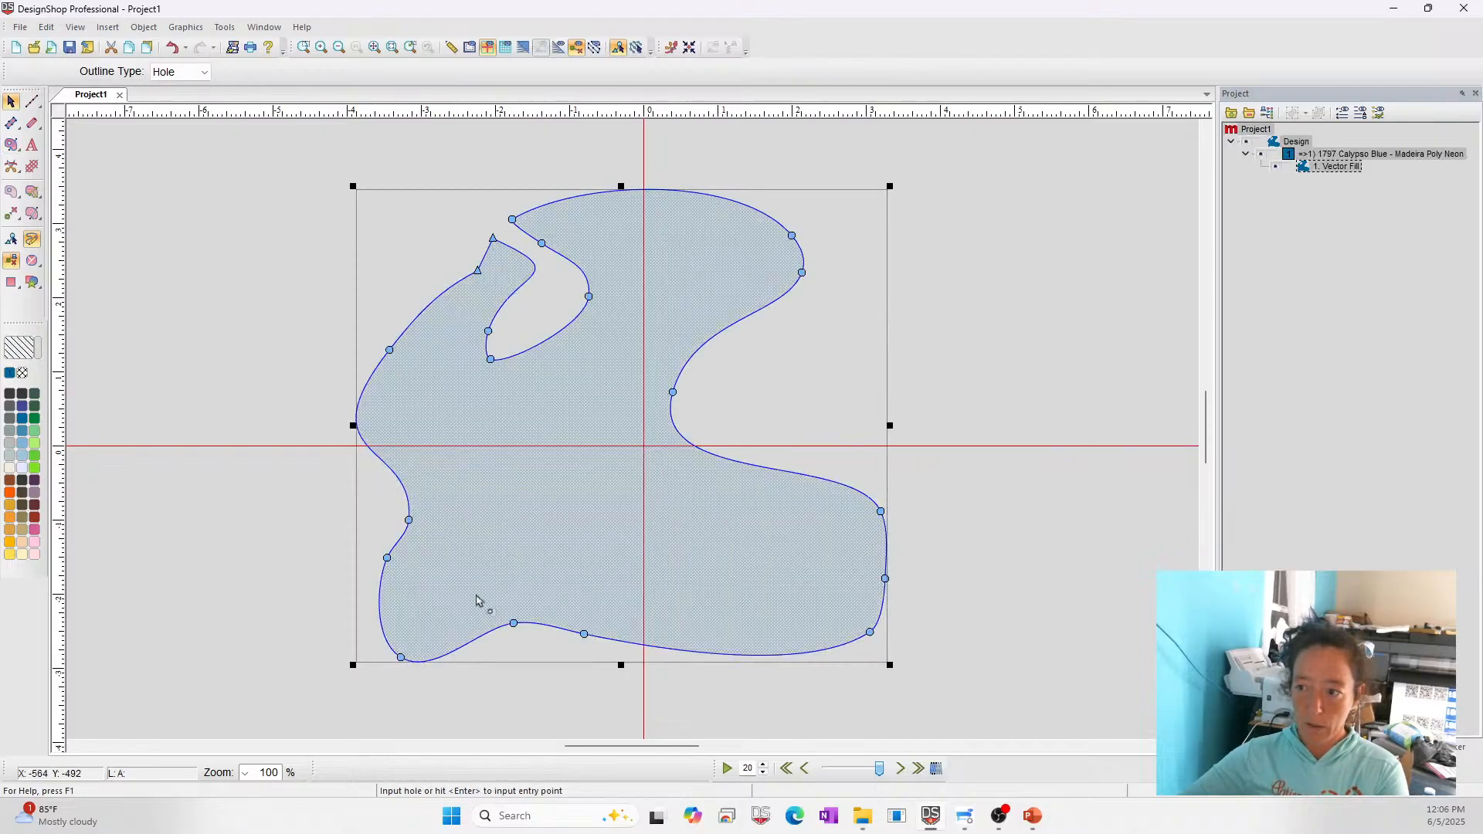
Add five freehand holes at different spots inside the irregular fill outline
drag(539, 457, 573, 430)
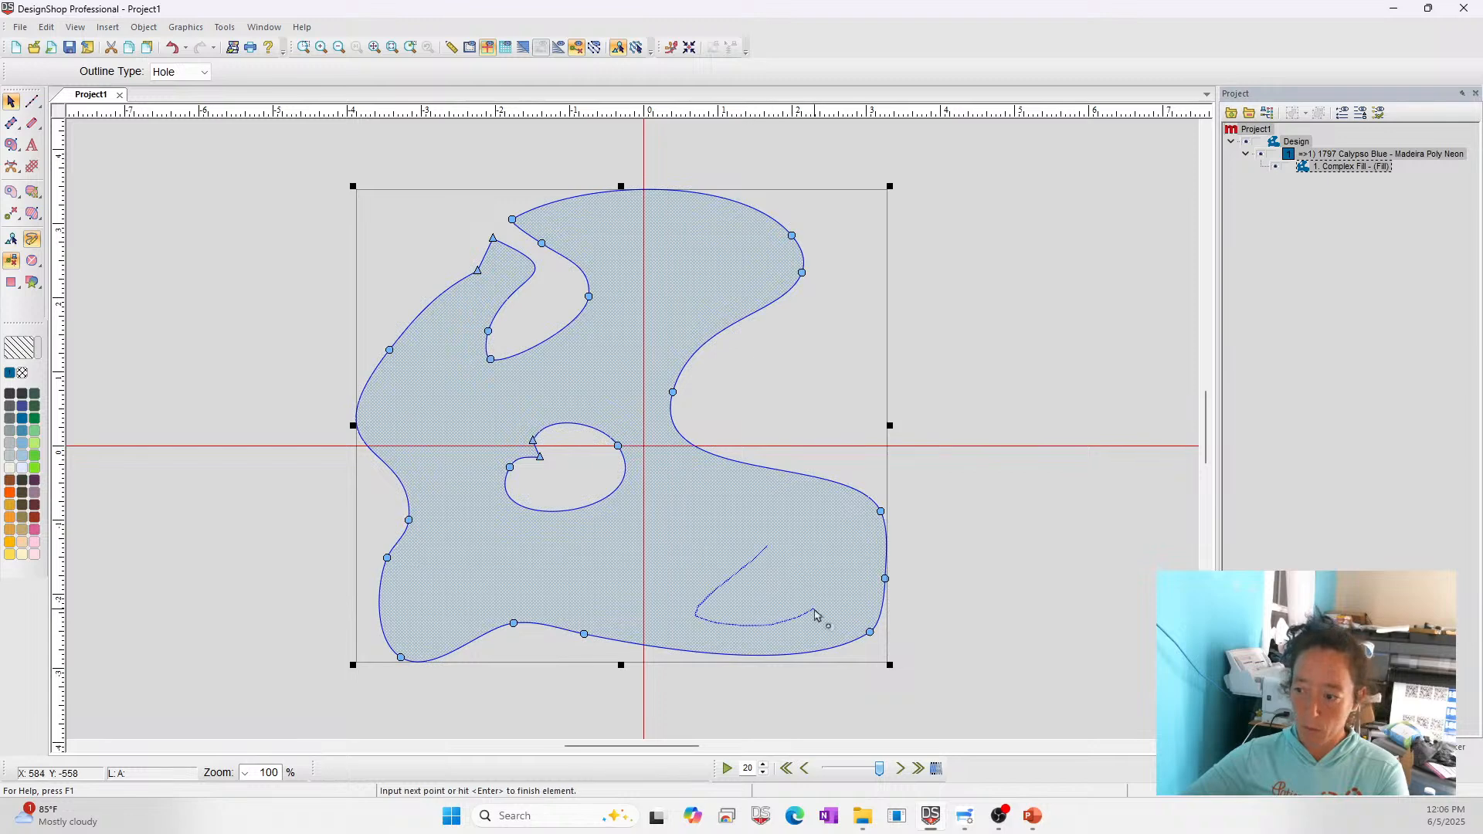
click(643, 273)
click(658, 311)
key(Return)
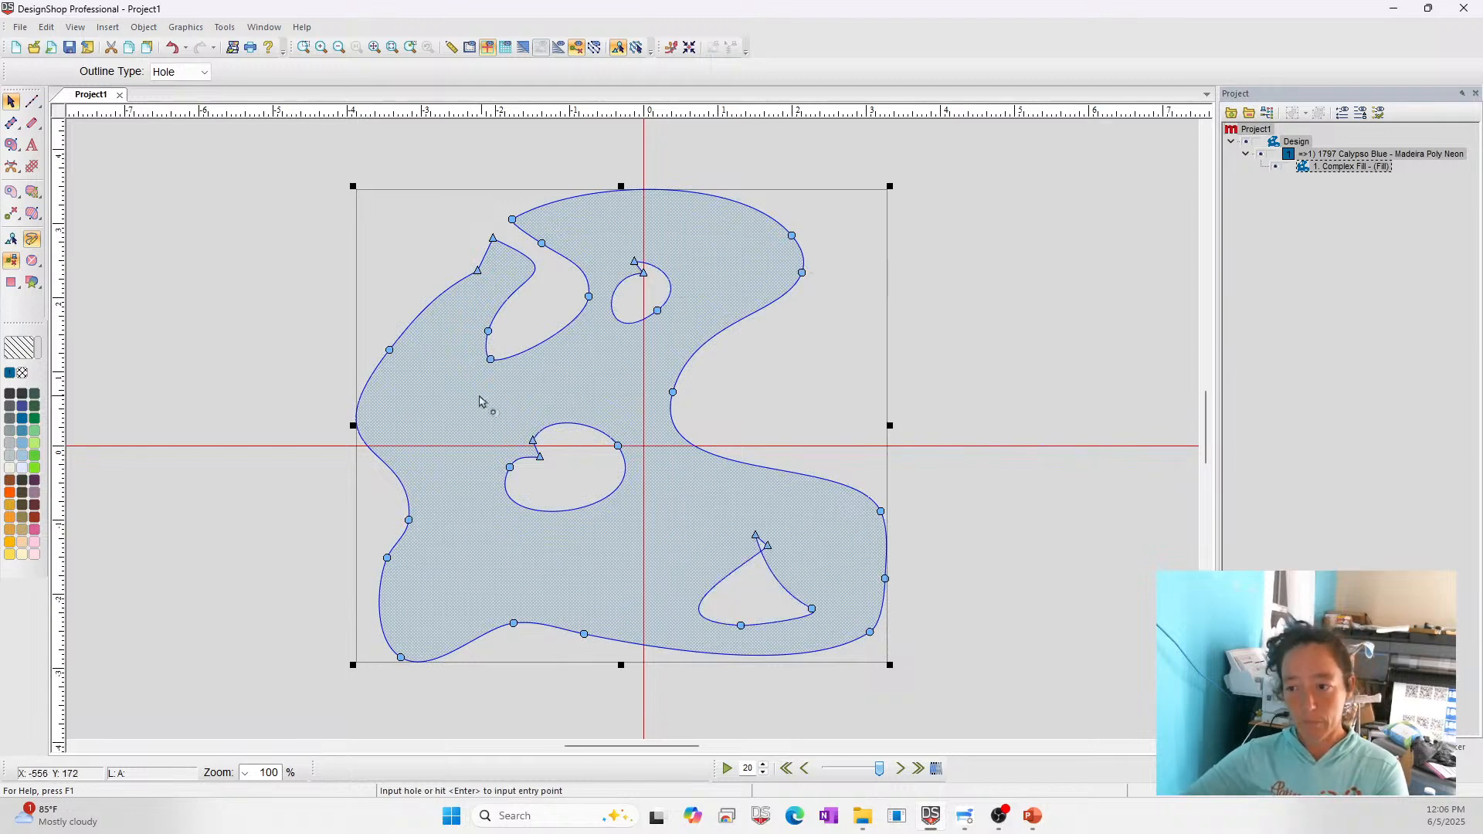
drag(456, 385, 467, 389)
mouse_move(575, 541)
mouse_down()
mouse_move(613, 585)
mouse_move(577, 541)
mouse_up()
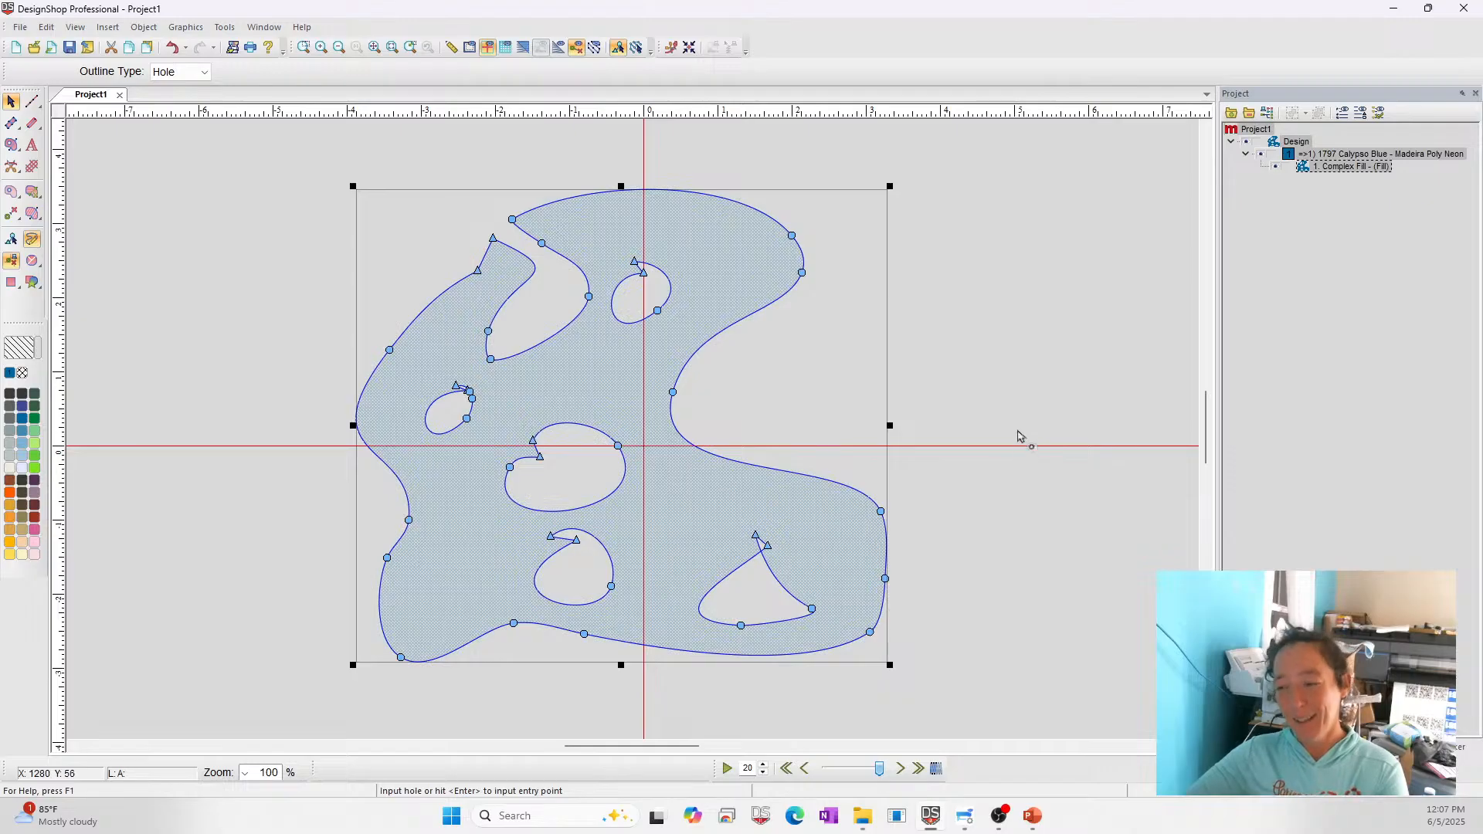
Generate the fill with default entry and exit points and a near-vertical stitch direction of about 189°, and delete it
key(Return)
key(Return)
key(Return)
drag(818, 456, 789, 716)
key(ctrl+a)
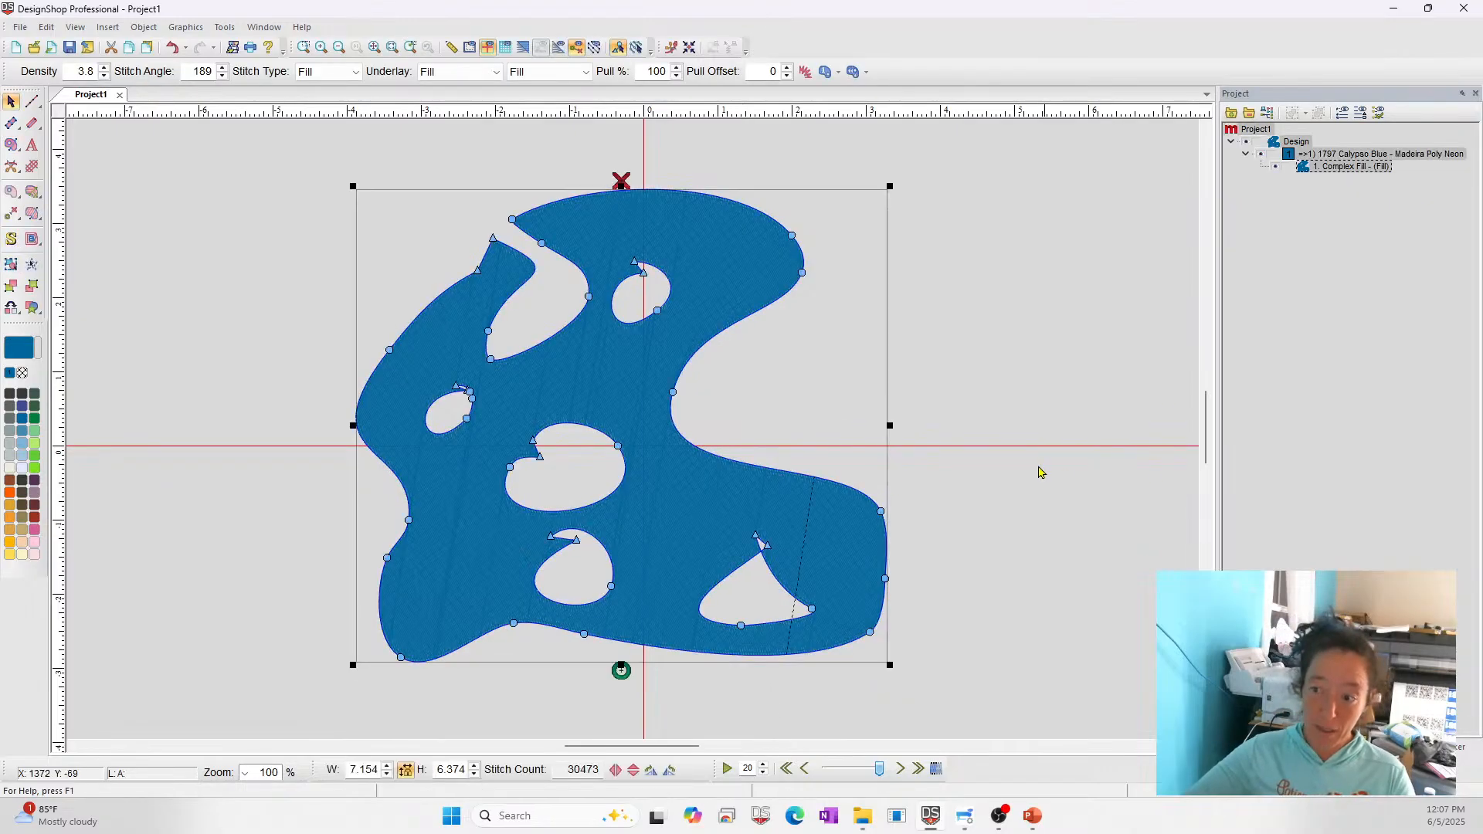
key(Delete)
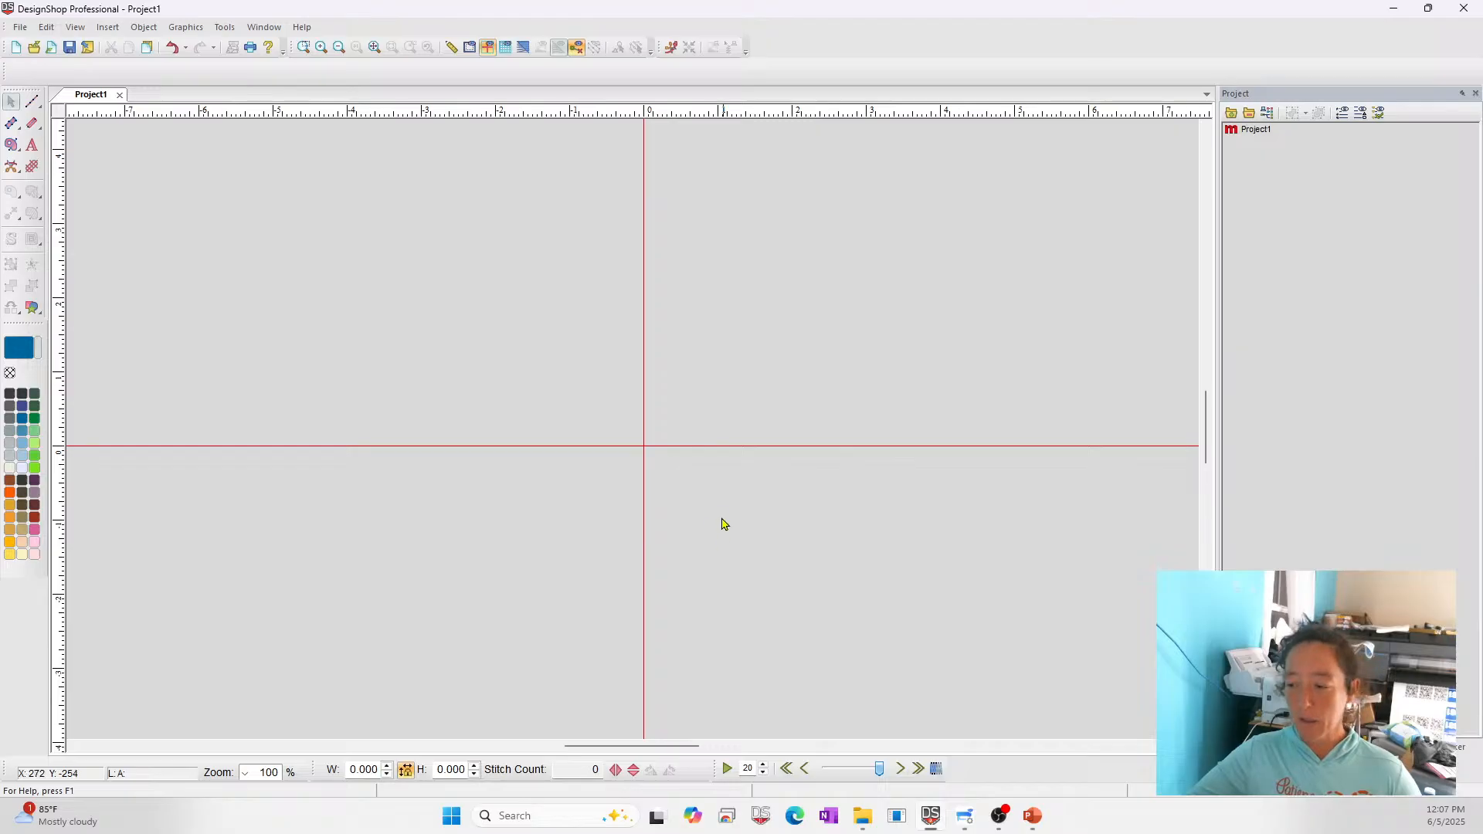
Switch to the PowerPoint slide show and read the question about offsetting an object in version 11
click(13, 145)
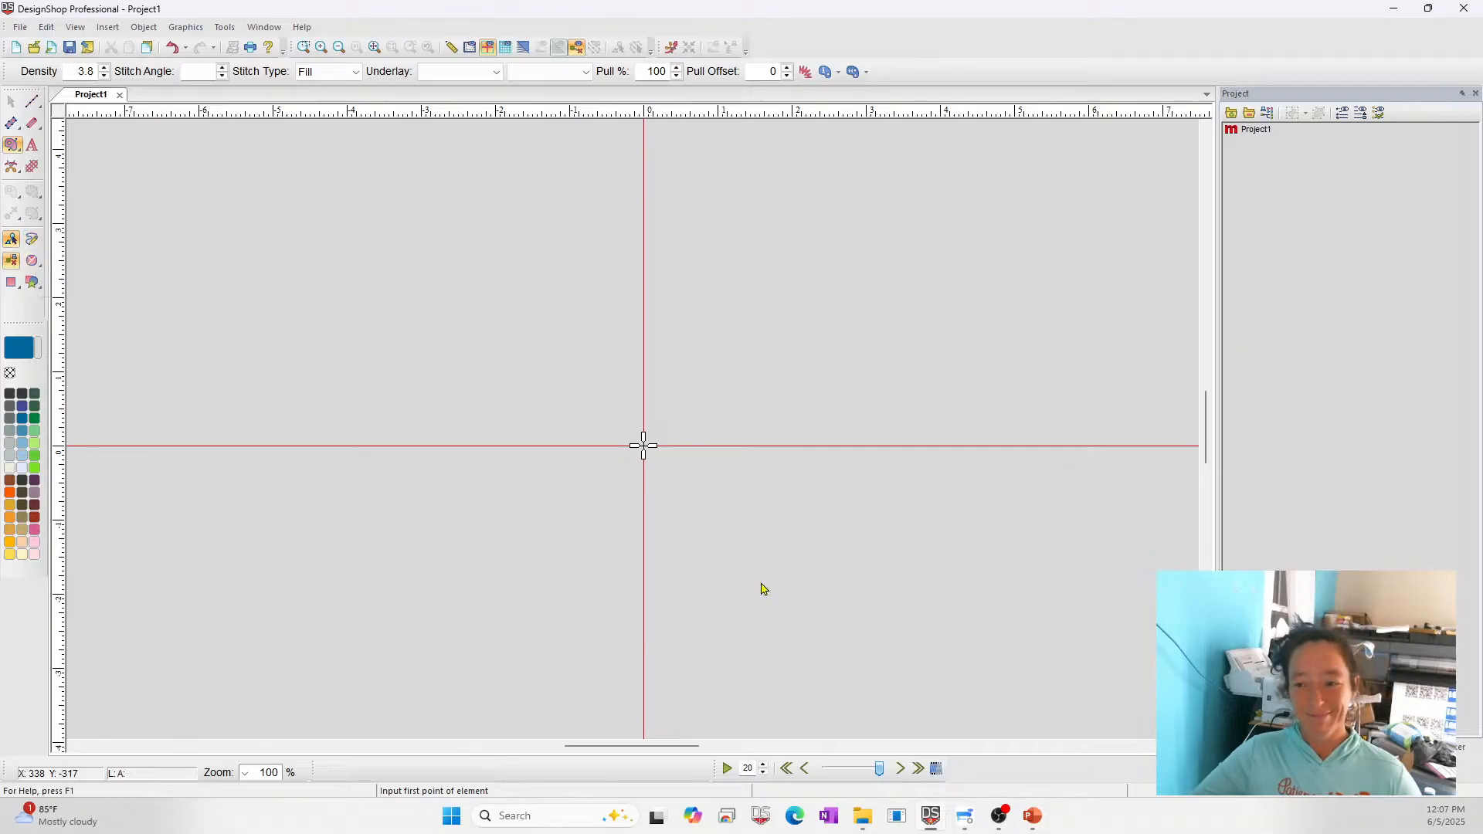
click(1035, 813)
click(1004, 715)
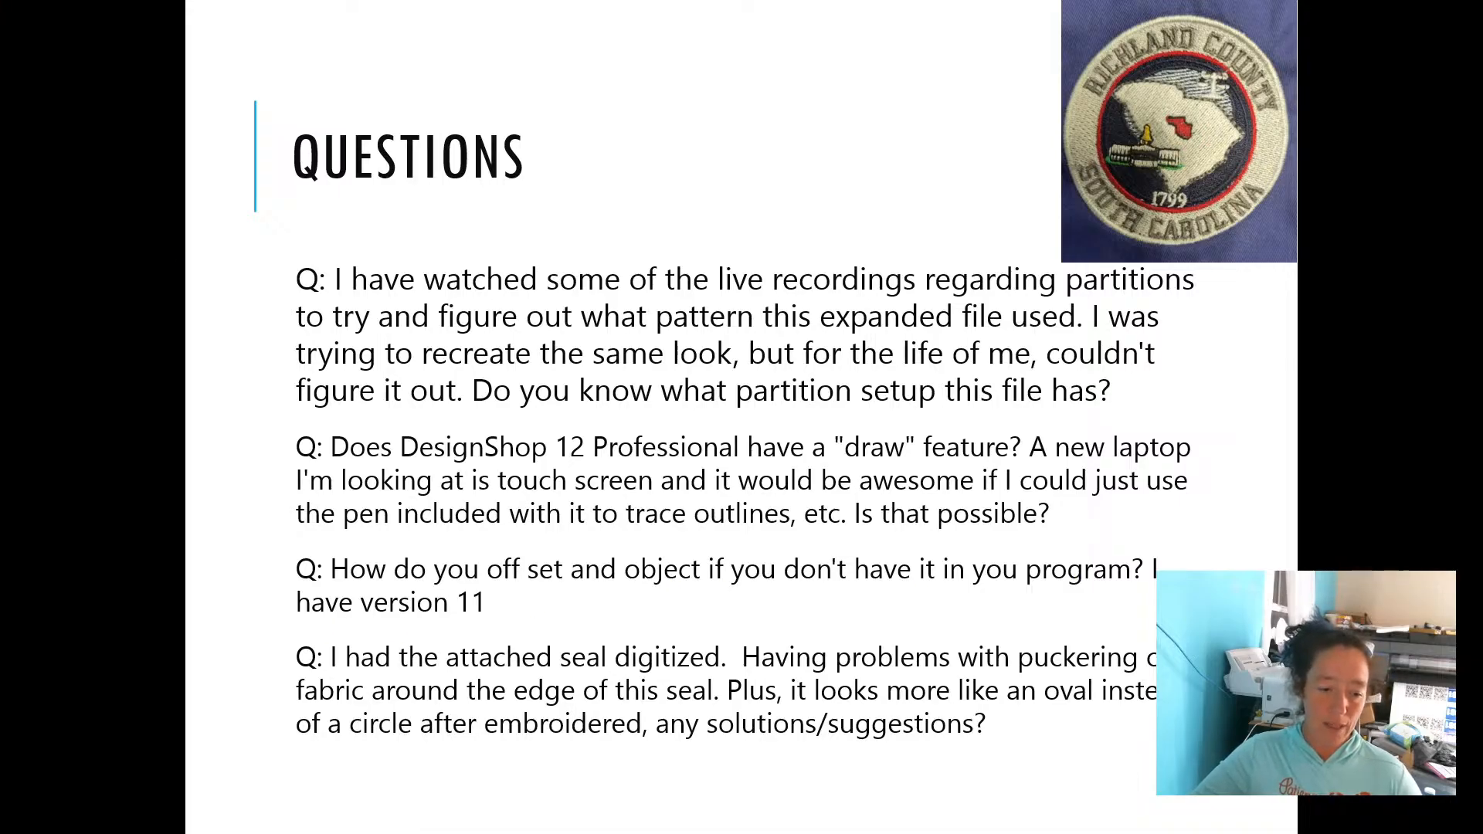
Return to DesignShop and draw a circular complex fill about 4.84 inches in diameter at the canvas centre, with a slightly slanted stitch direction
key(alt+Tab)
key(Escape)
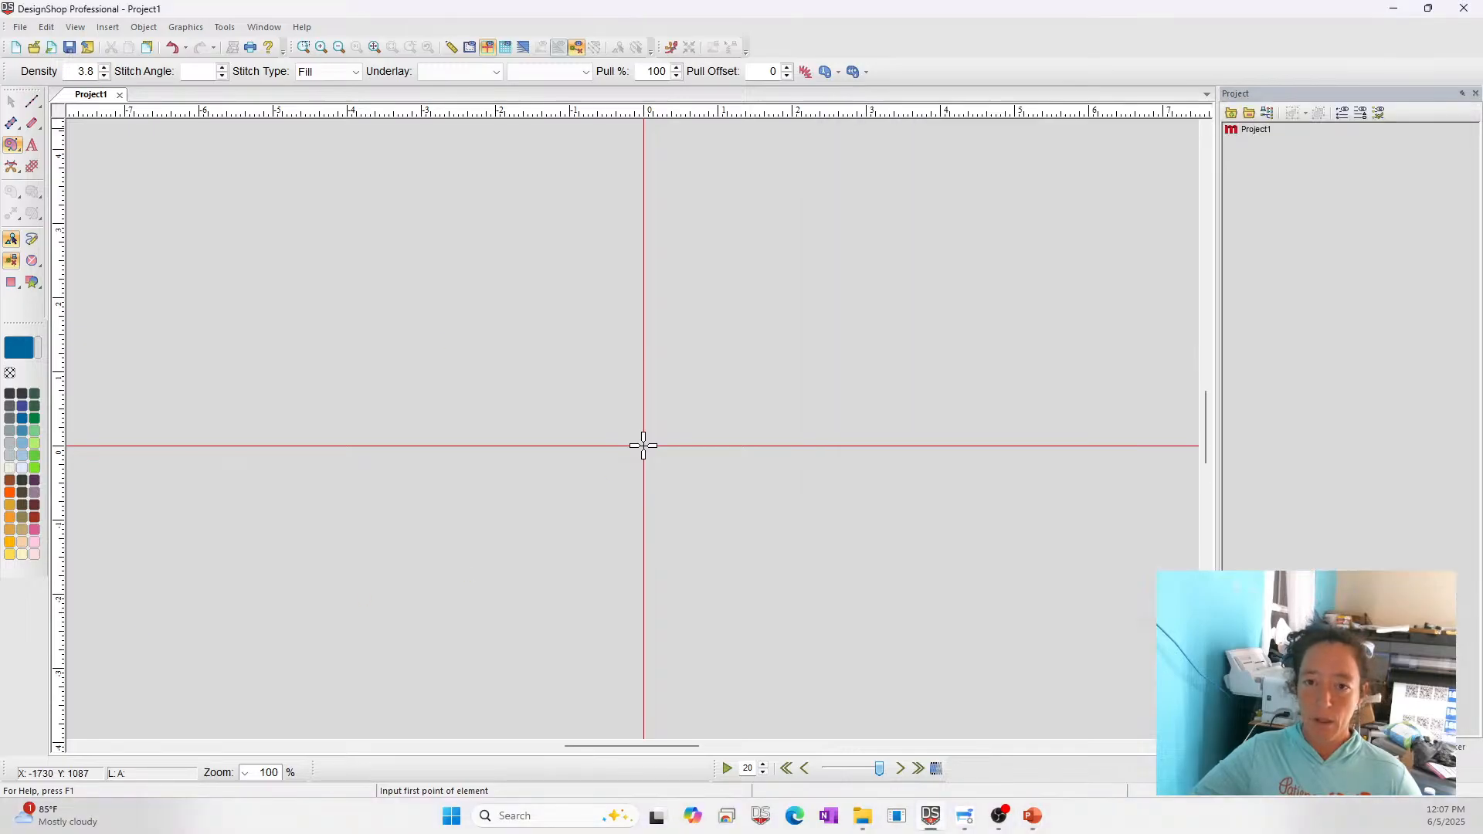
click(32, 260)
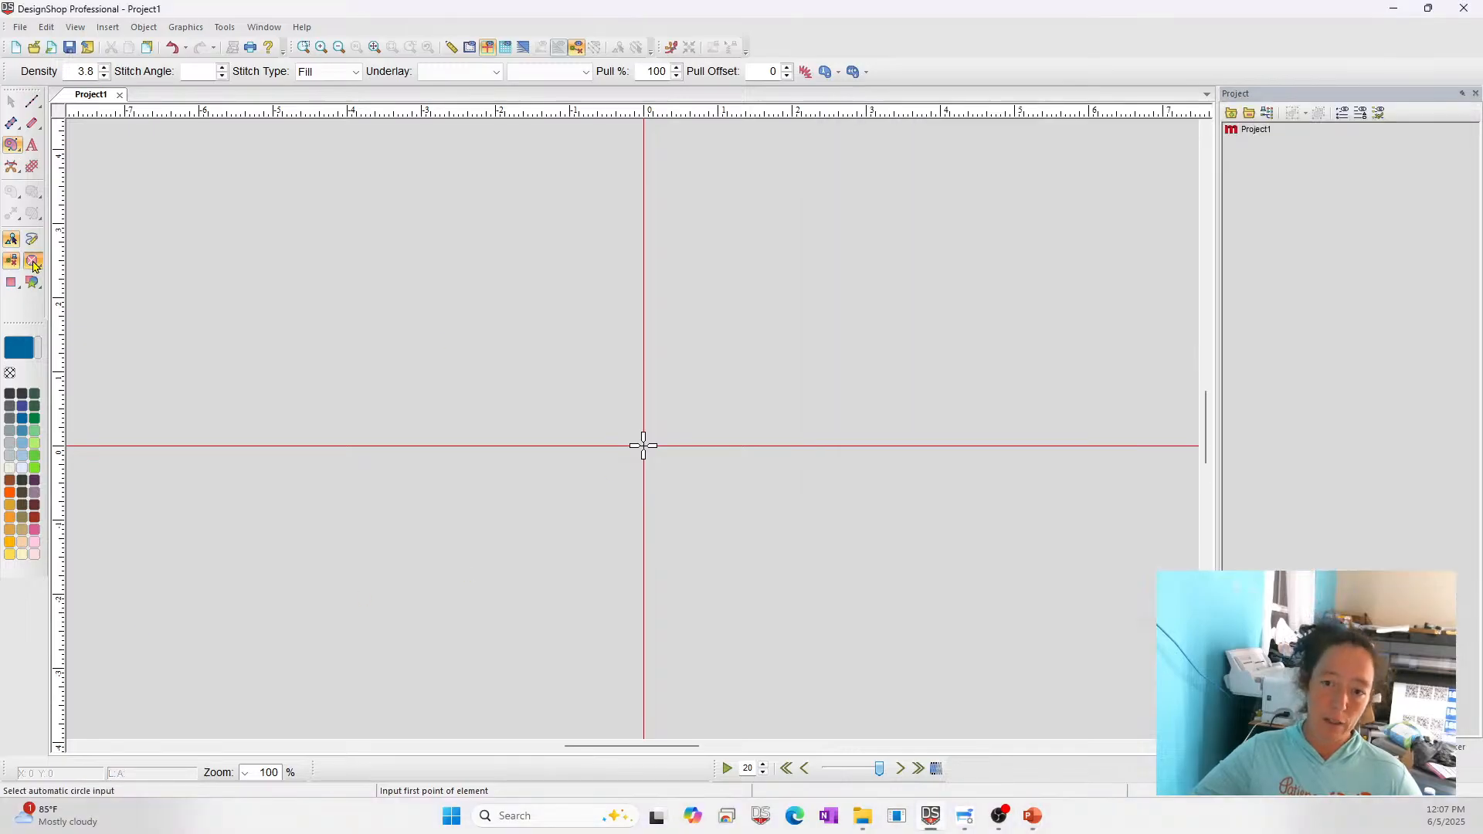
click(645, 263)
click(643, 619)
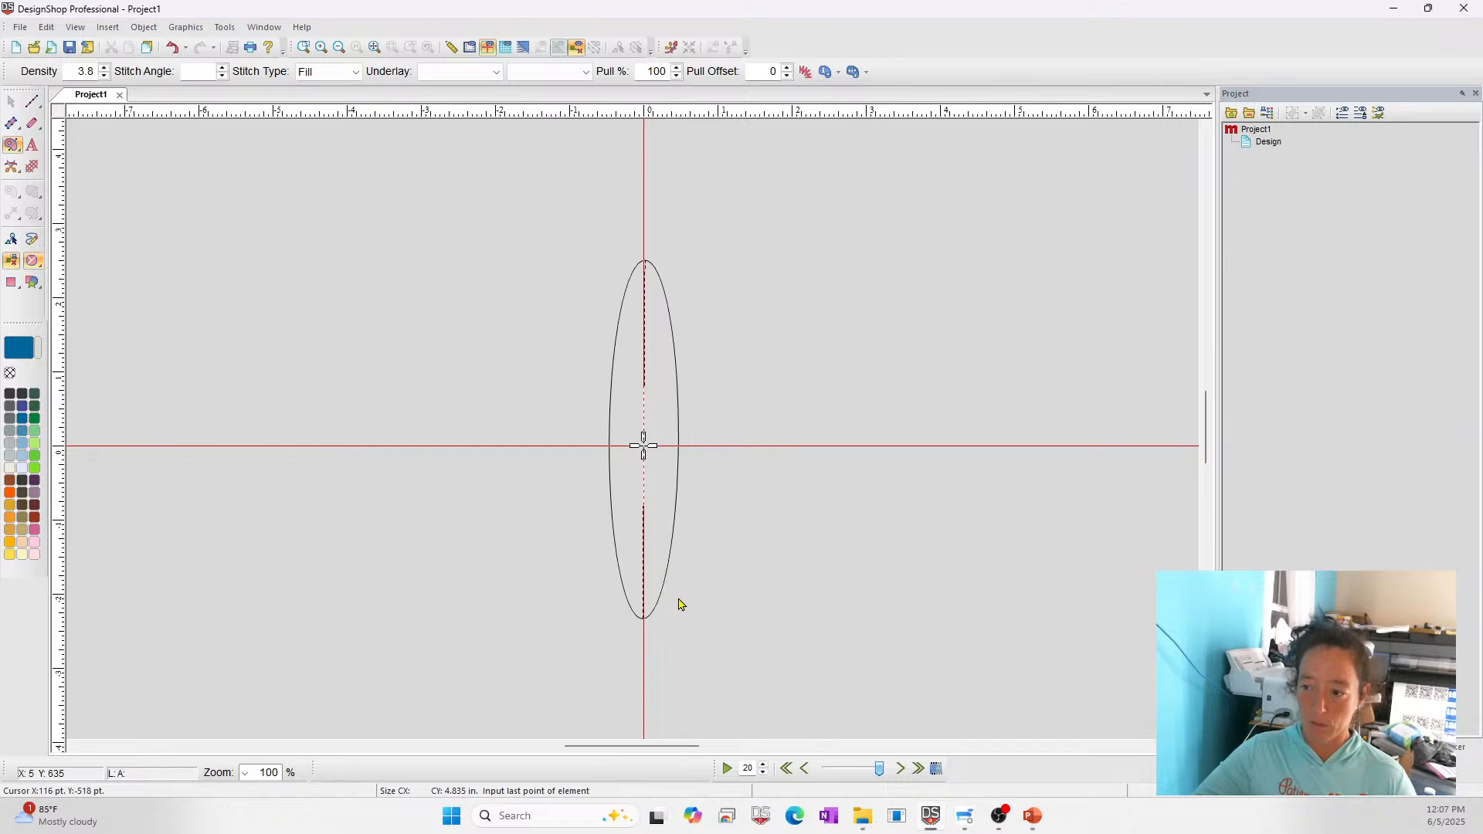
key(Return)
key(Return)
click(554, 350)
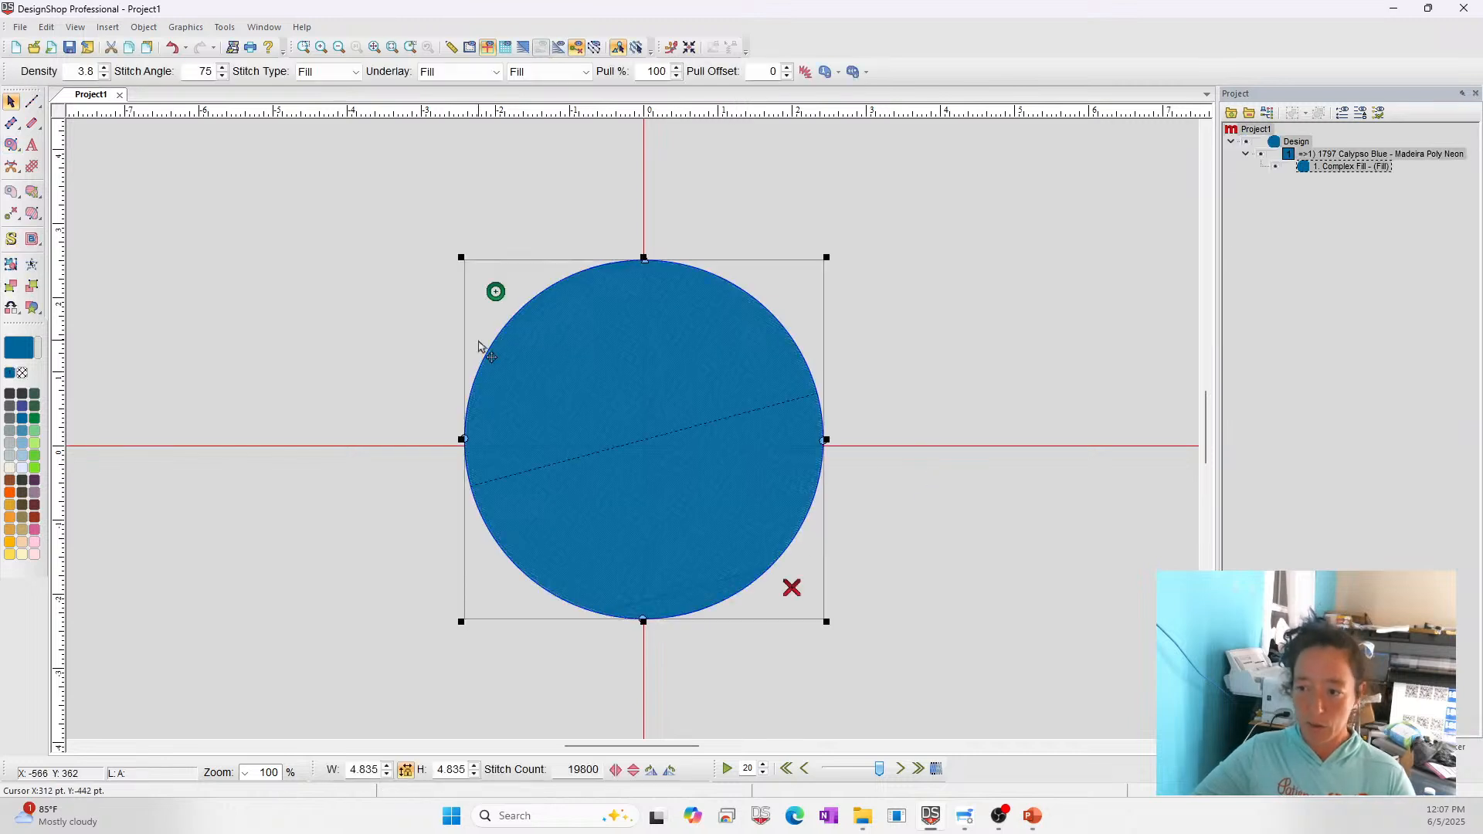
Enlarge the blue circle to about 5.17 inches and overlay a copy about 5.77 inches wide in 1906 Antique Bronze
drag(827, 257, 872, 215)
key(ctrl+v)
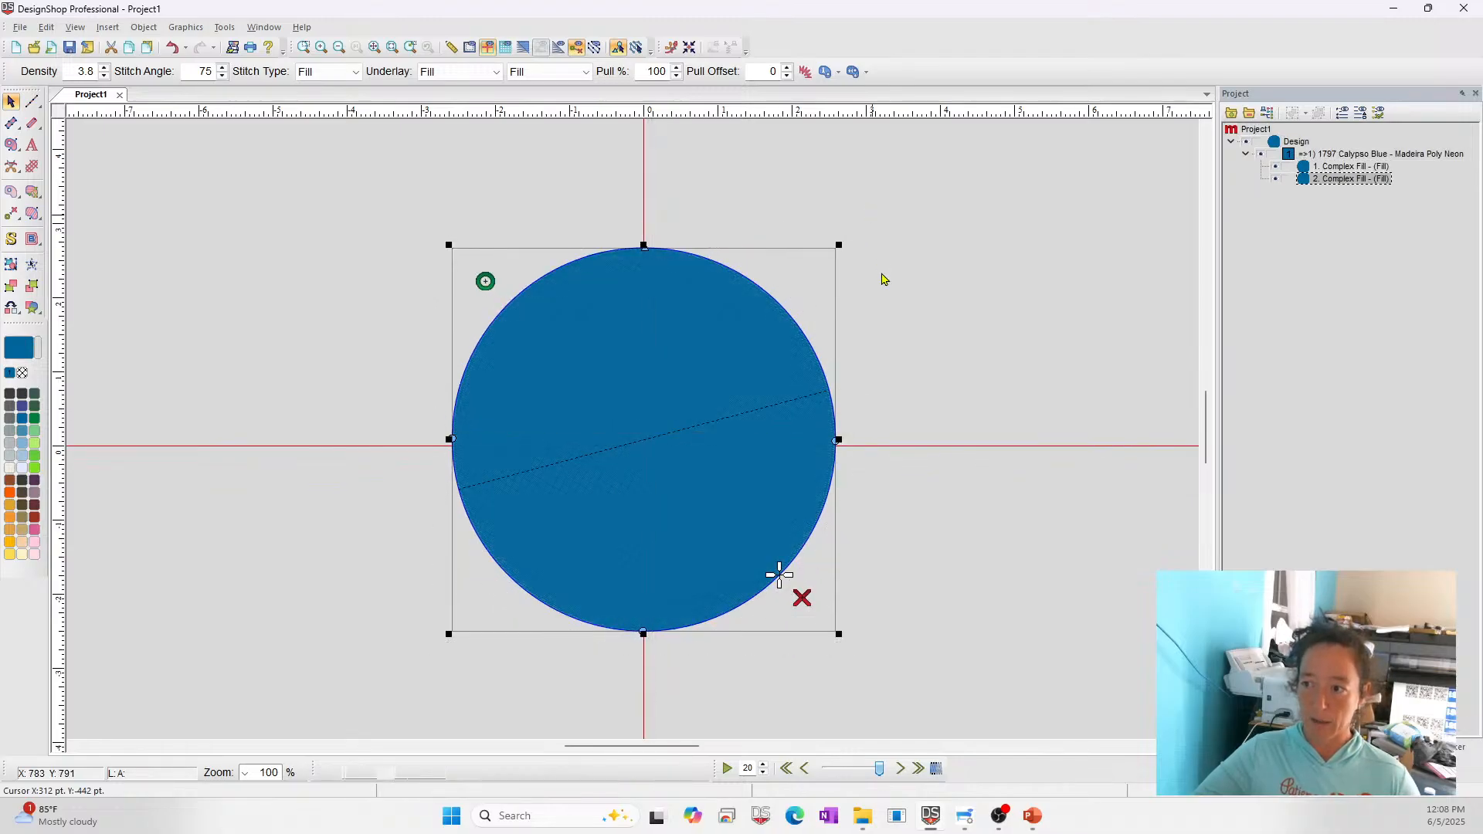
click(22, 506)
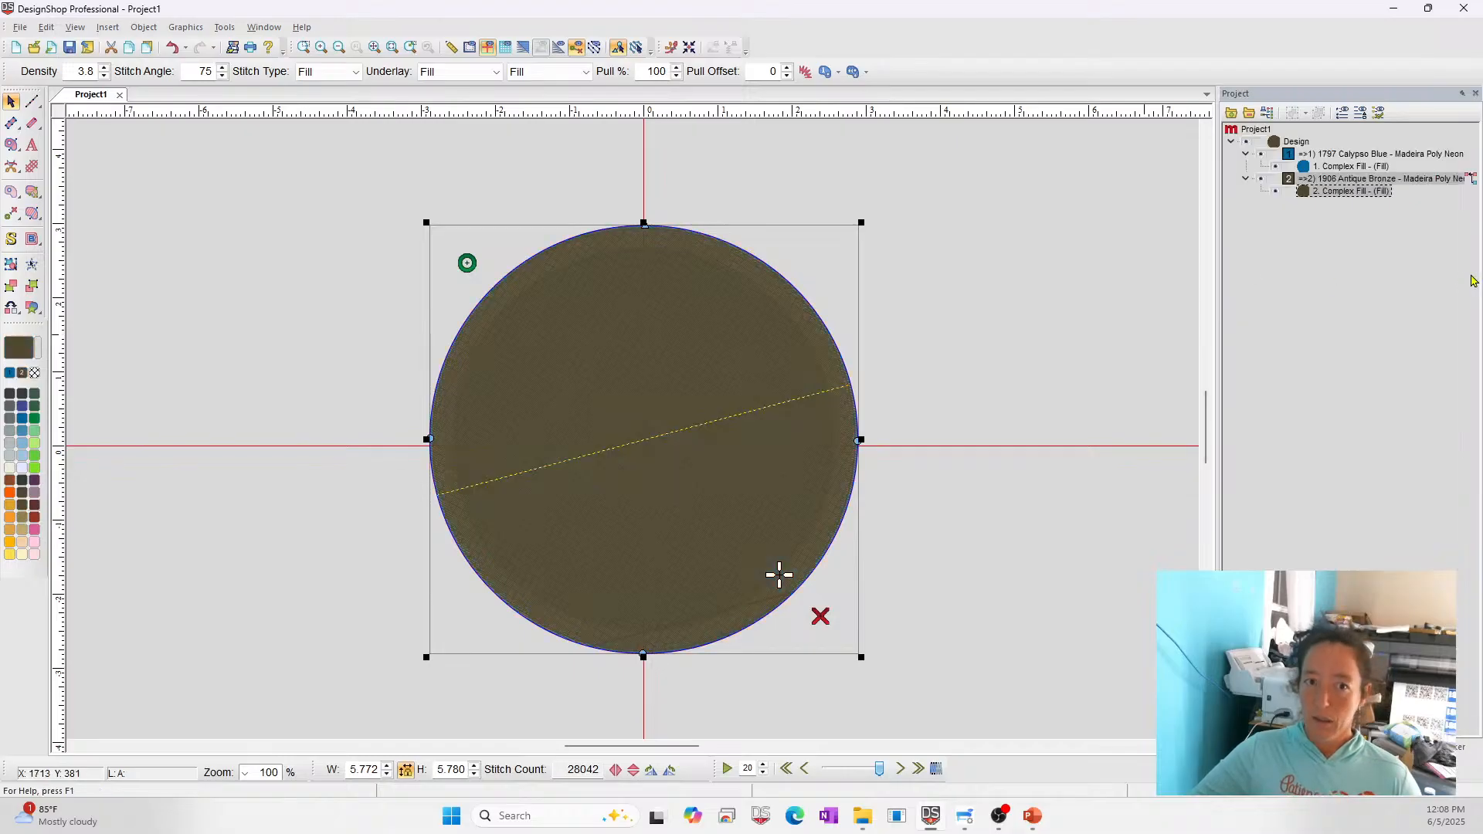
Move the Antique Bronze circle ahead of the blue circle in the stitch sequence
drag(1361, 187, 1342, 146)
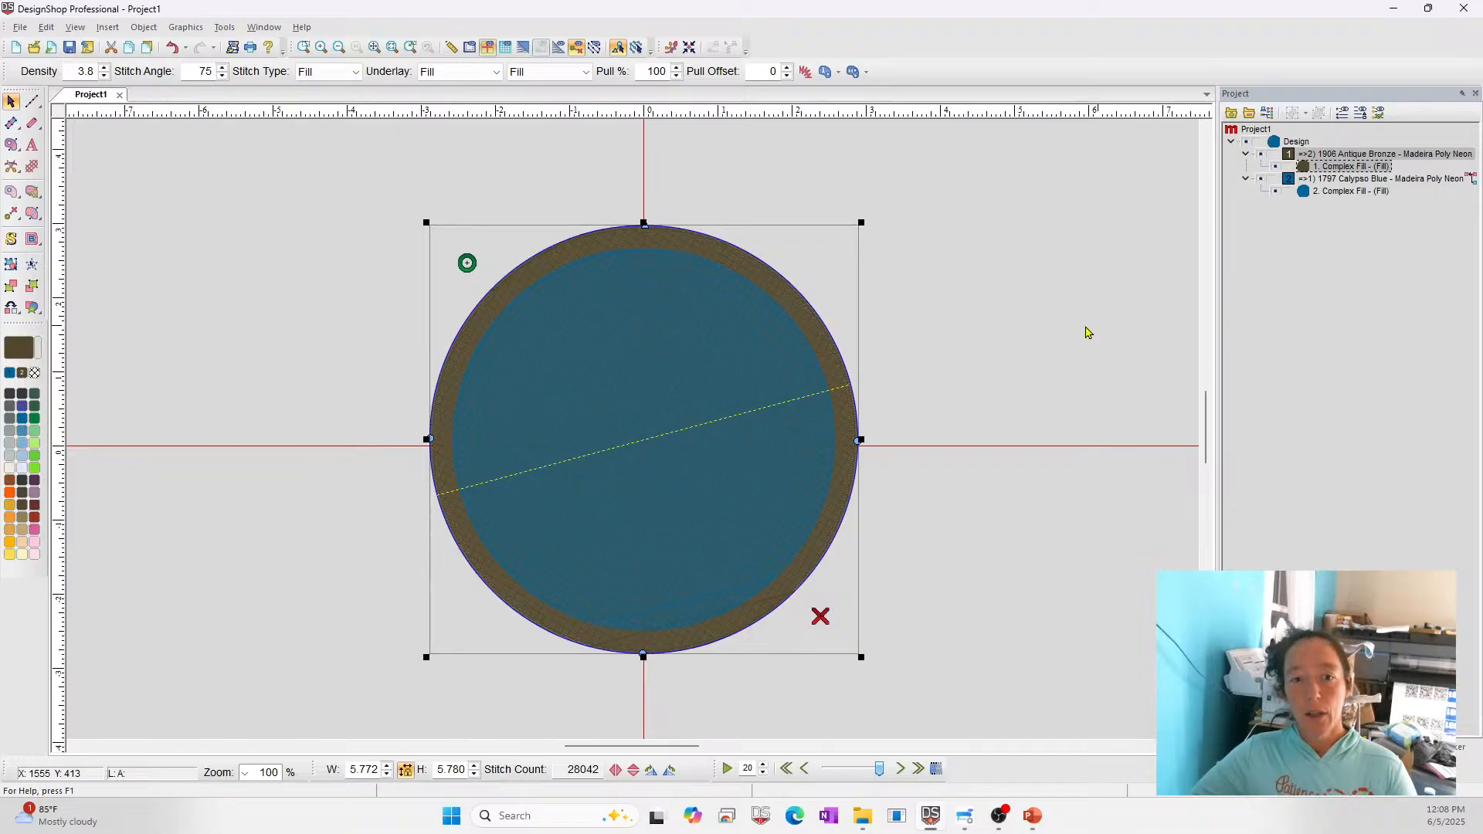
click(1013, 461)
click(746, 270)
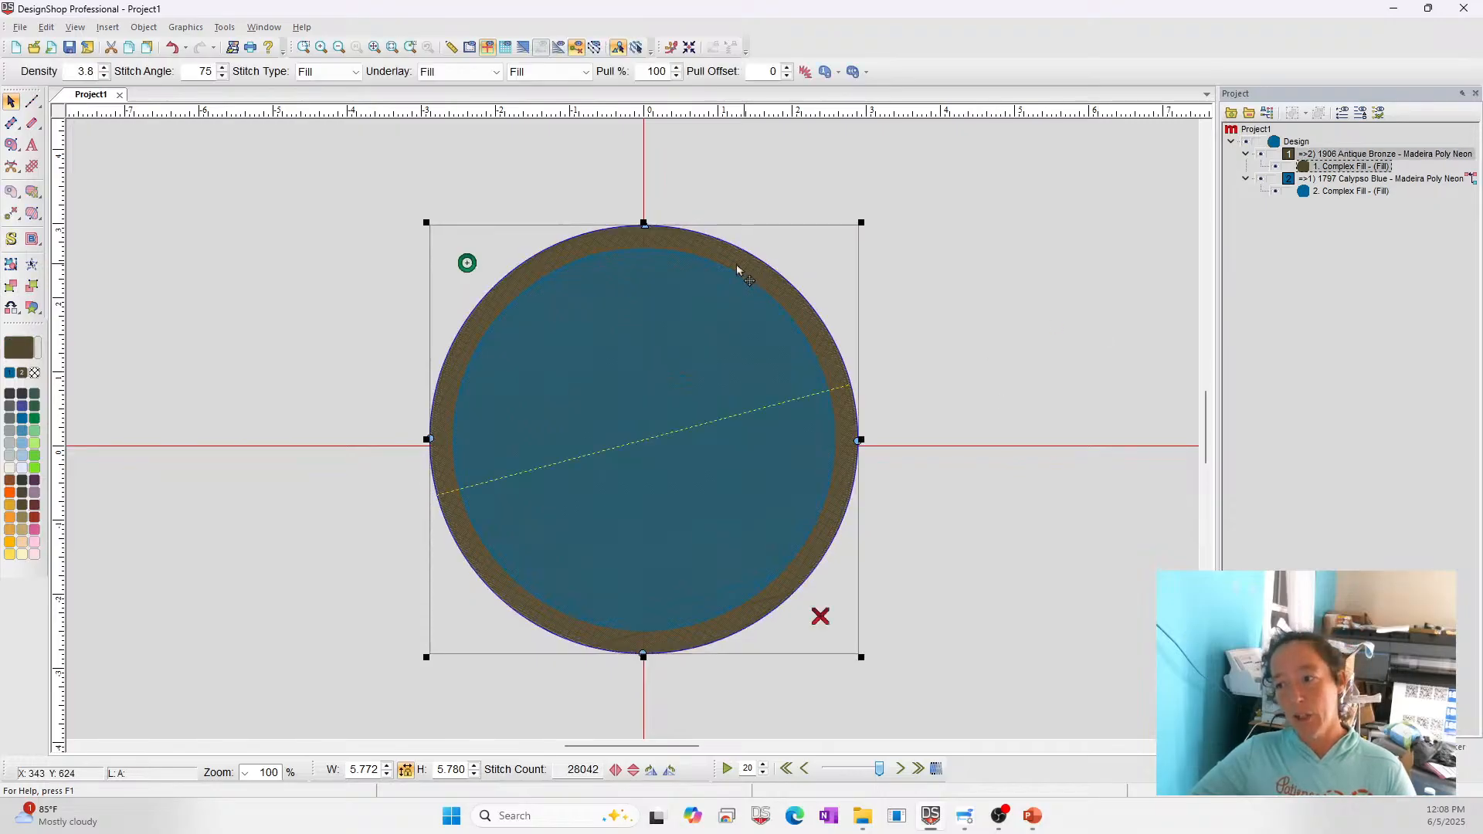
Draw an Antique Bronze complex fill rectangle about 3.32 by 1.54 inches up and left of the circles
click(12, 152)
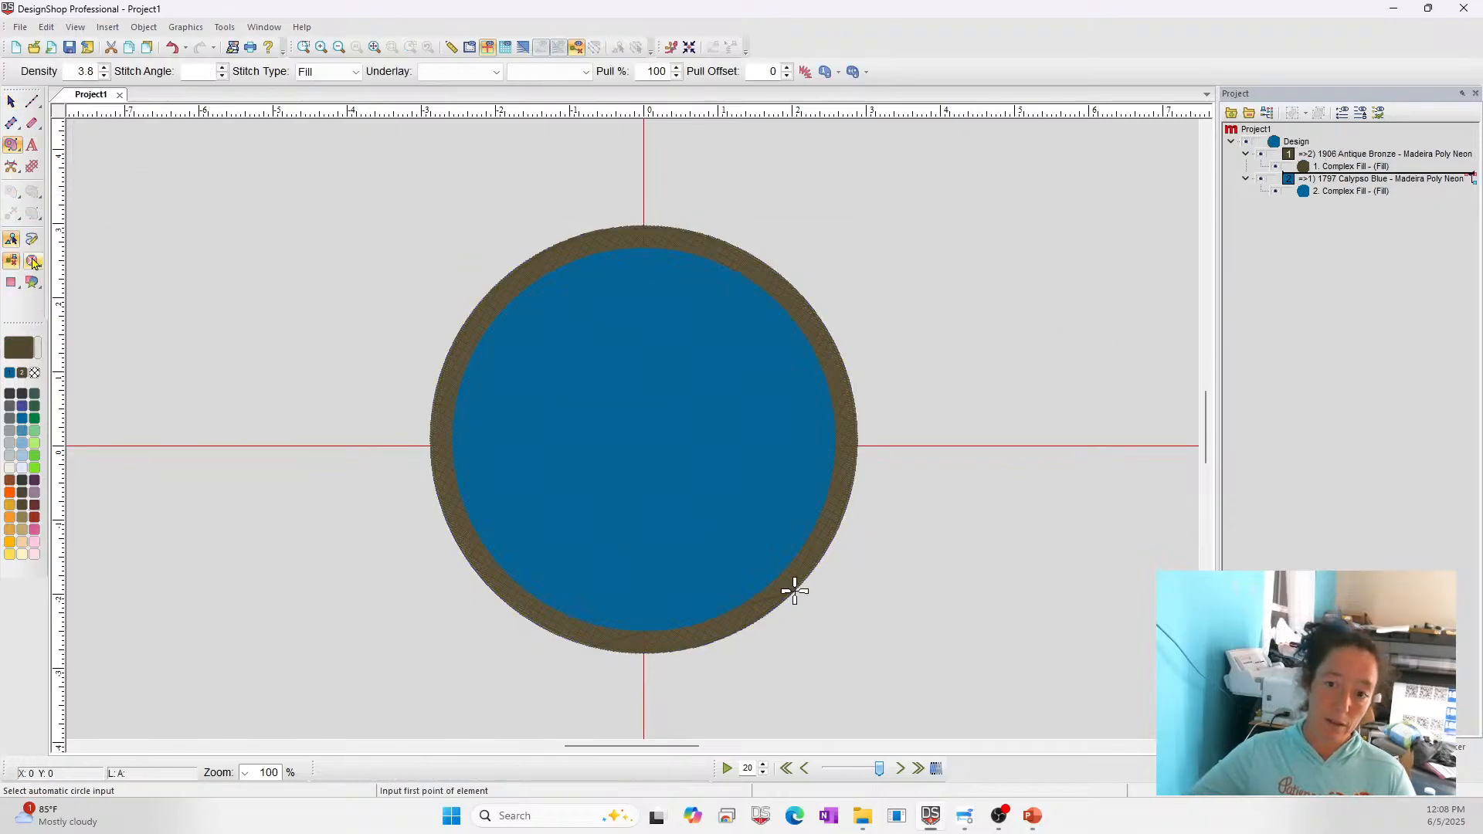
click(201, 212)
click(458, 342)
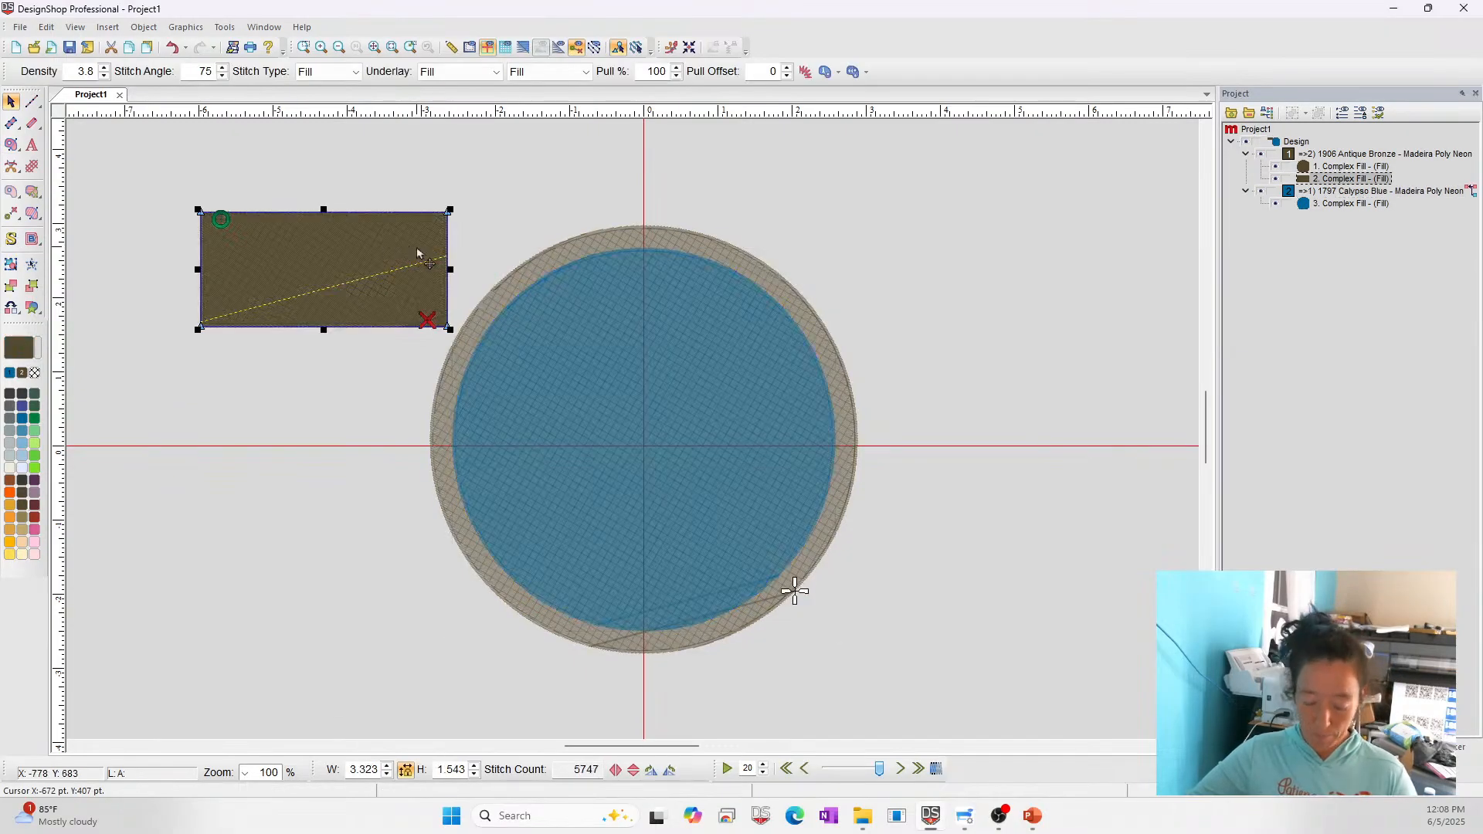
Try to create a proportionally shrunken copy of the rectangle, about 2.58 by 1.19 inches, inside the original
drag(449, 210, 441, 217)
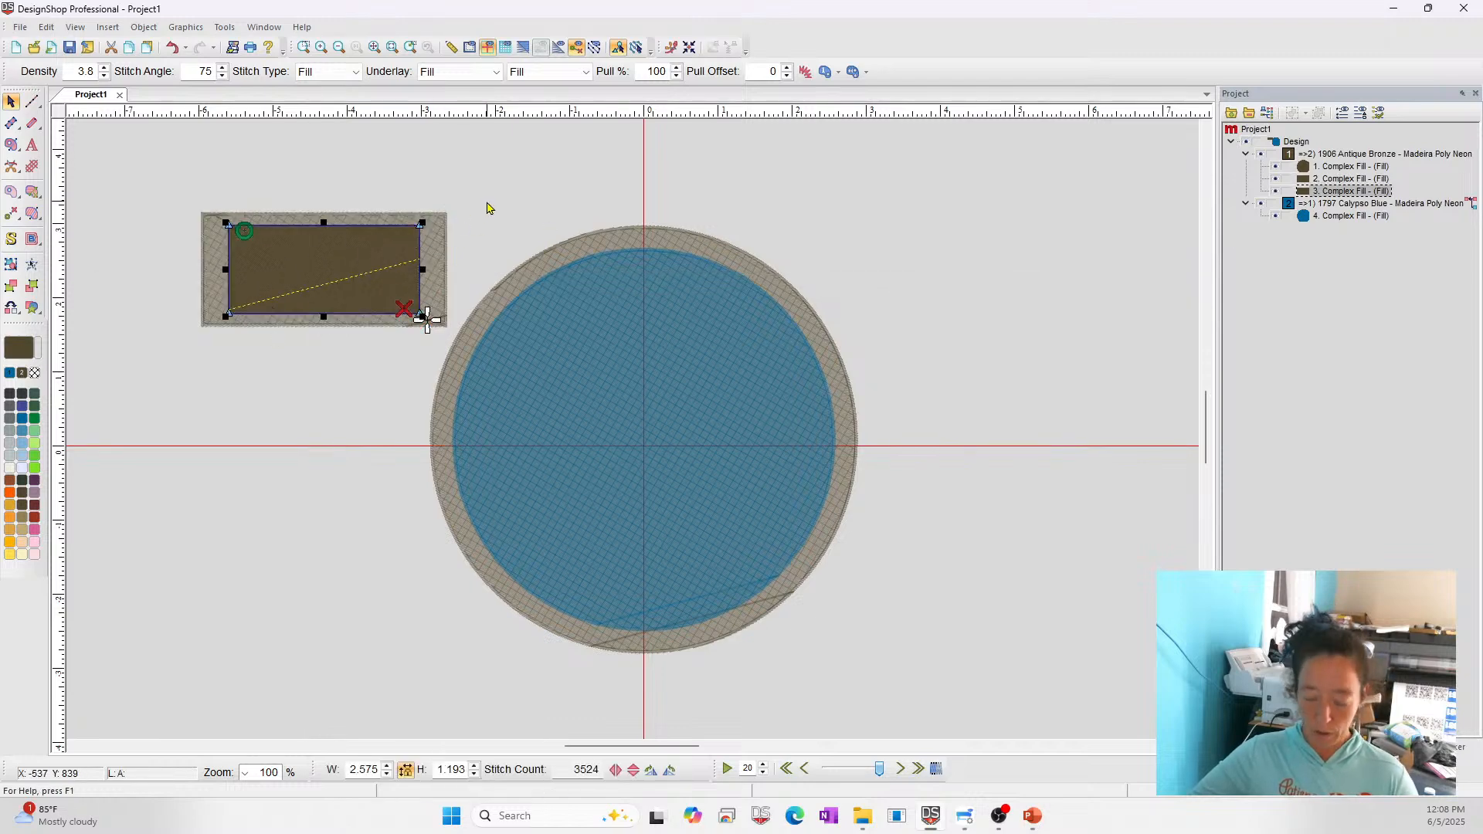
key(Delete)
click(363, 255)
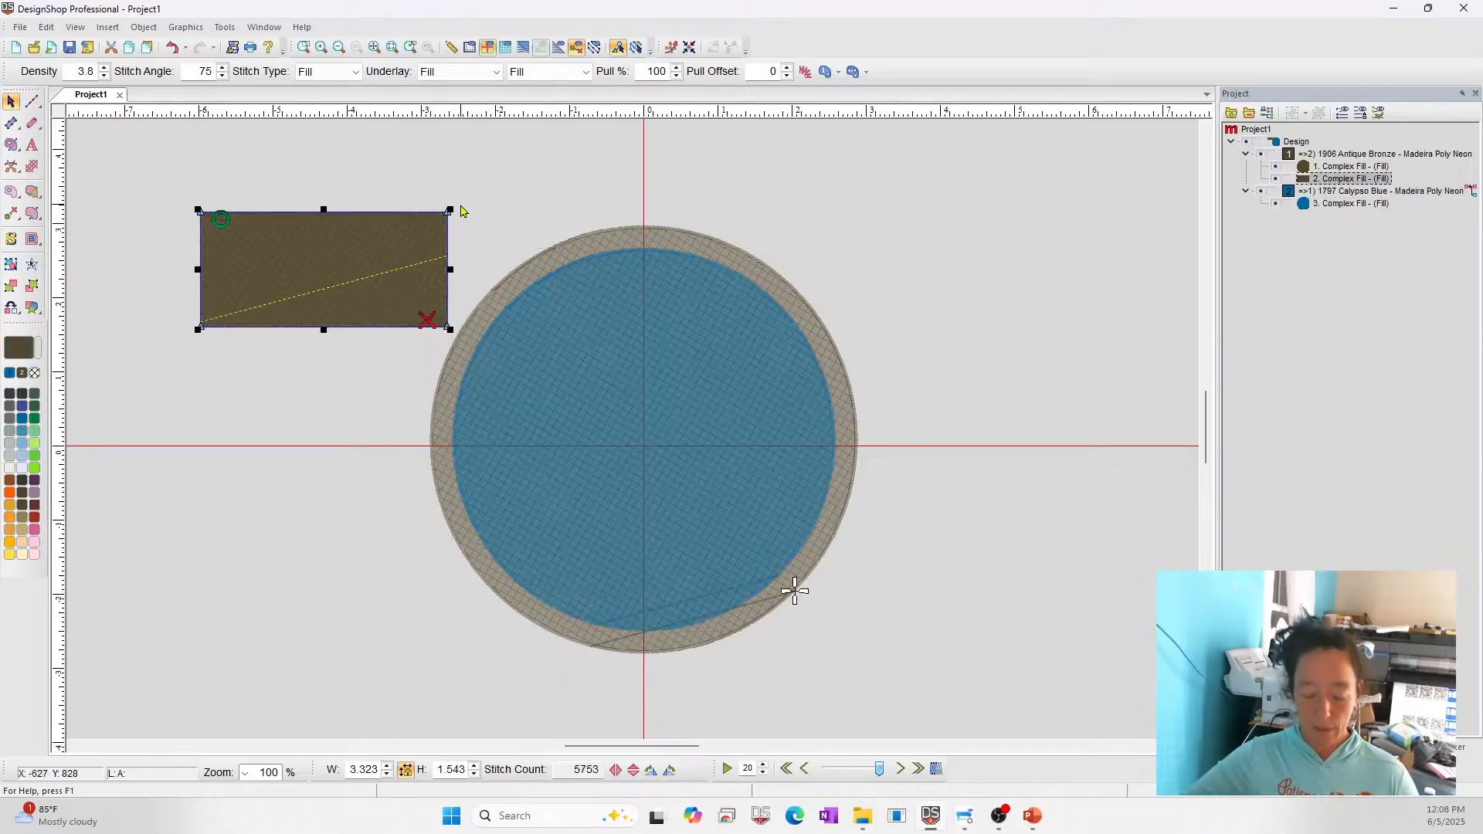
mouse_move(450, 209)
mouse_down()
mouse_move(425, 239)
mouse_move(443, 219)
mouse_up()
key(ctrl+z)
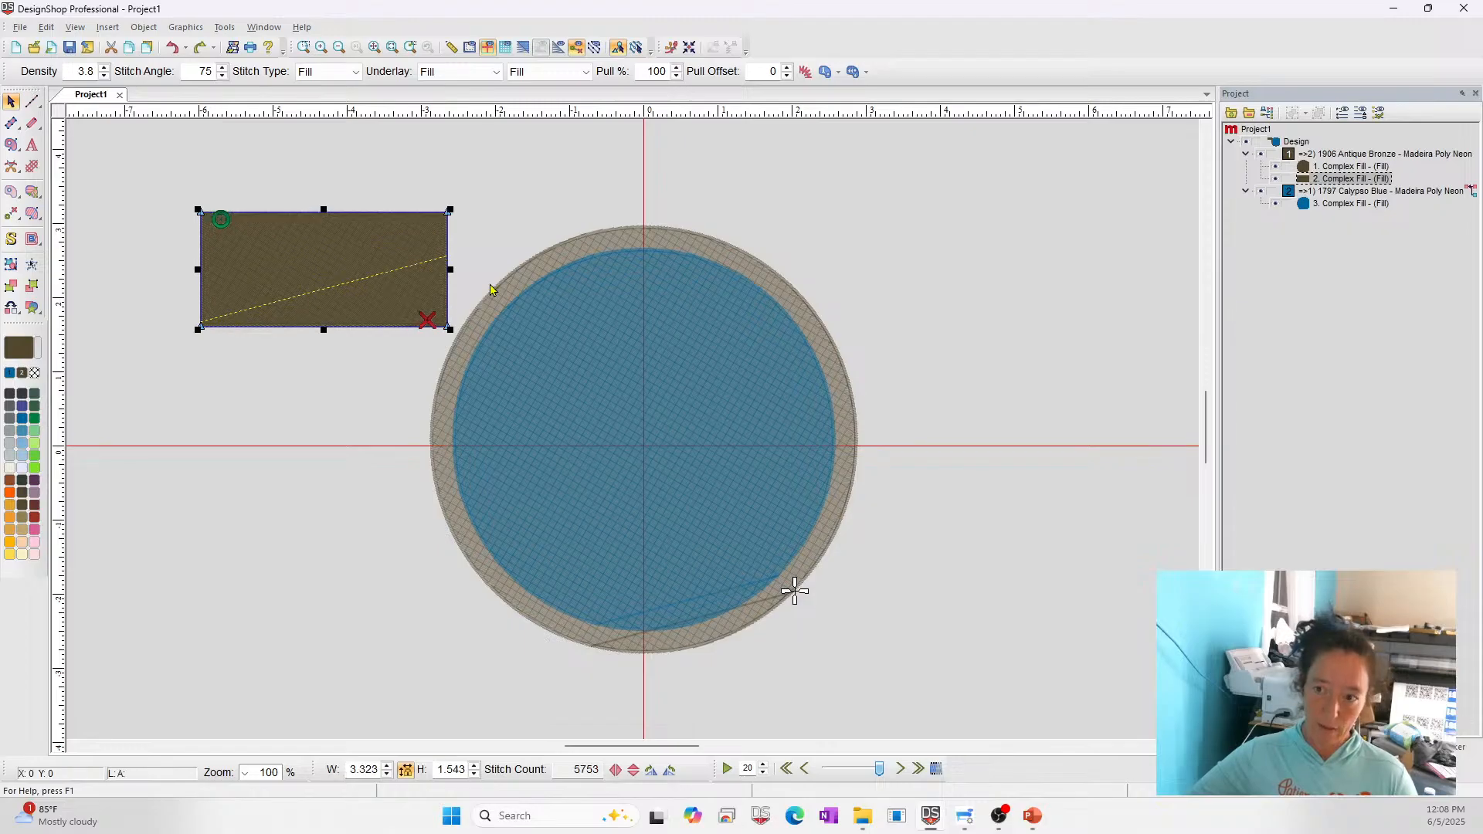
Create a Margarita Lime copy of the rectangle, shrunk to about 1.13 inches high and widened to leave an even border
key(ctrl+v)
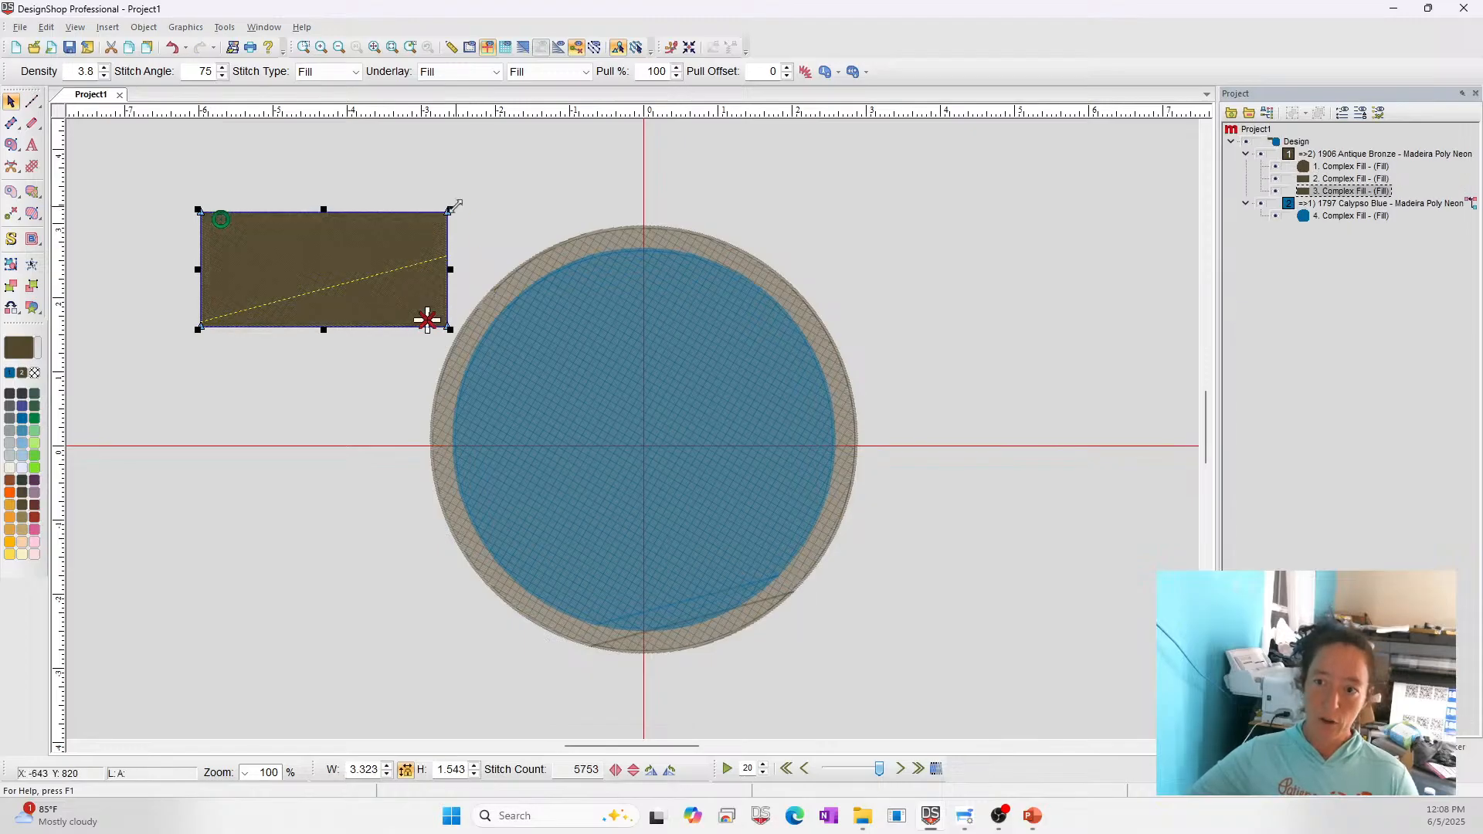
drag(454, 206, 518, 220)
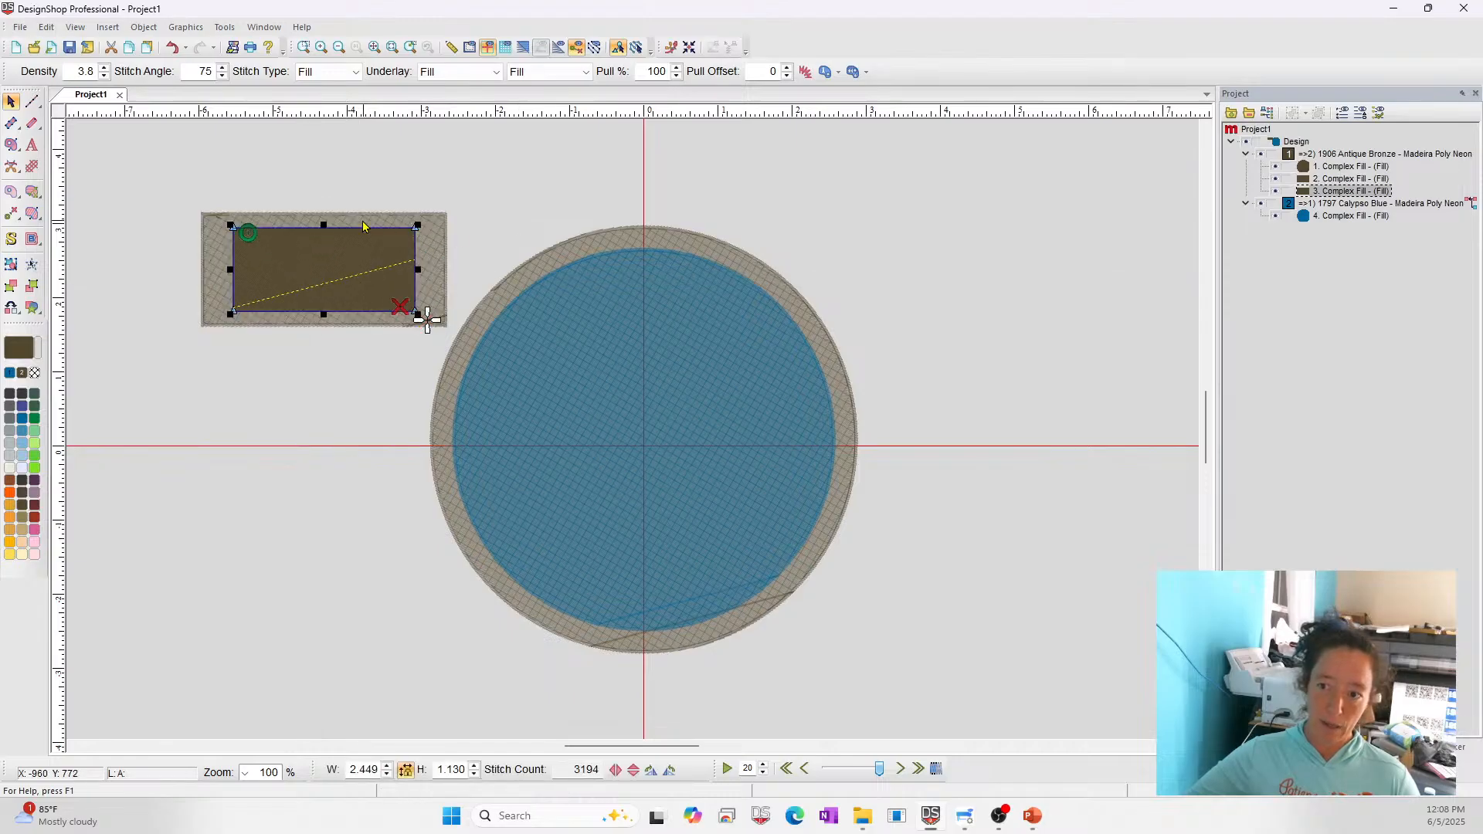
click(35, 442)
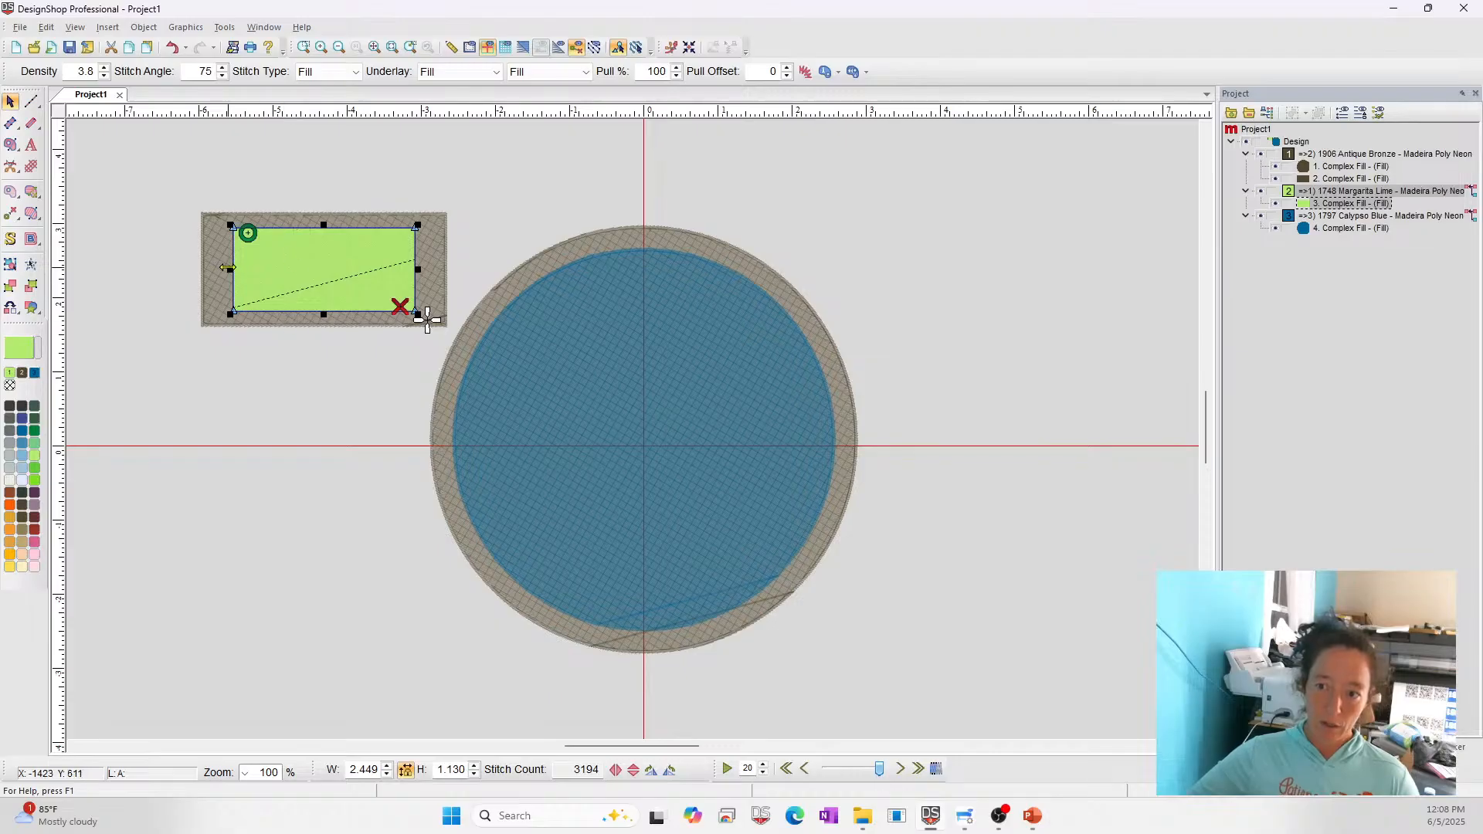
drag(229, 270, 210, 272)
click(960, 312)
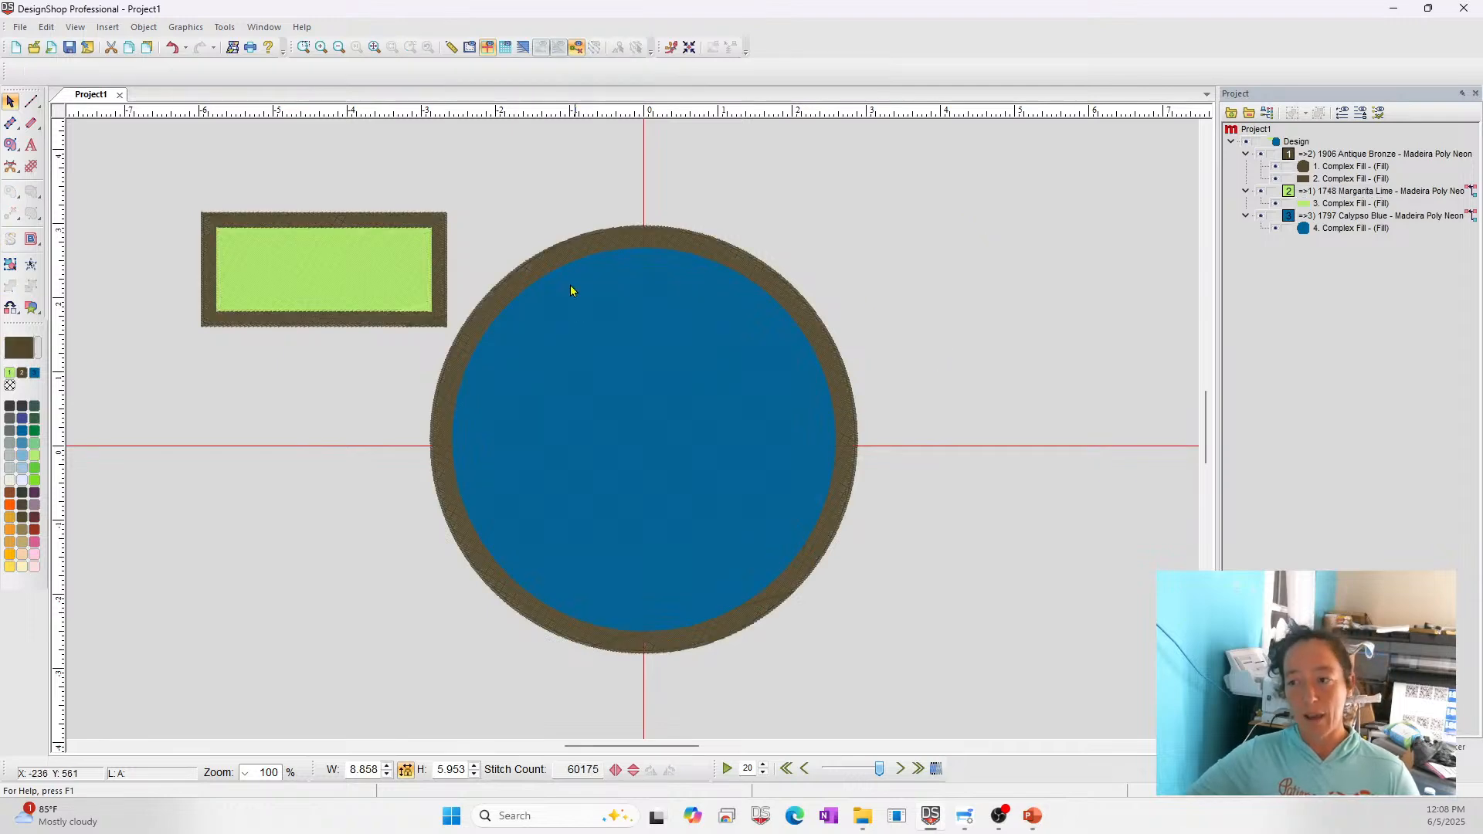
Delete the lime rectangle inside the bronze one
click(276, 243)
key(Delete)
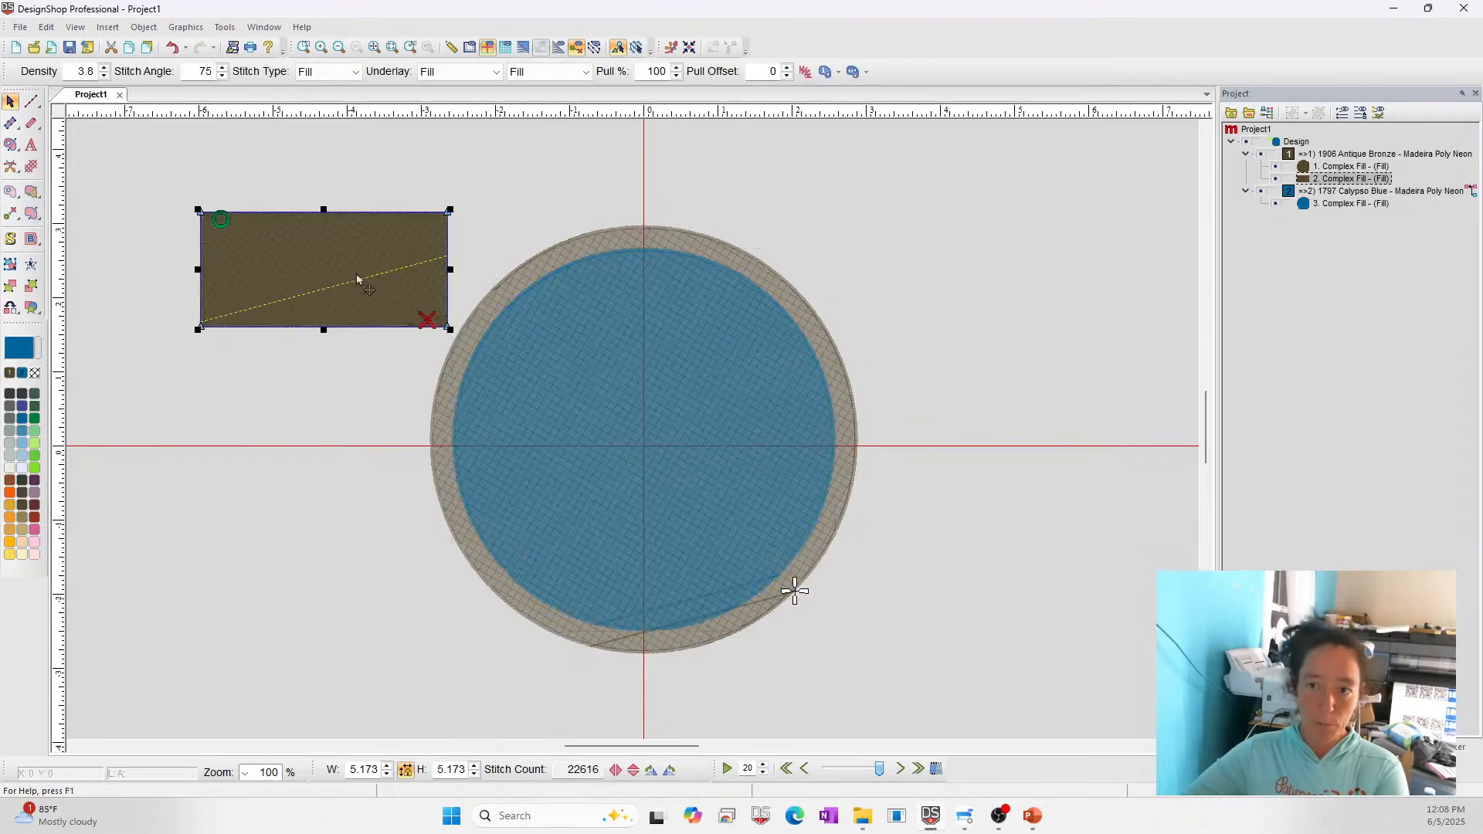
Offset the outline of the bronze rectangle inward with Offset Outline, shrinking it to about 3.09 by 1.31 inches
click(144, 27)
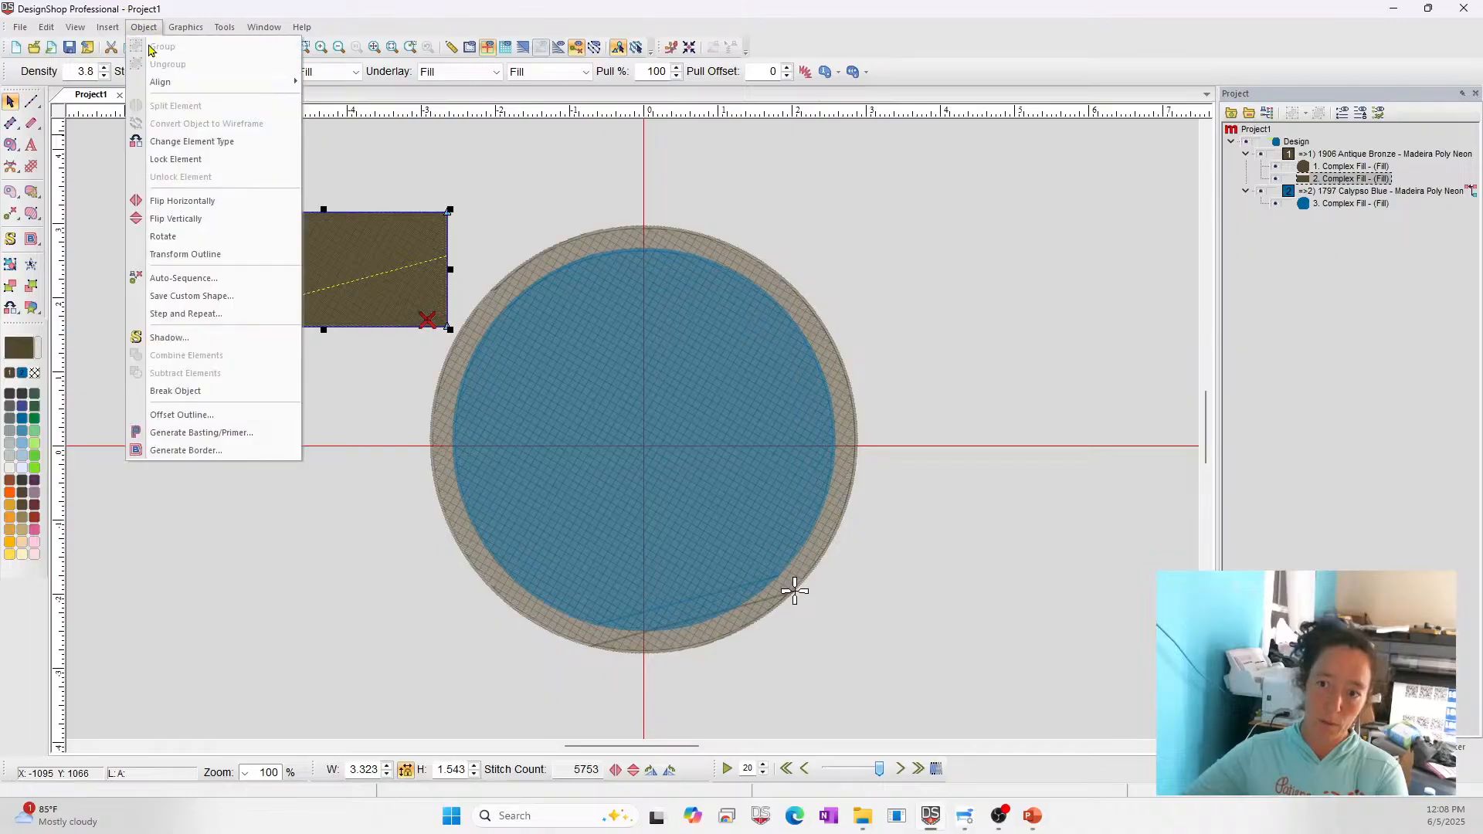
click(178, 416)
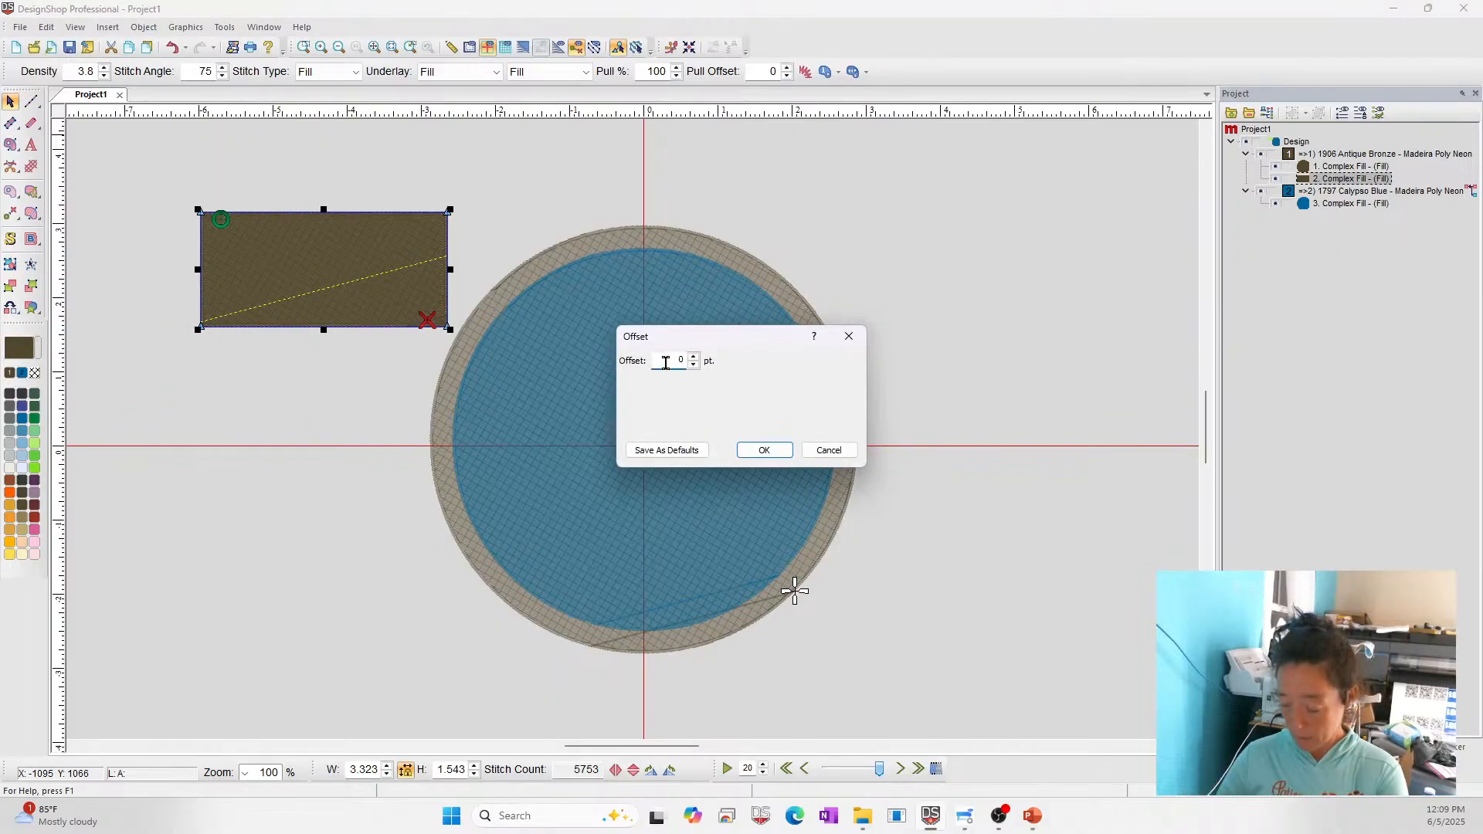
click(764, 450)
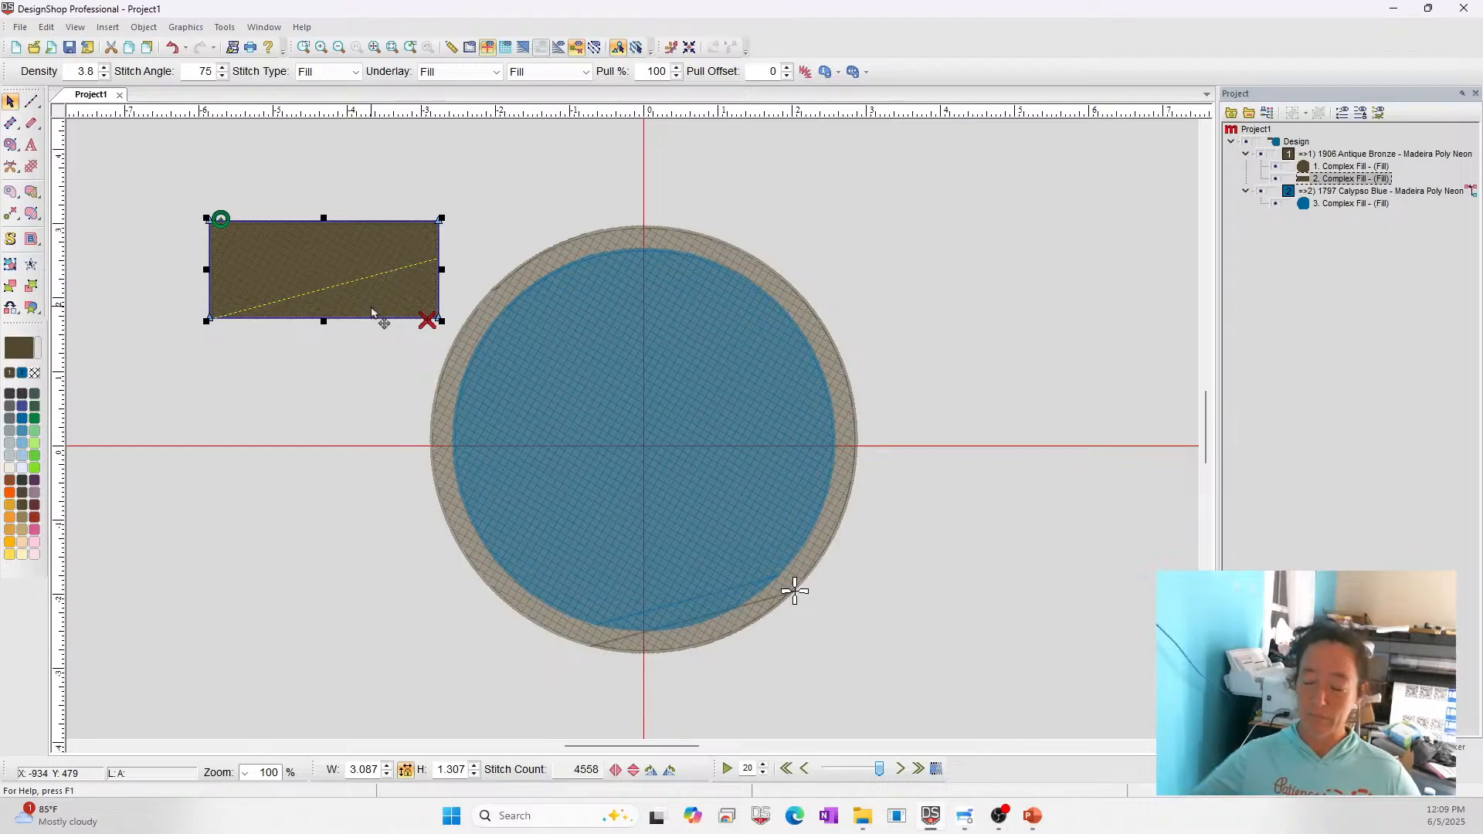
Delete the bronze rectangle and both circles, leaving Project1 empty
click(394, 198)
drag(139, 183, 517, 405)
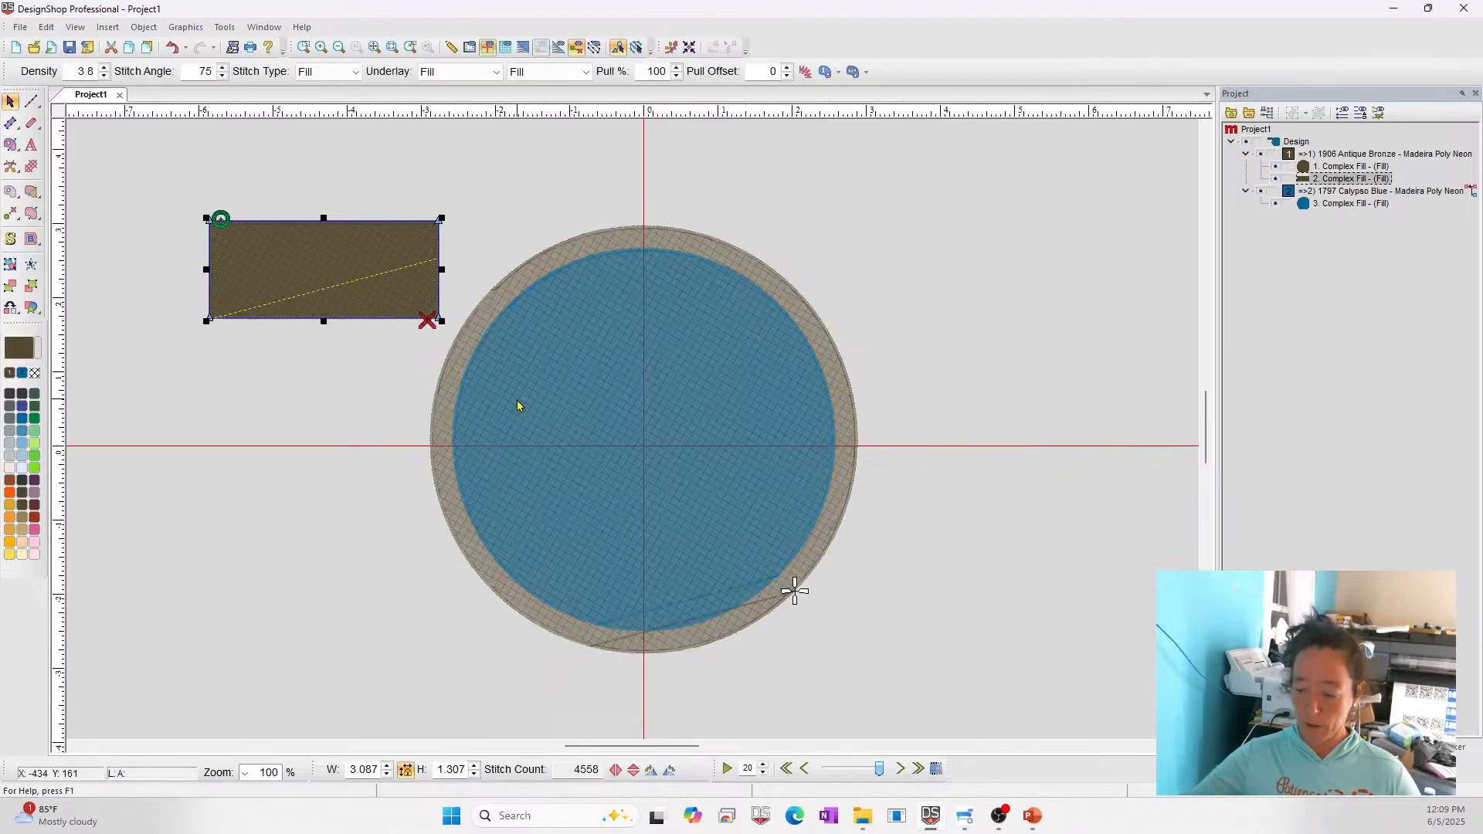
key(Delete)
click(1023, 239)
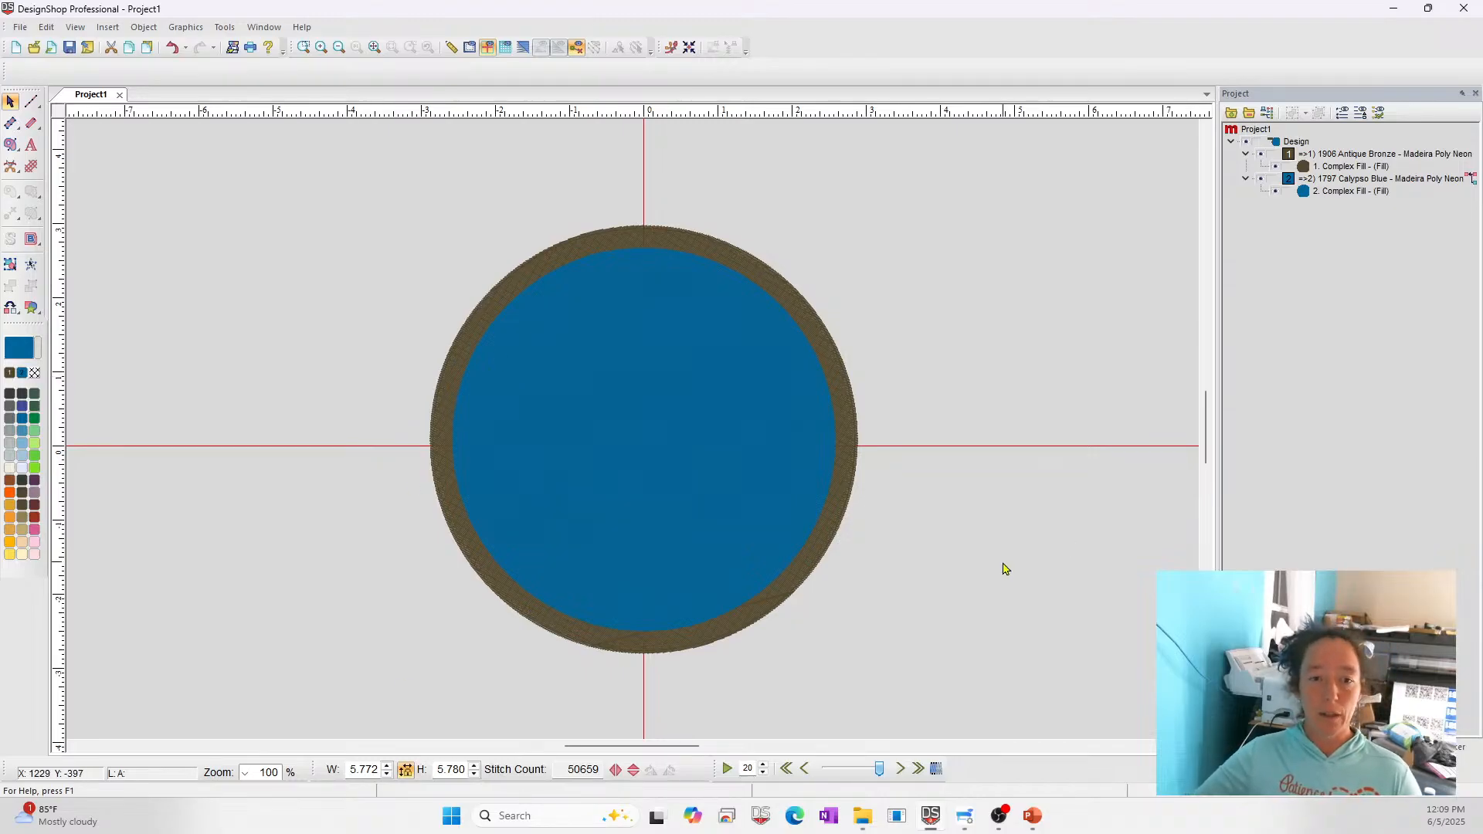
drag(307, 133, 1037, 720)
key(Delete)
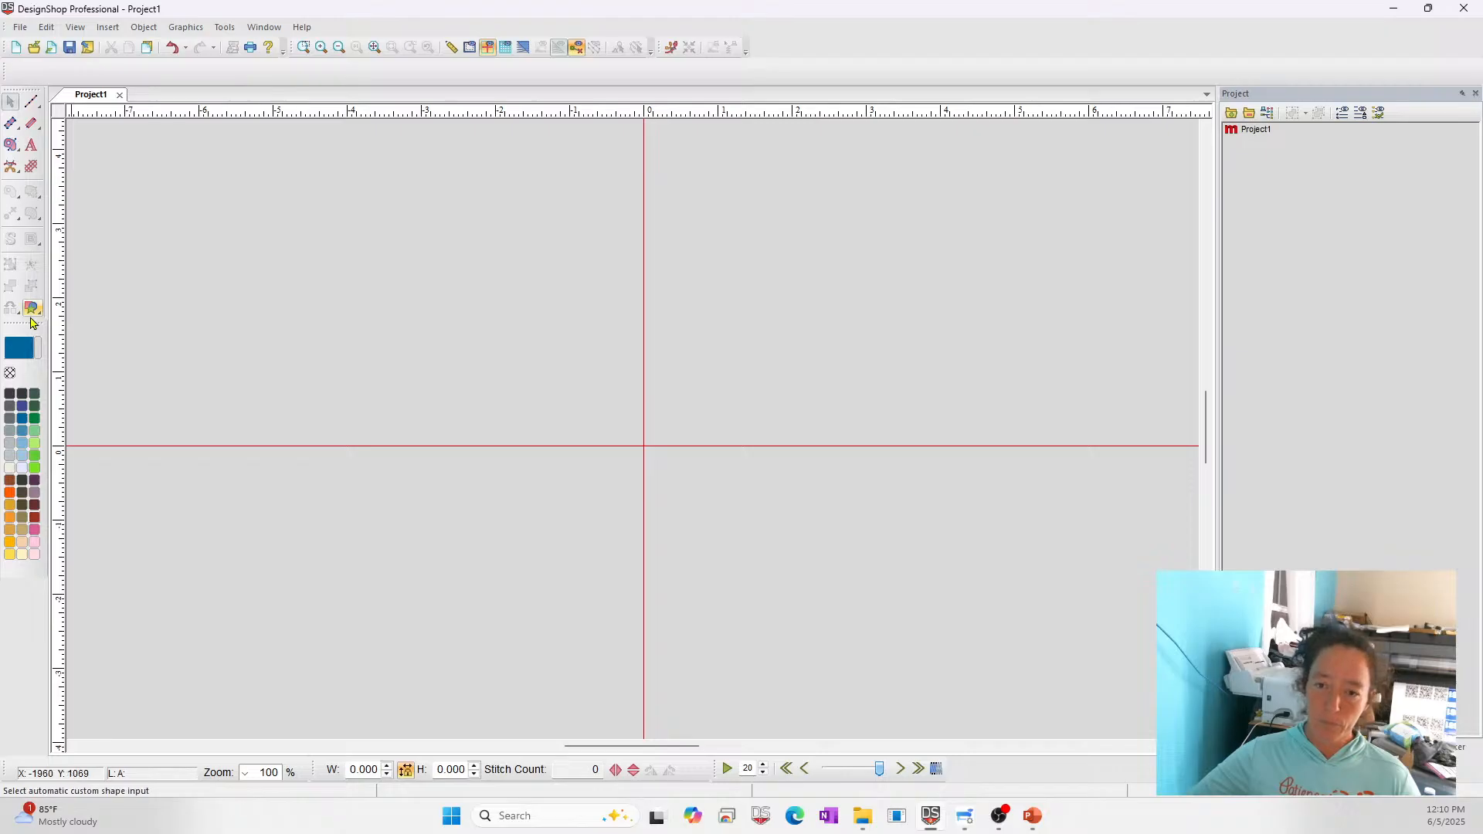
Open Horse.OFM from the Decoratives folder inside DS LIBRARY under MyDesigns
click(34, 47)
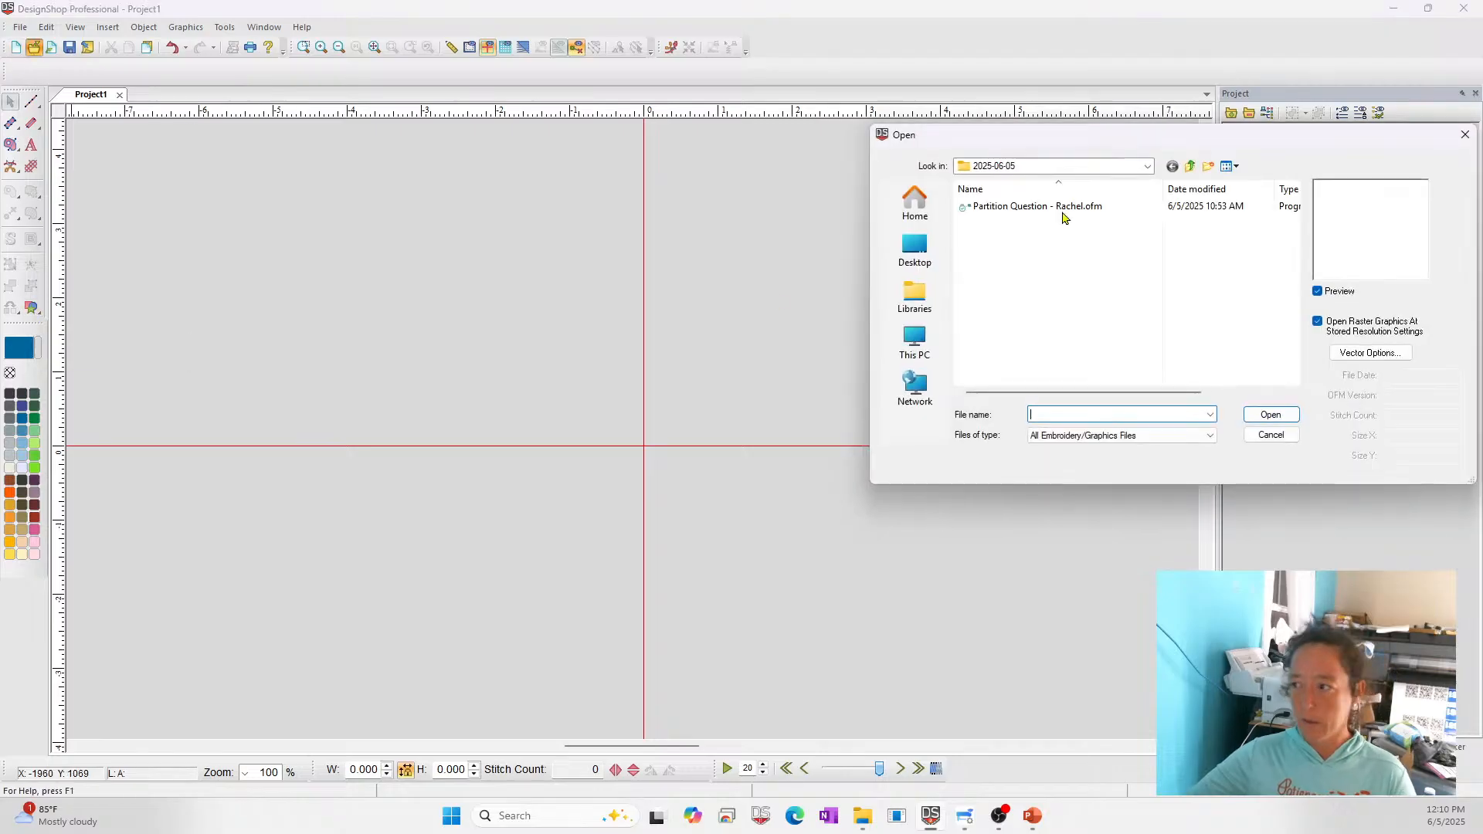
click(1068, 166)
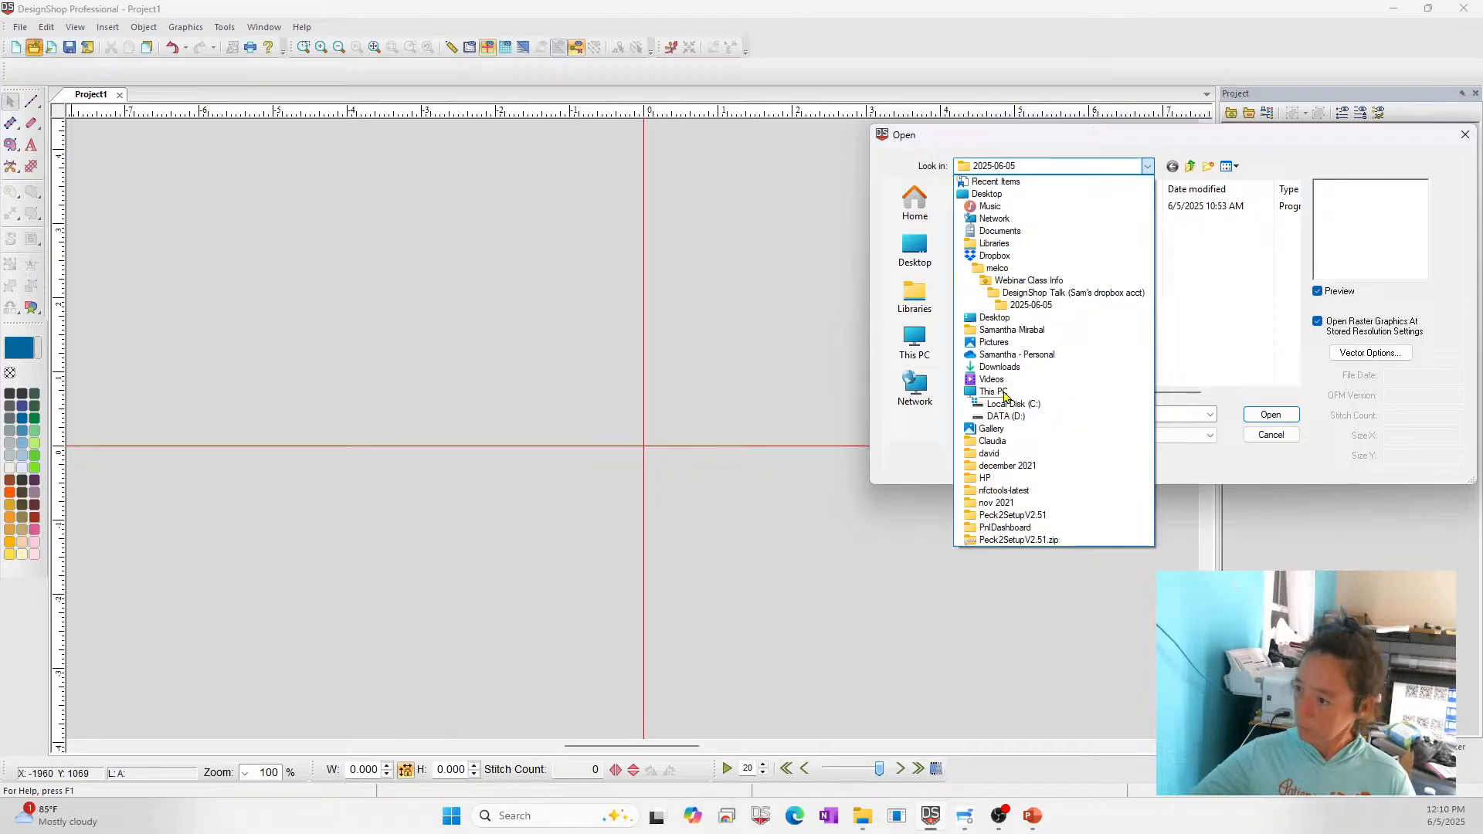
click(994, 182)
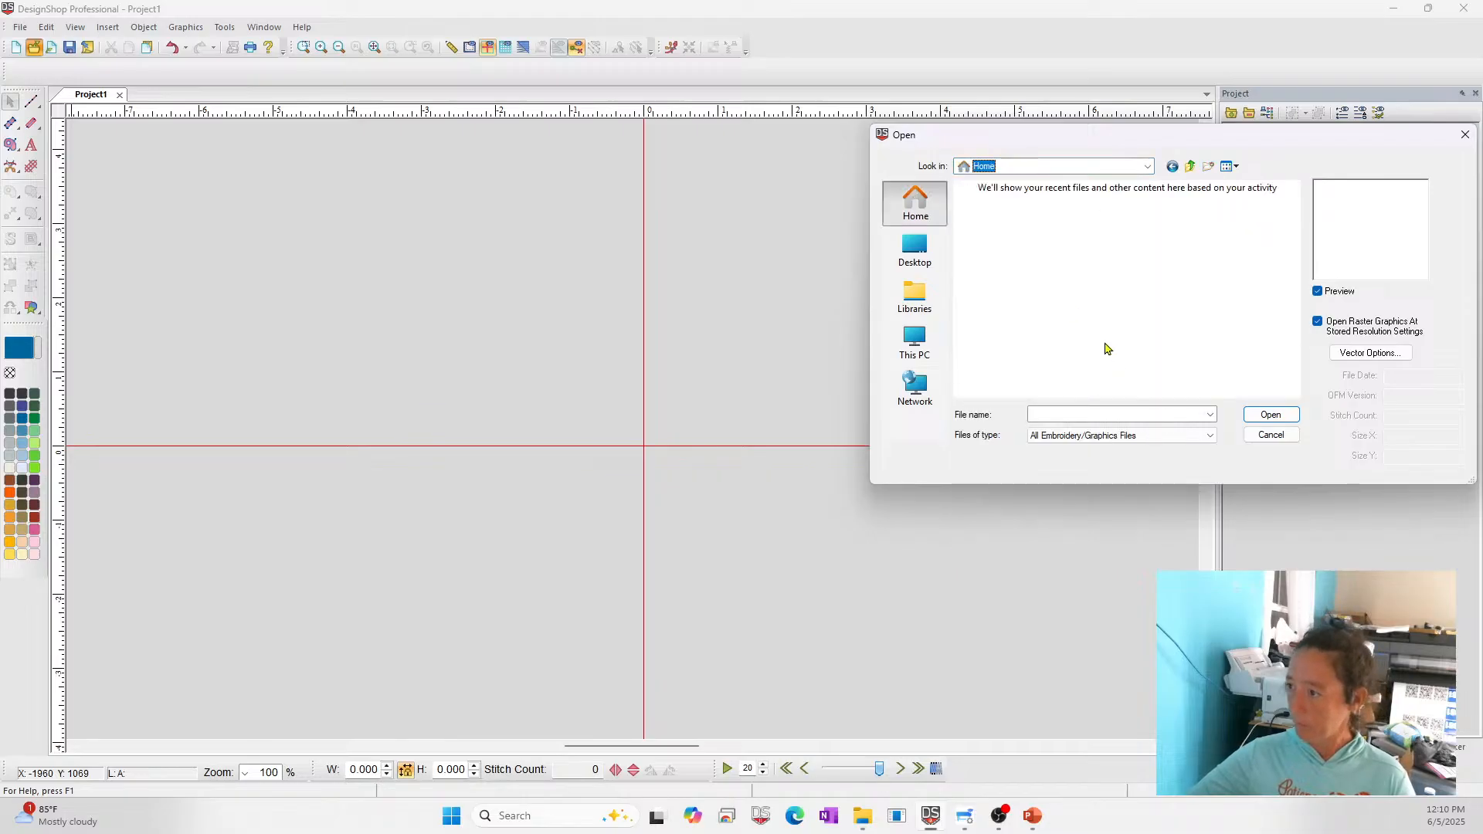
scroll(1027, 292, down, 3)
double_click(1019, 293)
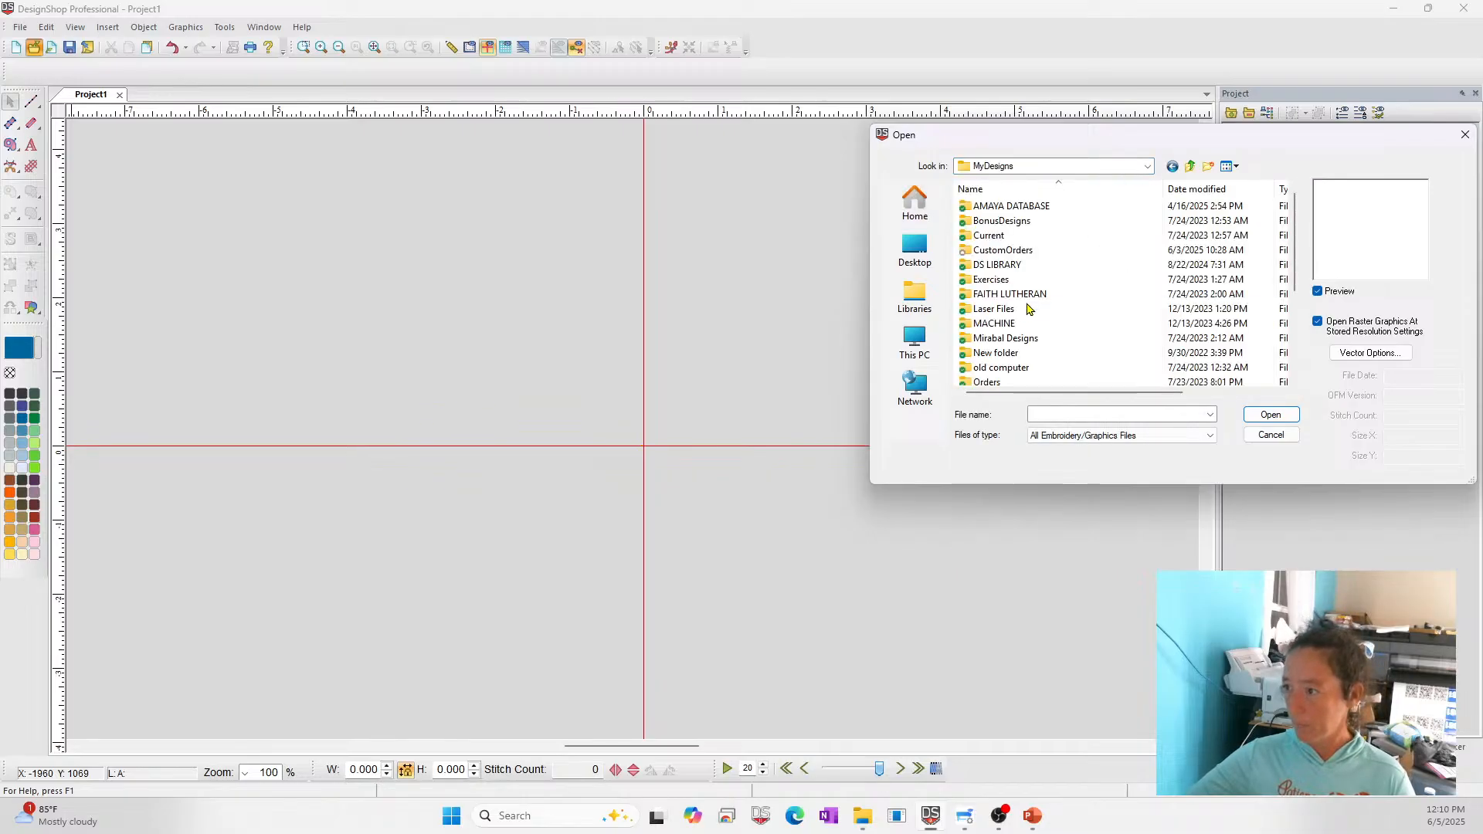
double_click(993, 264)
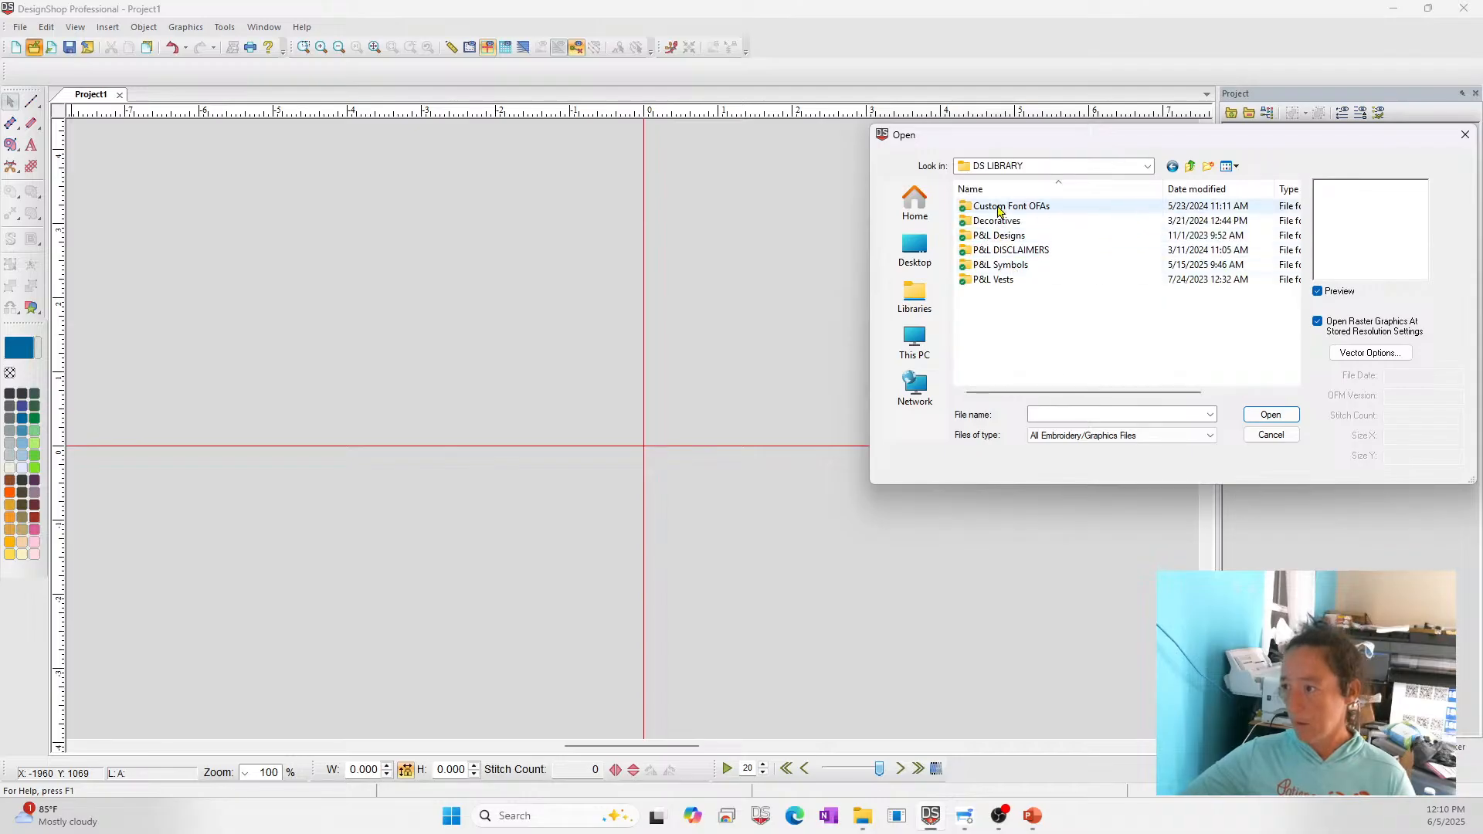
double_click(996, 222)
text(hor)
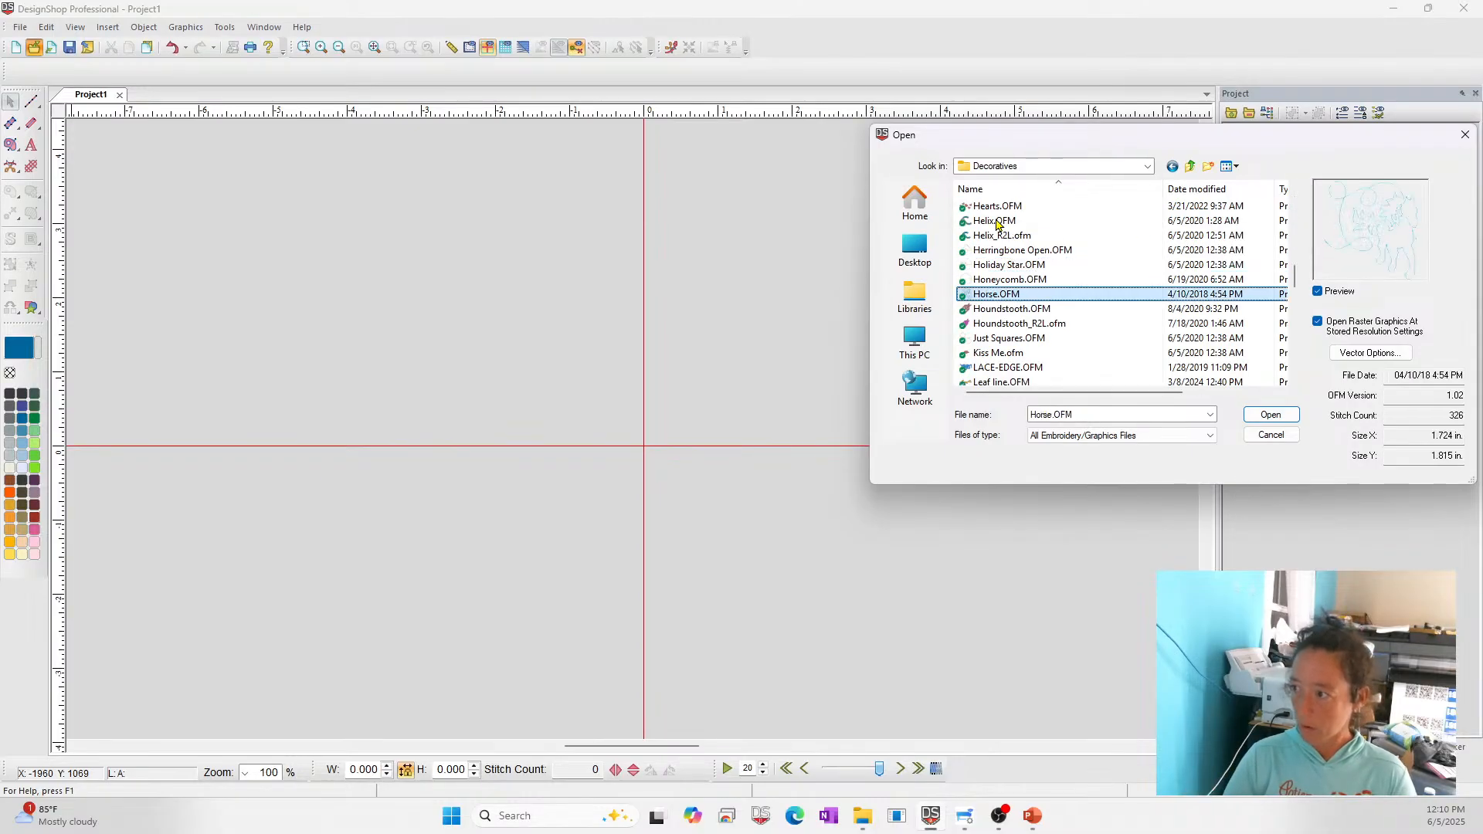
key(Return)
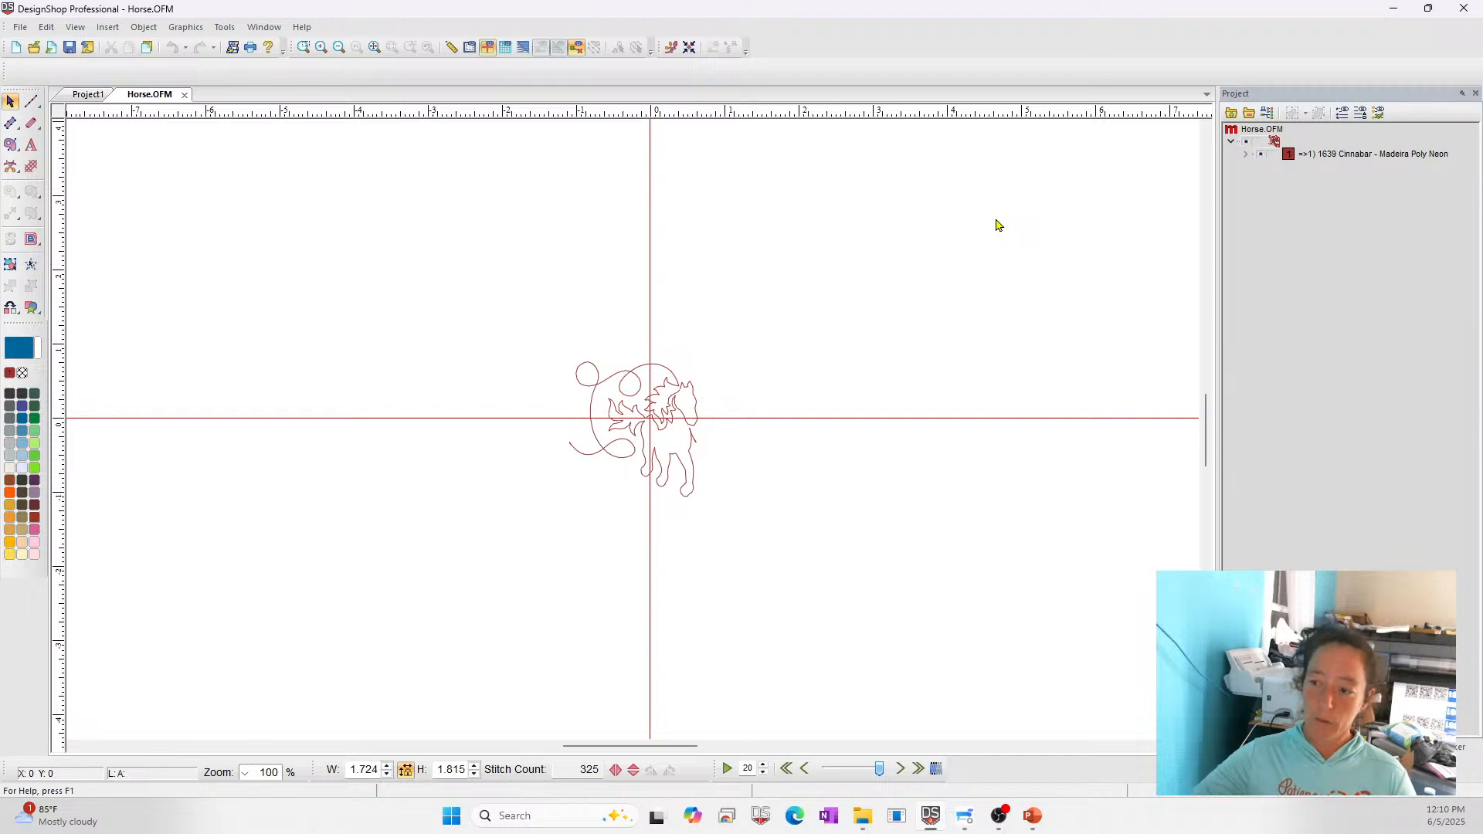
Hide the red origin axes and align the horizontal guide line with the start and end points of the horse outline
click(303, 47)
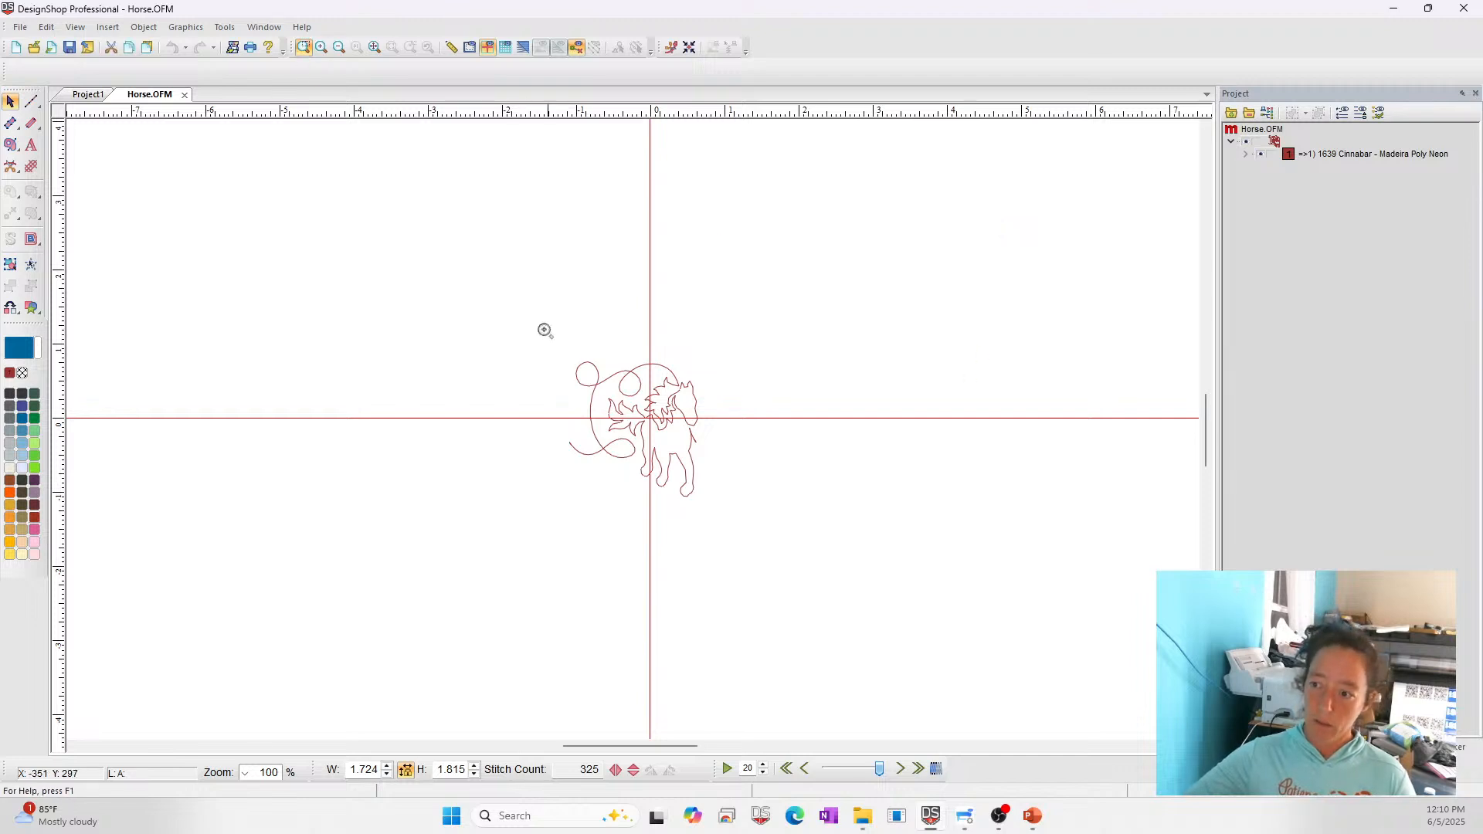
drag(540, 325, 751, 566)
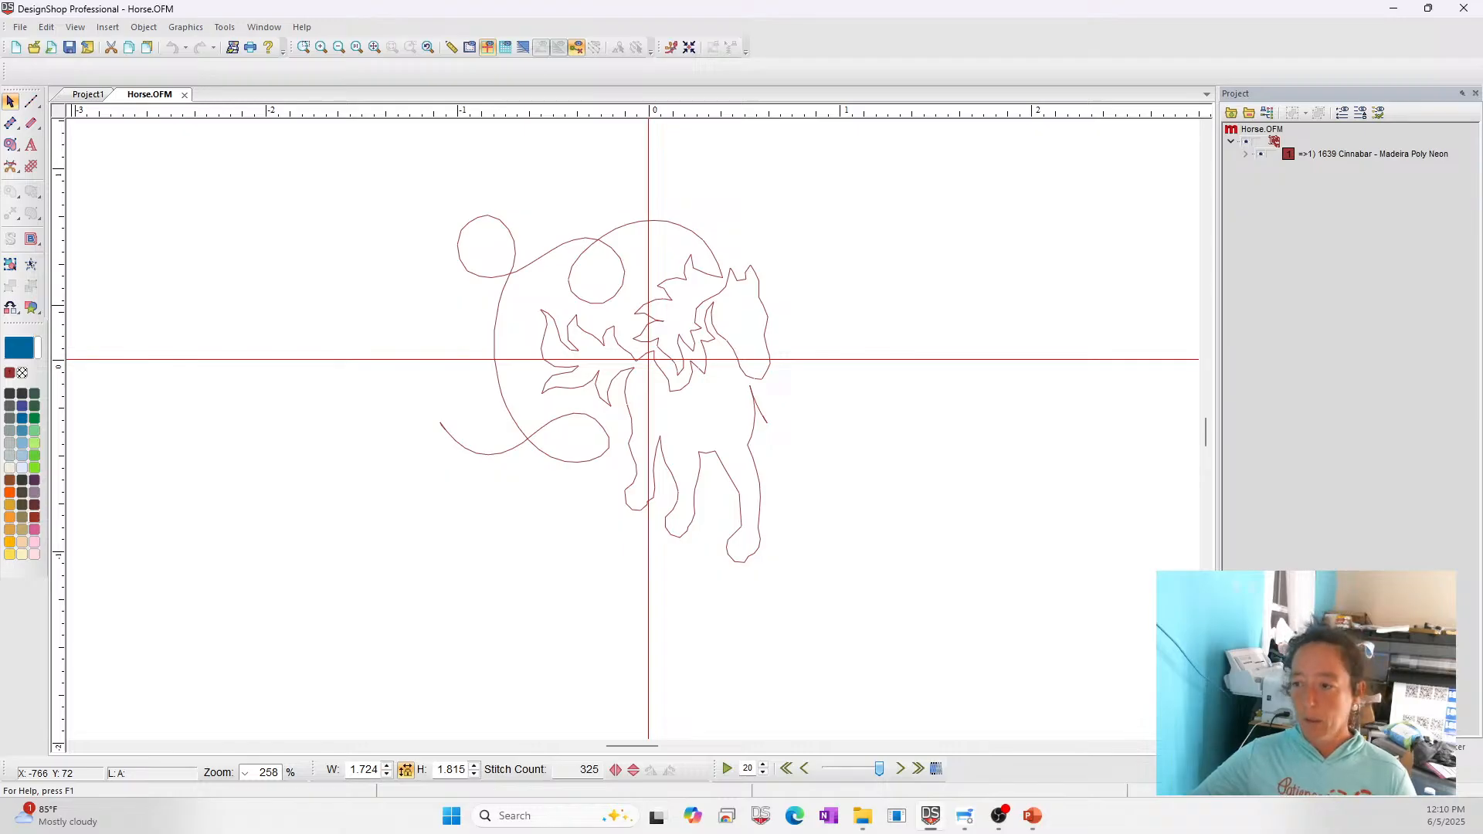
click(487, 47)
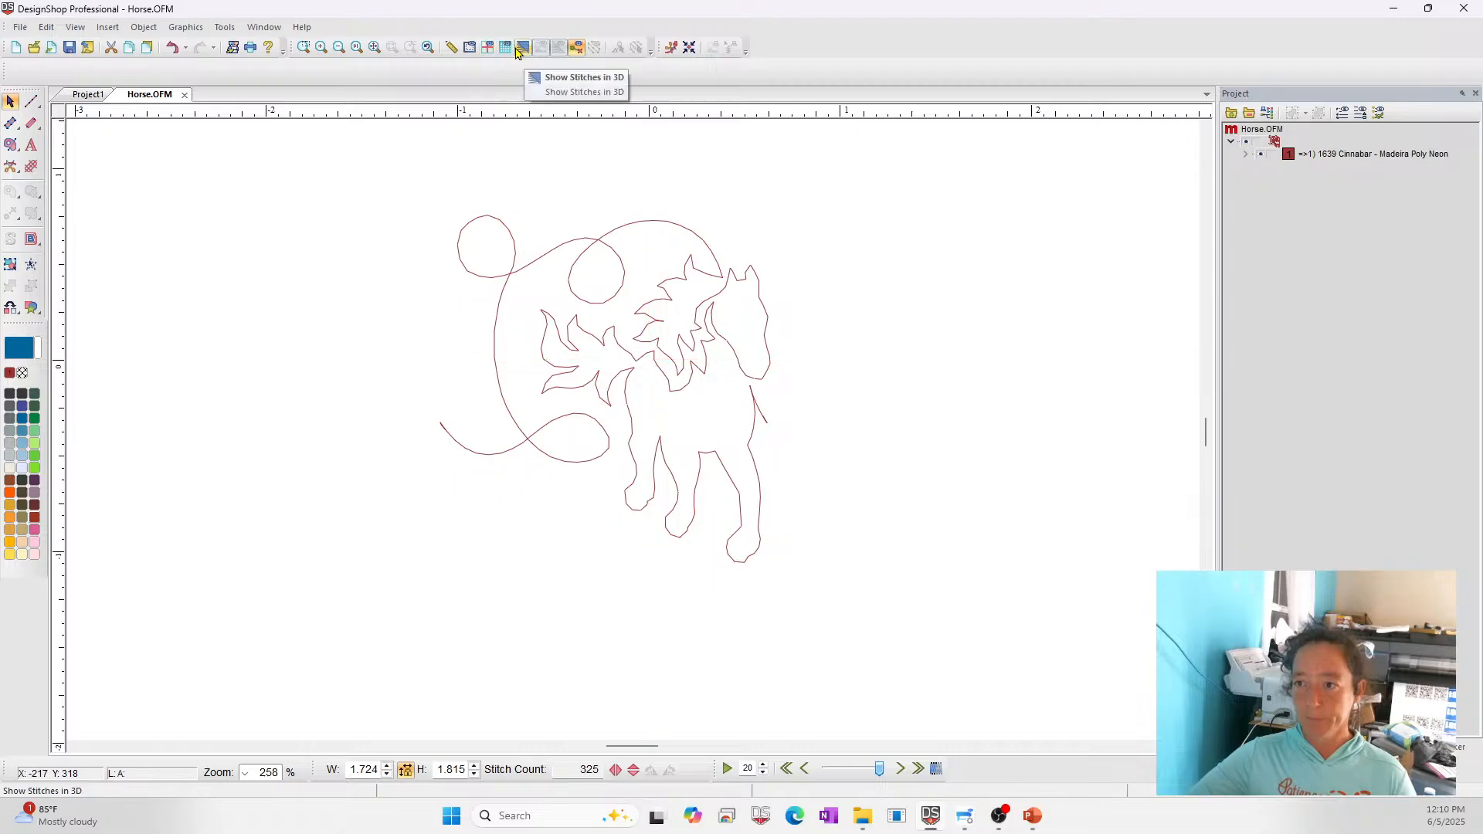
click(505, 47)
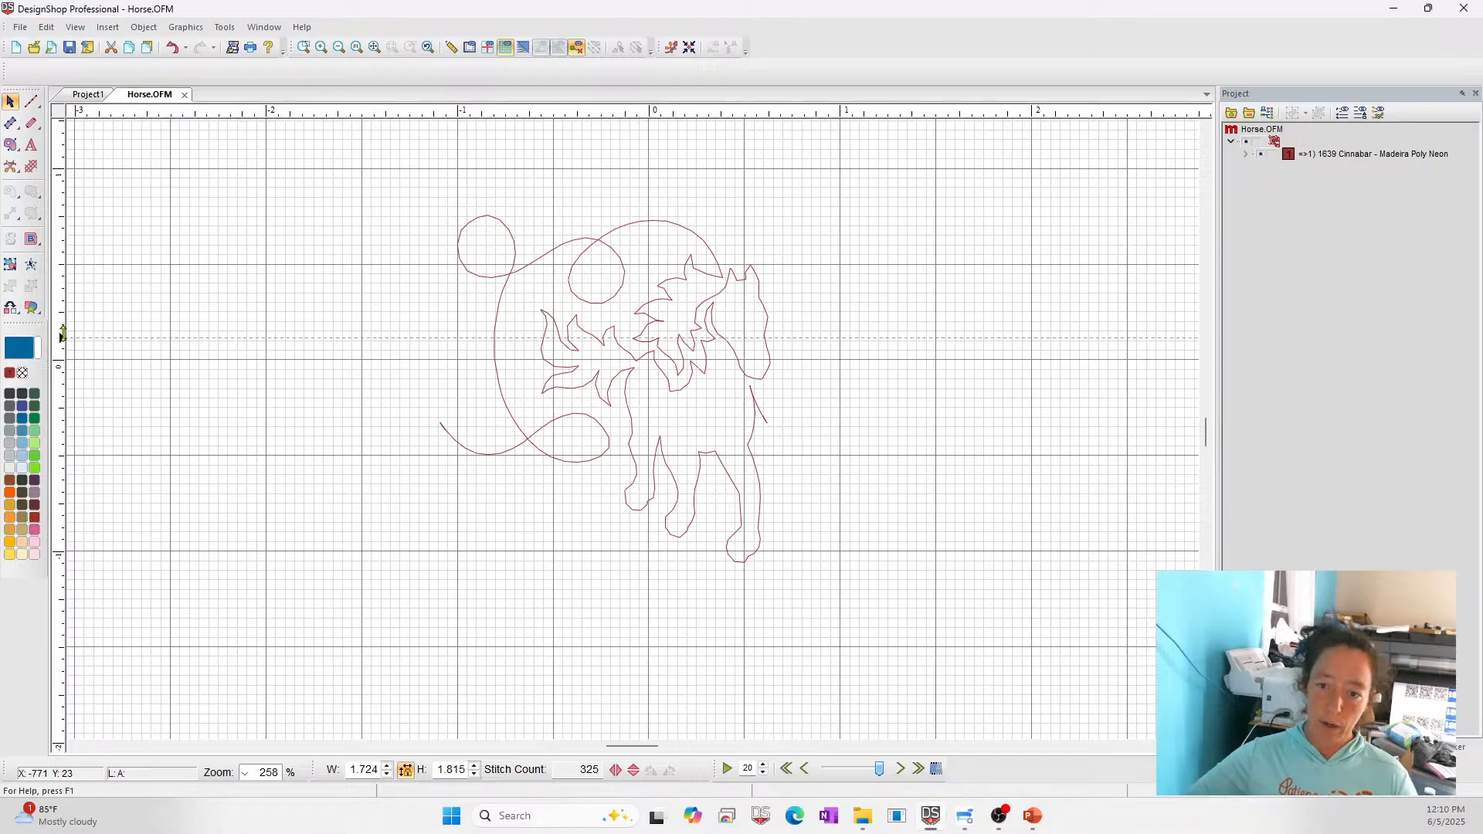
drag(63, 334, 58, 424)
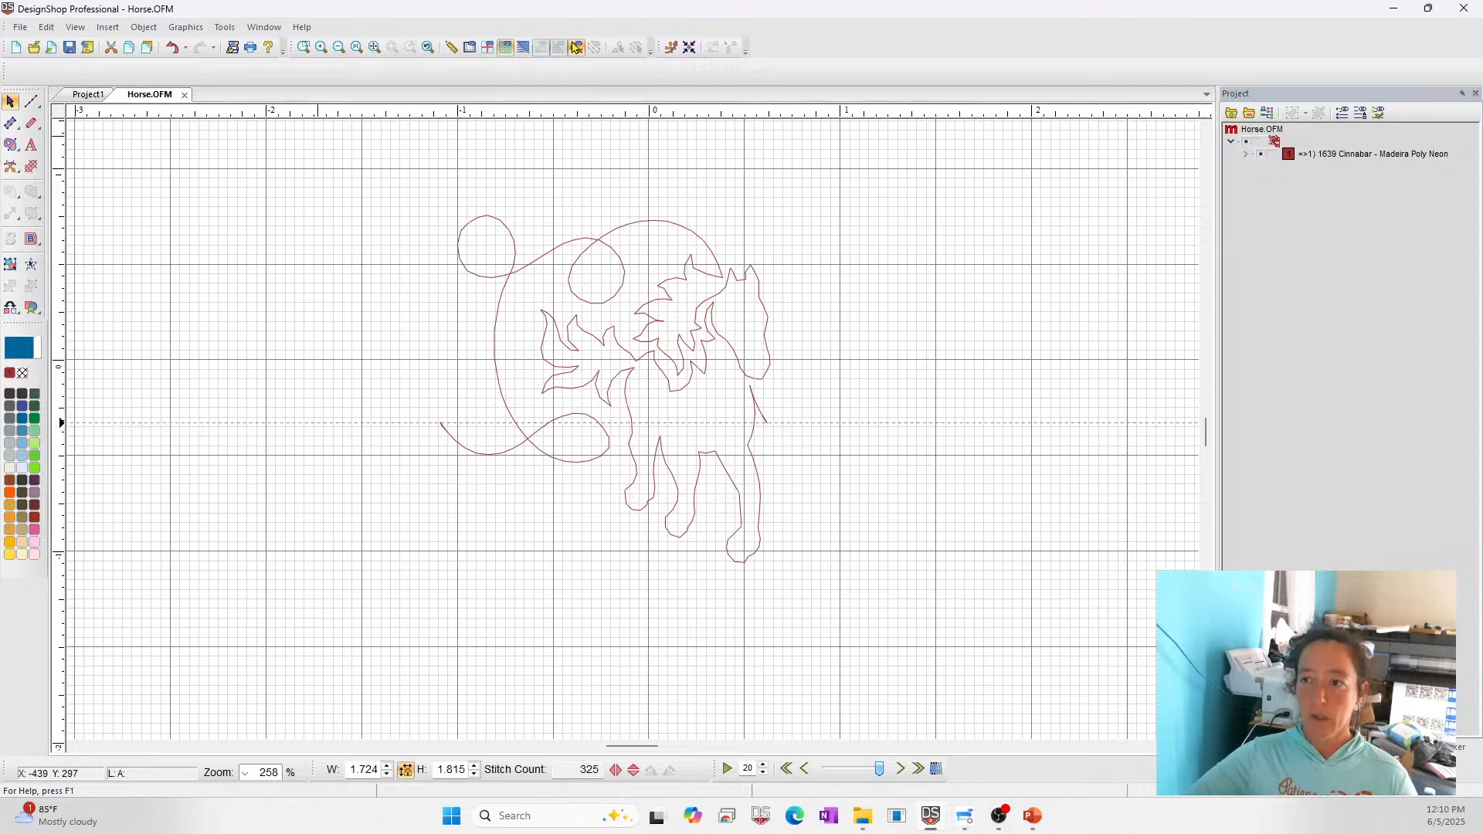
click(505, 47)
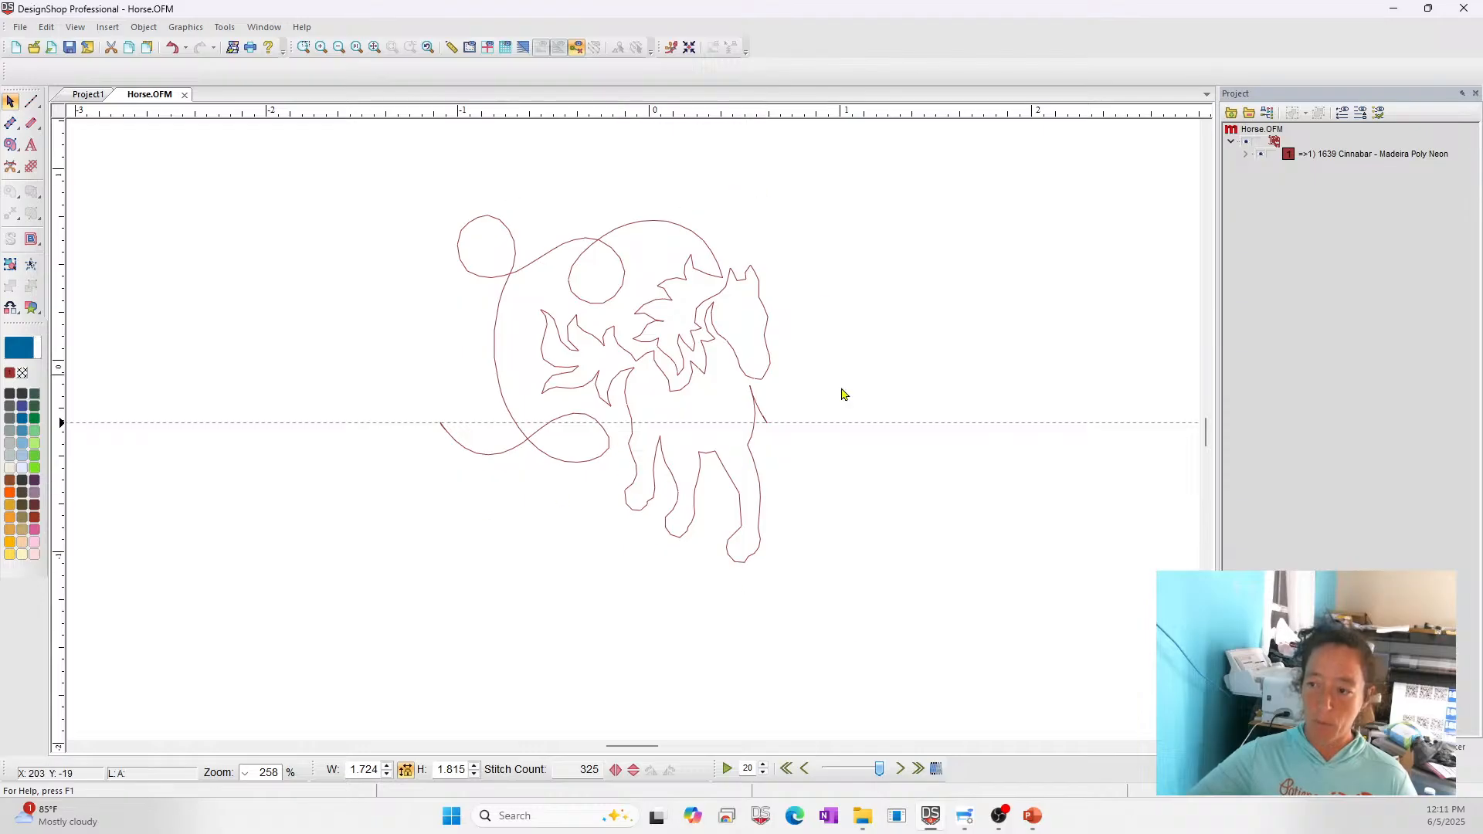
Change the walk type of the horse's walk stitch element to Bean
click(1246, 154)
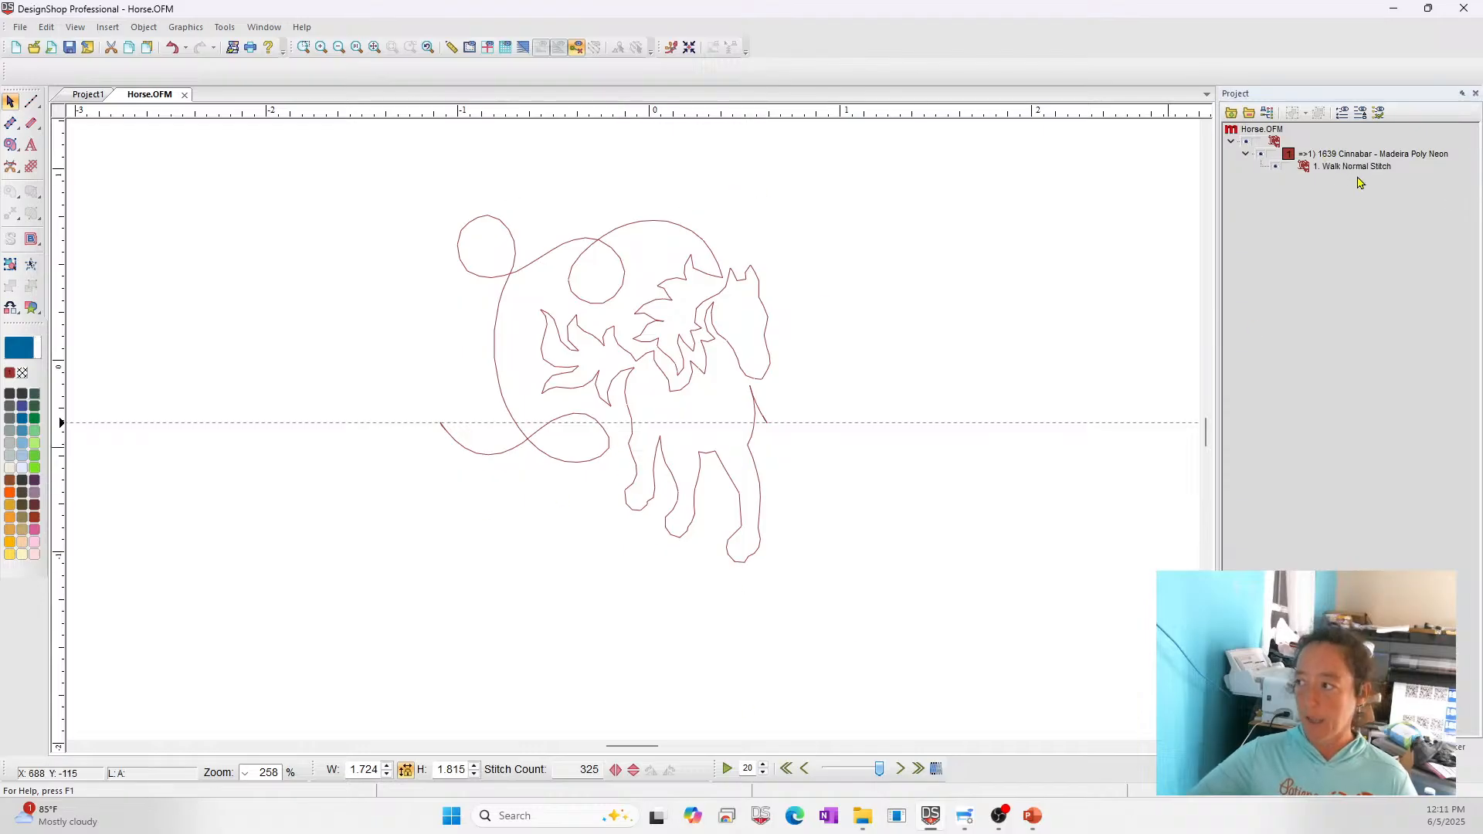
click(1357, 172)
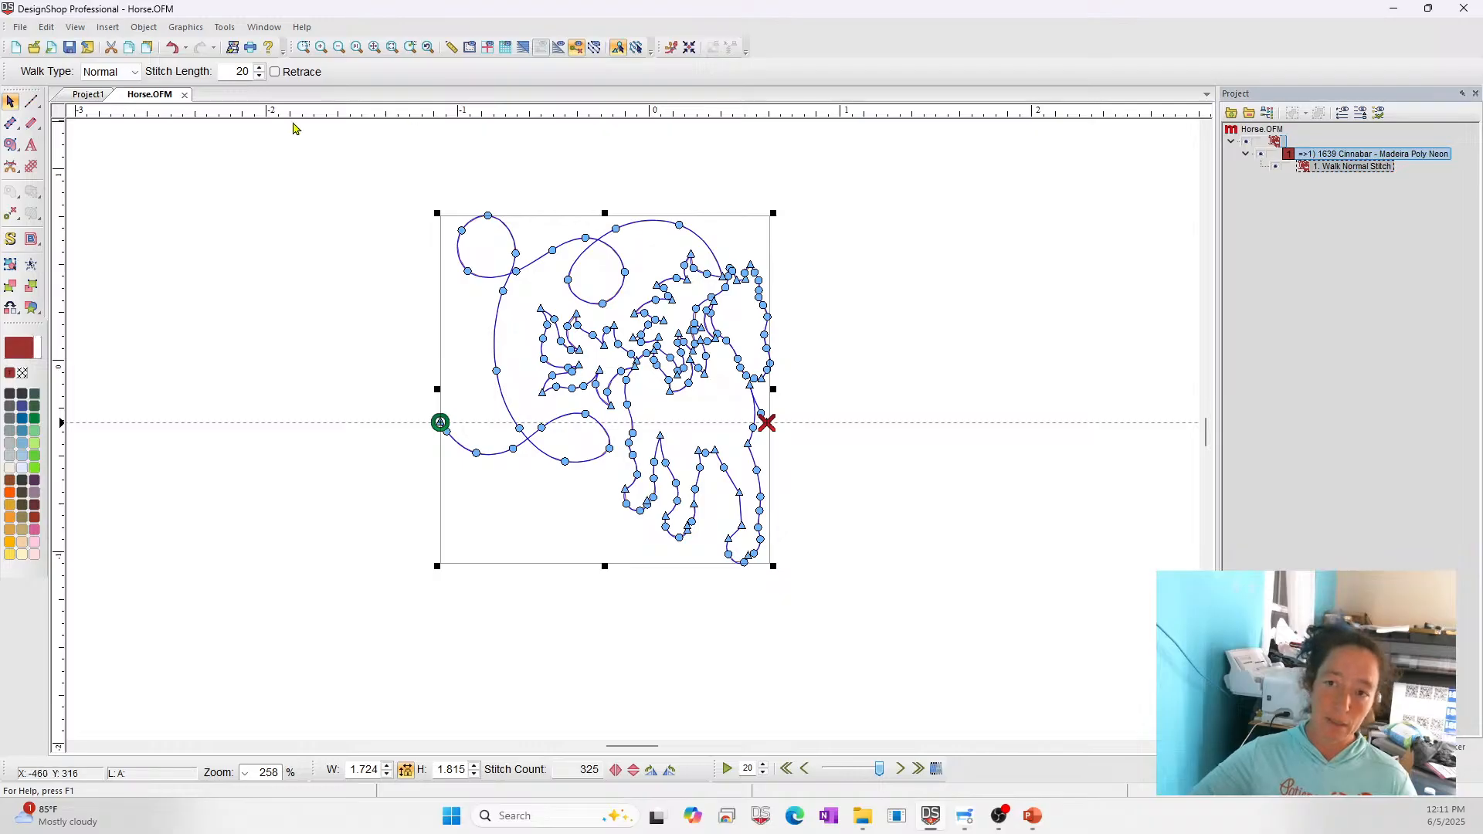
click(133, 72)
click(100, 106)
click(973, 382)
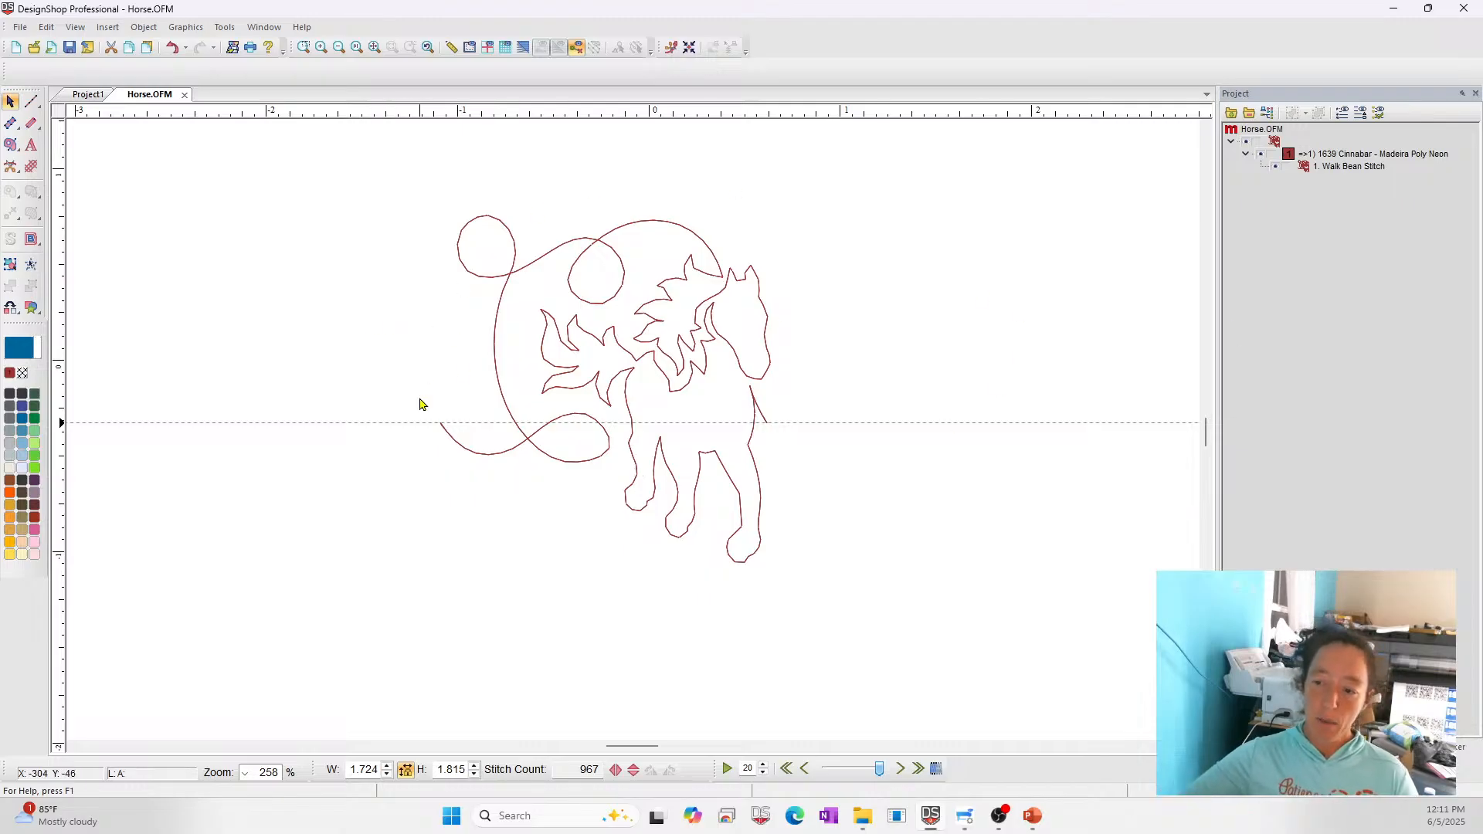
Paste a copy of the horse with its start point on the original's end point, and undo the placement and paste
click(539, 251)
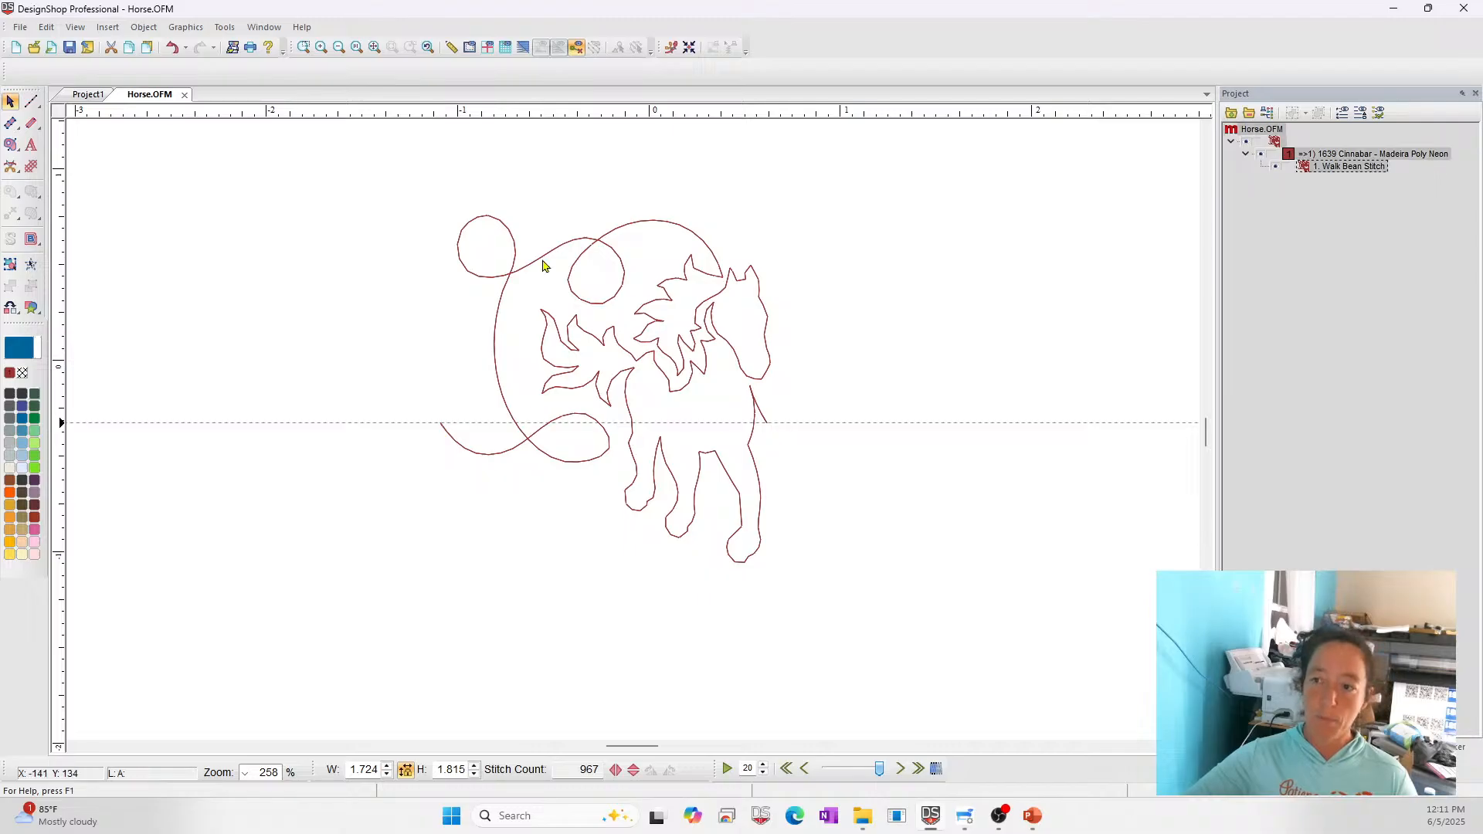
key(ctrl+v)
drag(532, 223, 860, 259)
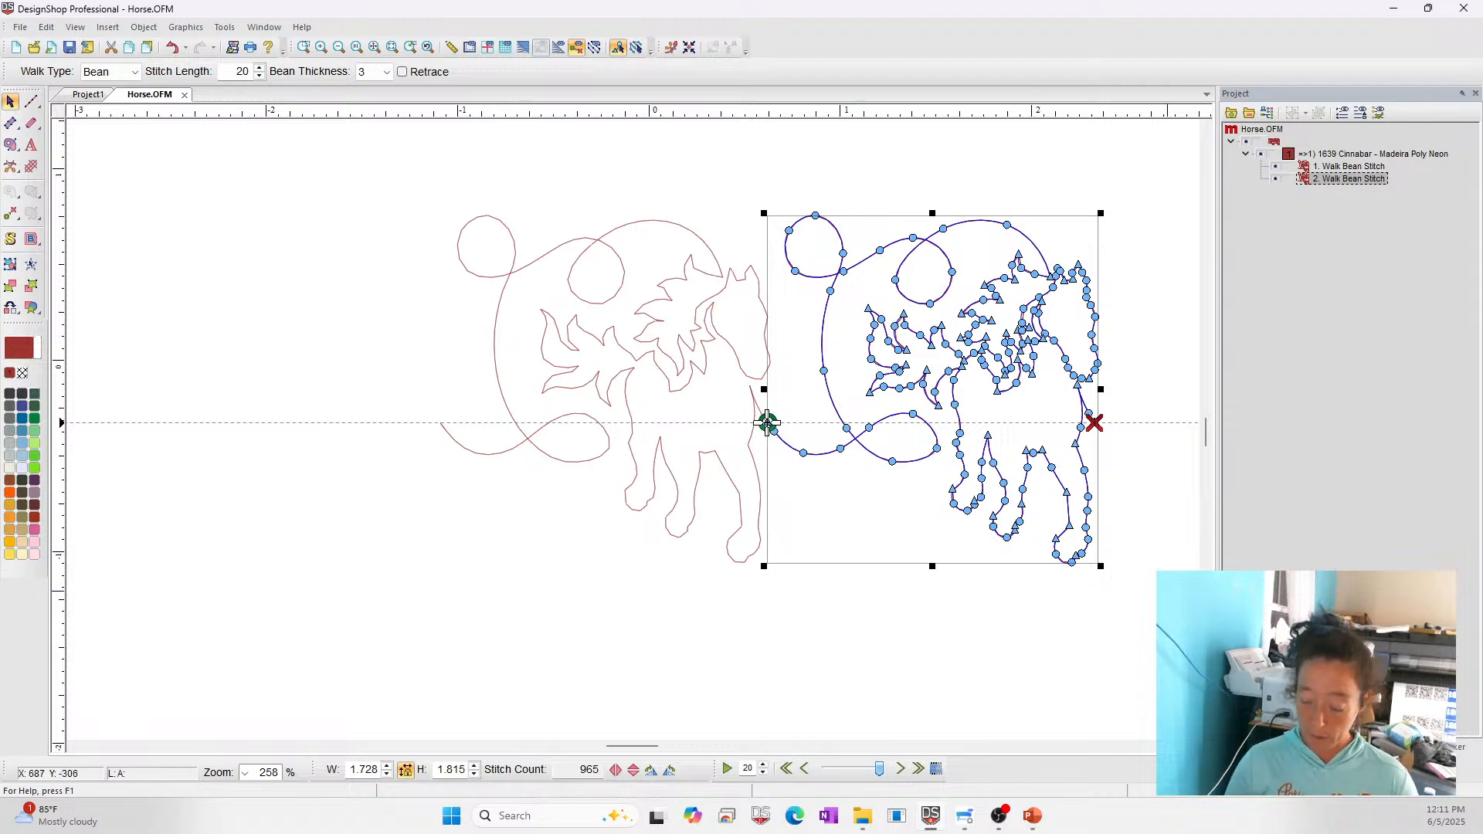
key(ctrl+z)
click(900, 530)
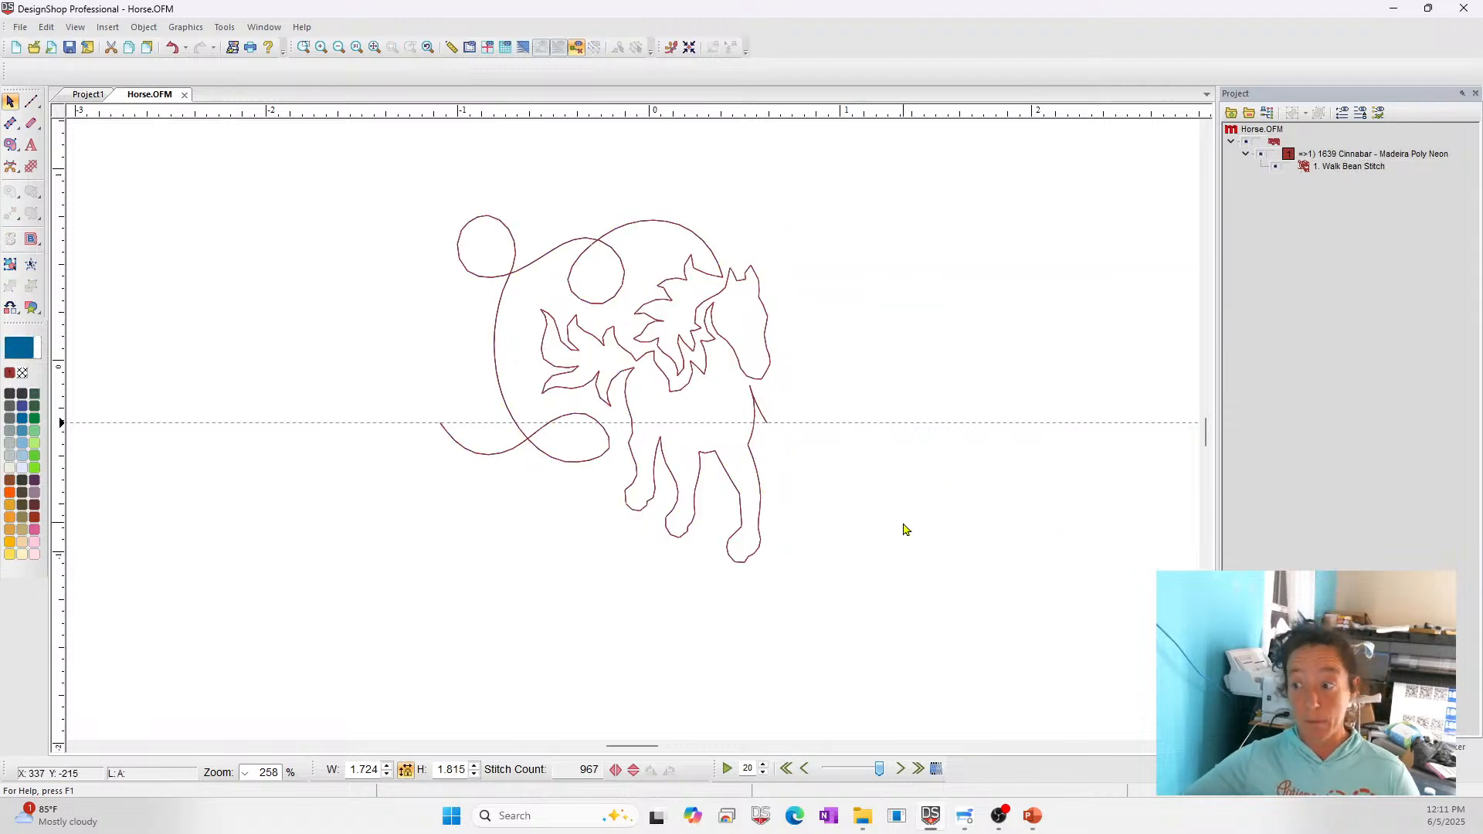
Save the horse outline as a Decorative custom shape named TEST, replacing the existing file of that name
click(761, 304)
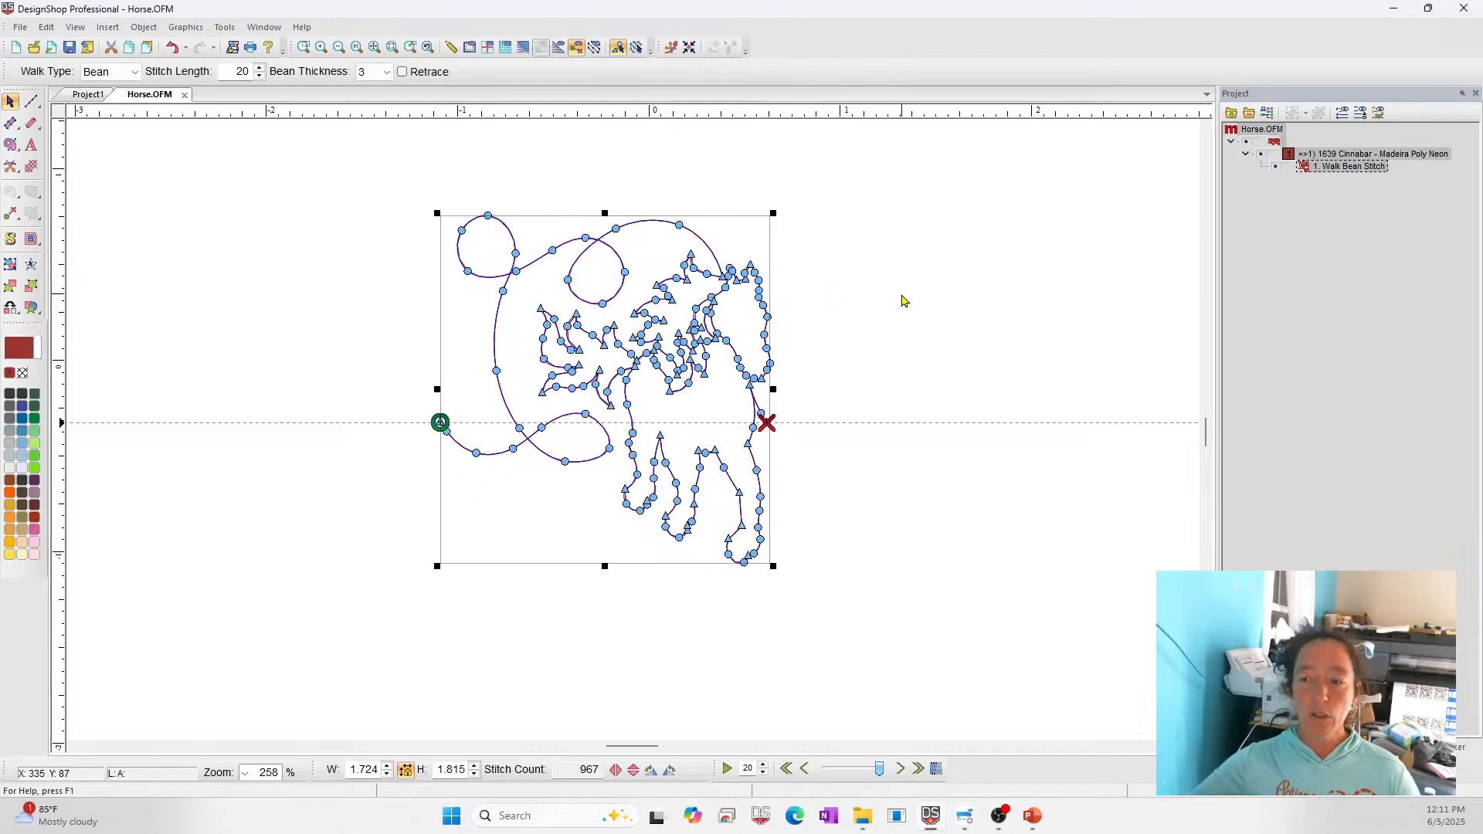
right_click(543, 231)
click(604, 551)
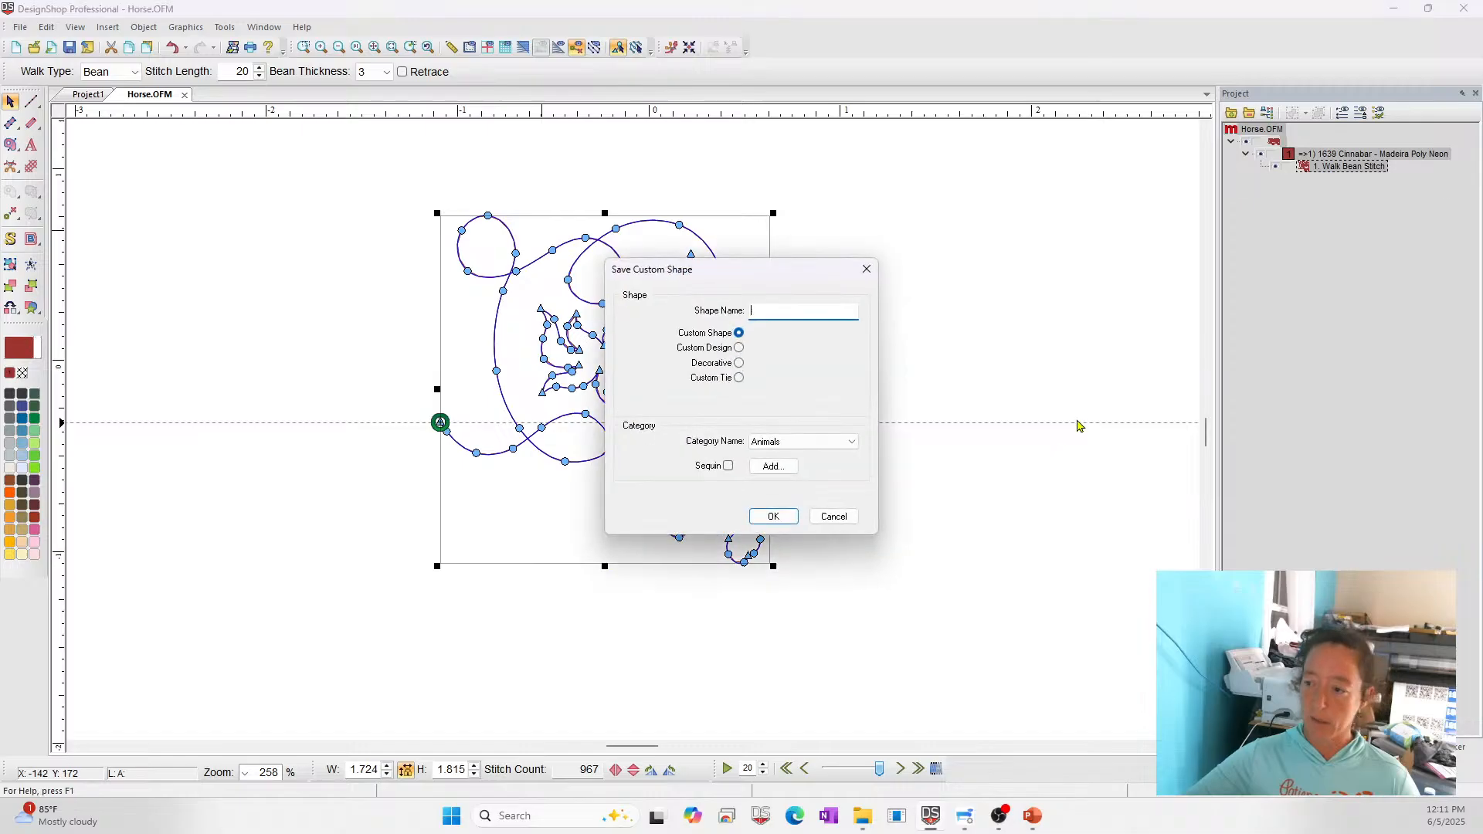
click(739, 363)
click(787, 308)
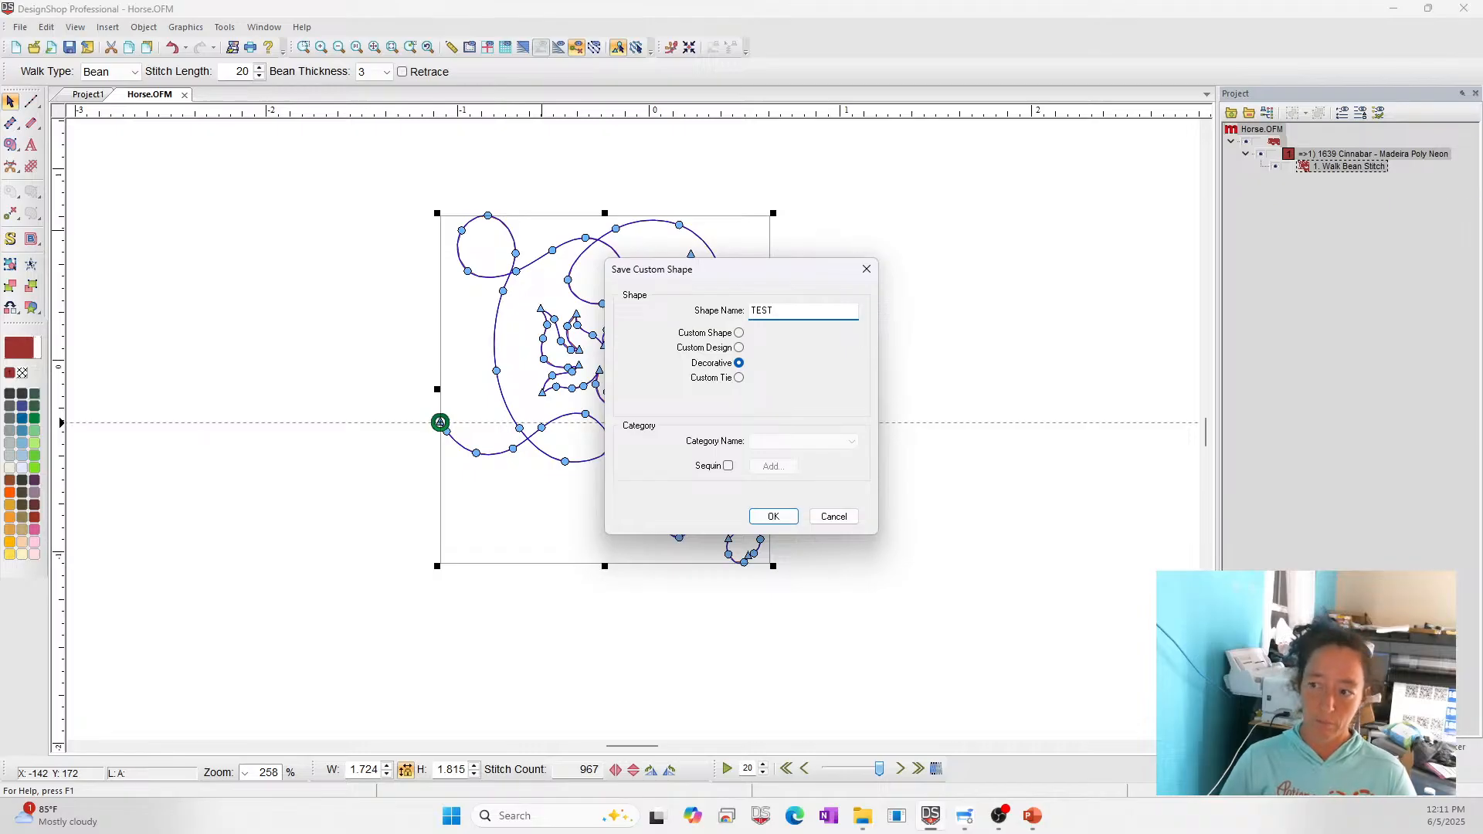
key(Return)
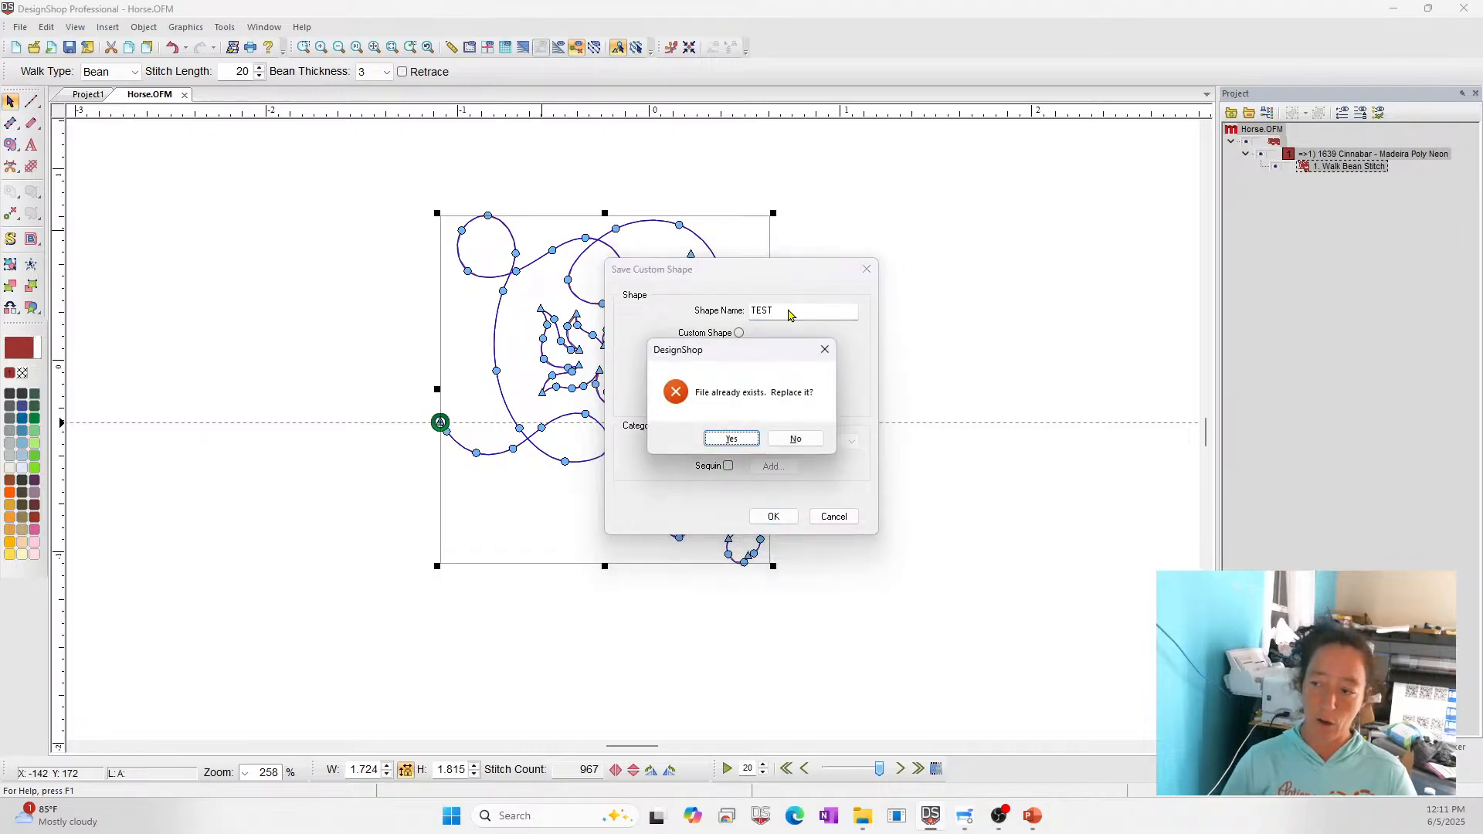
click(731, 439)
click(986, 417)
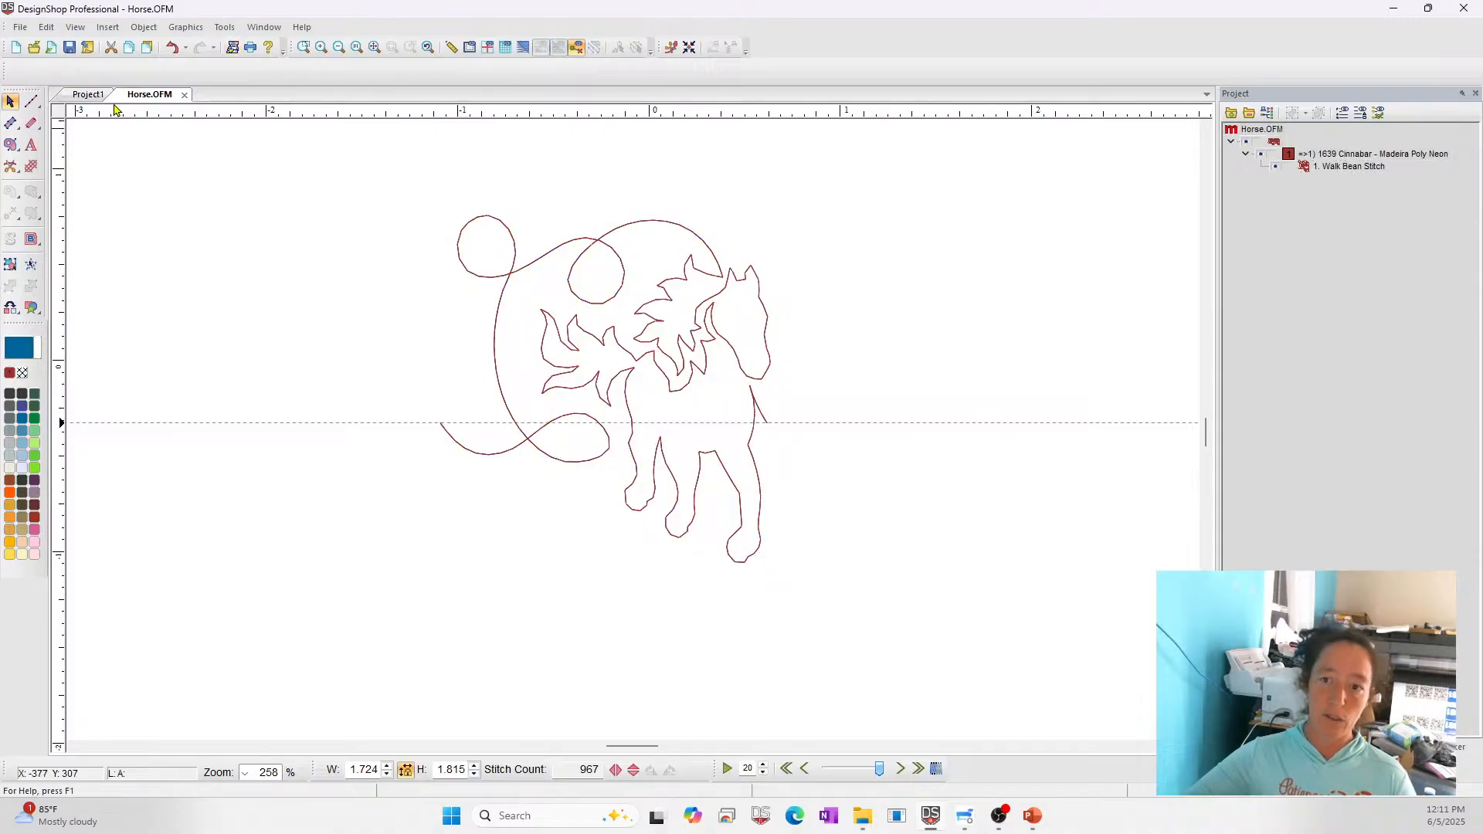
Set up a walk input in Project1 with the Decorative walk type and the TEST pattern
click(85, 101)
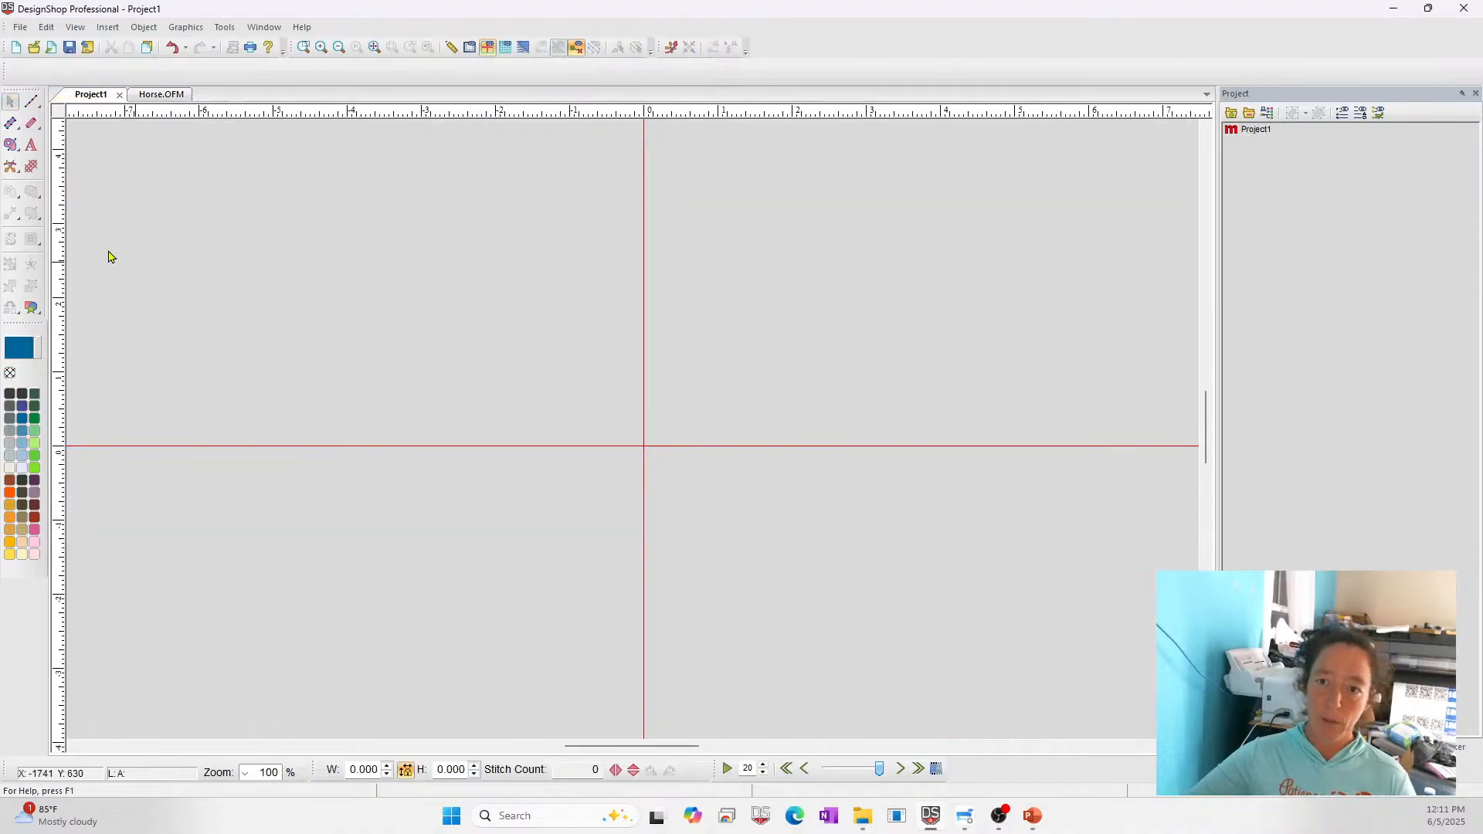
click(33, 101)
click(124, 77)
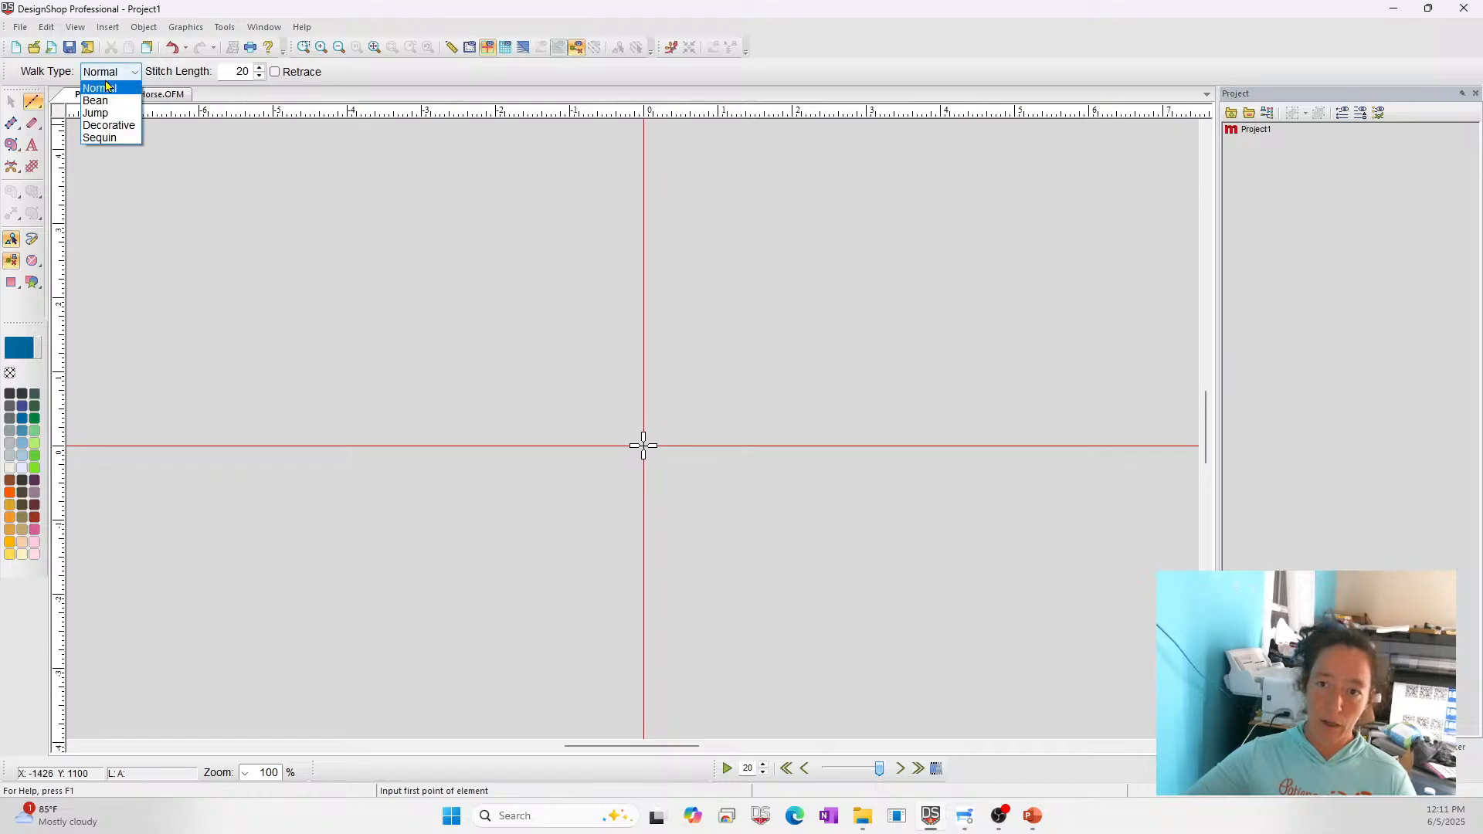
click(104, 125)
click(232, 72)
key(Page_Down)
key(Page_Down)
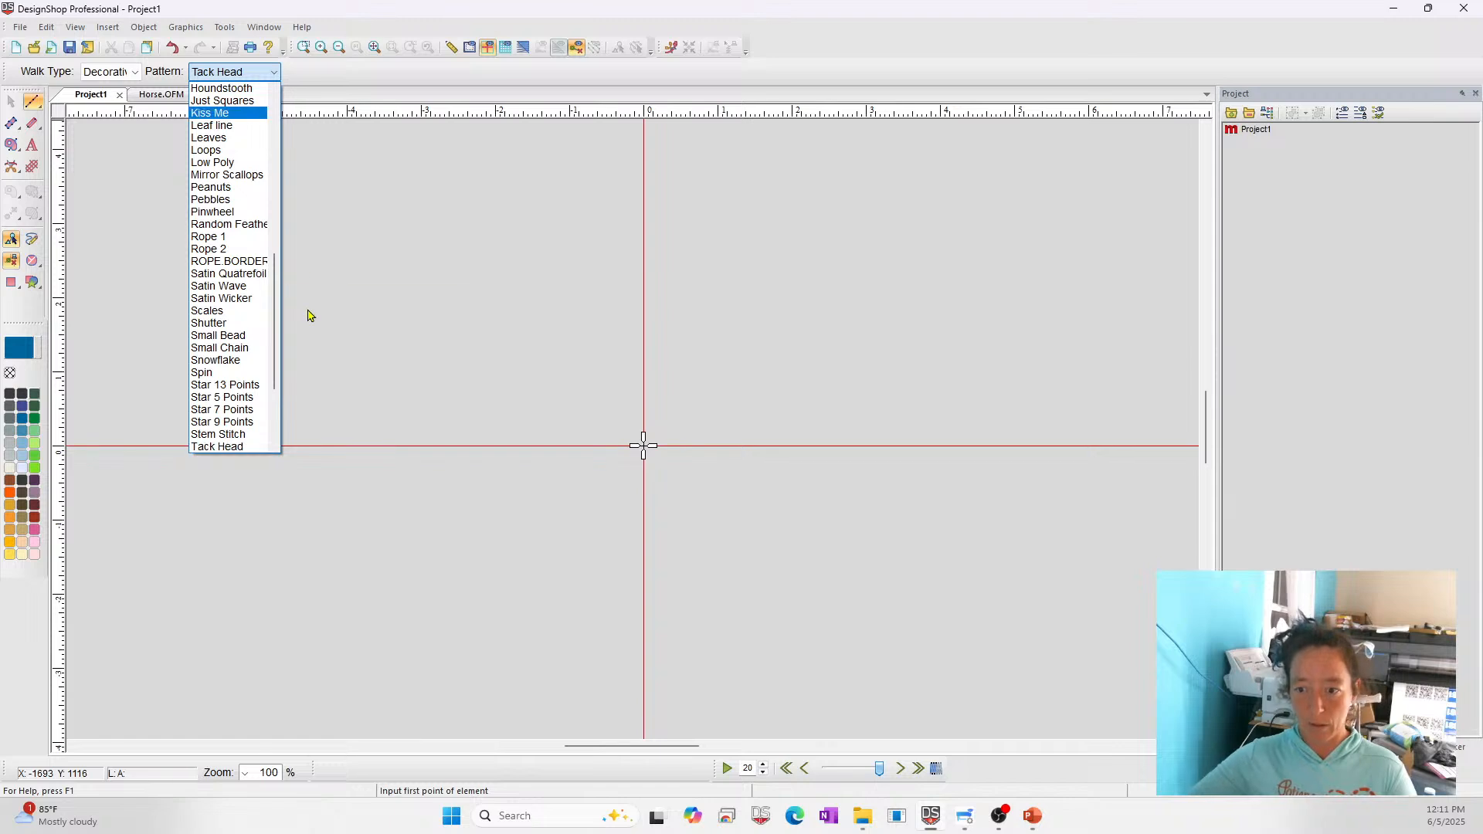
scroll(308, 314, down, 3)
scroll(241, 358, down, 3)
click(224, 347)
Draw a three-point, nearly horizontal decorative walk line about 12 inches long below the origin
click(249, 488)
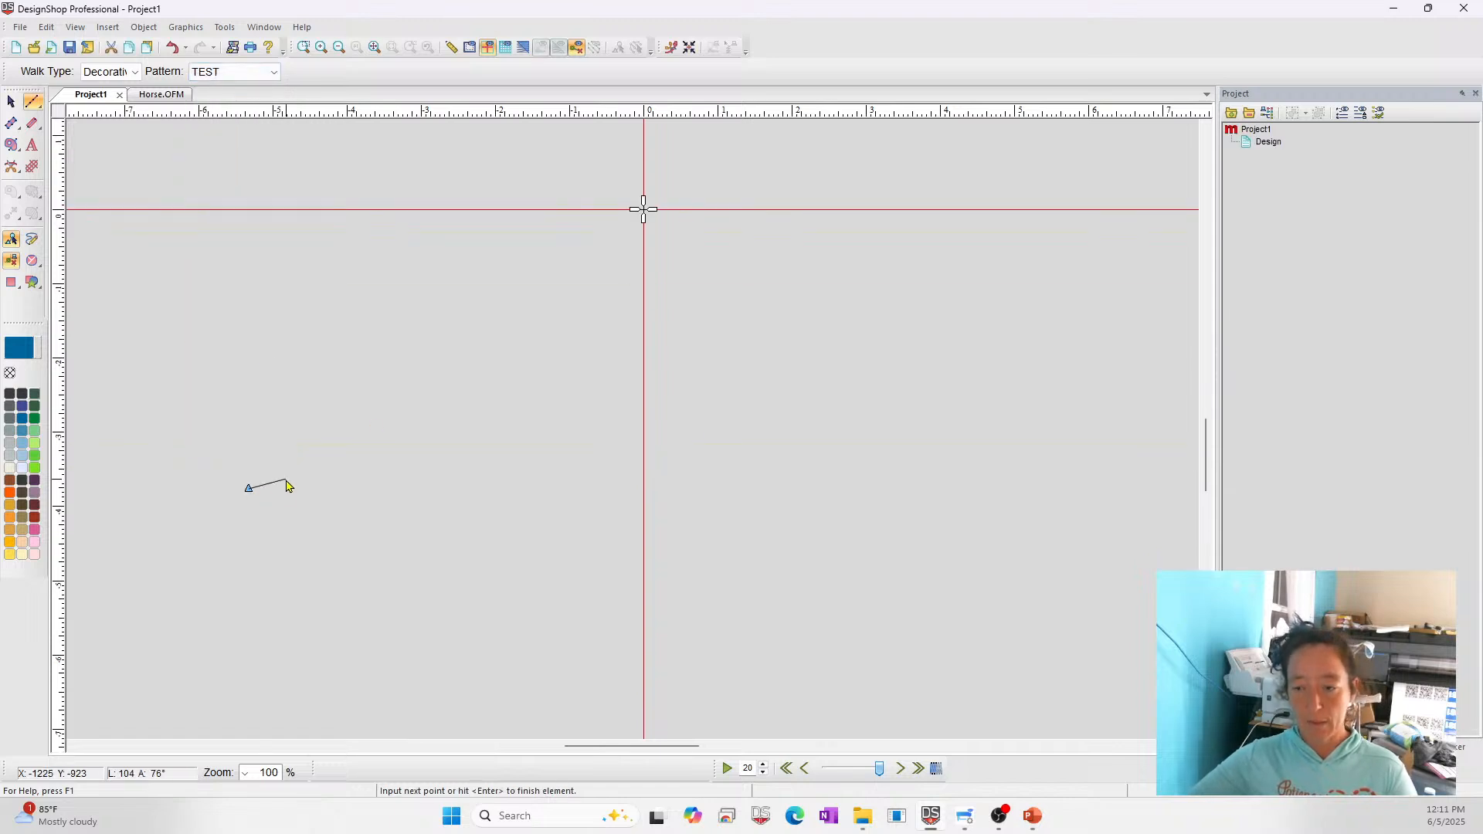
click(849, 511)
click(1128, 505)
key(Return)
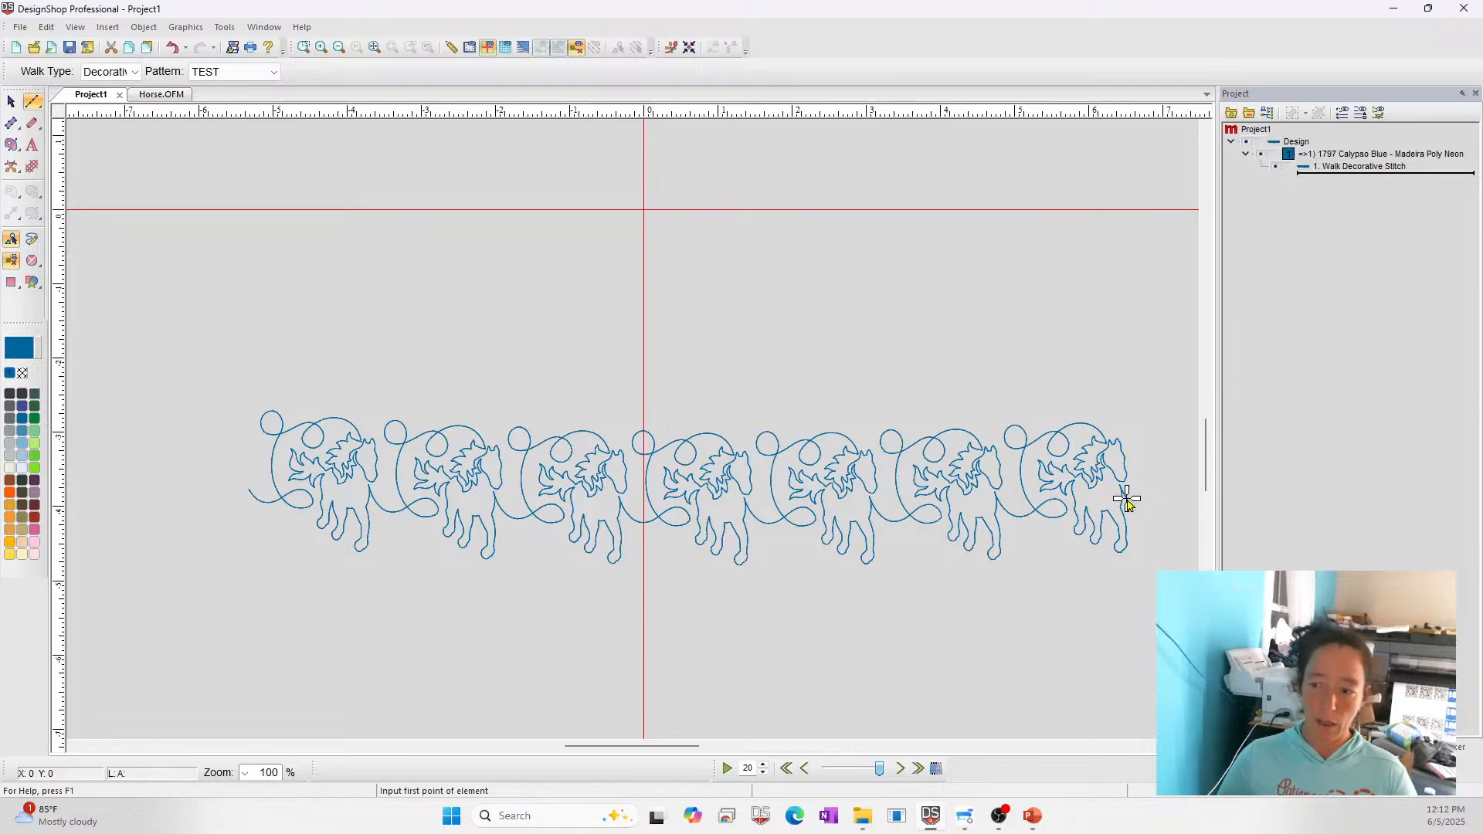
Delete the decorative walk line from Project1
key(Escape)
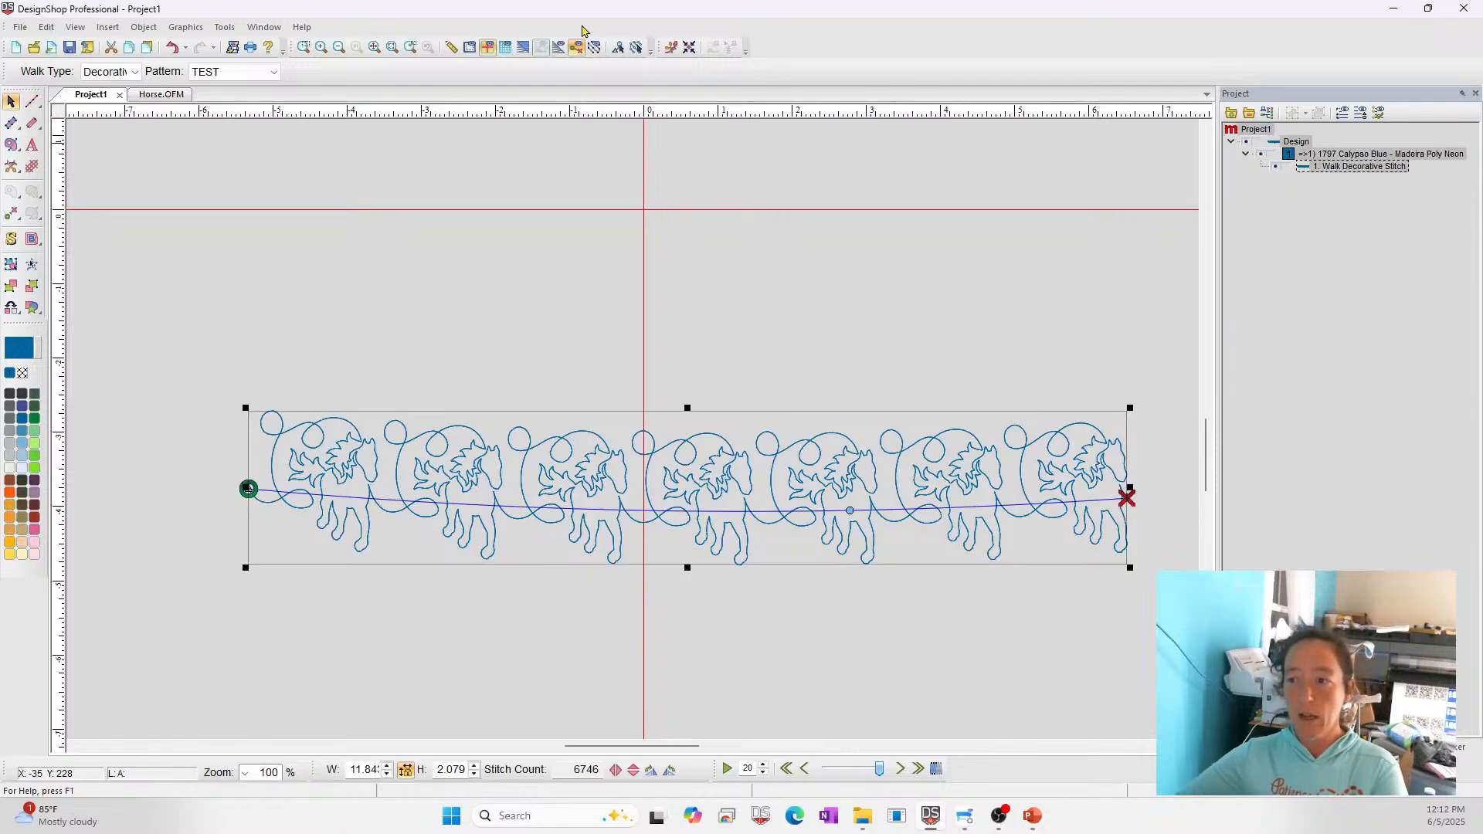
key(Delete)
click(375, 47)
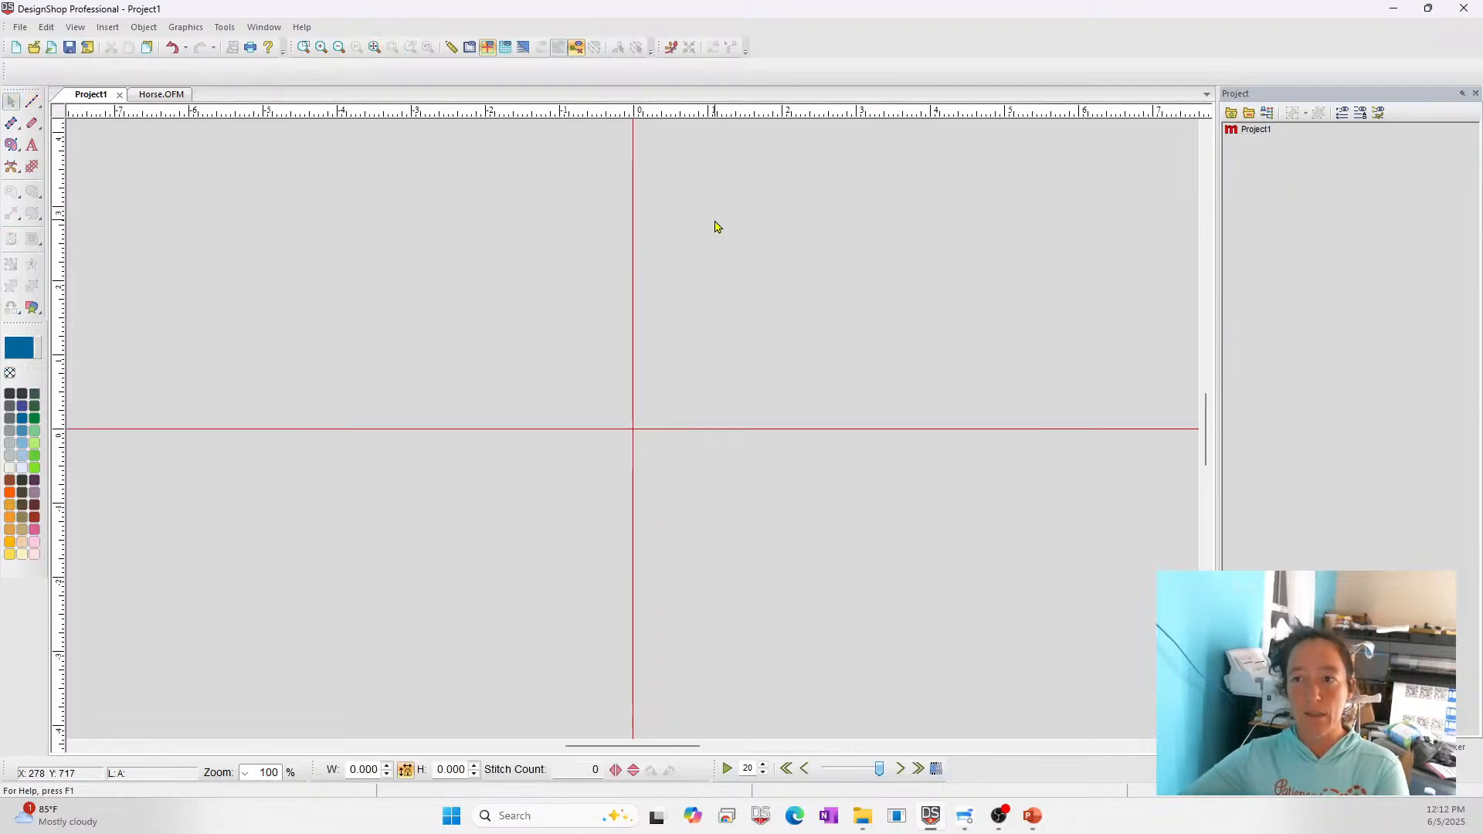
Draw a complex fill rectangle about 6 inches square around the origin and set its width to 12 inches
click(13, 147)
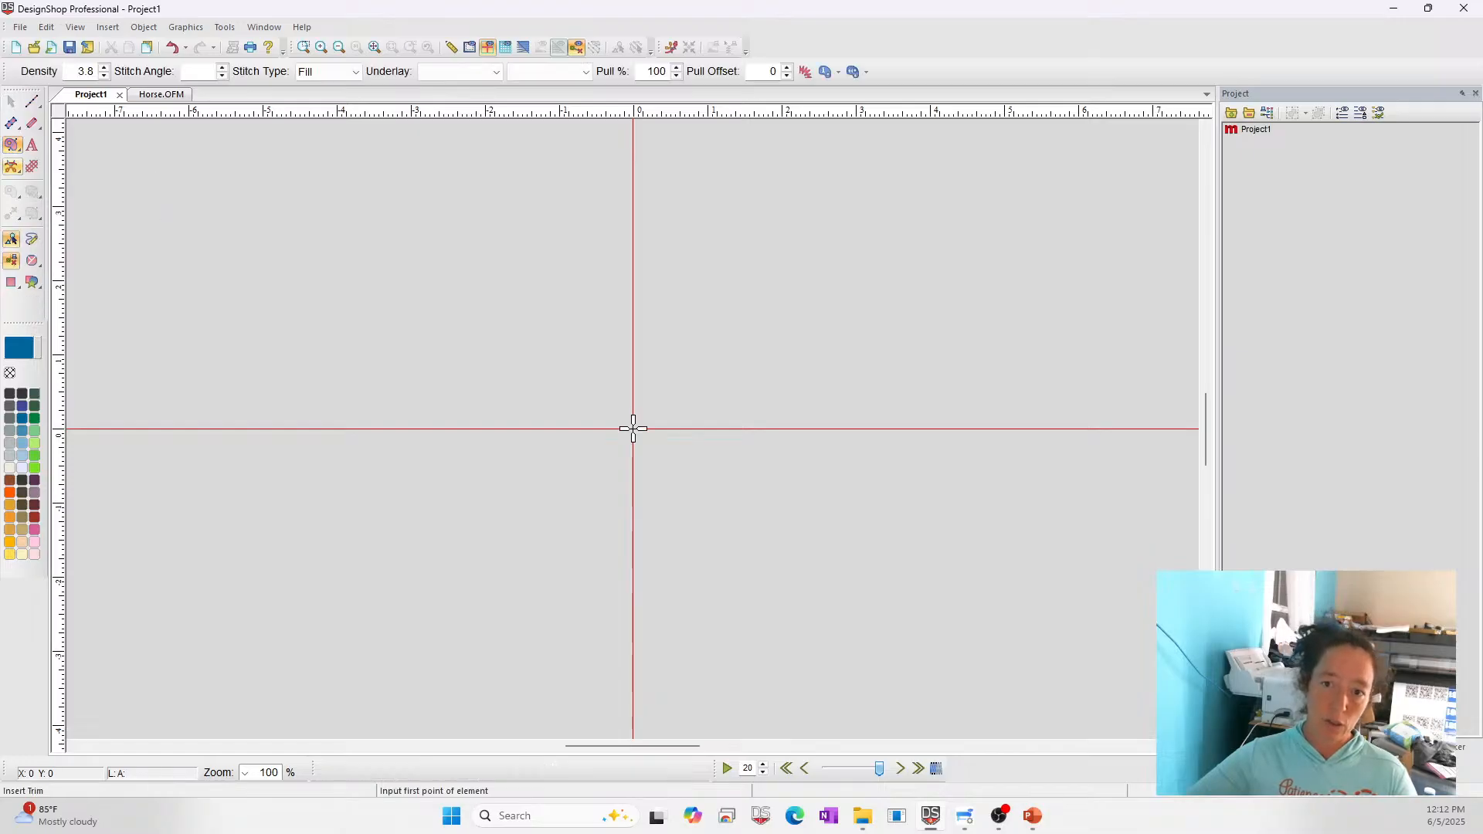
click(468, 193)
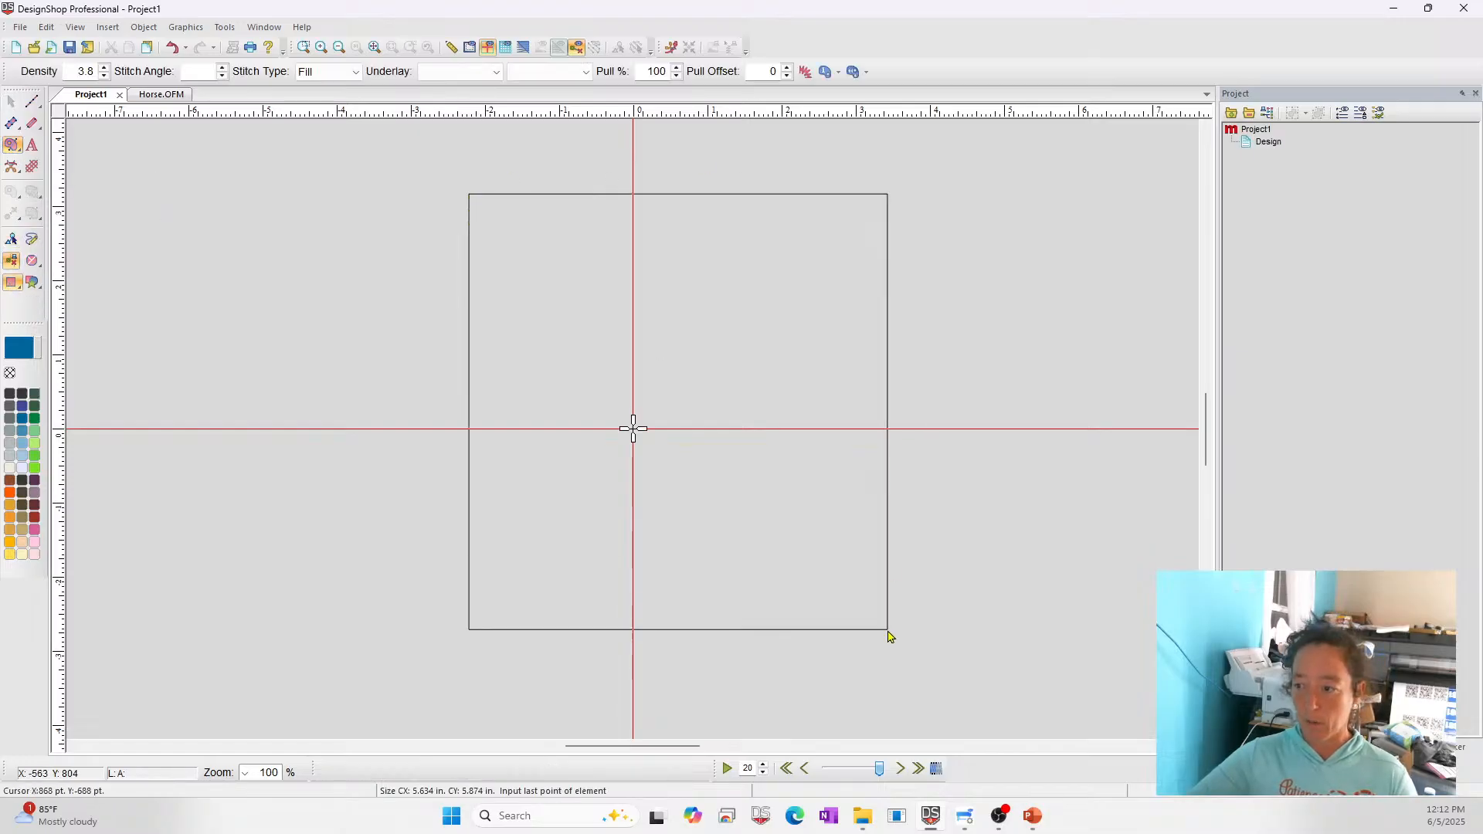
click(917, 635)
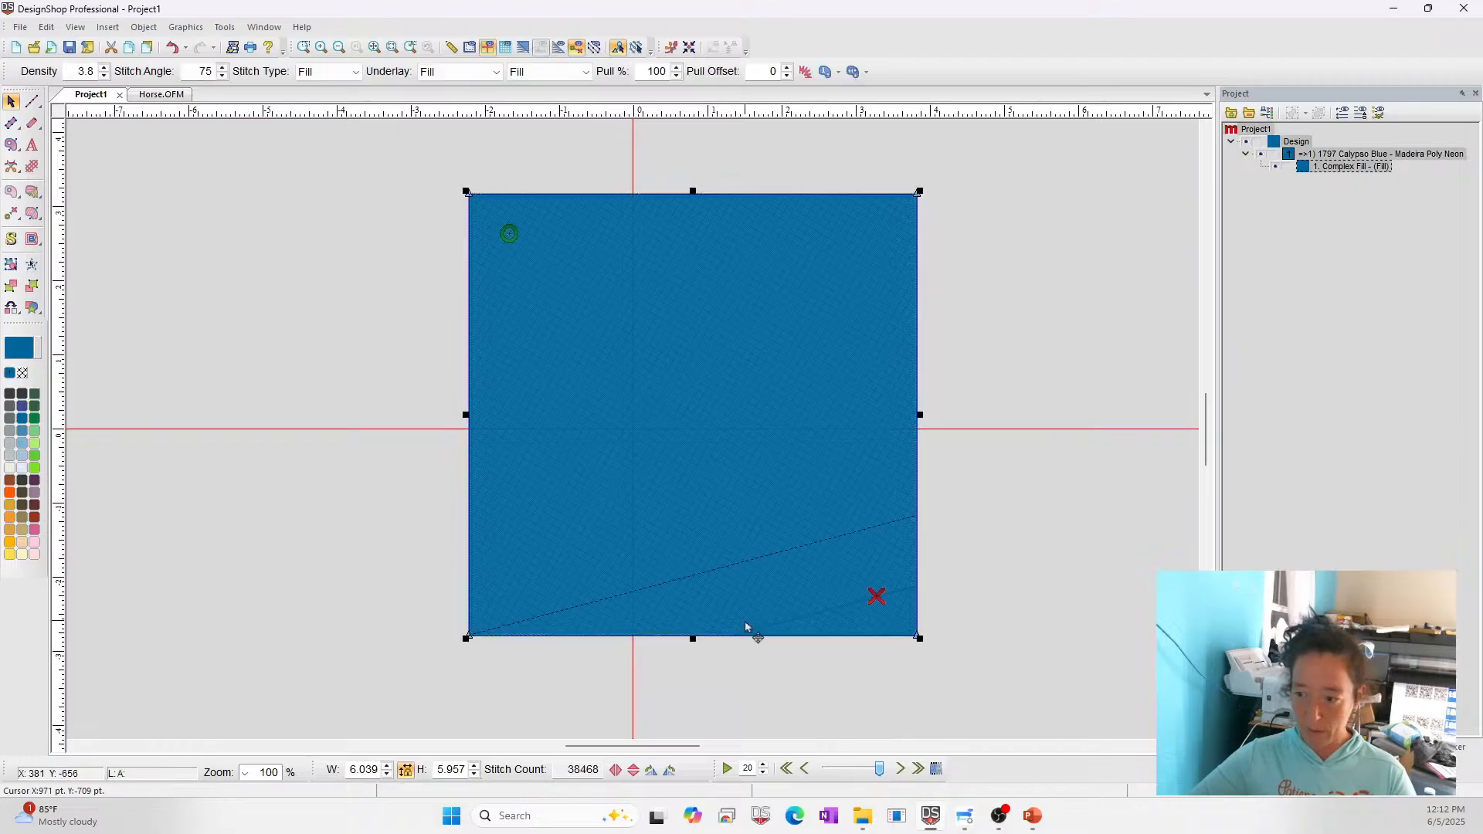
double_click(353, 770)
text(12)
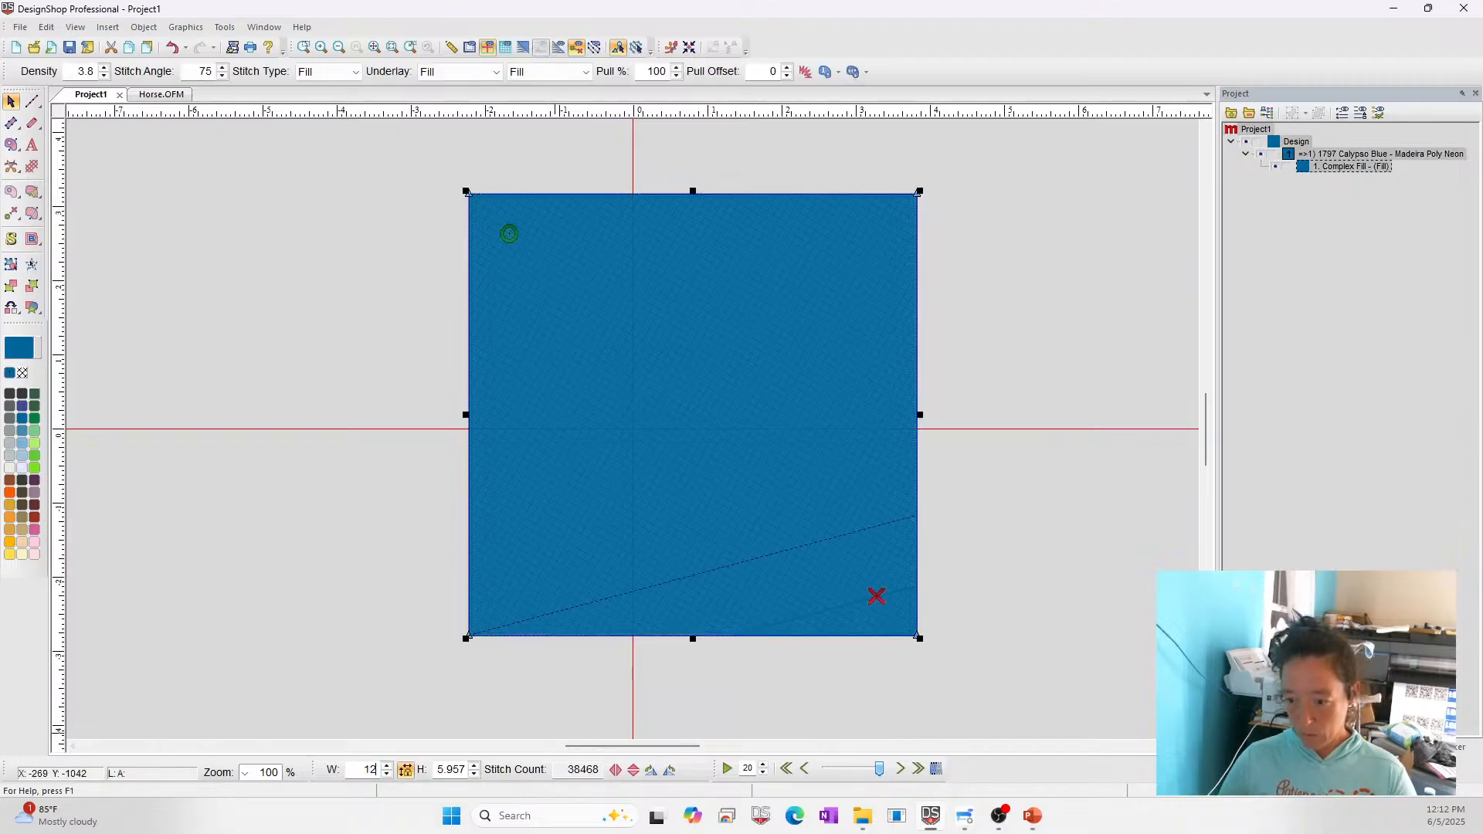
key(Return)
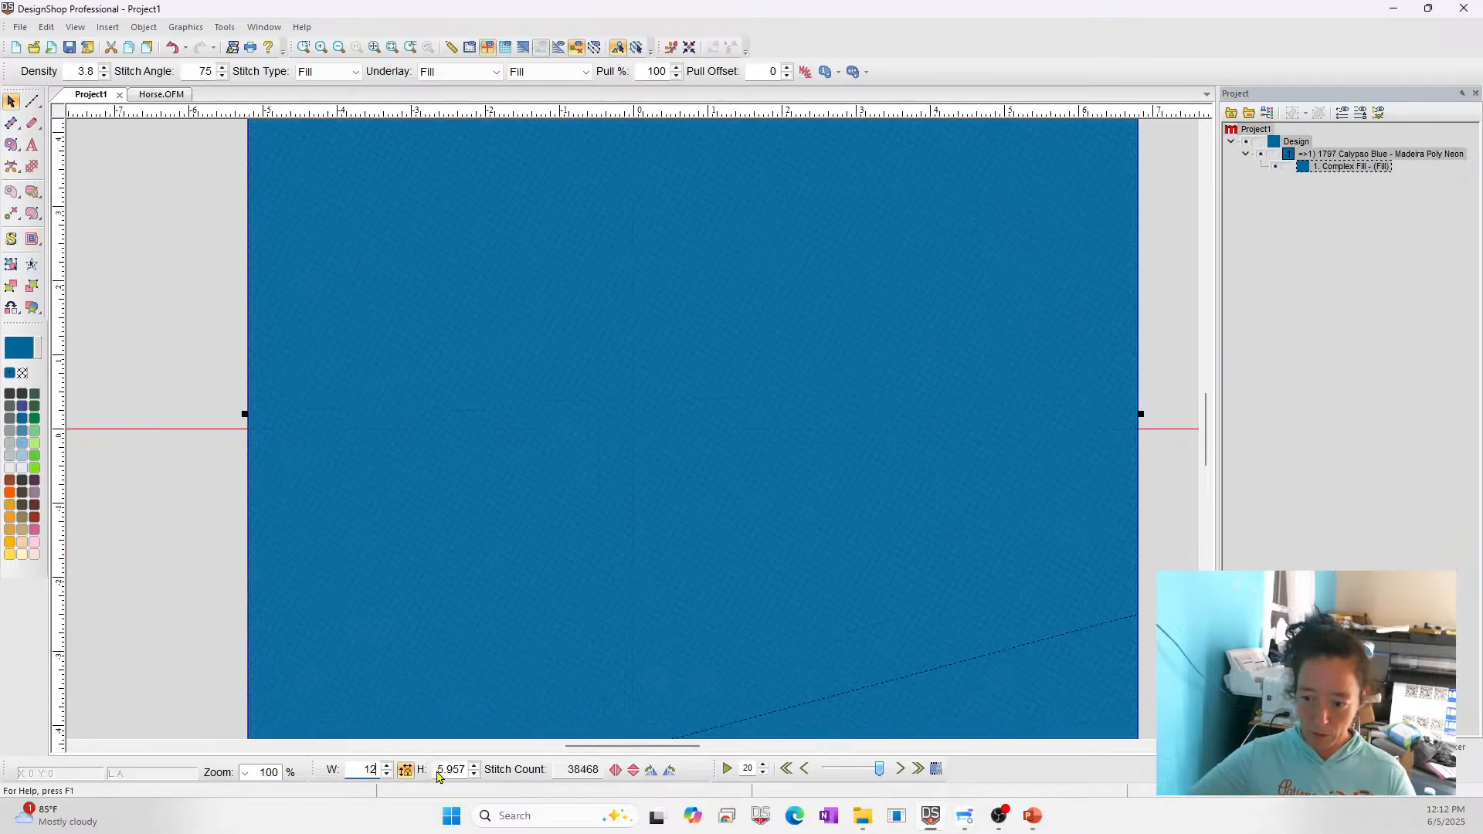
double_click(451, 770)
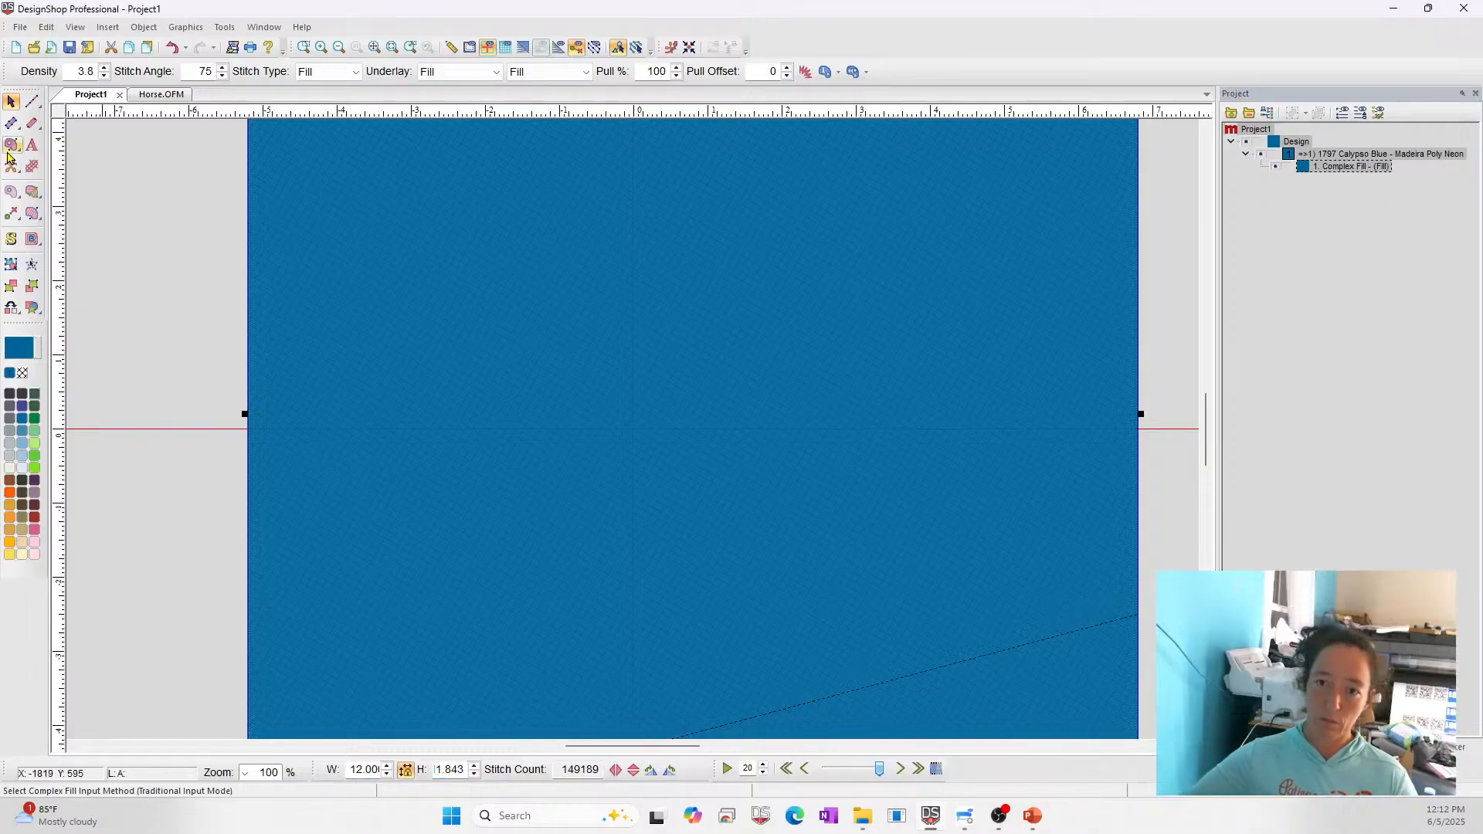
Change the fill's stitch type to Decorative with the TEST pattern
click(332, 72)
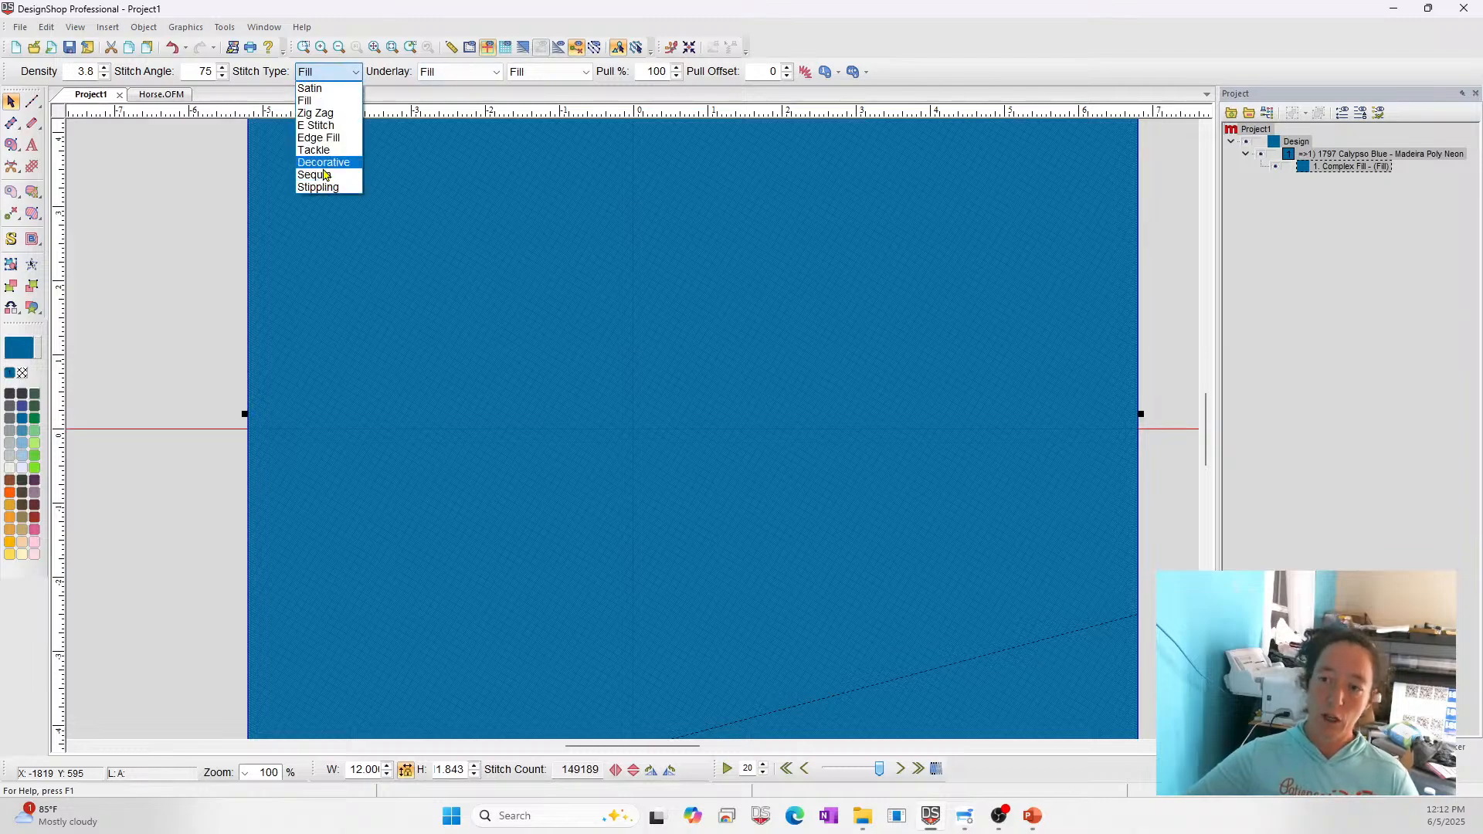
click(325, 164)
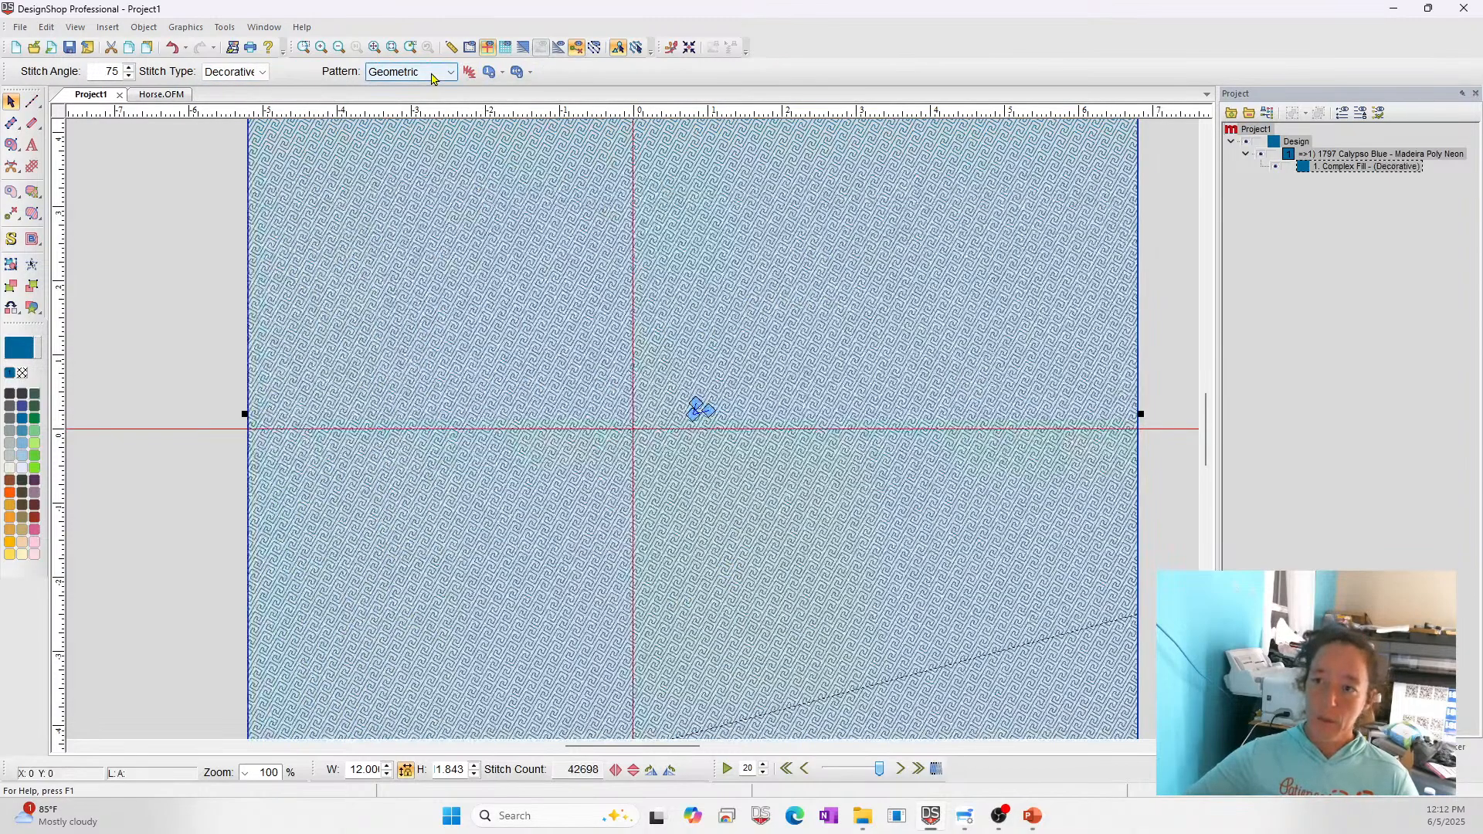
click(433, 74)
scroll(413, 232, down, 5)
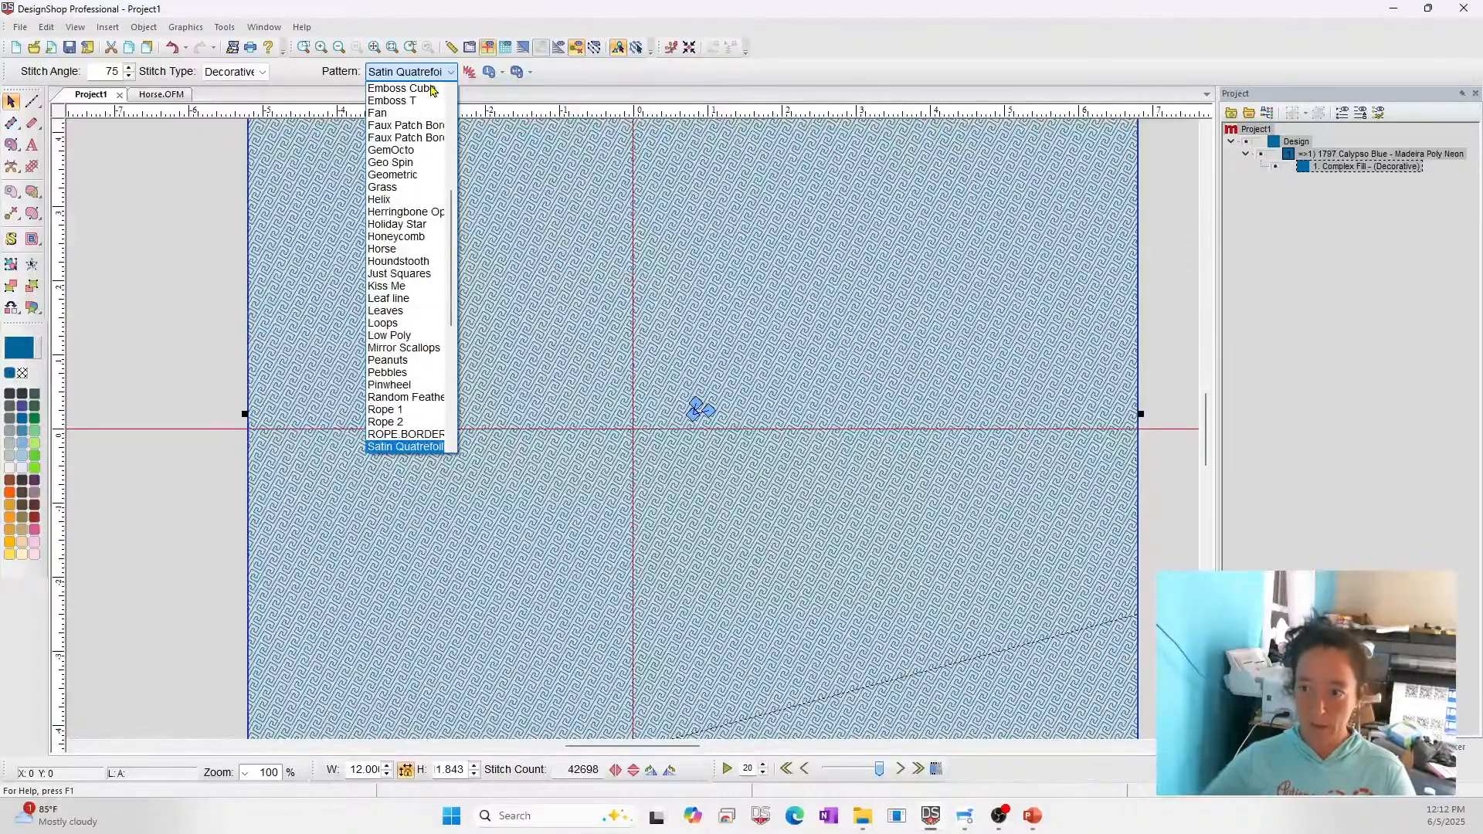
click(393, 377)
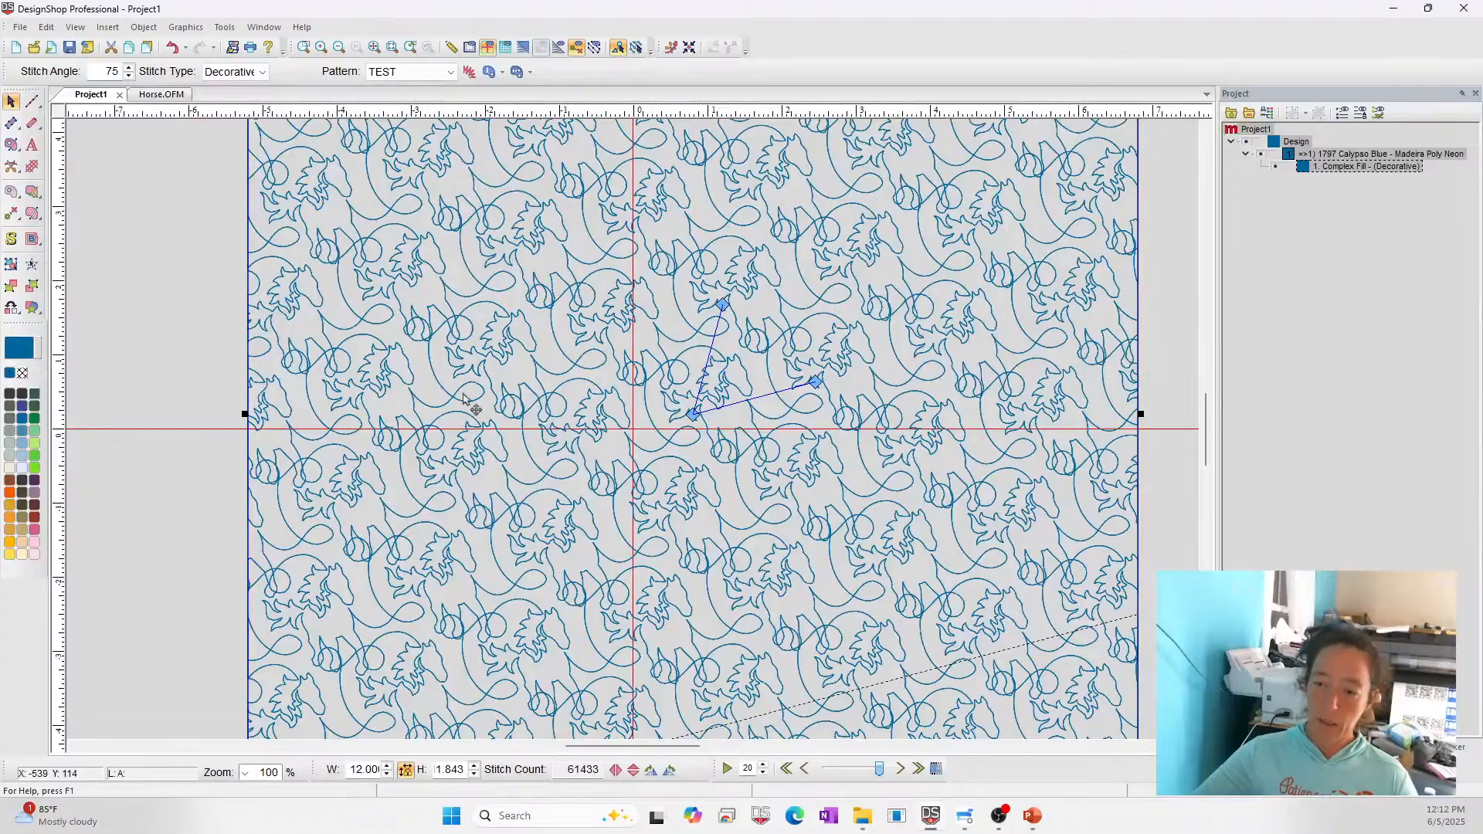
Set the decorative fill's height to 12 inches and center the design on the origin
double_click(444, 768)
text(12)
key(Return)
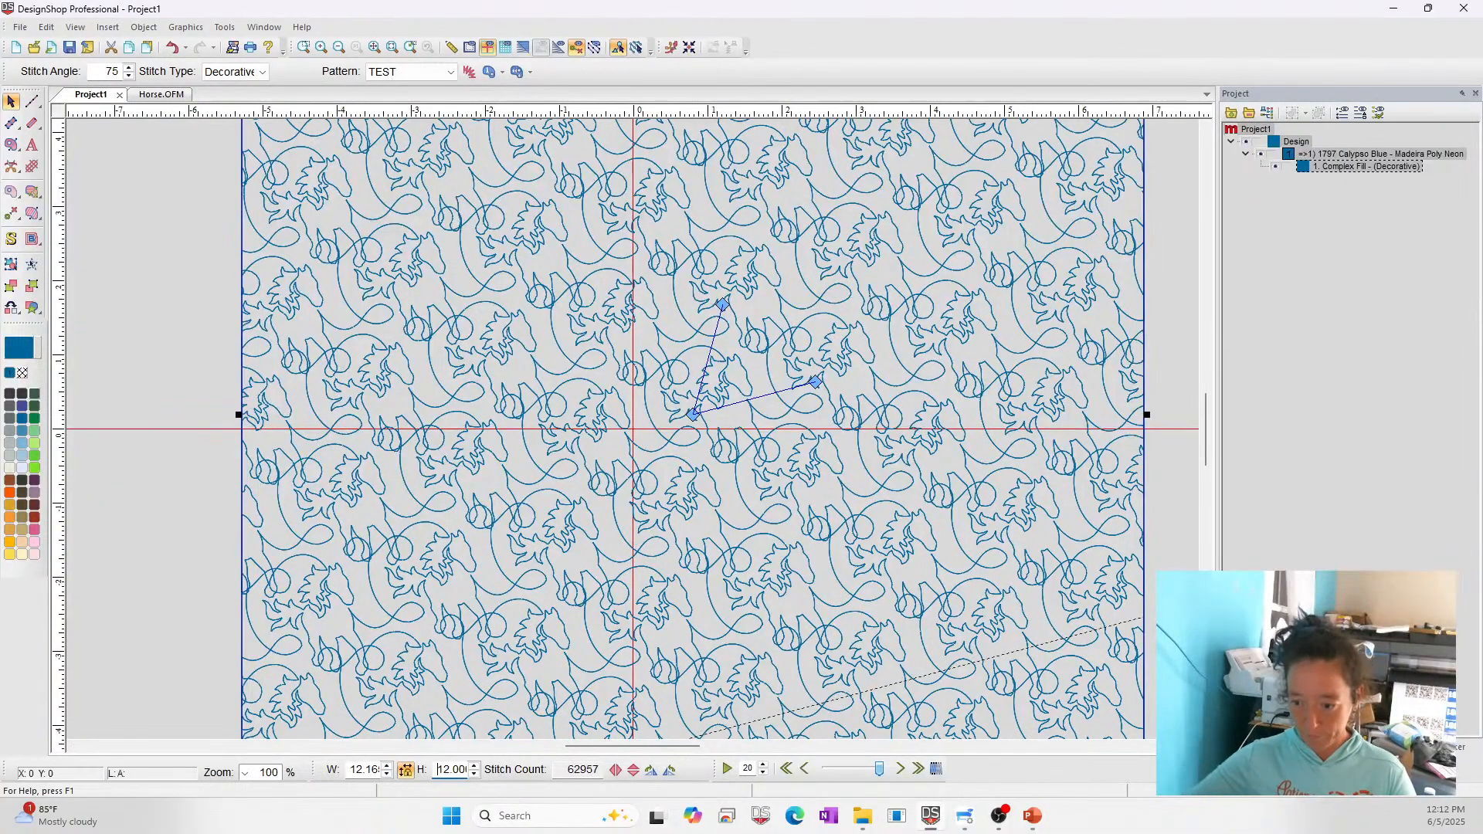
click(376, 48)
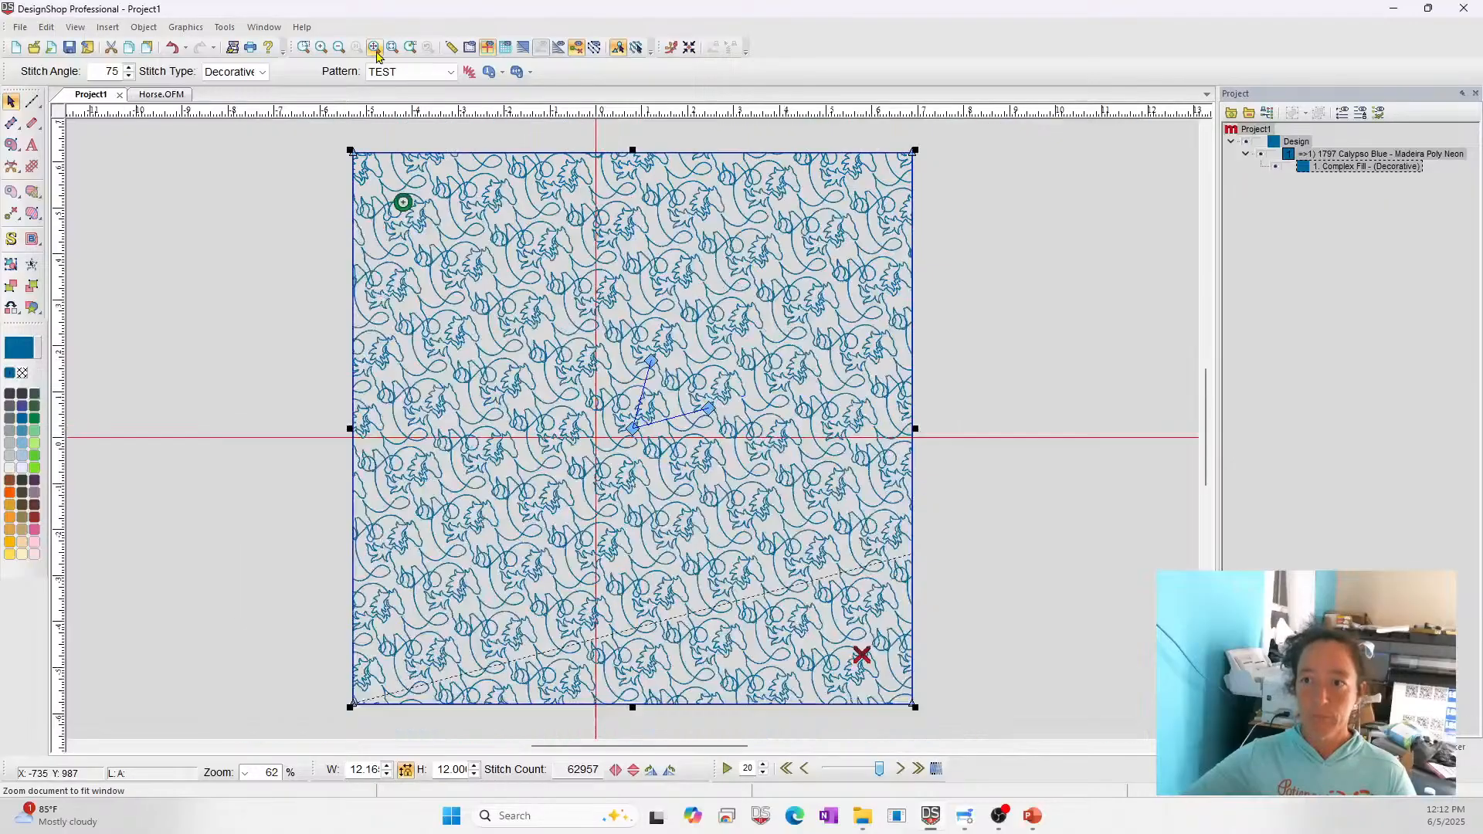
click(688, 47)
click(1156, 420)
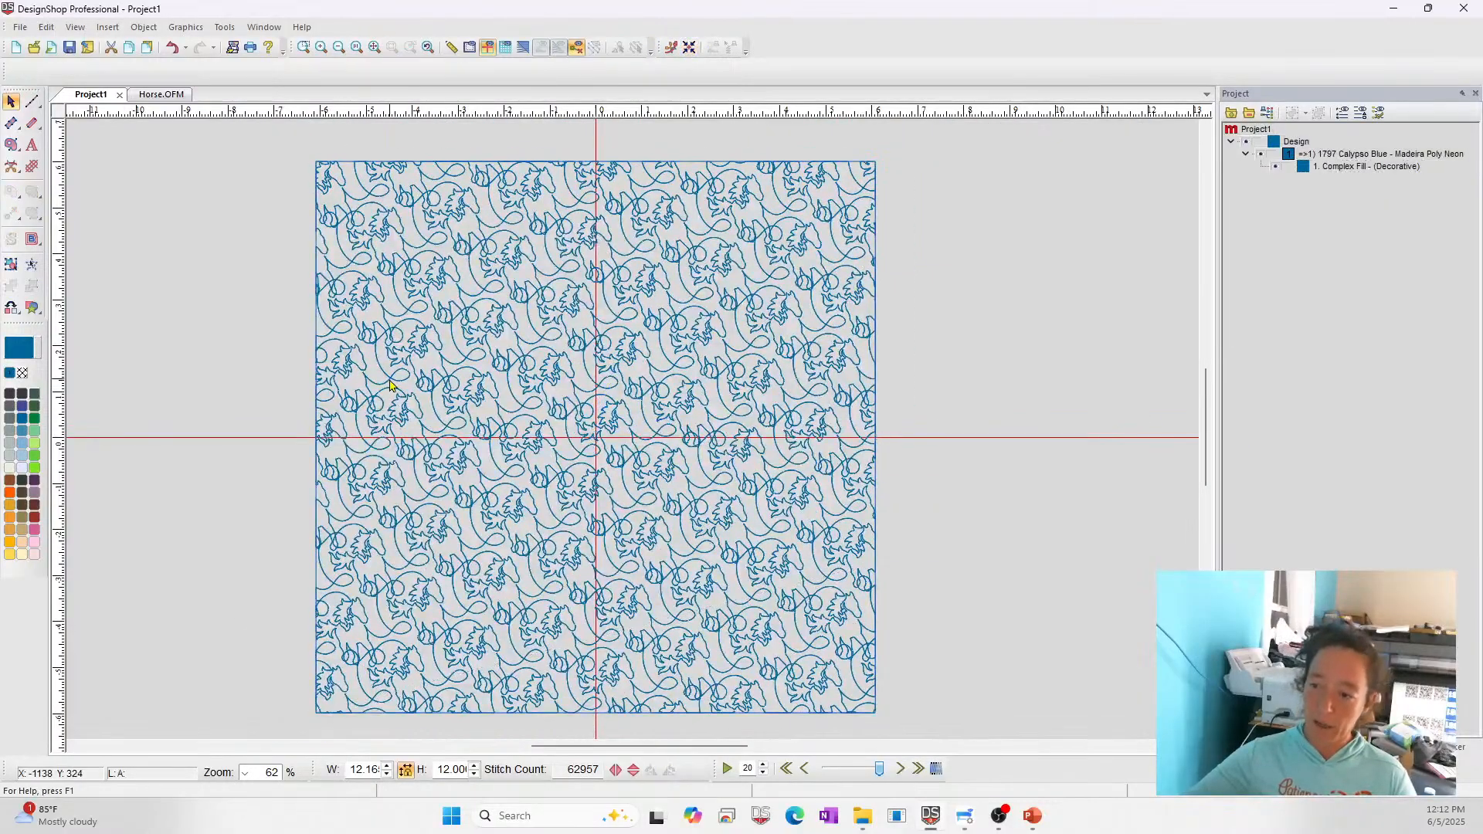
Reposition the fill pattern's upper handle for about 102% vertical spacing at an angle of about 87, and review the fill's top stitching properties
right_click(529, 399)
click(458, 349)
click(497, 335)
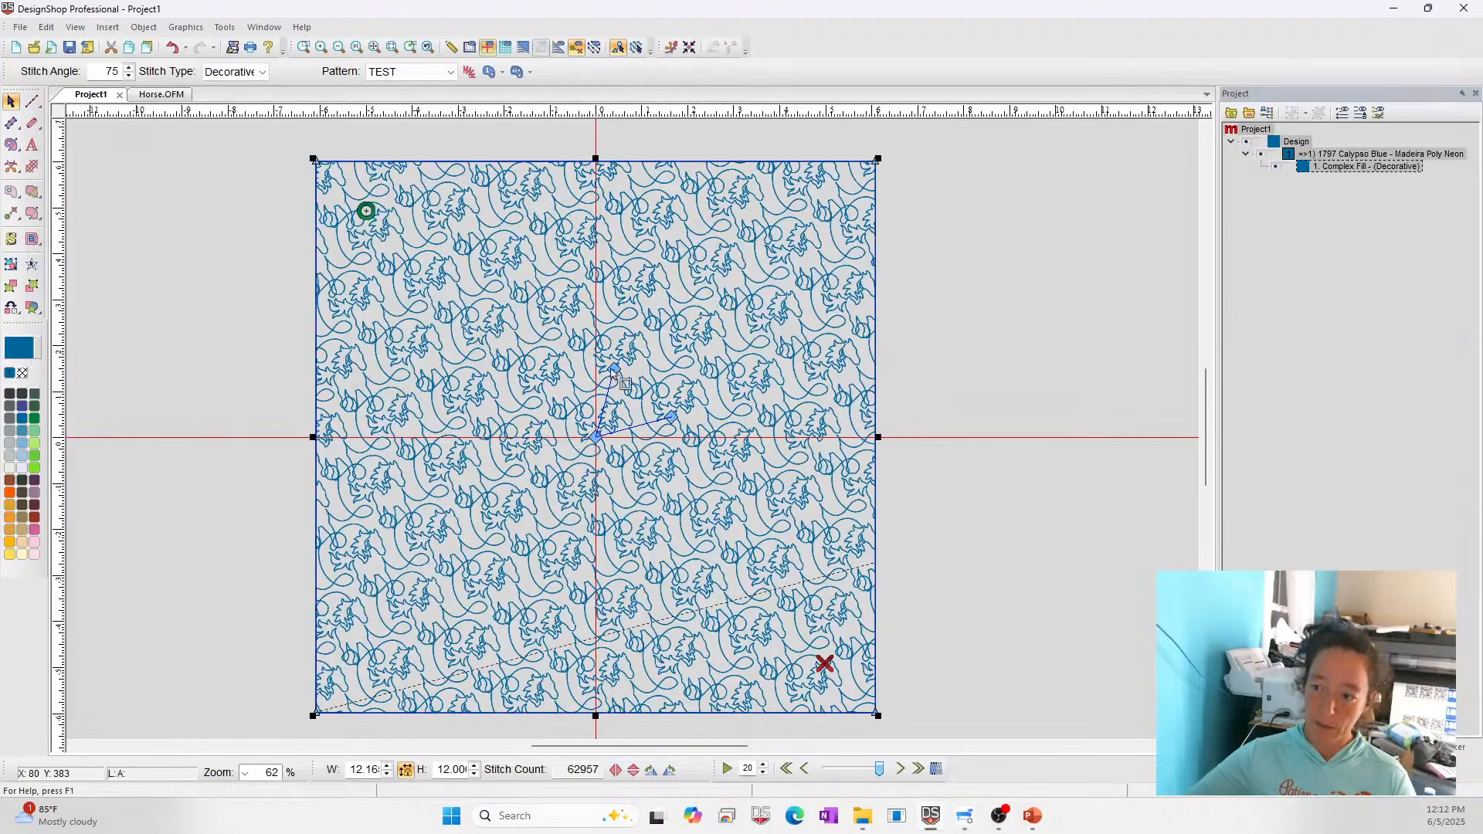
drag(614, 369, 578, 354)
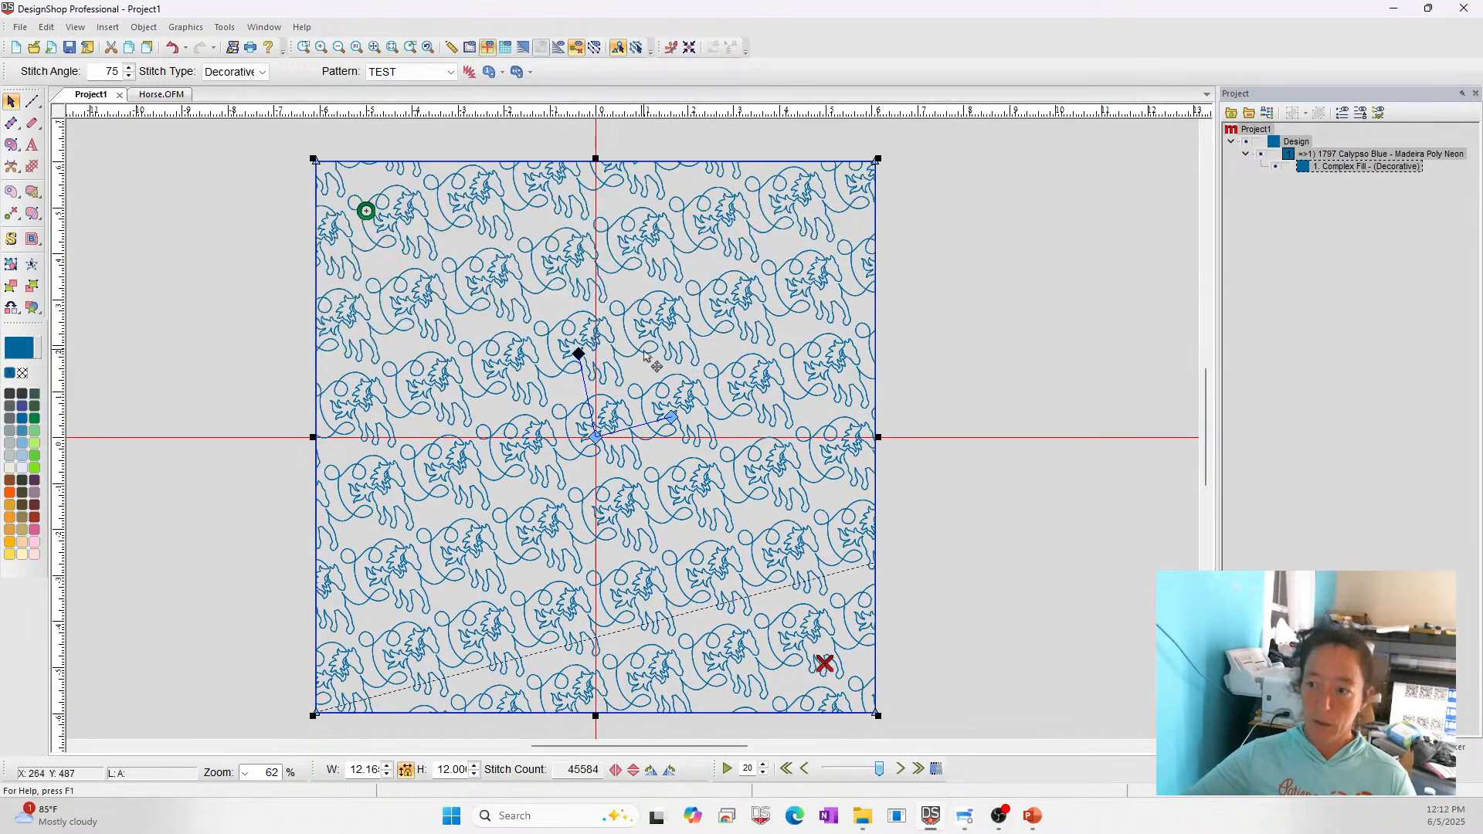
right_click(646, 352)
click(679, 359)
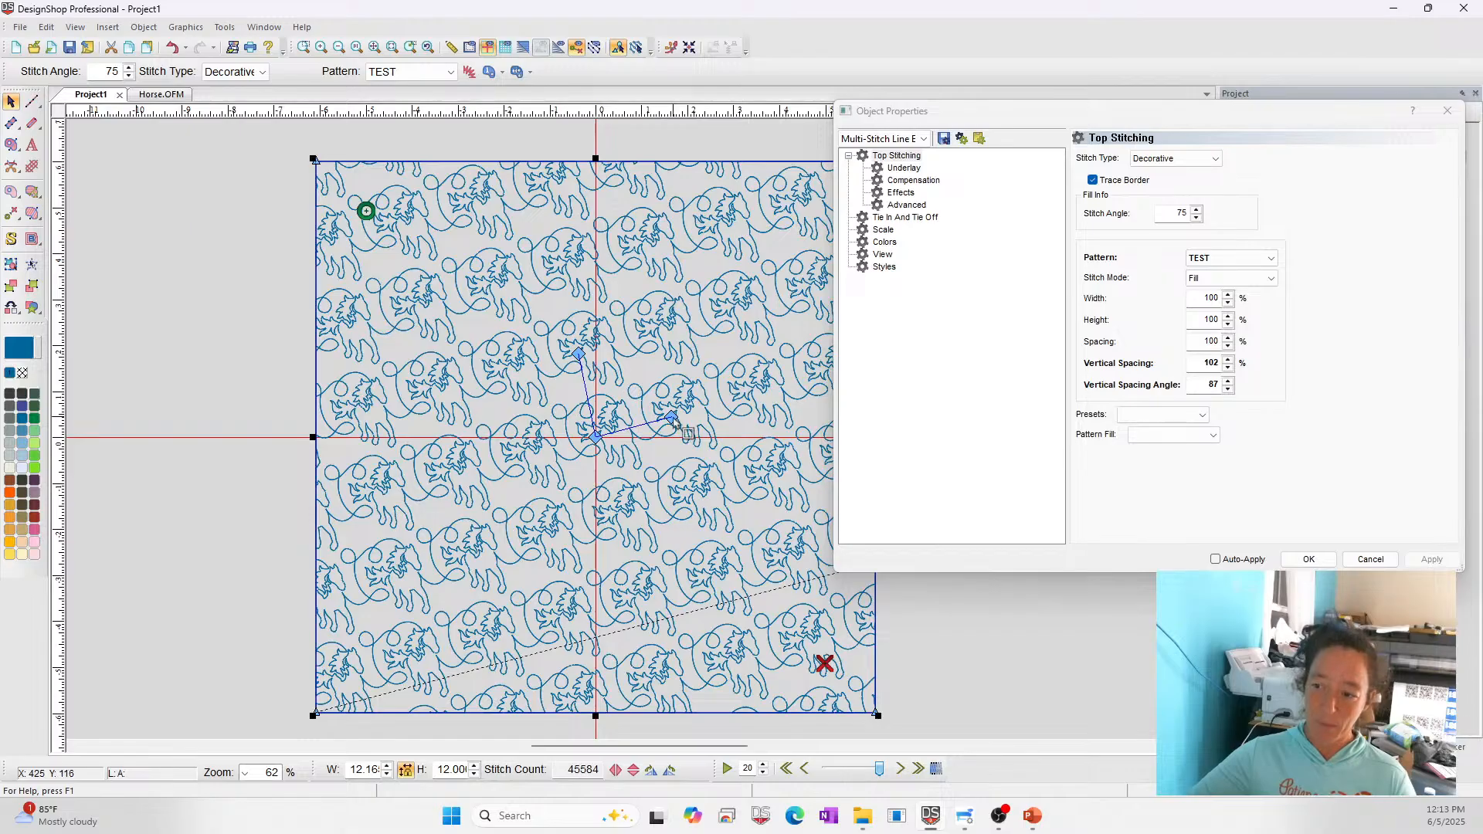
click(1308, 558)
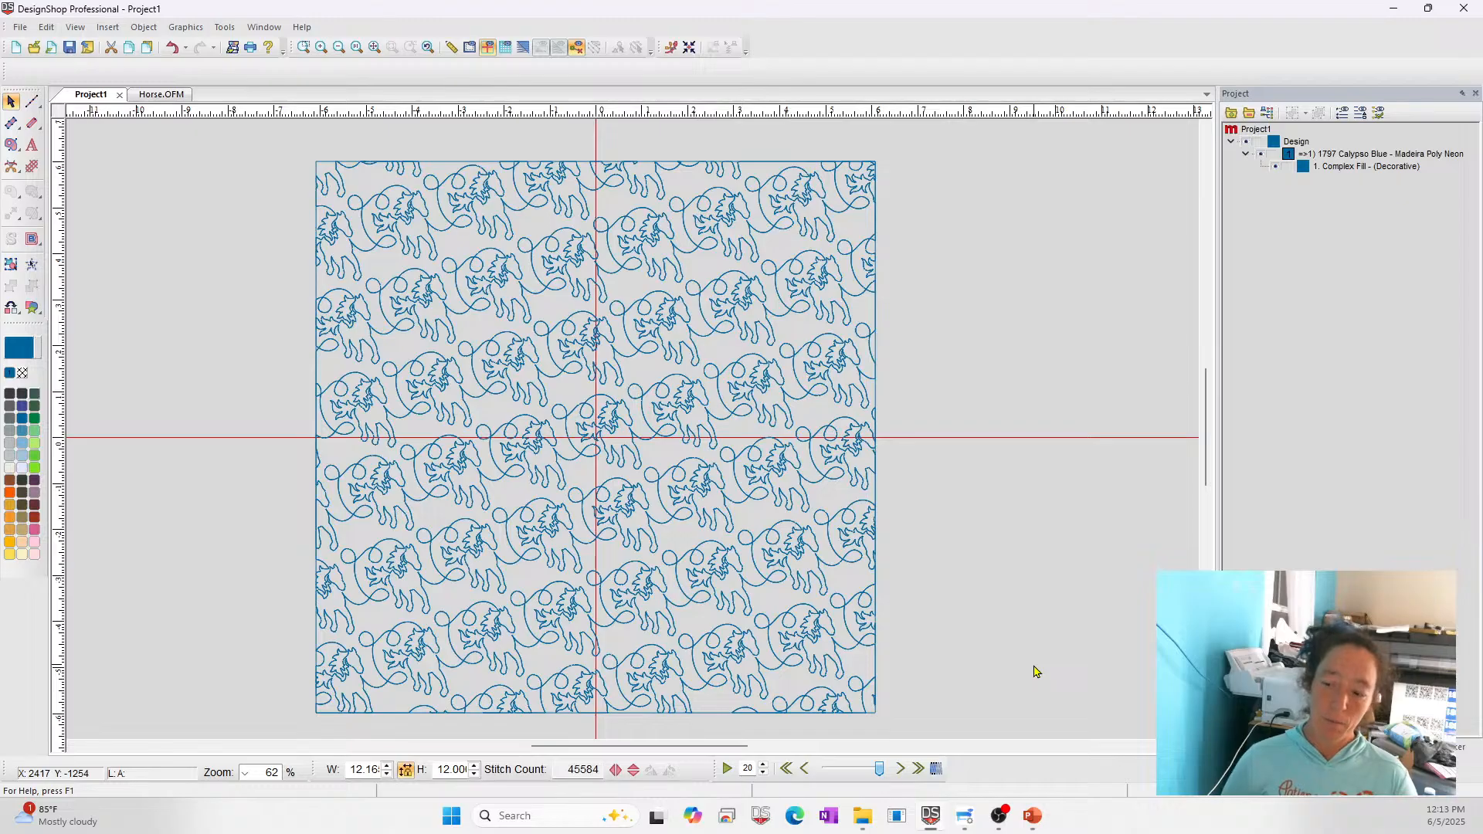
Delete the fill and draw a two-point horizontal decorative walk line about 13 inches long, starting at the origin
key(ctrl+a)
key(Delete)
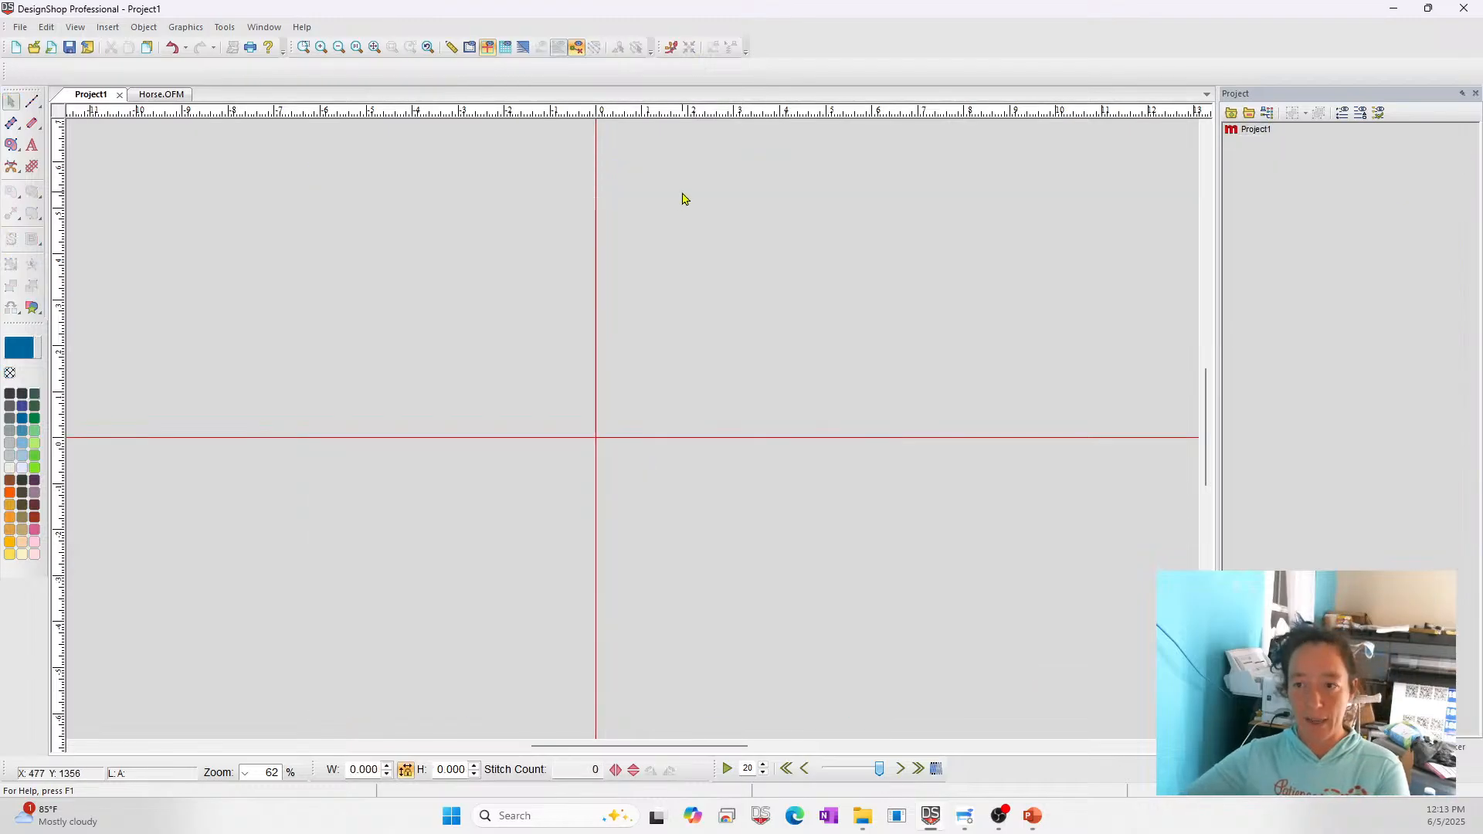
click(31, 102)
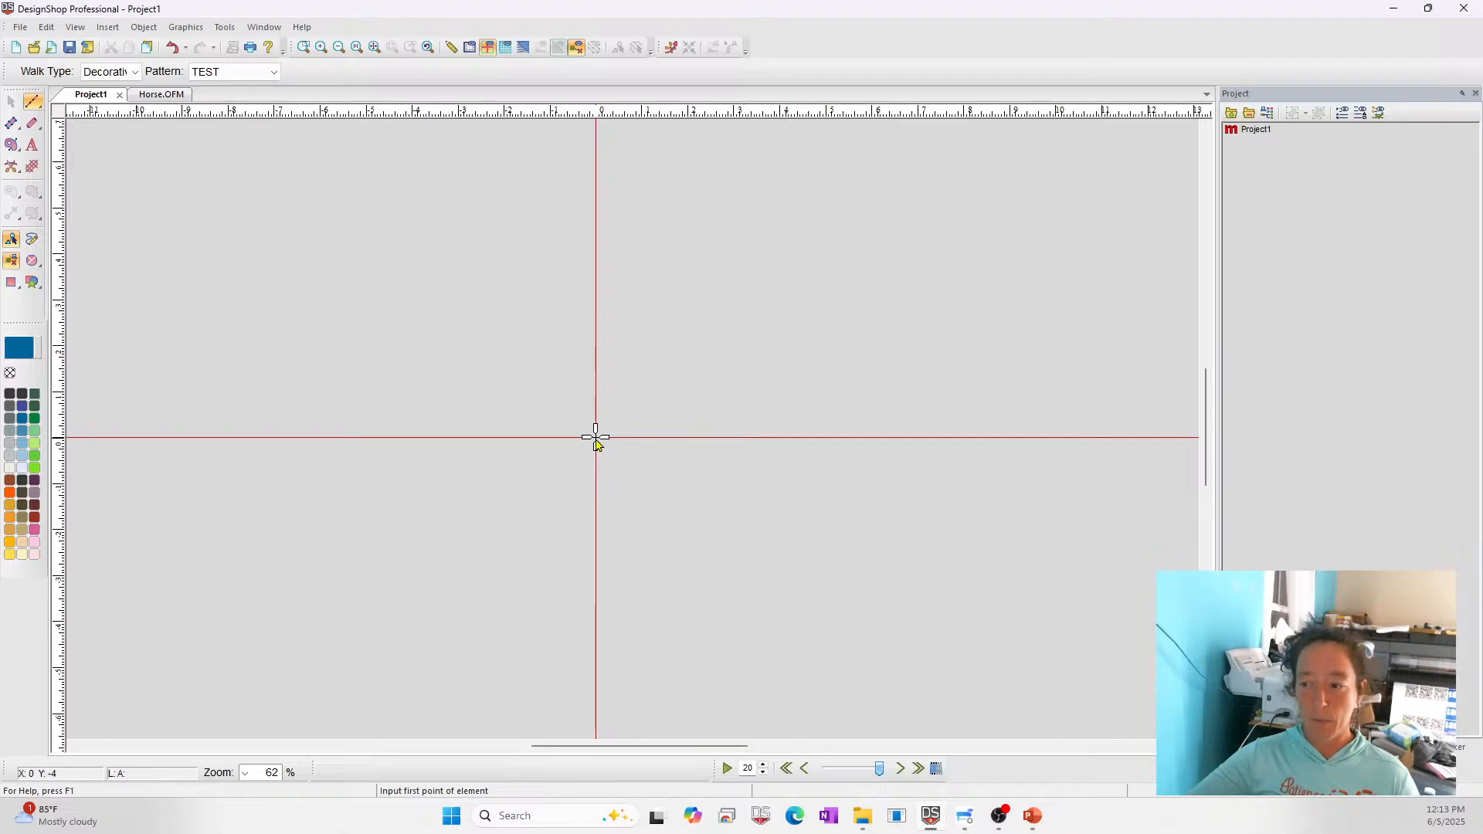
click(595, 438)
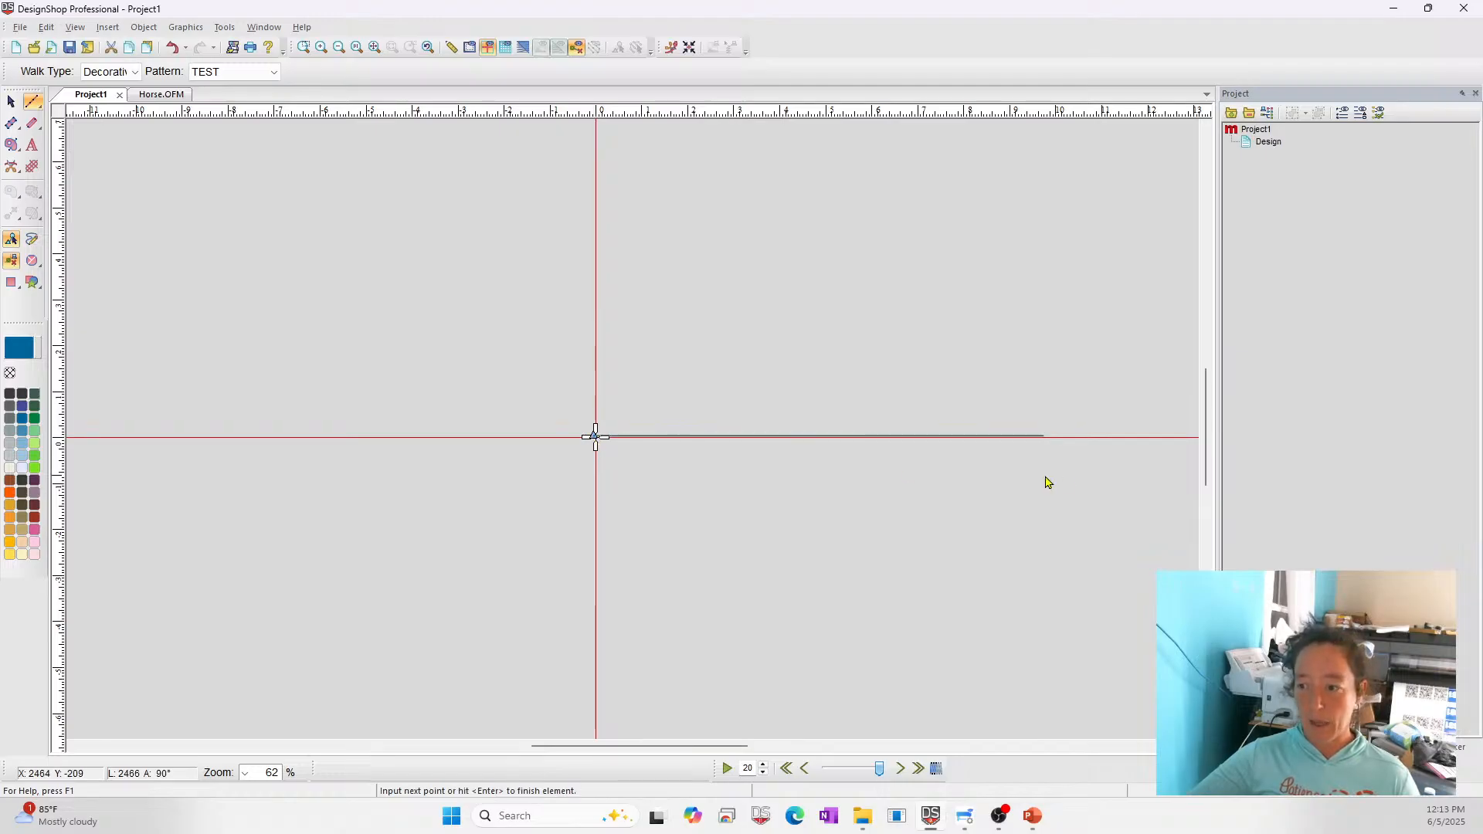
click(1186, 473)
key(Return)
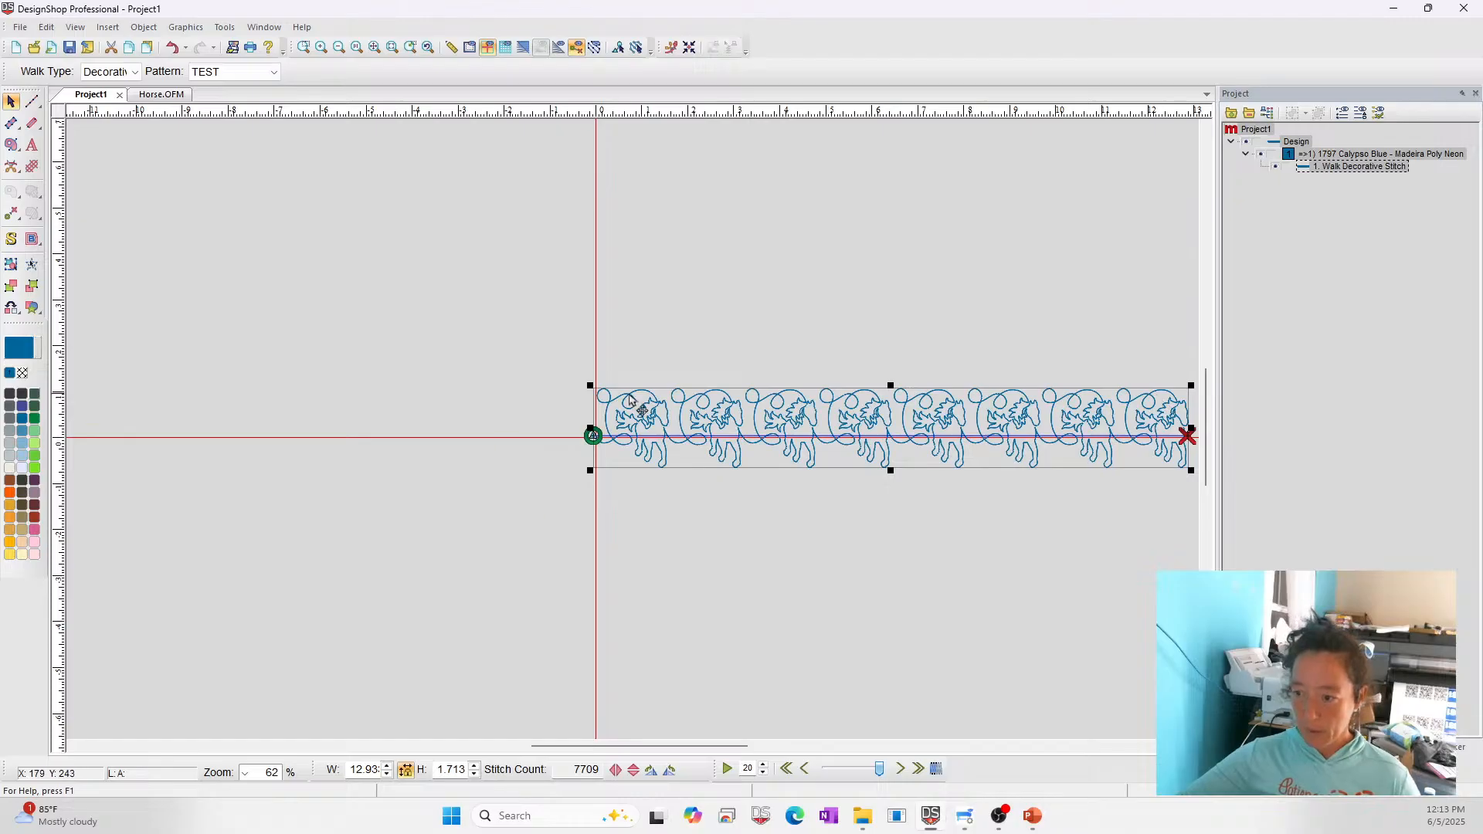
Move the decorative walk line so its start point sits exactly on the origin
click(304, 47)
drag(526, 376, 891, 573)
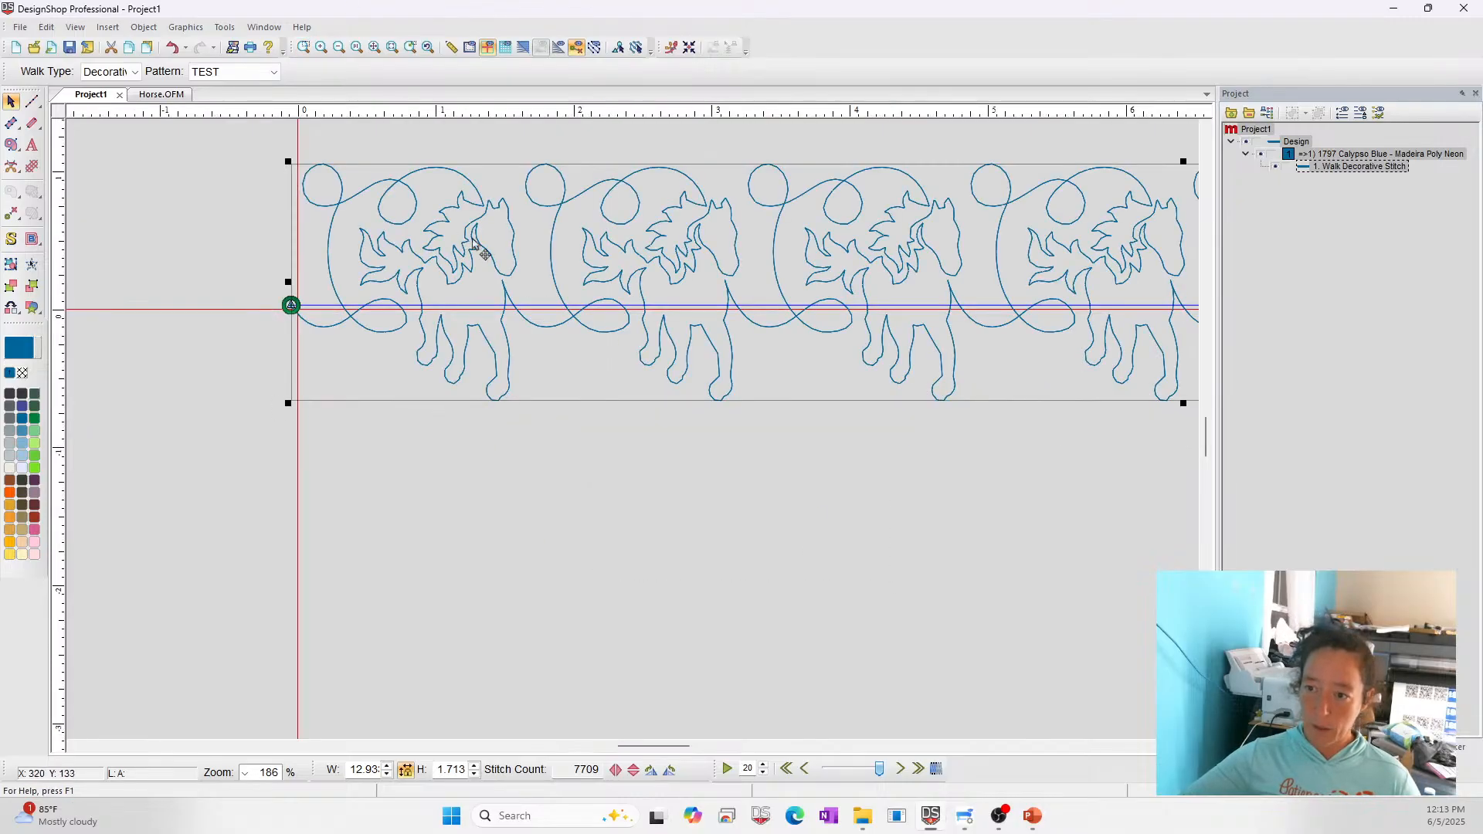
mouse_move(477, 241)
mouse_down()
mouse_move(503, 255)
mouse_move(489, 248)
mouse_up()
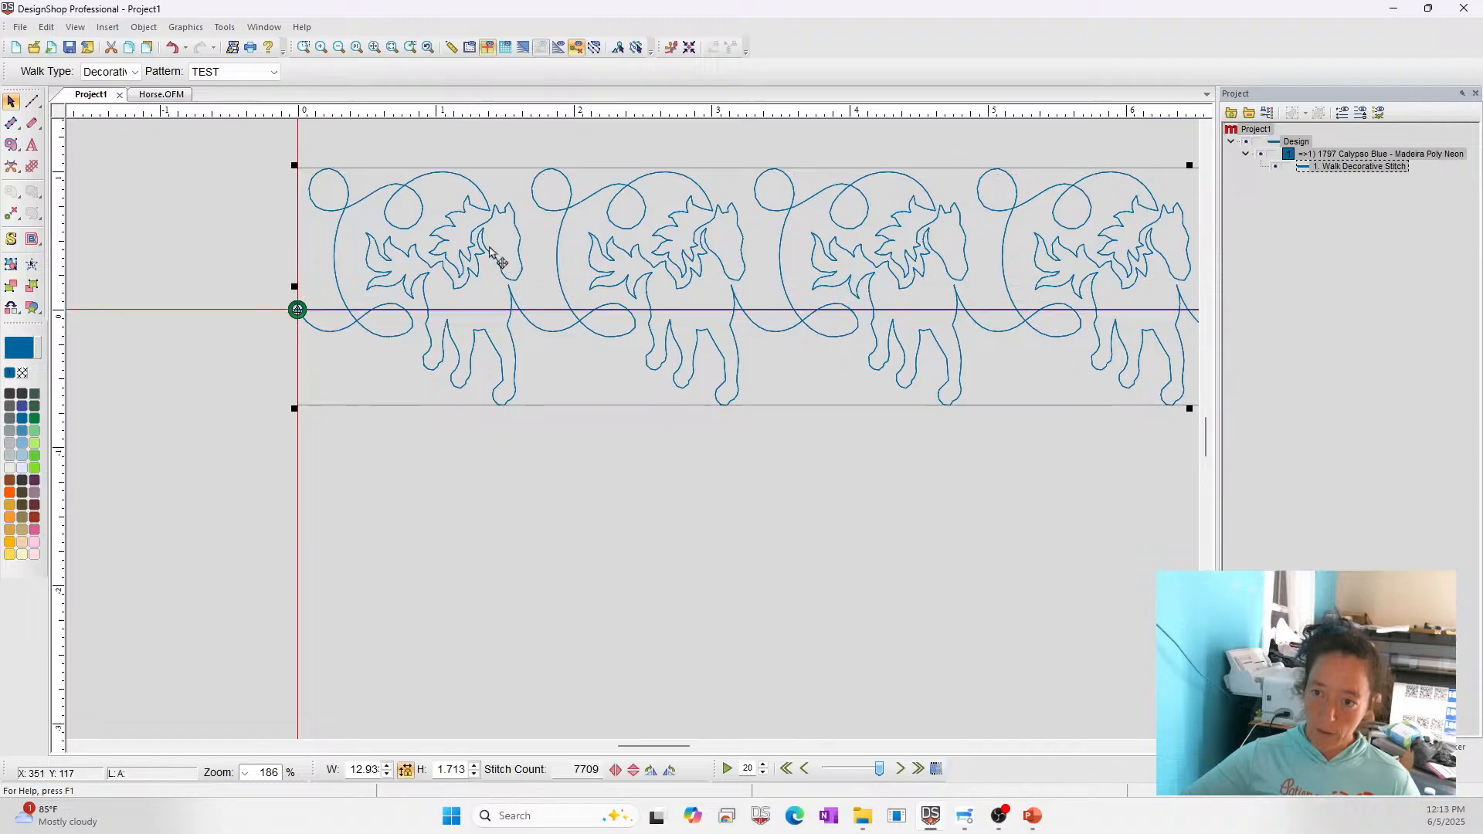
click(303, 47)
drag(246, 280, 341, 348)
drag(753, 454, 758, 447)
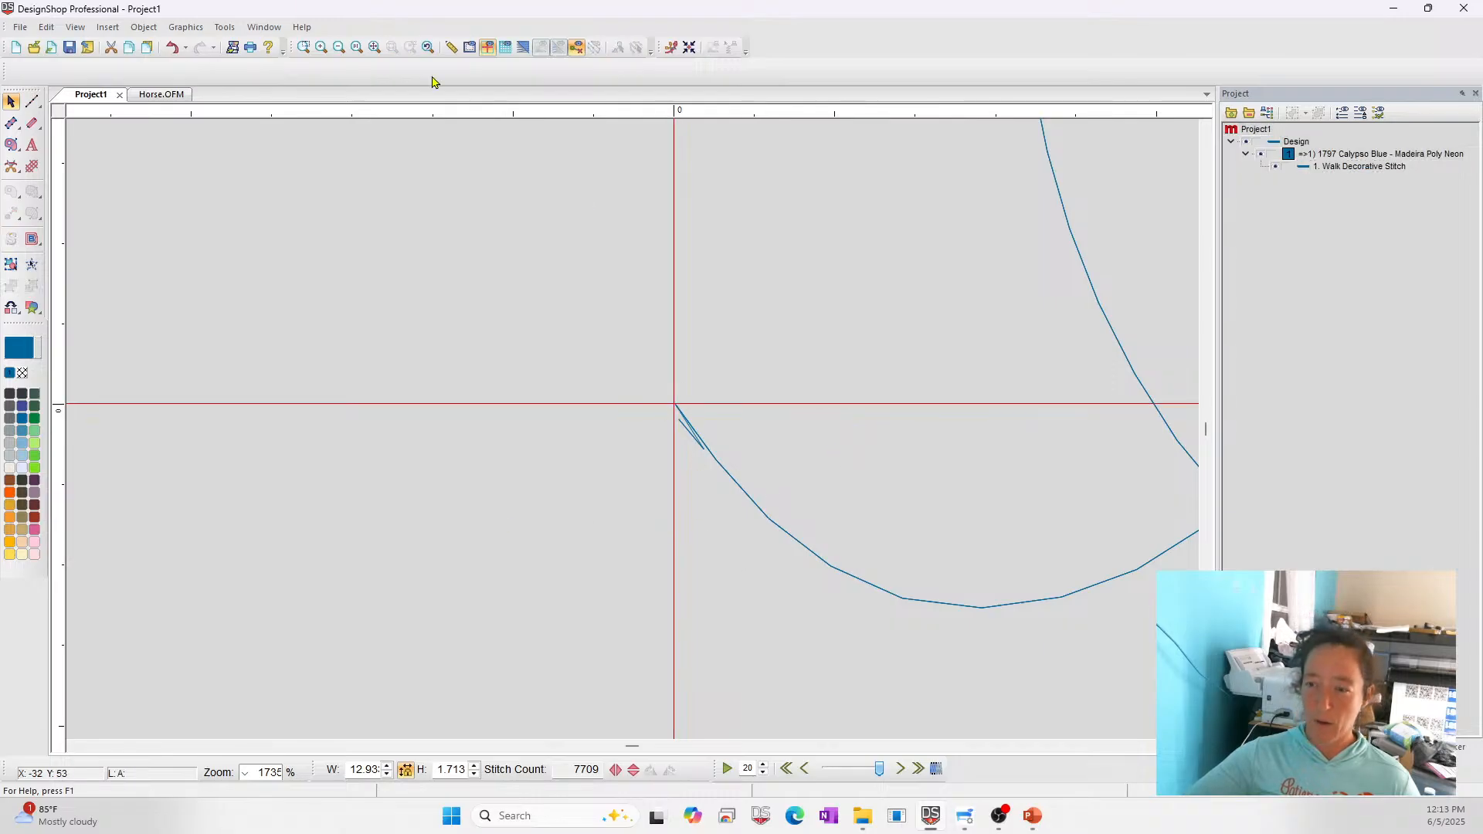
click(375, 47)
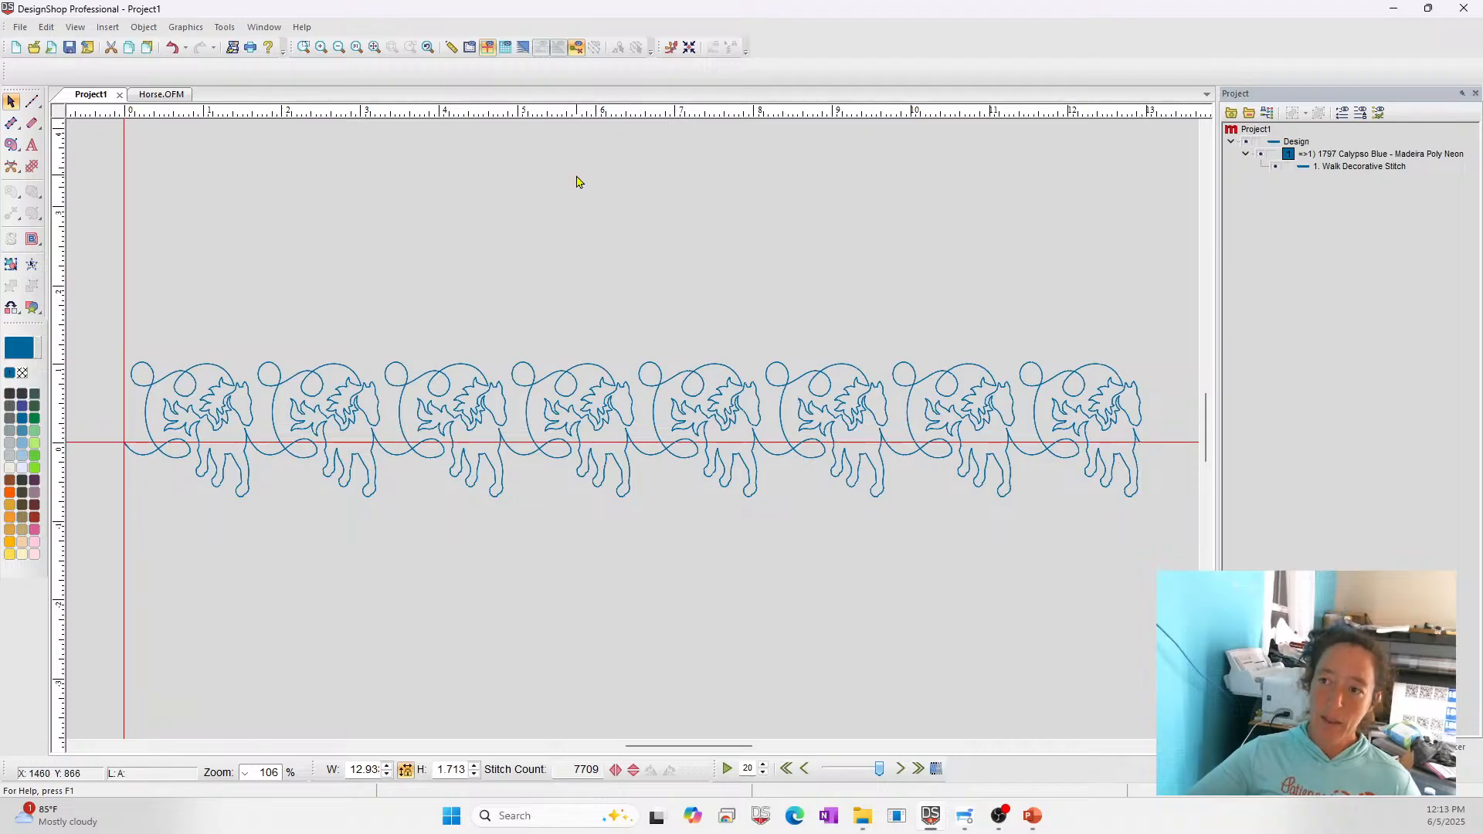
Try to resize the decorative walk line to a height of 6 inches, and undo the resize
click(378, 415)
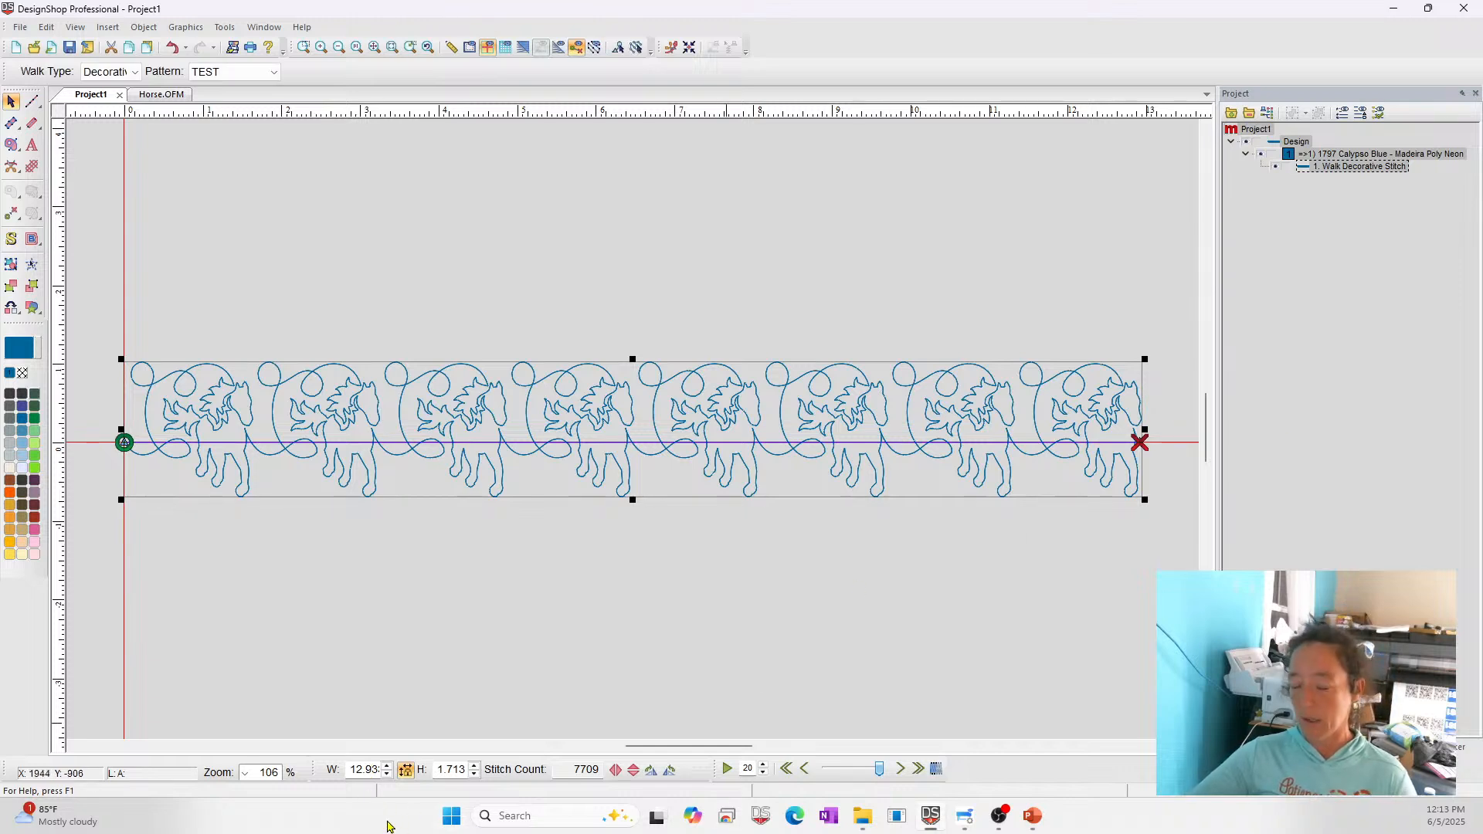
double_click(447, 768)
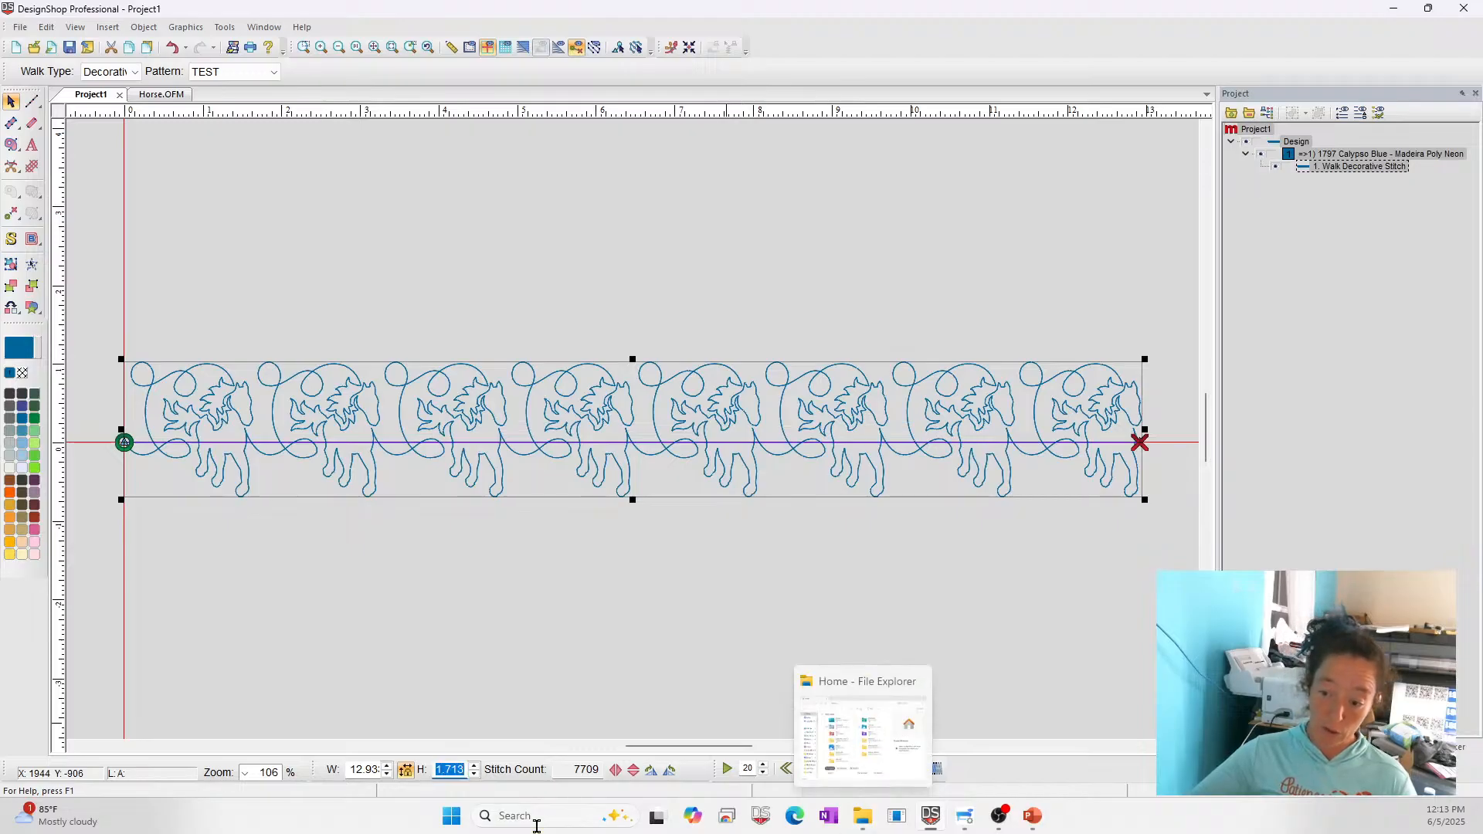
text(6)
key(Return)
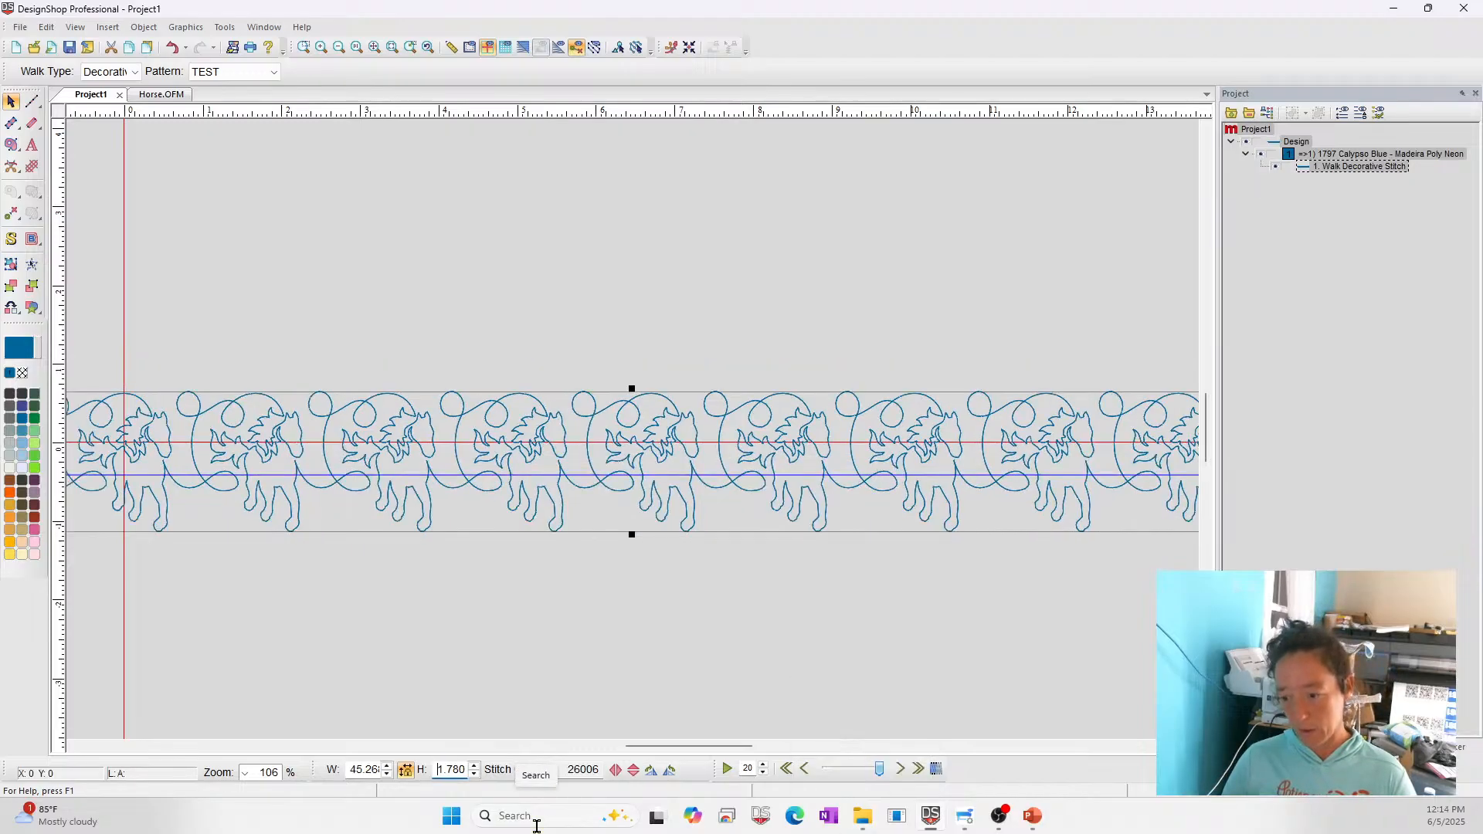
double_click(453, 770)
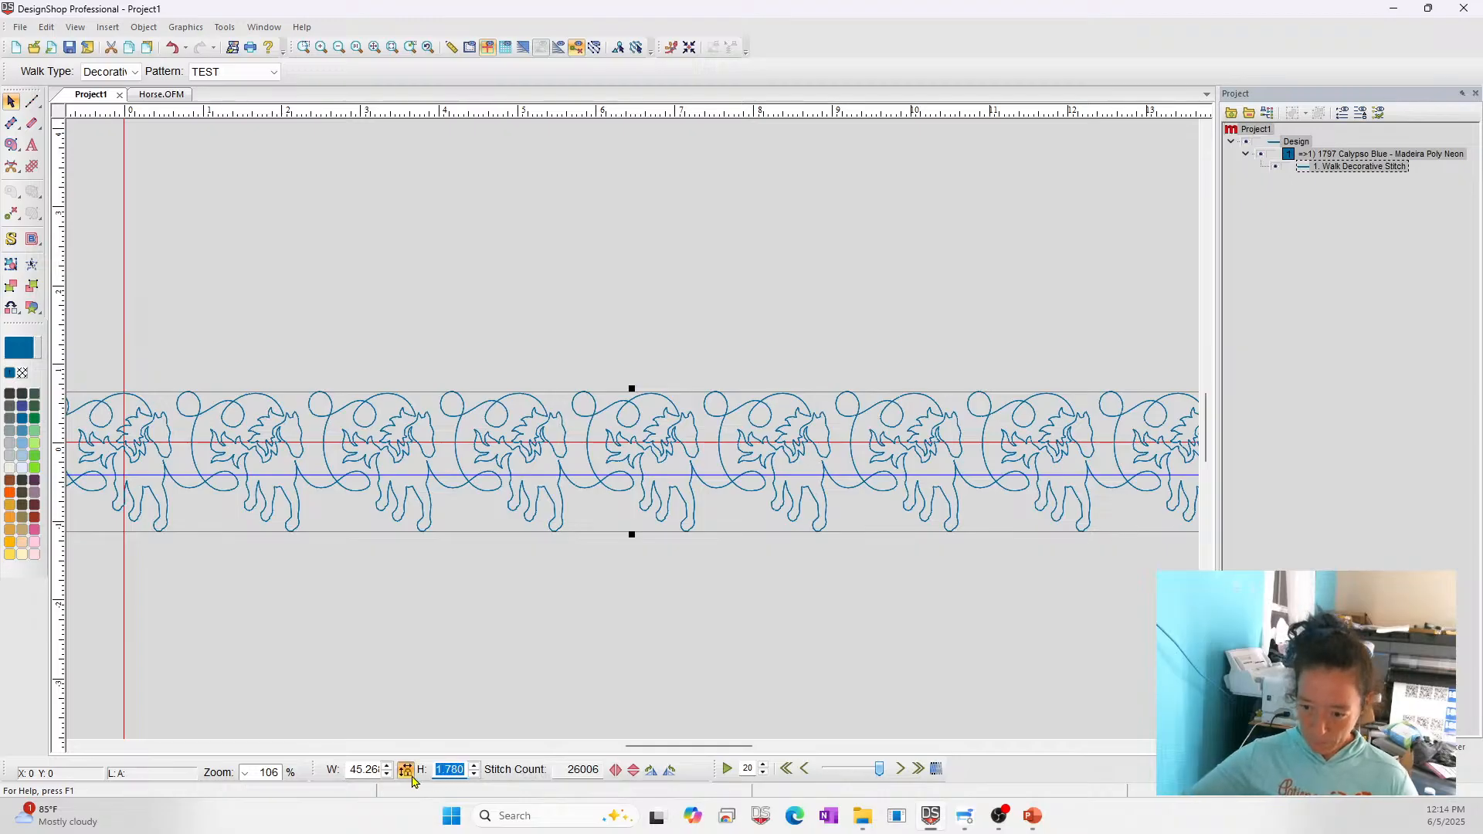
key(ctrl+z)
Set the decorative walk line's pattern width and height both to 300% in its object properties
right_click(632, 424)
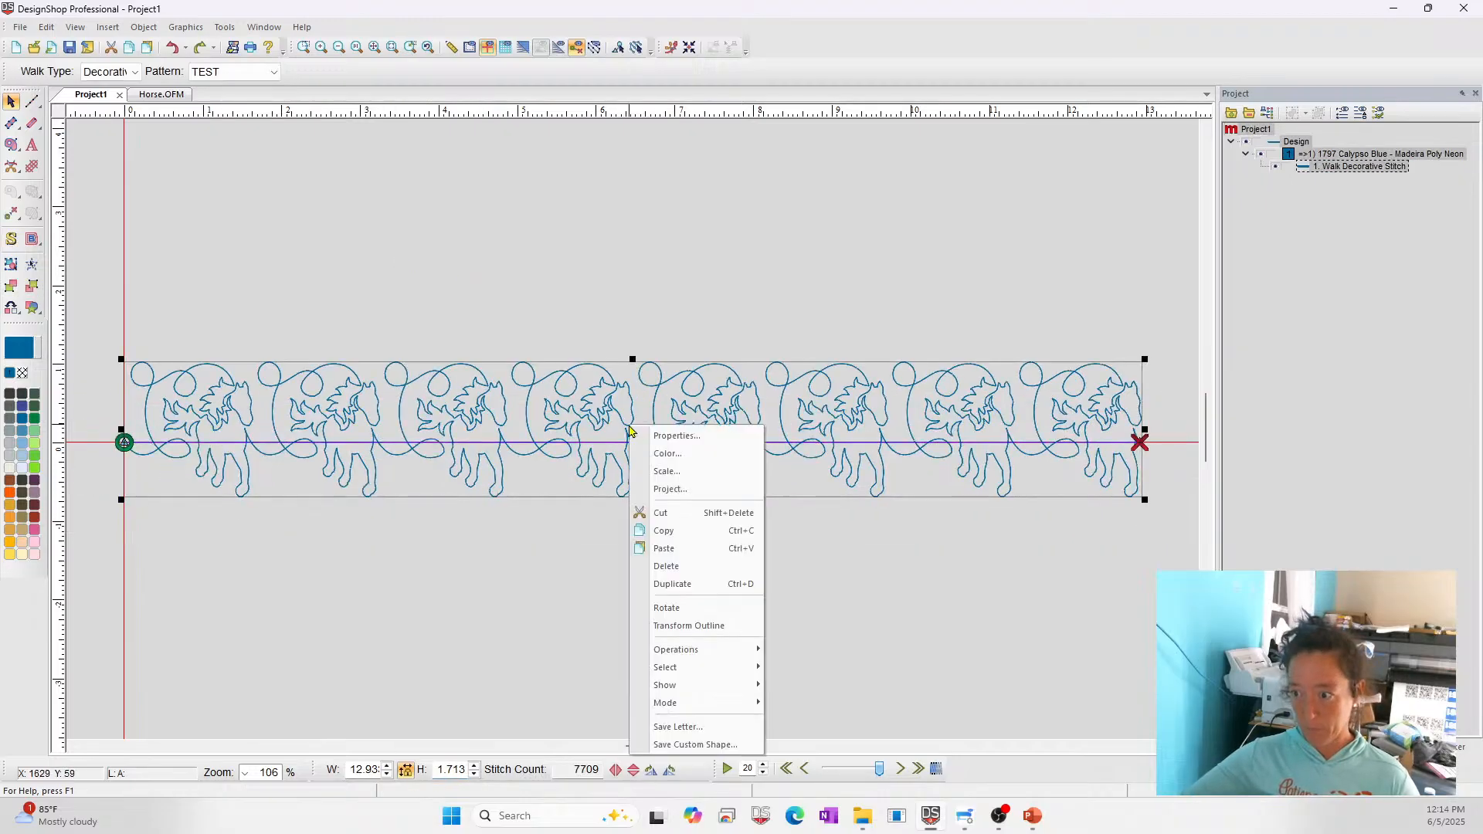
click(661, 434)
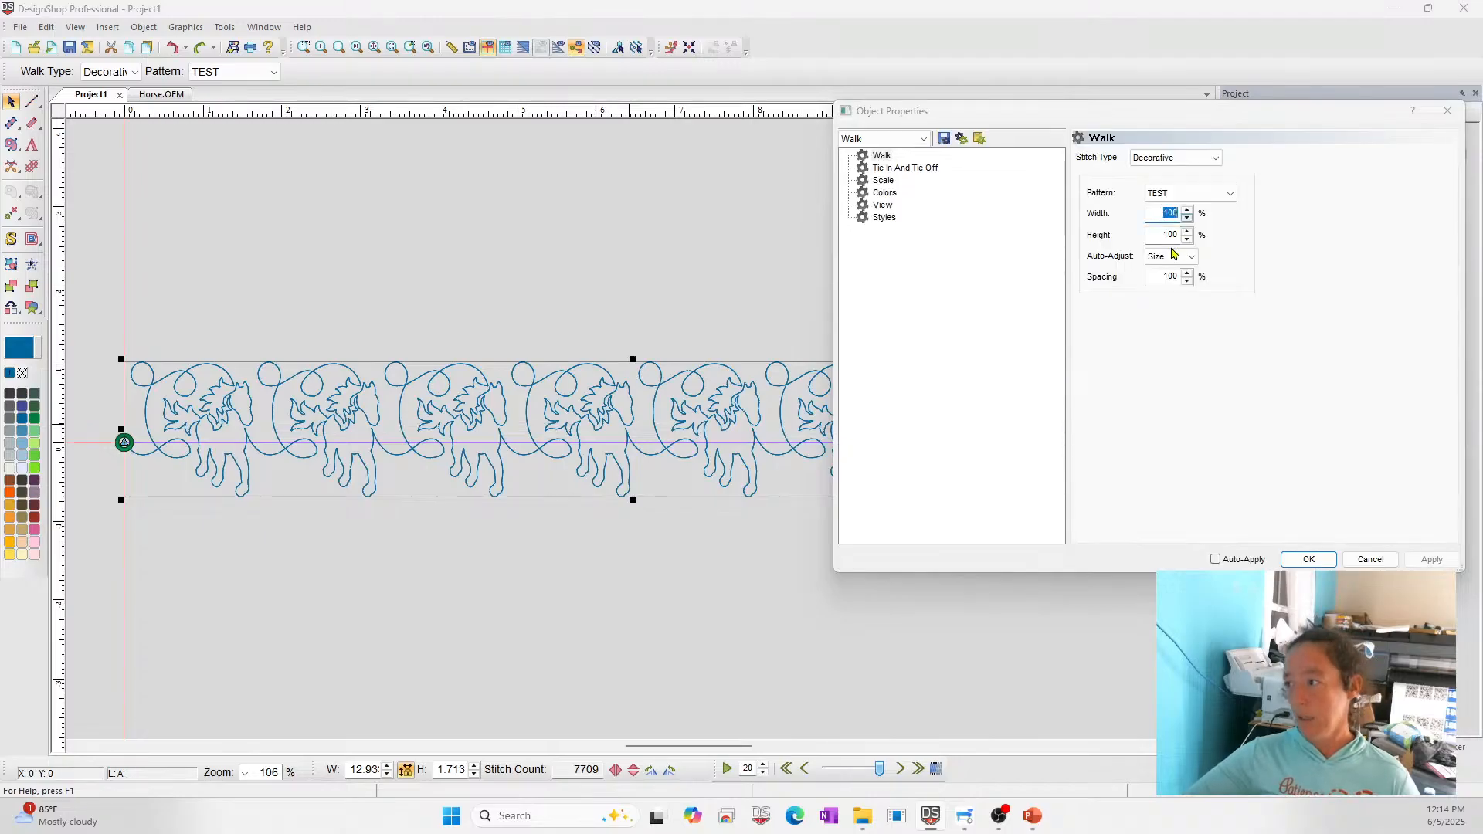
double_click(1169, 234)
text(300)
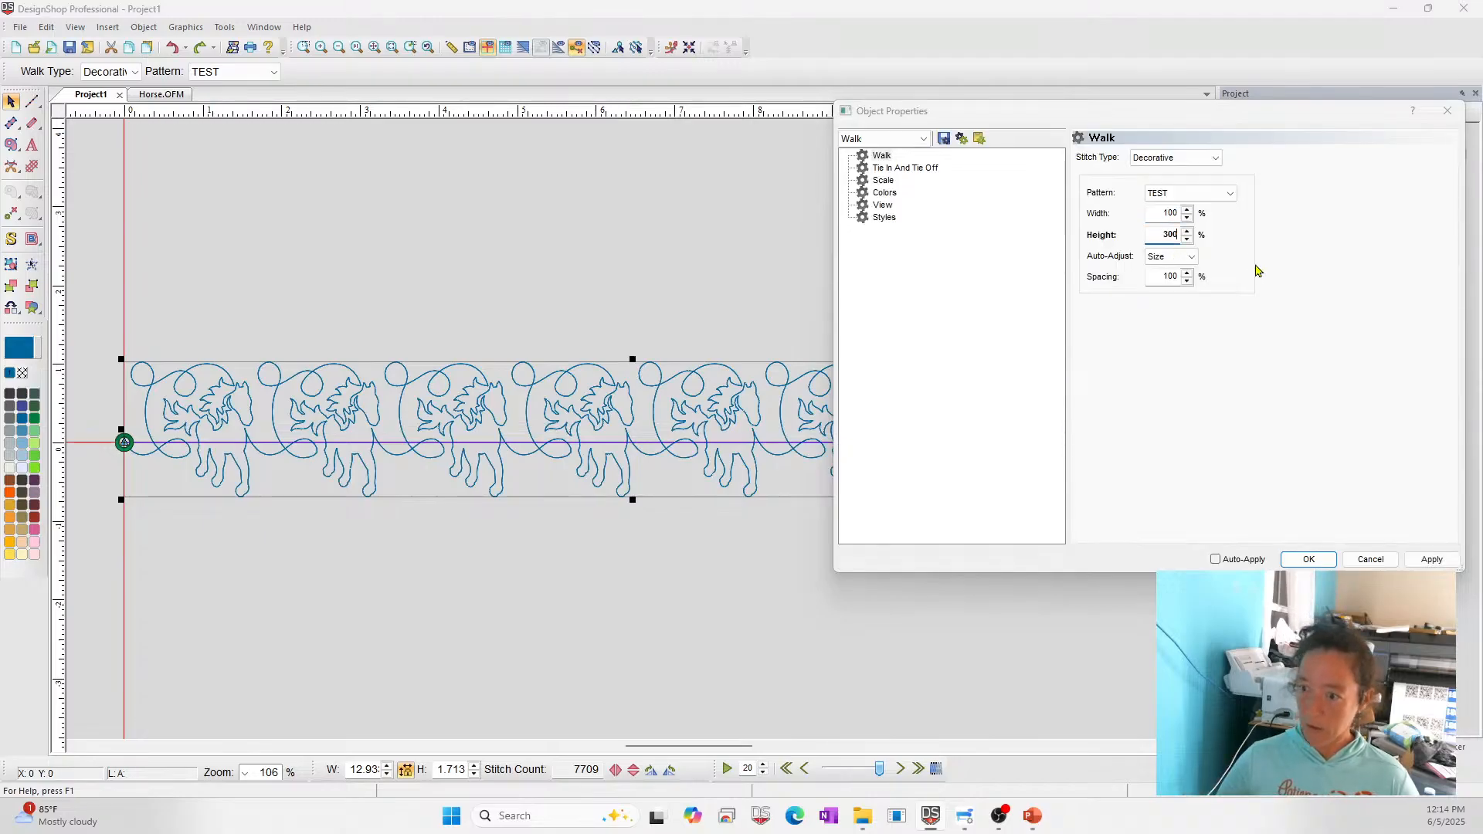
double_click(1172, 213)
text(300)
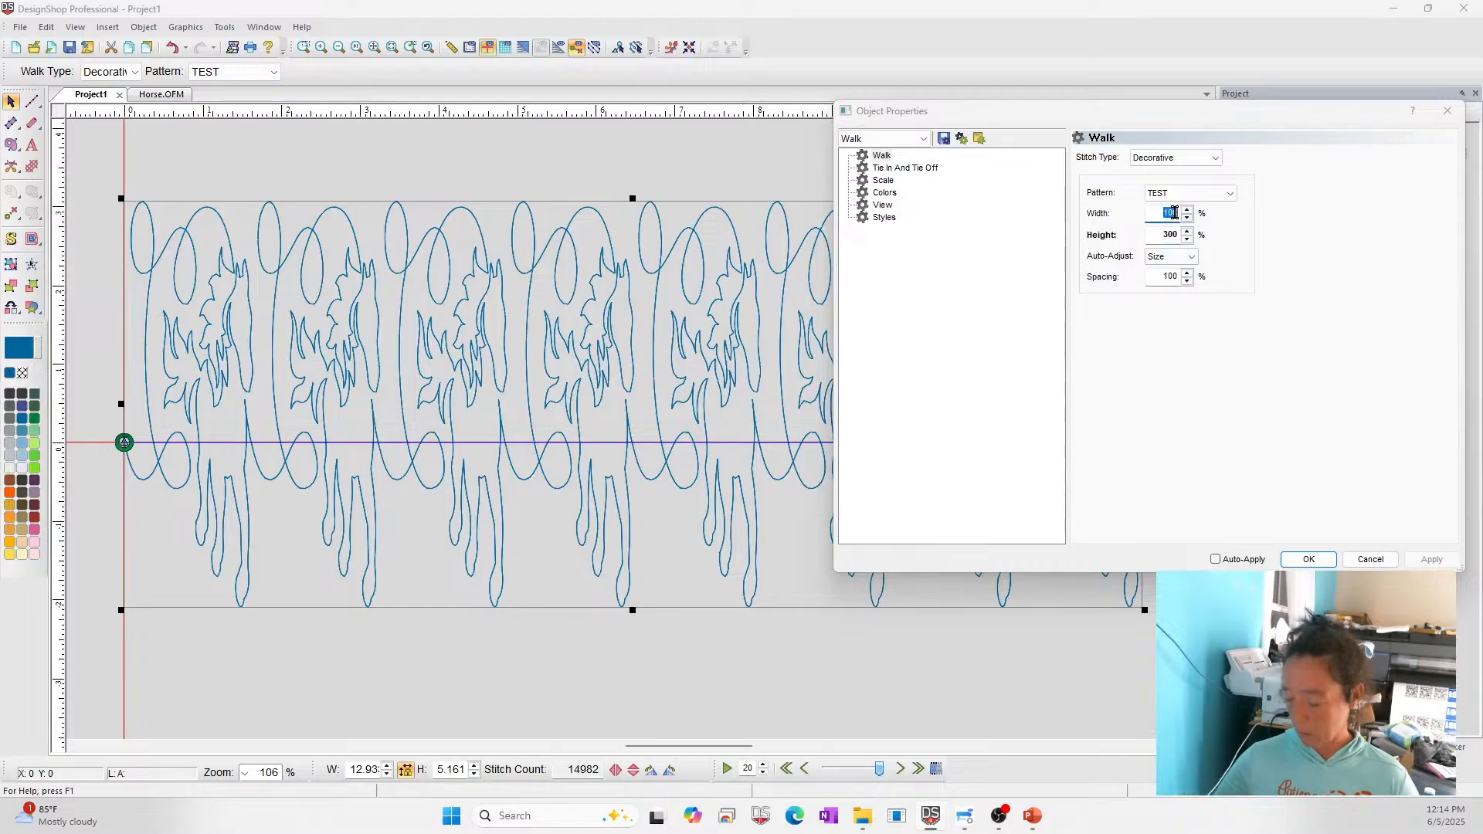
click(1308, 560)
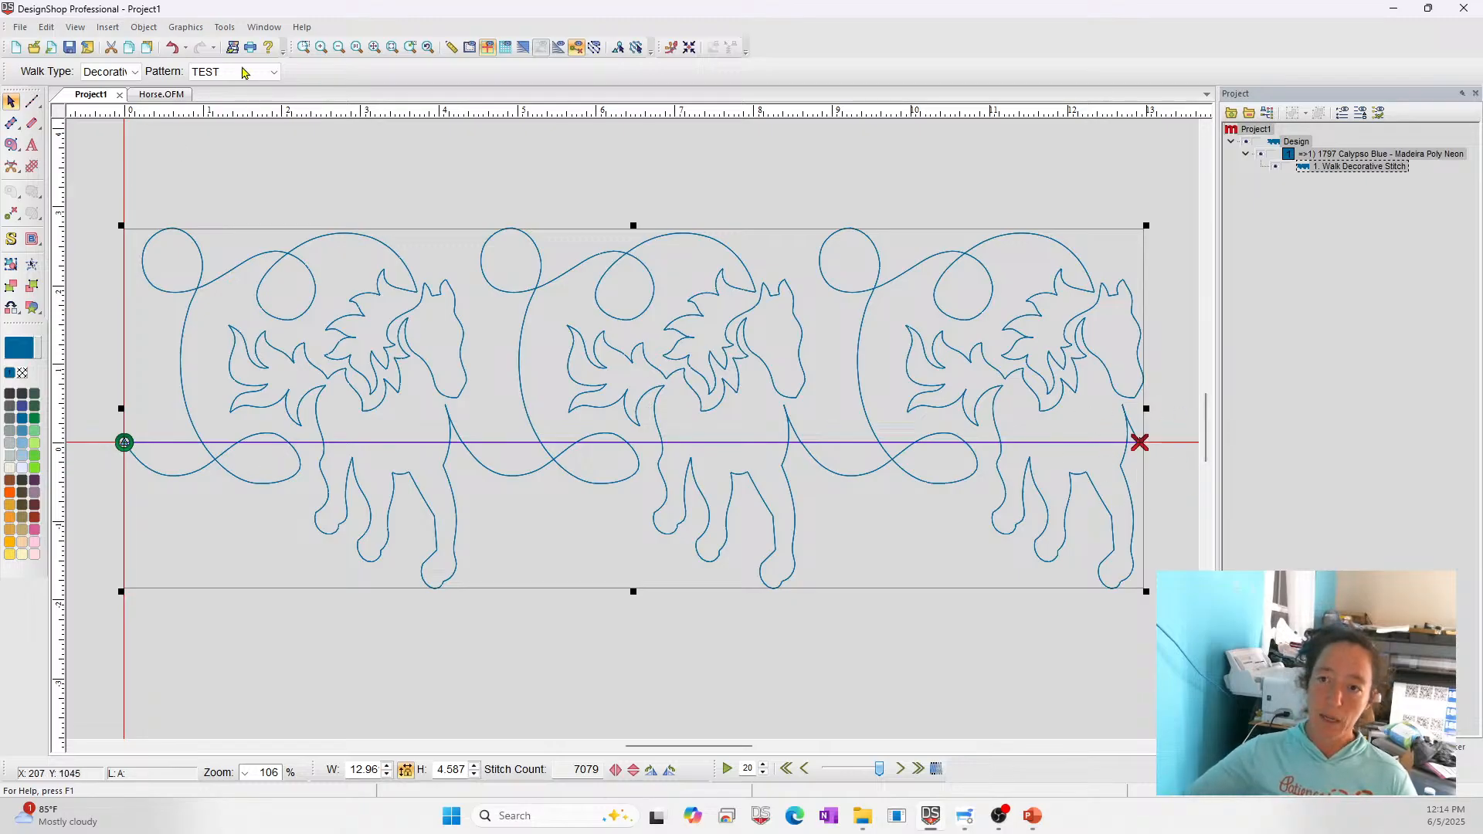
Display the hoop around the design and change it to the Rect - P (17.25 x 11.75 in.) hoop
click(469, 47)
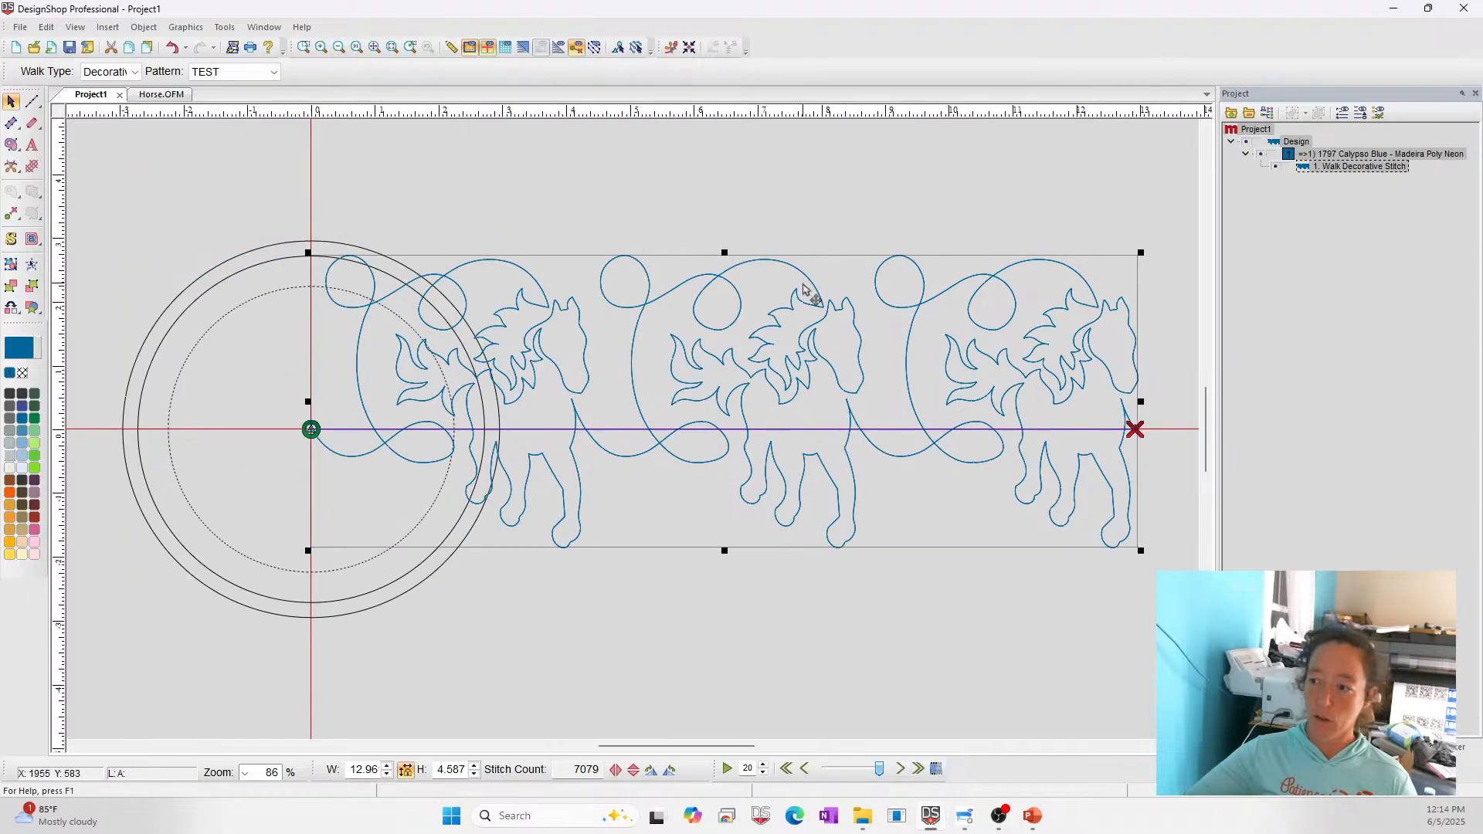
right_click(470, 48)
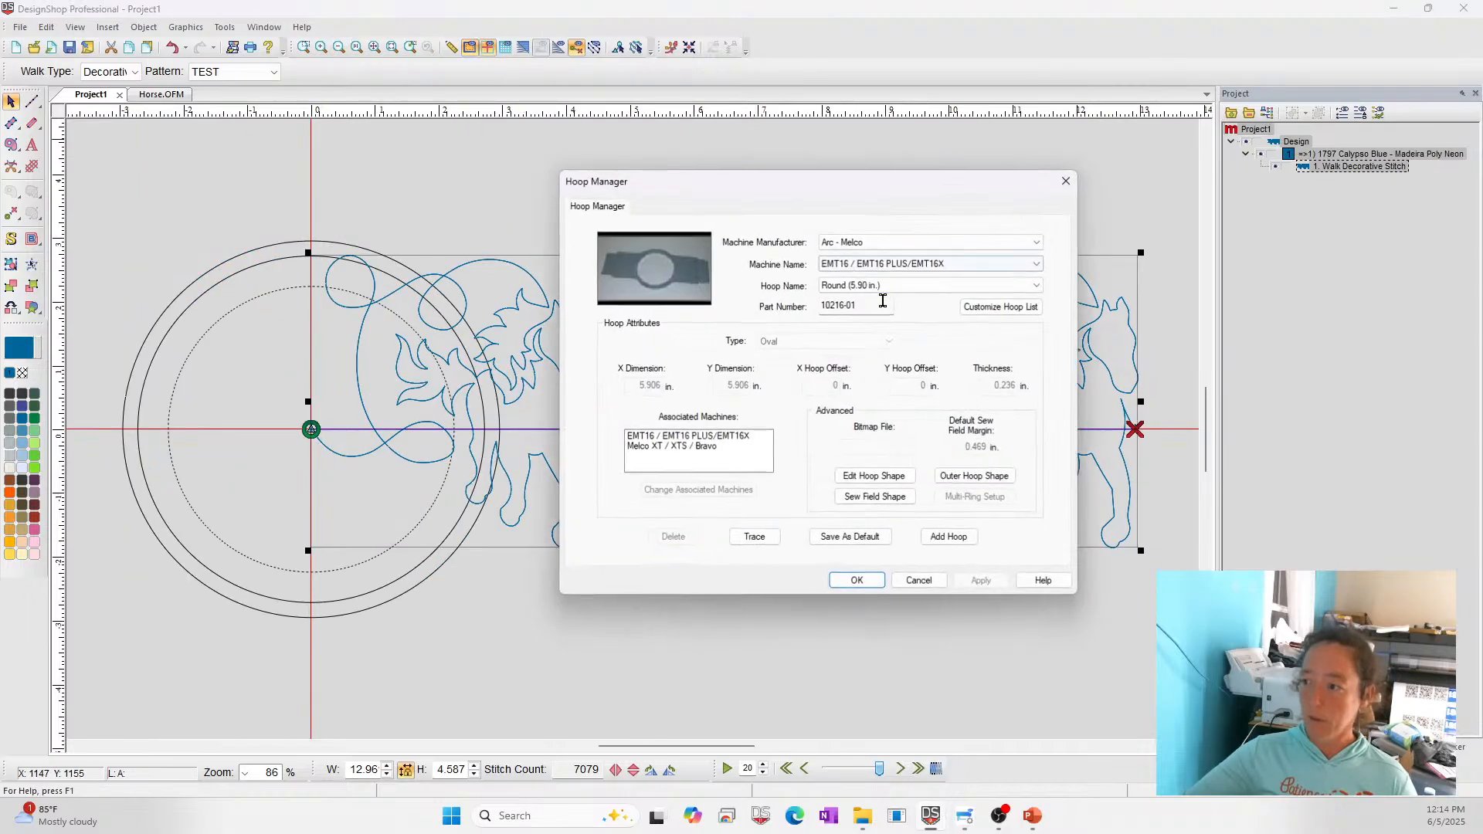
click(888, 285)
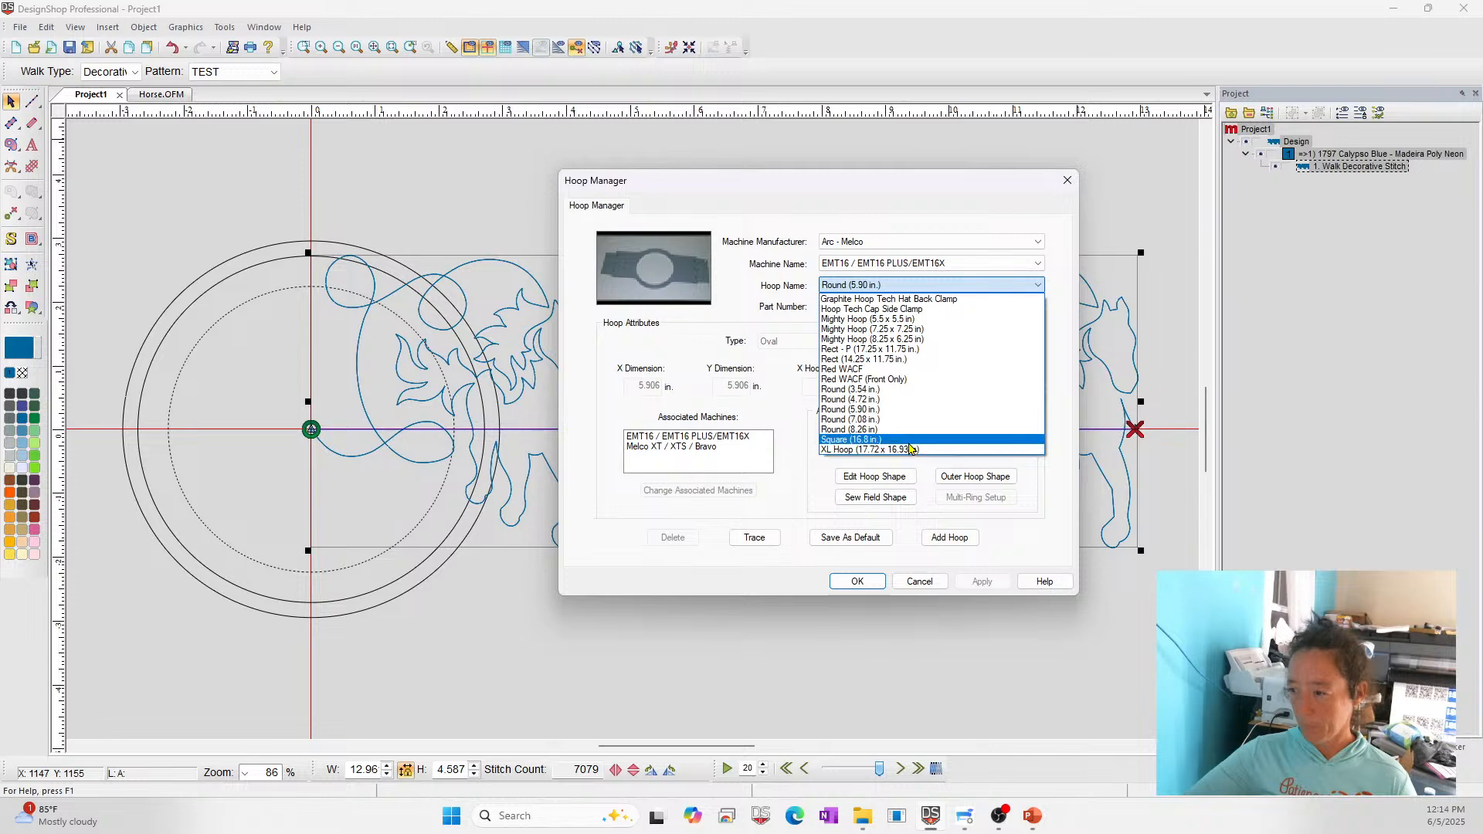
click(888, 350)
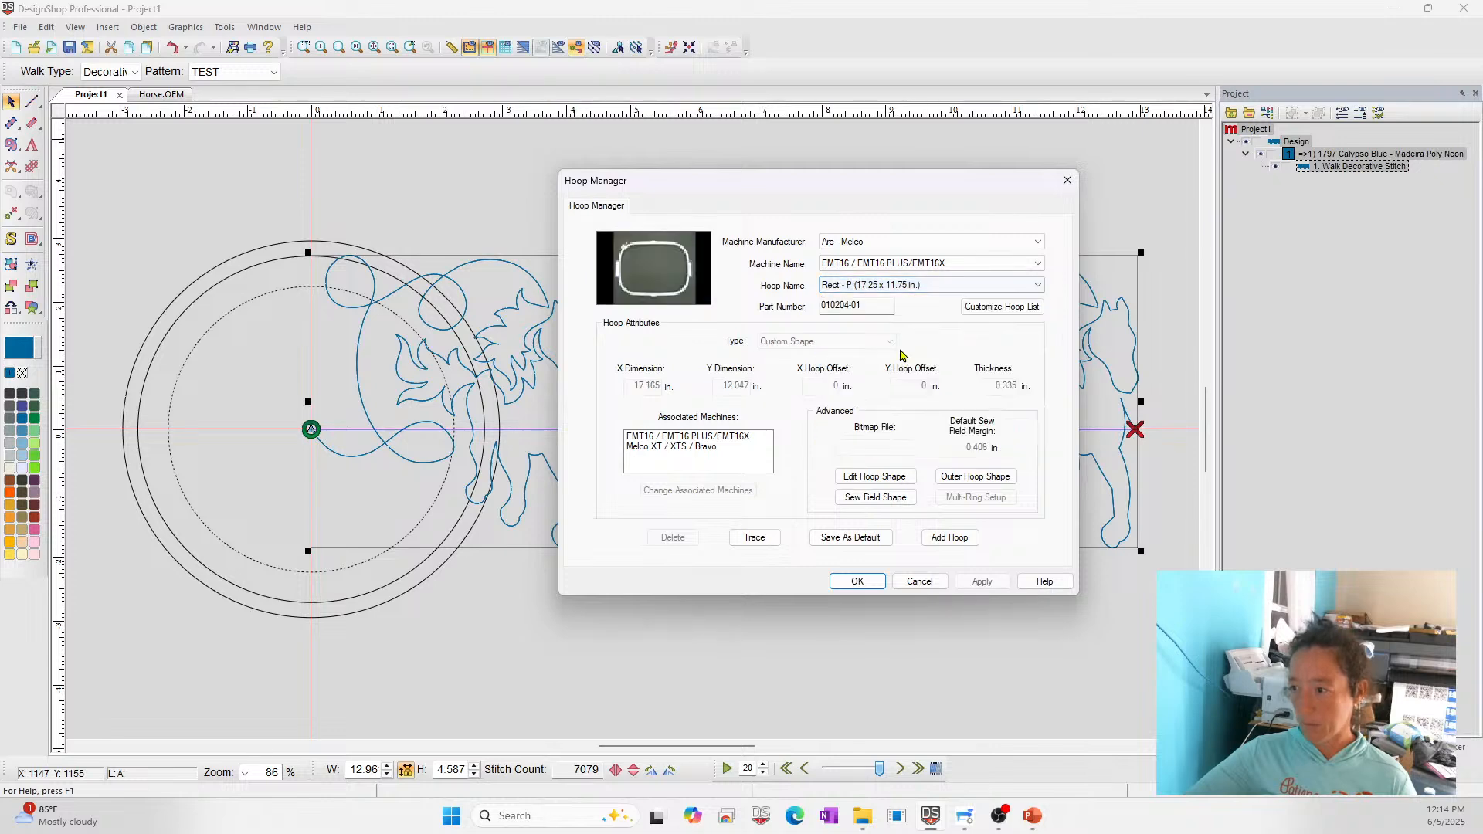
click(974, 581)
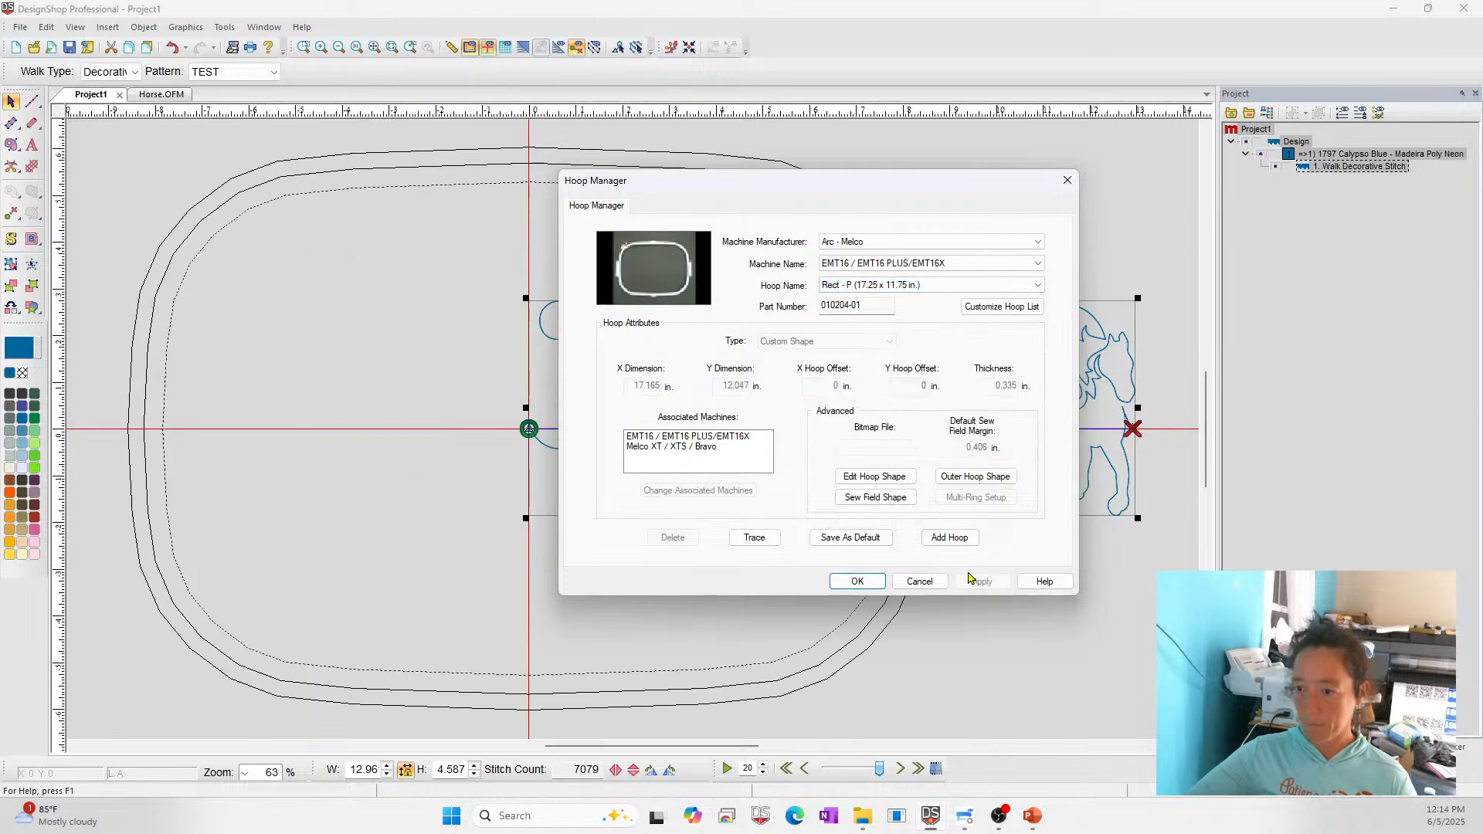
click(857, 581)
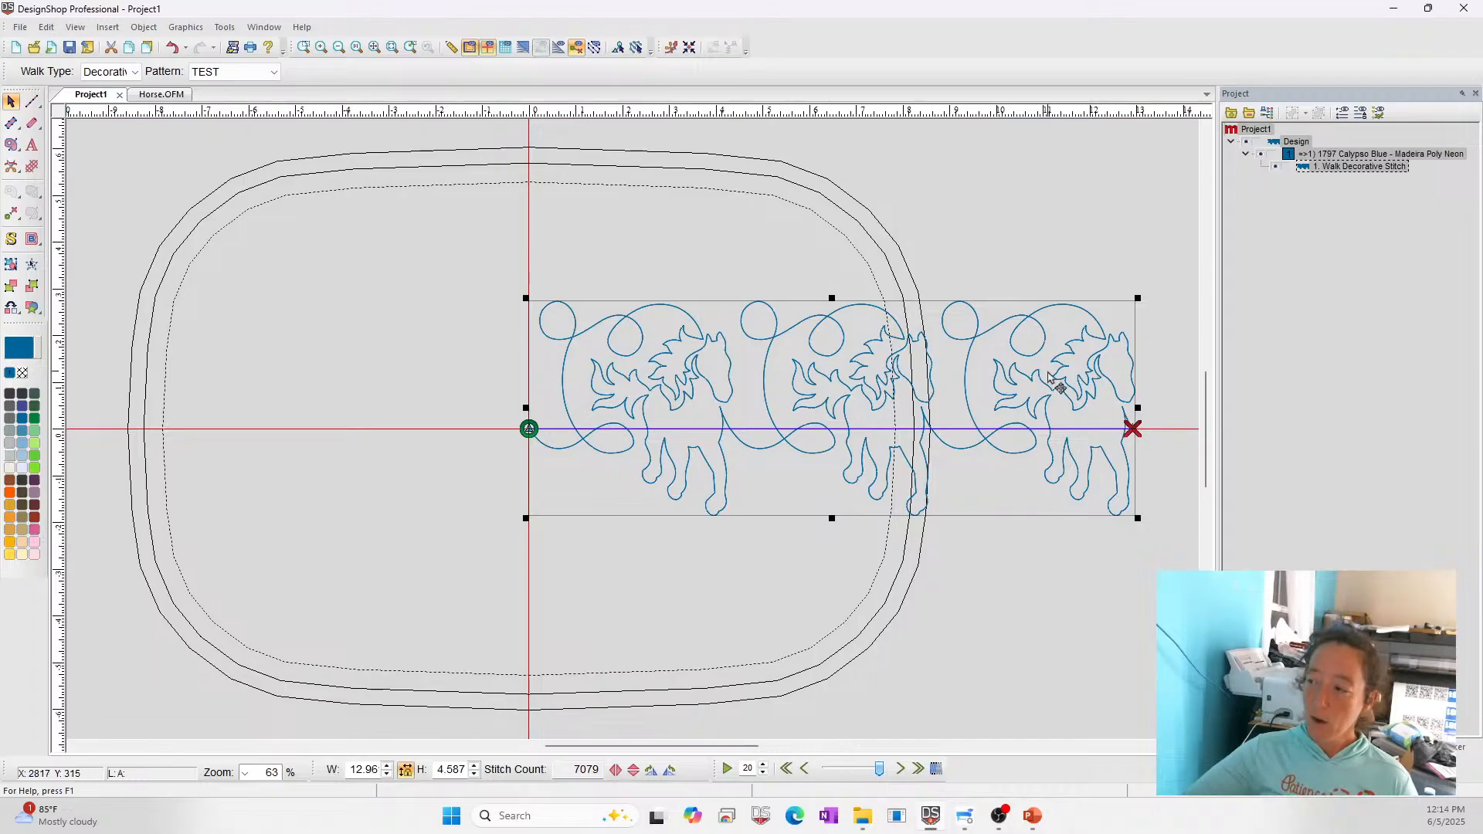
Move the horse walk line out across the hoop's left edge, then reposition it fully inside the hoop along the horizontal axis
drag(1025, 355, 122, 344)
click(317, 509)
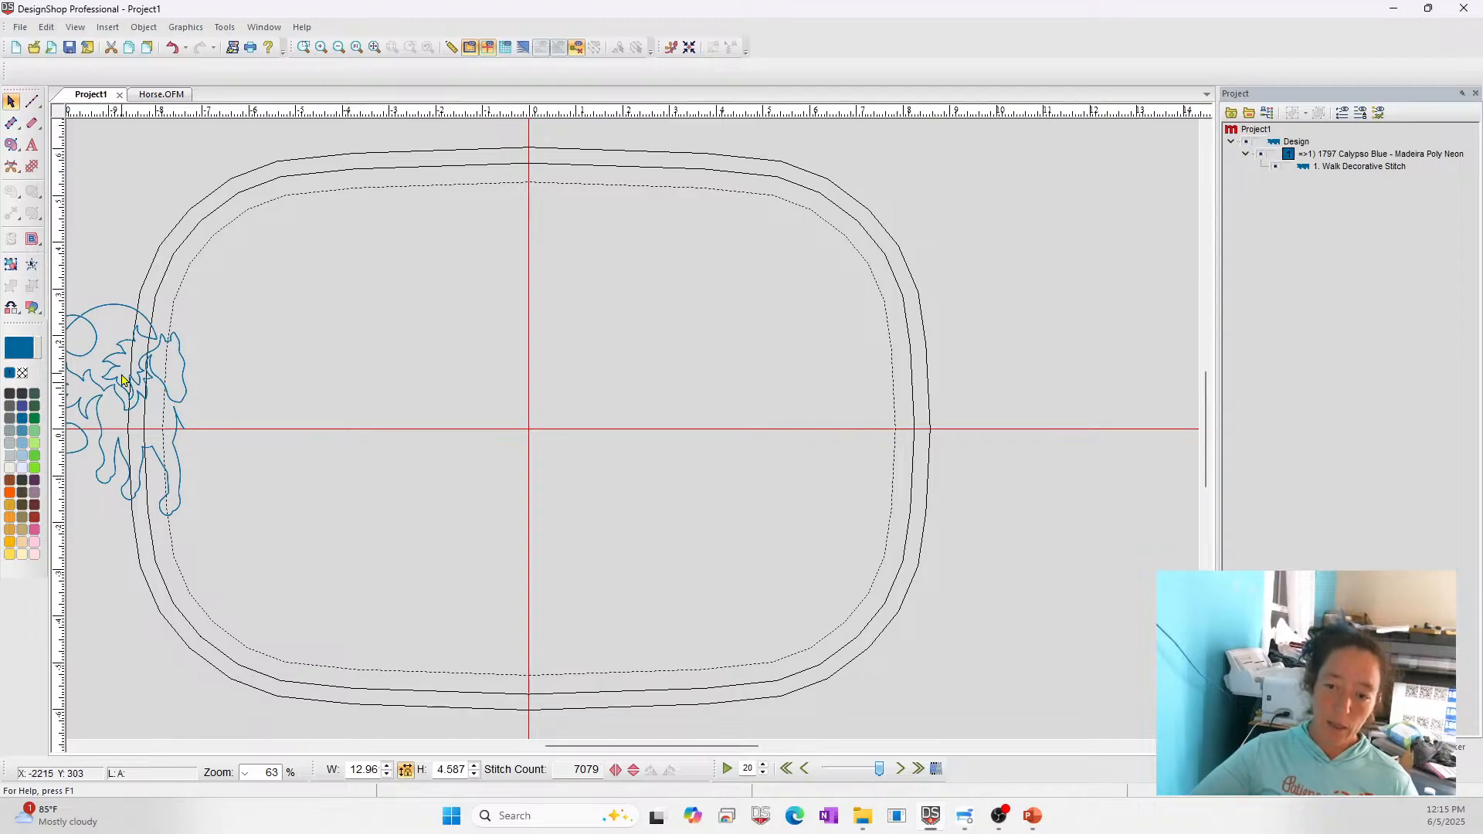
drag(81, 329, 692, 324)
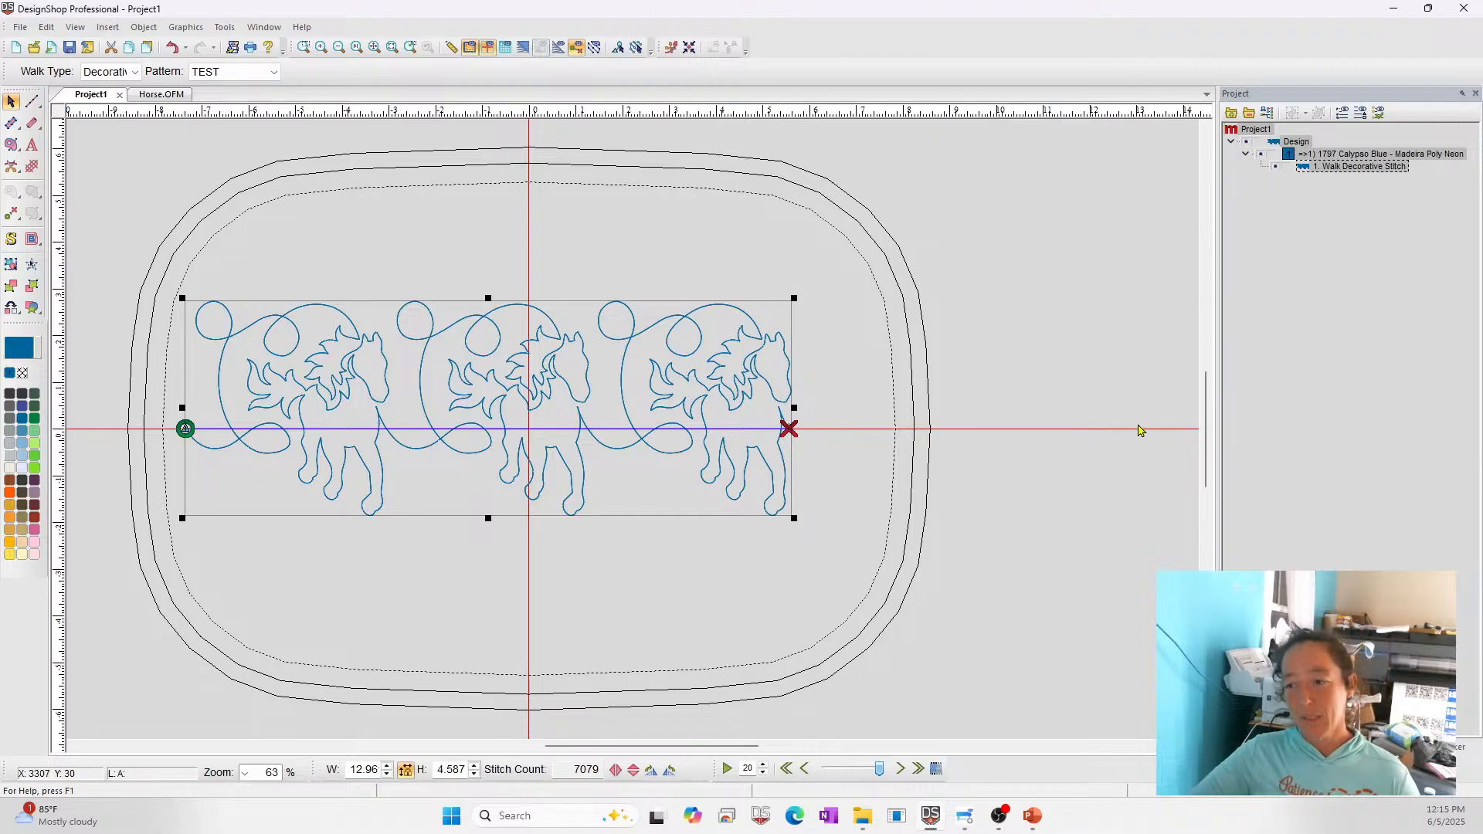
click(1143, 429)
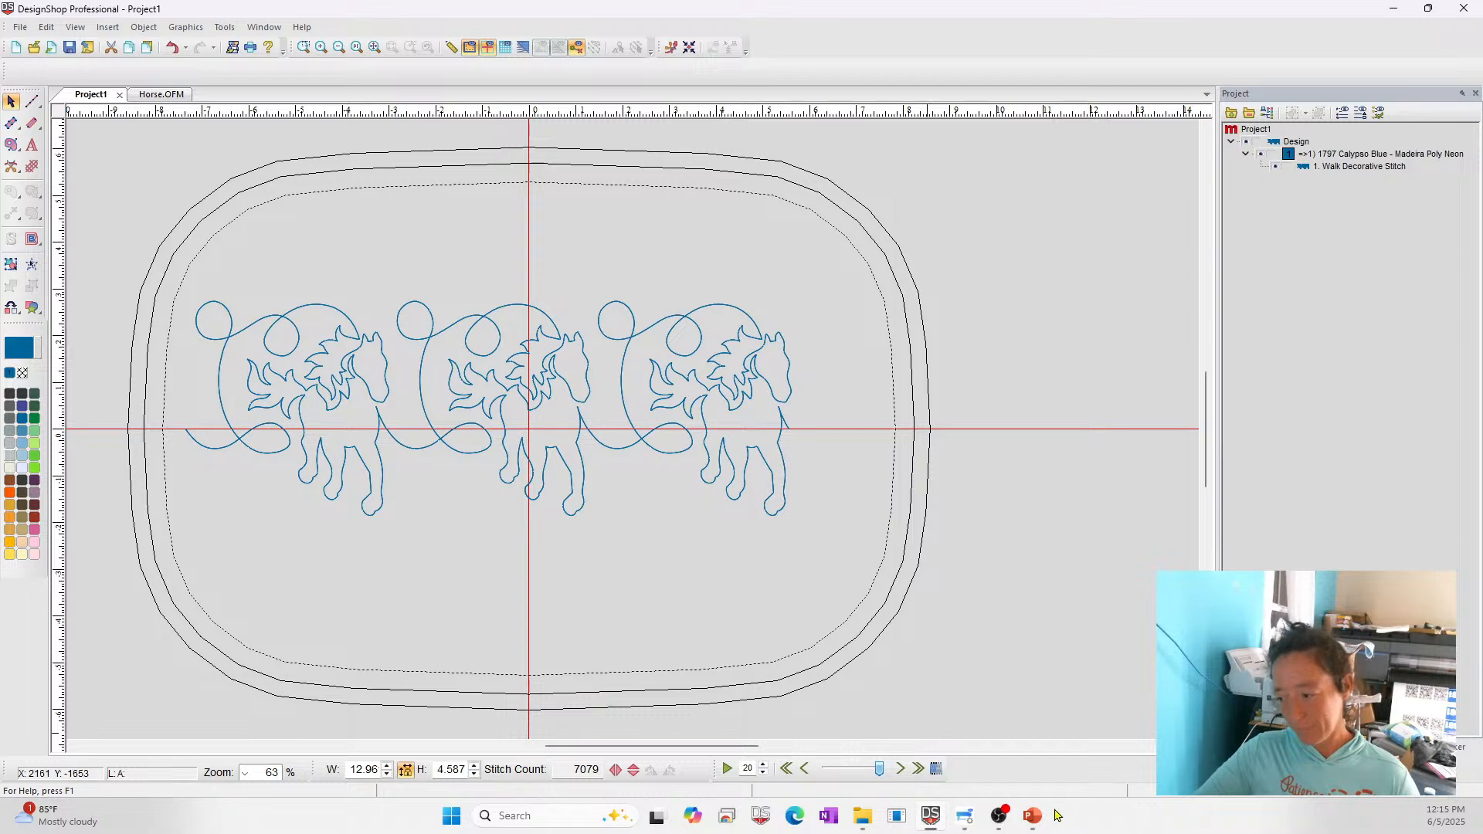
Switch to the PowerPoint slide show with the viewer questions
mouse_move(1035, 822)
click(1048, 751)
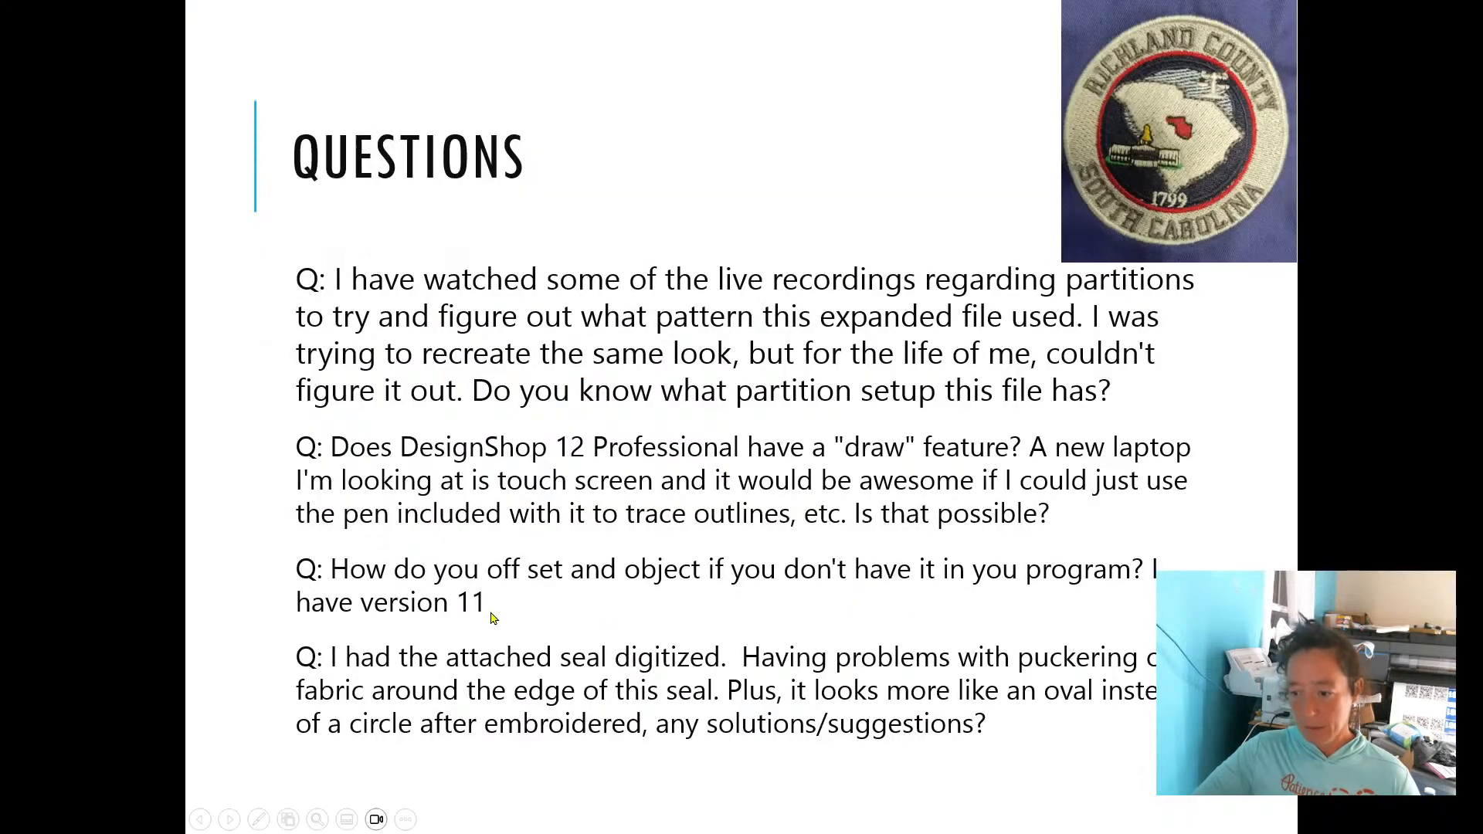
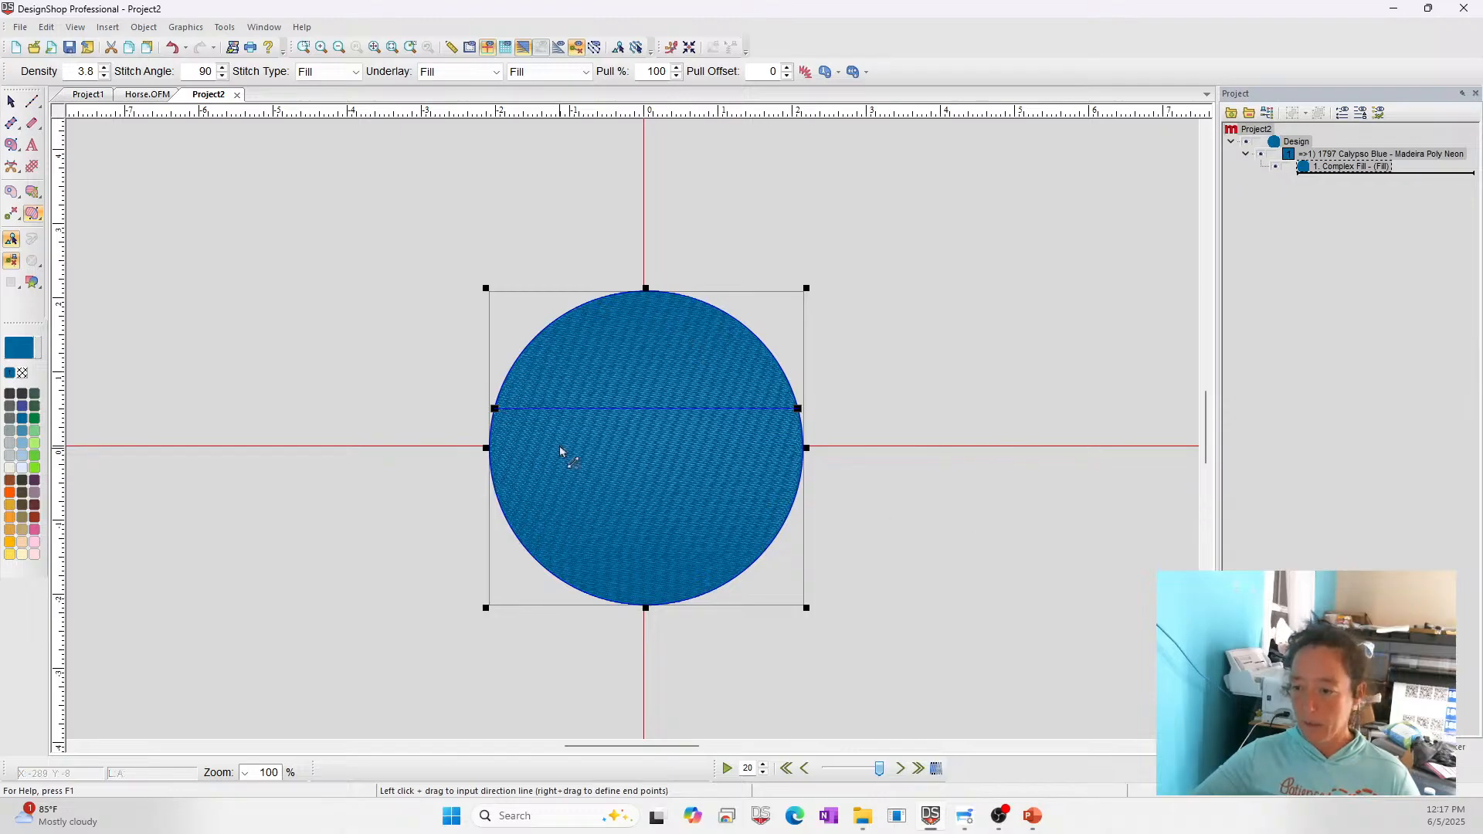
Select the circular complex fill in Project2 and set its pull compensation to 80%
click(11, 102)
click(800, 478)
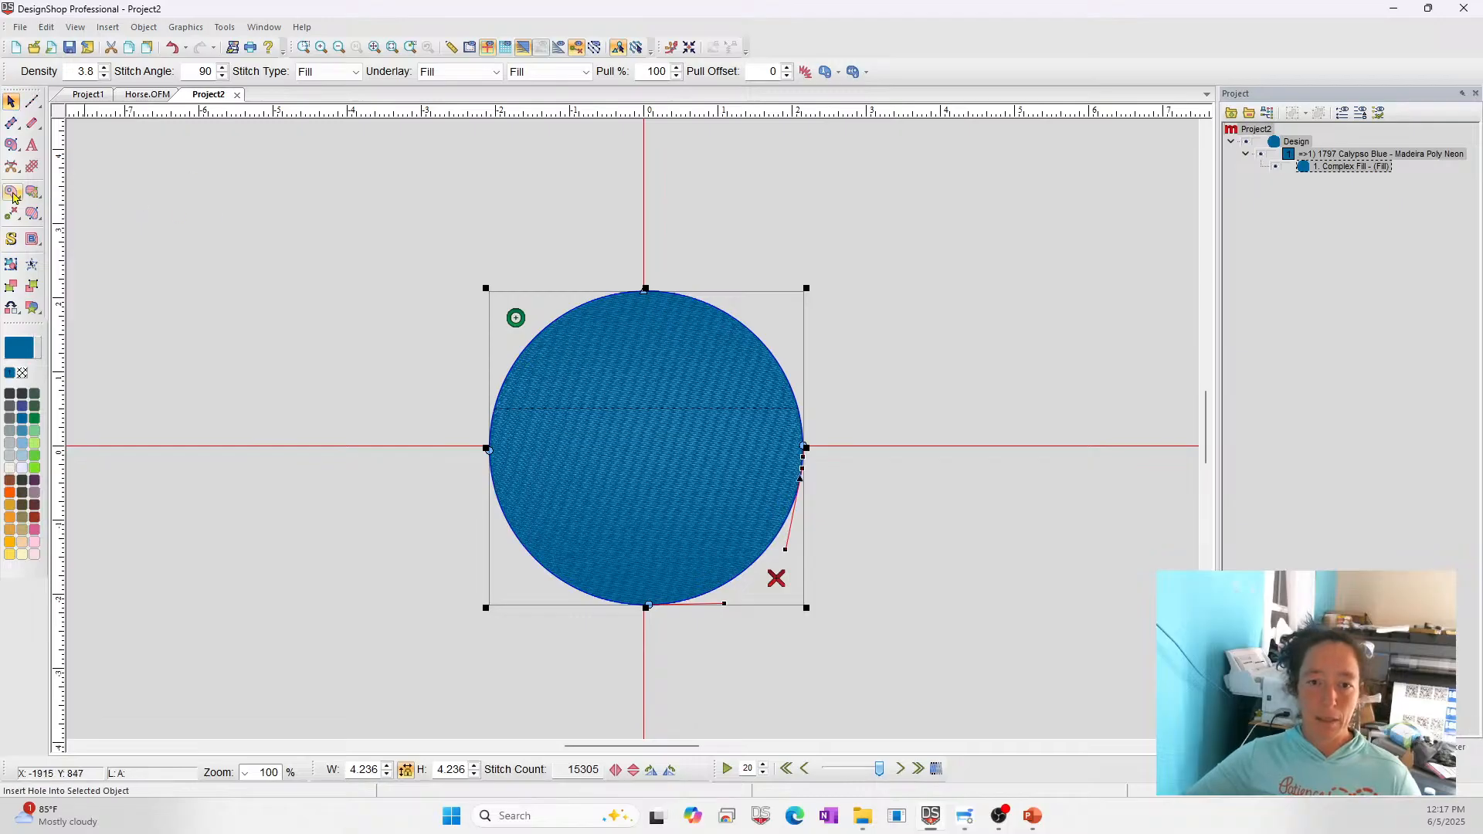
click(193, 242)
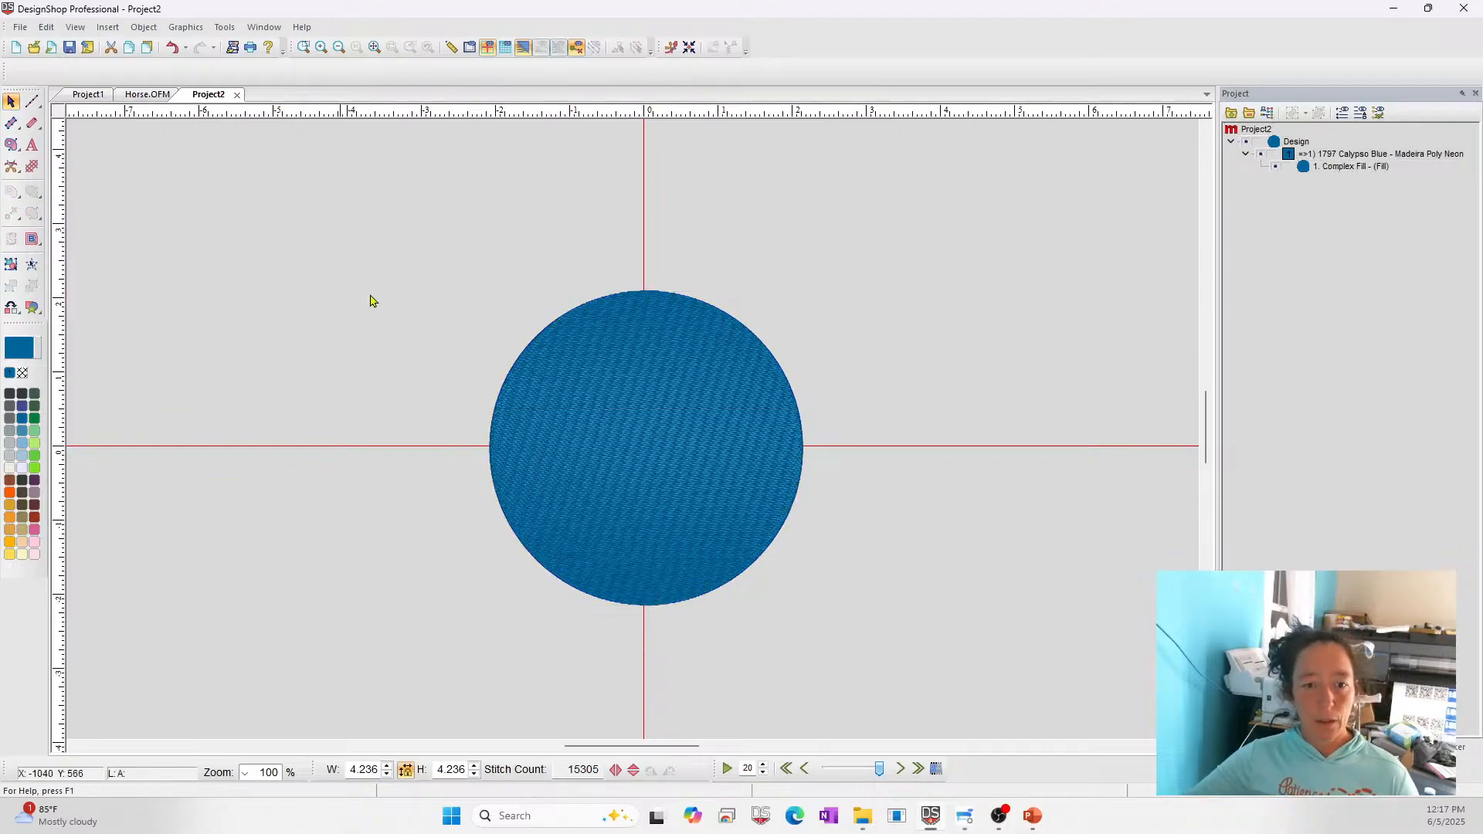
click(649, 395)
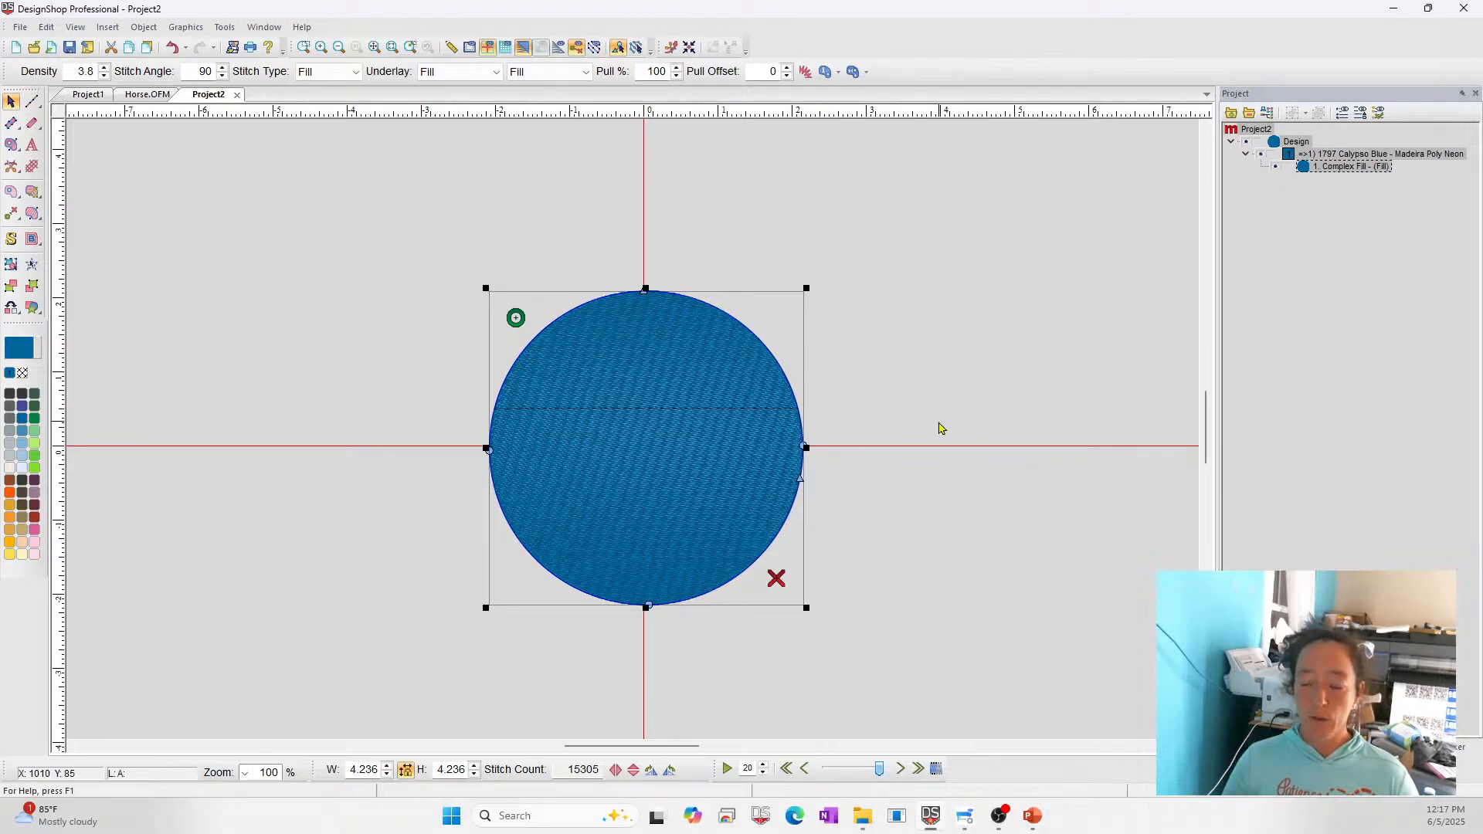
click(304, 47)
drag(509, 286, 904, 430)
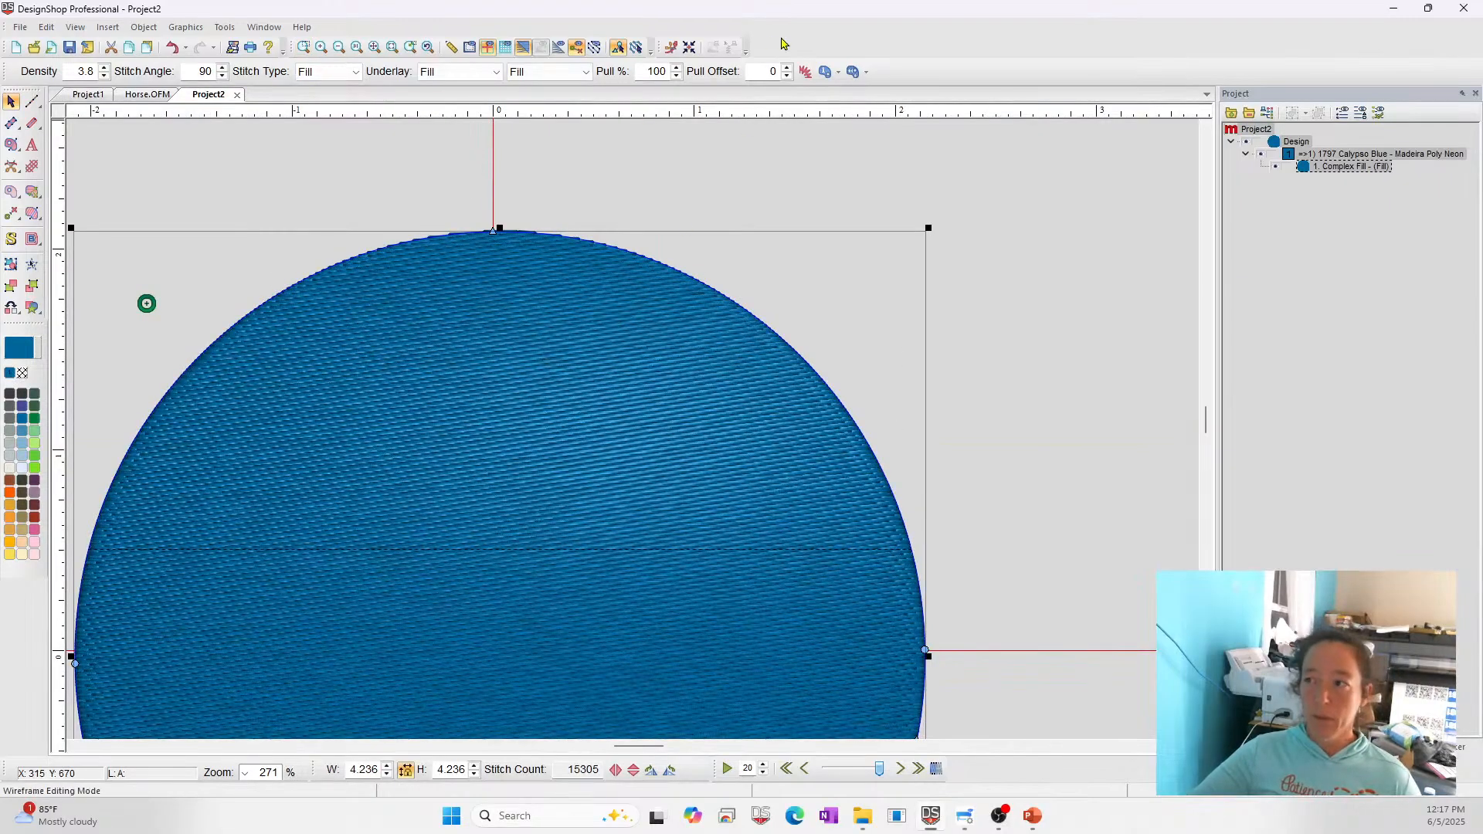
double_click(668, 71)
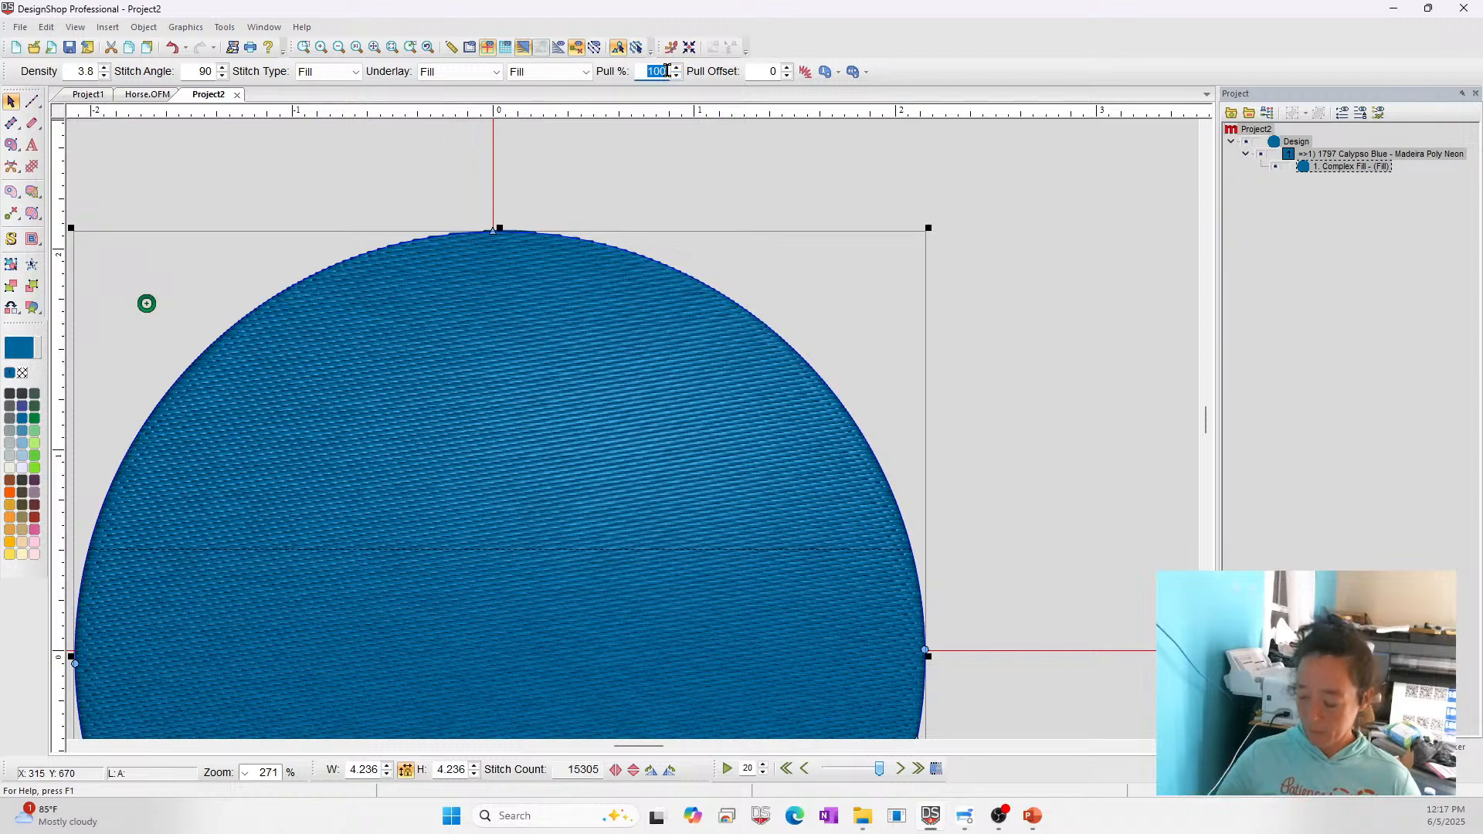
text(80)
key(Return)
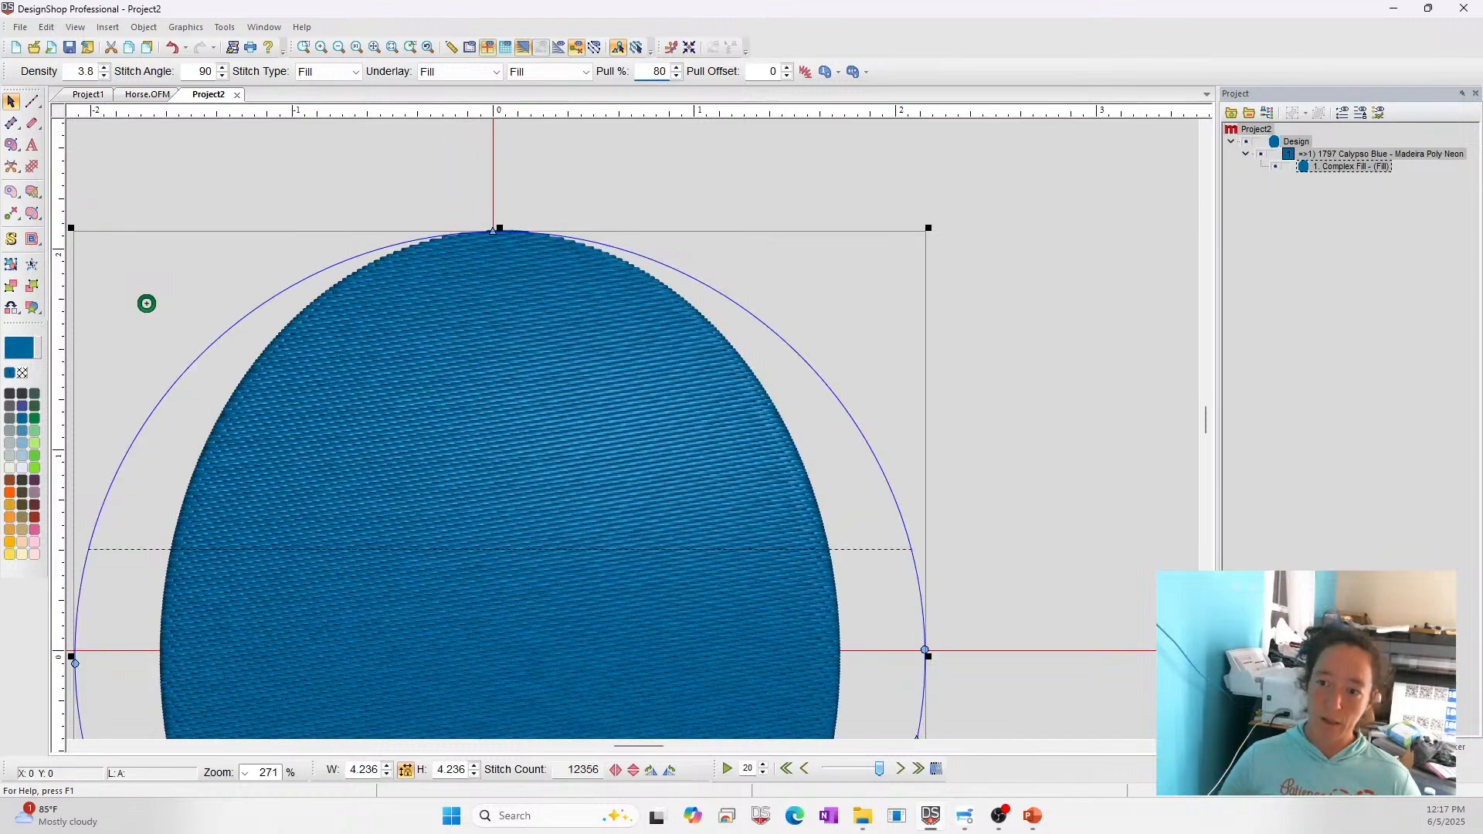
Fit the whole circle fill in view and set its pull compensation to 100%
click(374, 47)
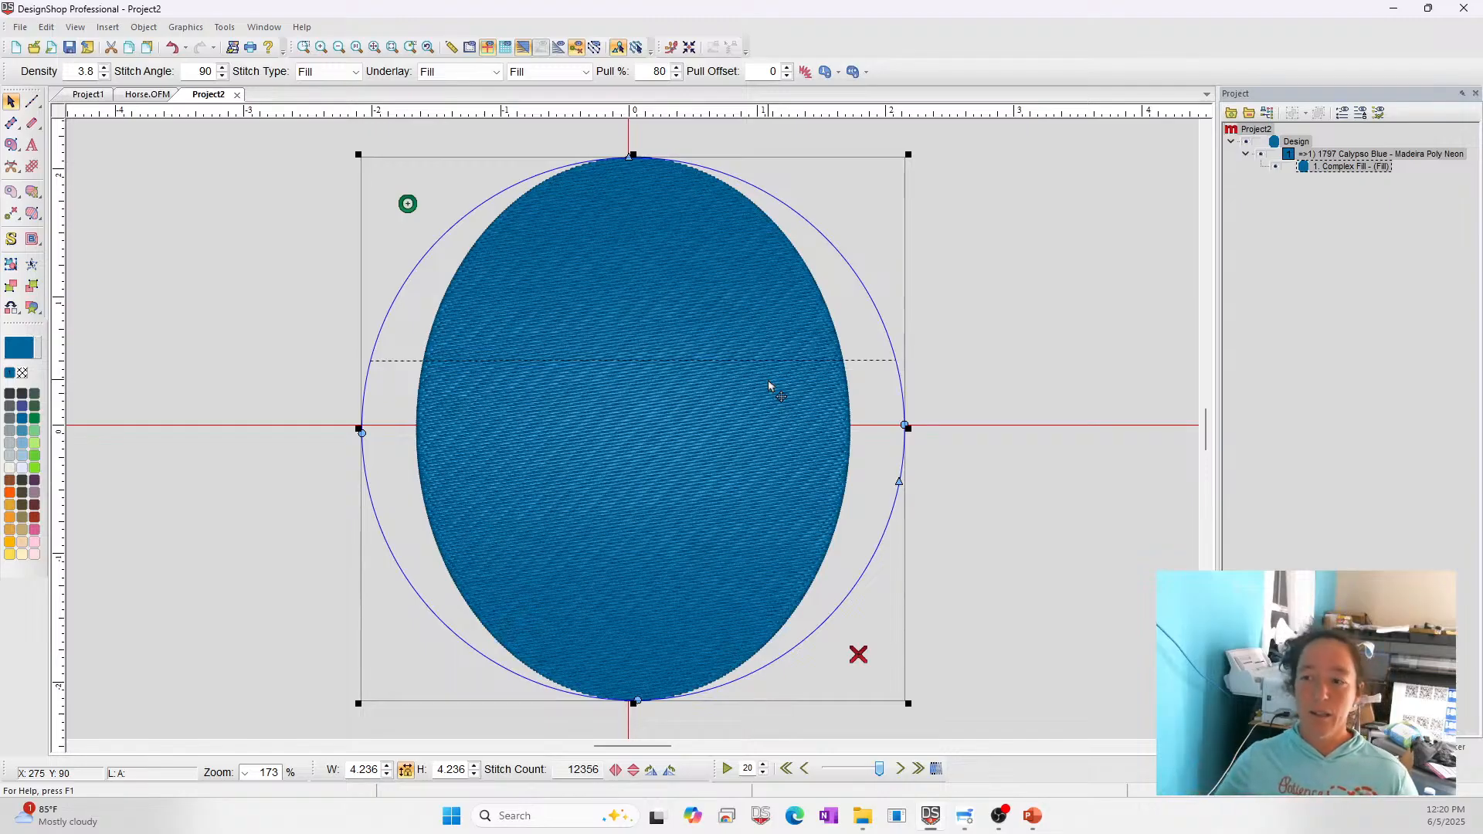
double_click(658, 71)
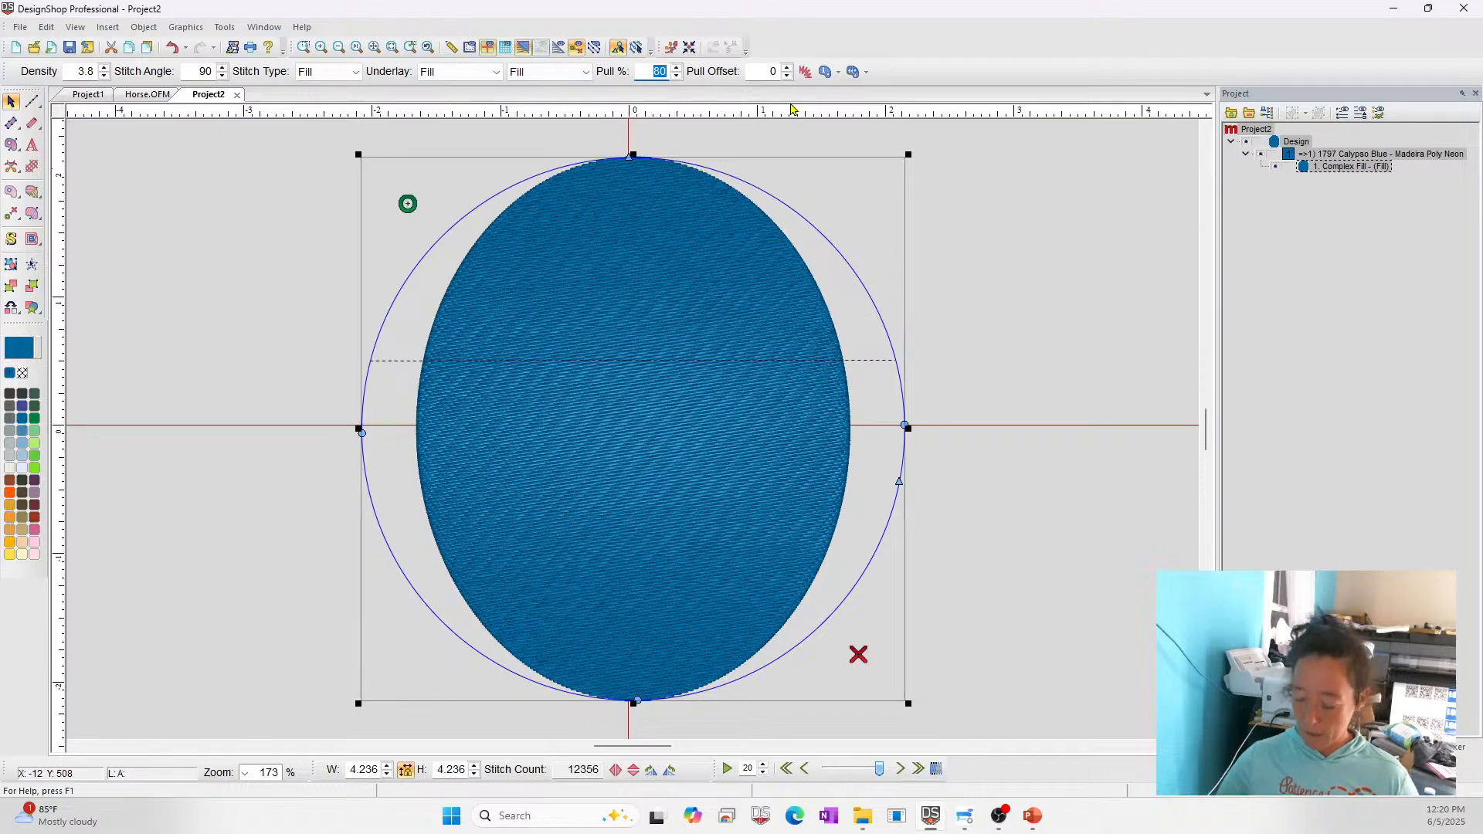
text(100)
key(Return)
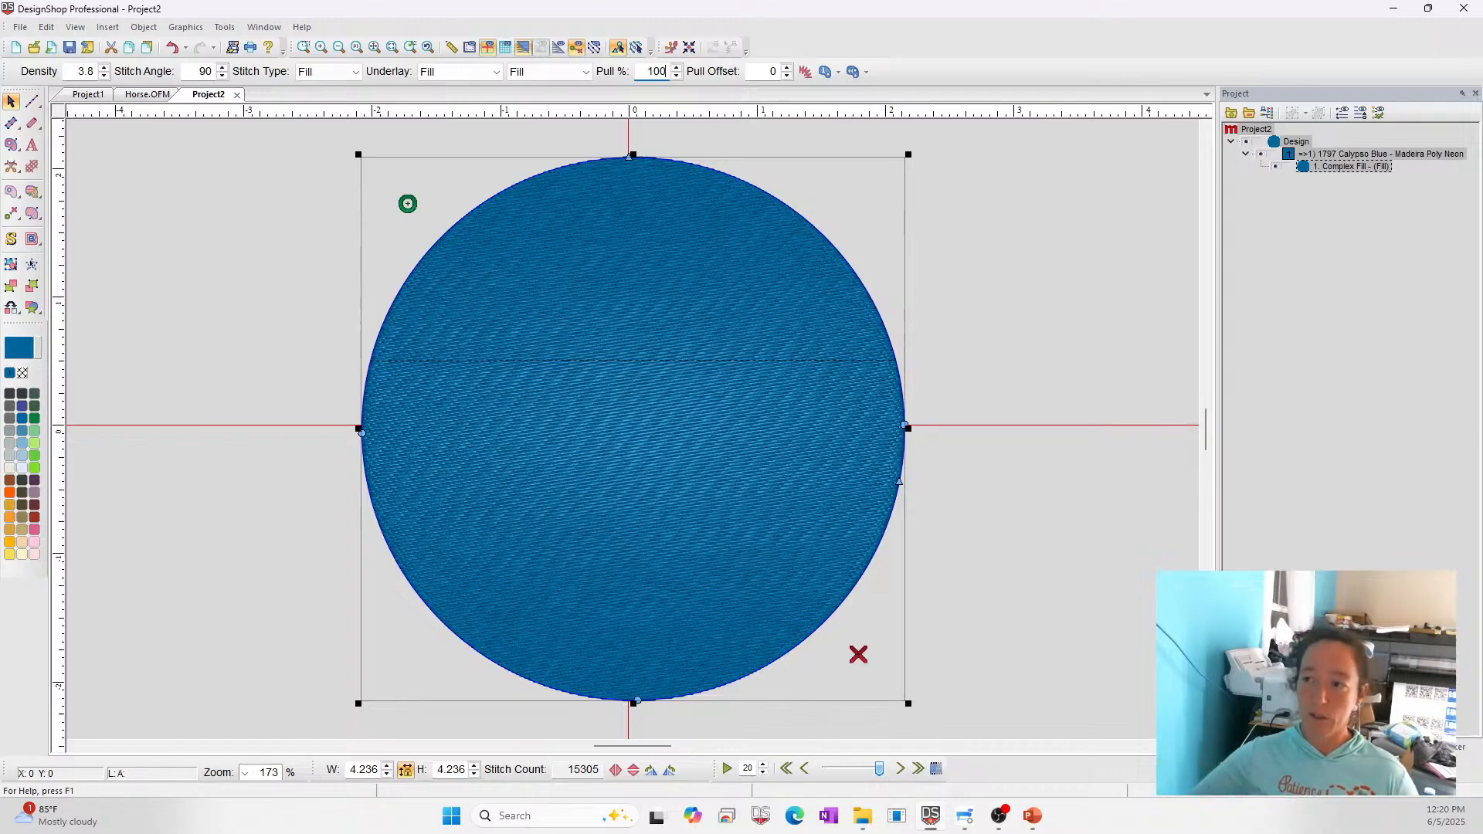
Reduce the circle fill's pull compensation to 80% again
double_click(652, 70)
text(80)
key(Return)
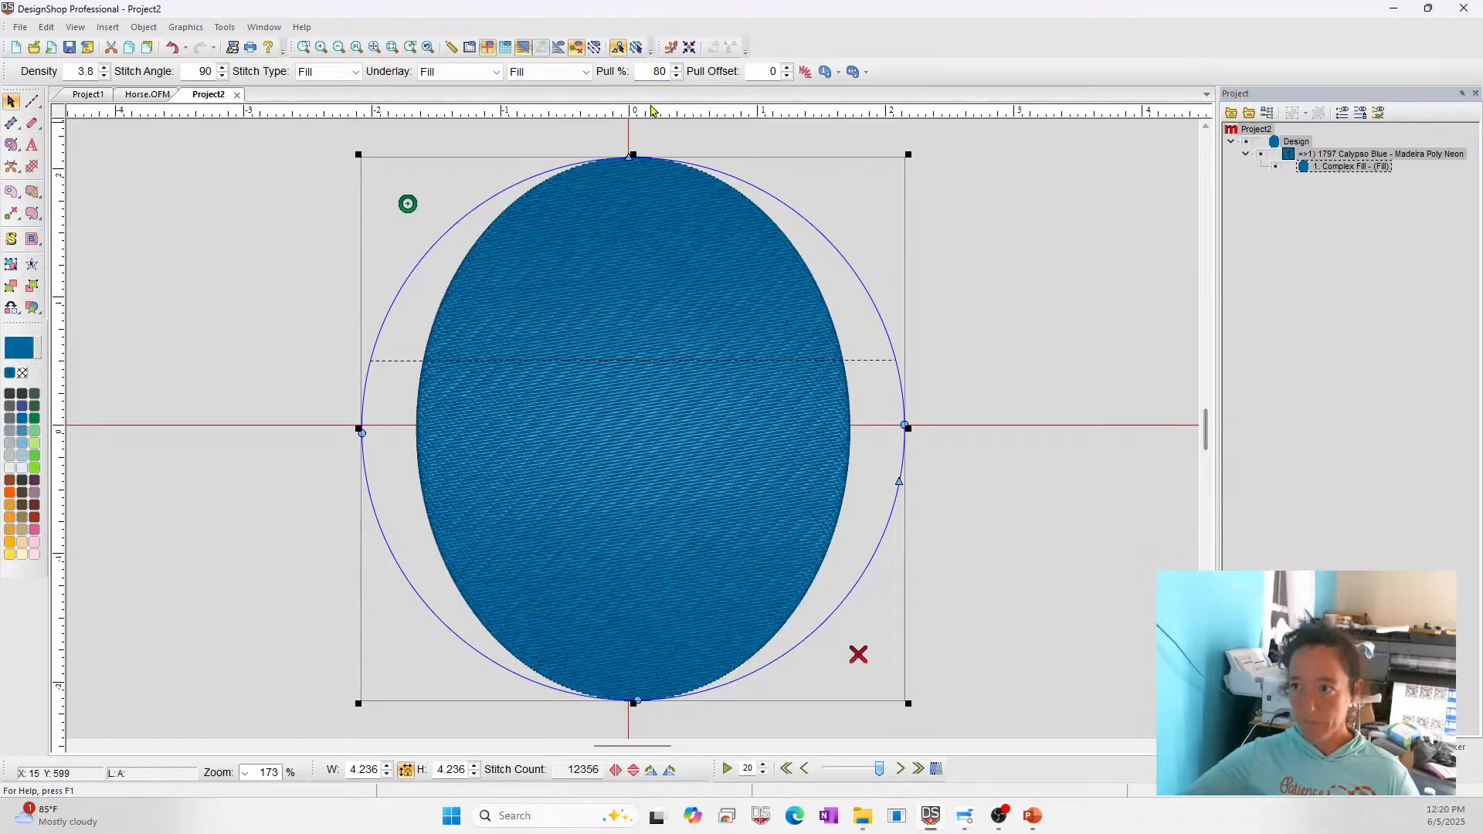
Increase the circle fill's pull compensation to 110%
double_click(655, 71)
text(1)
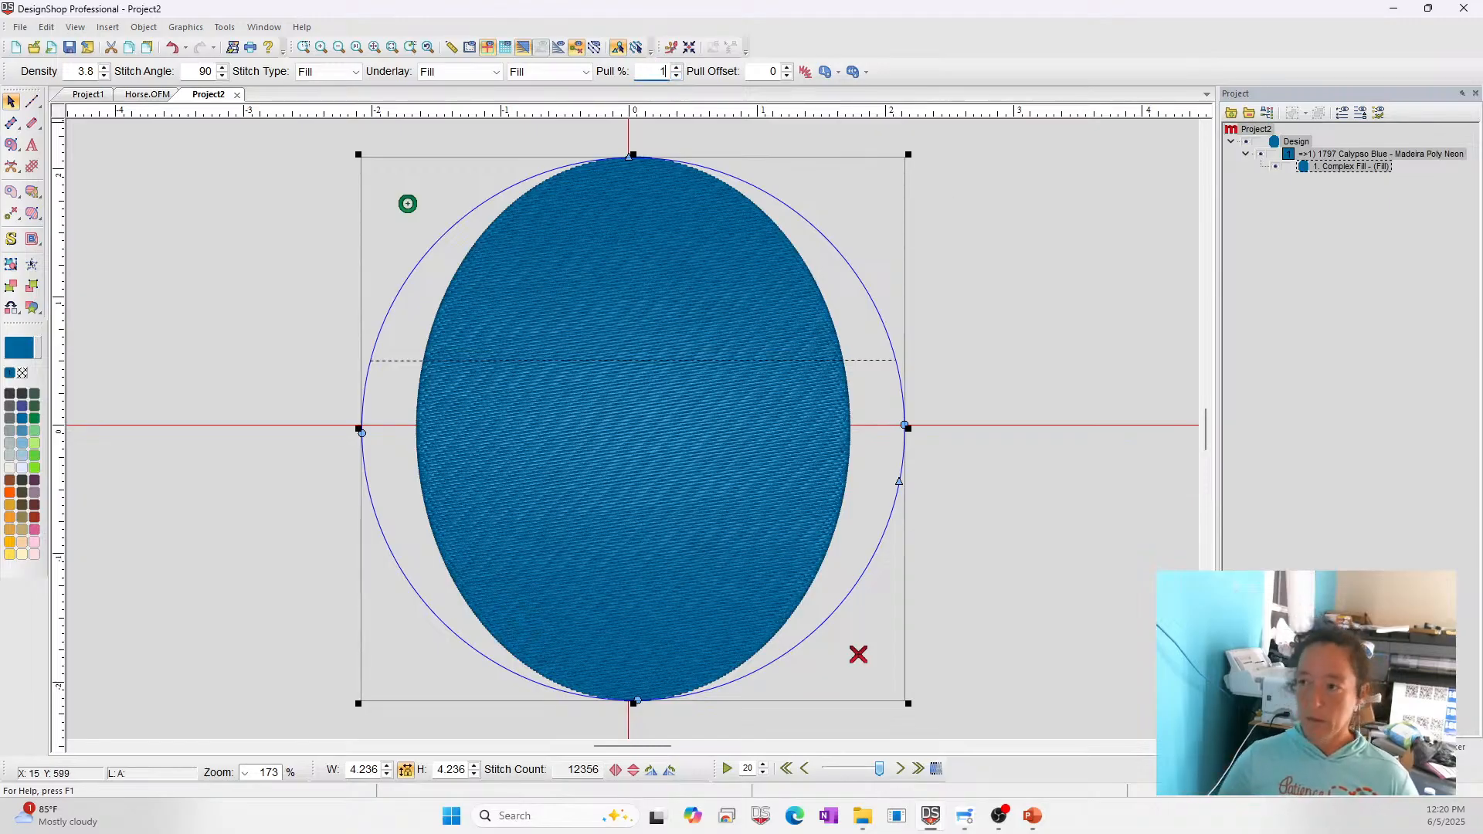
text(10)
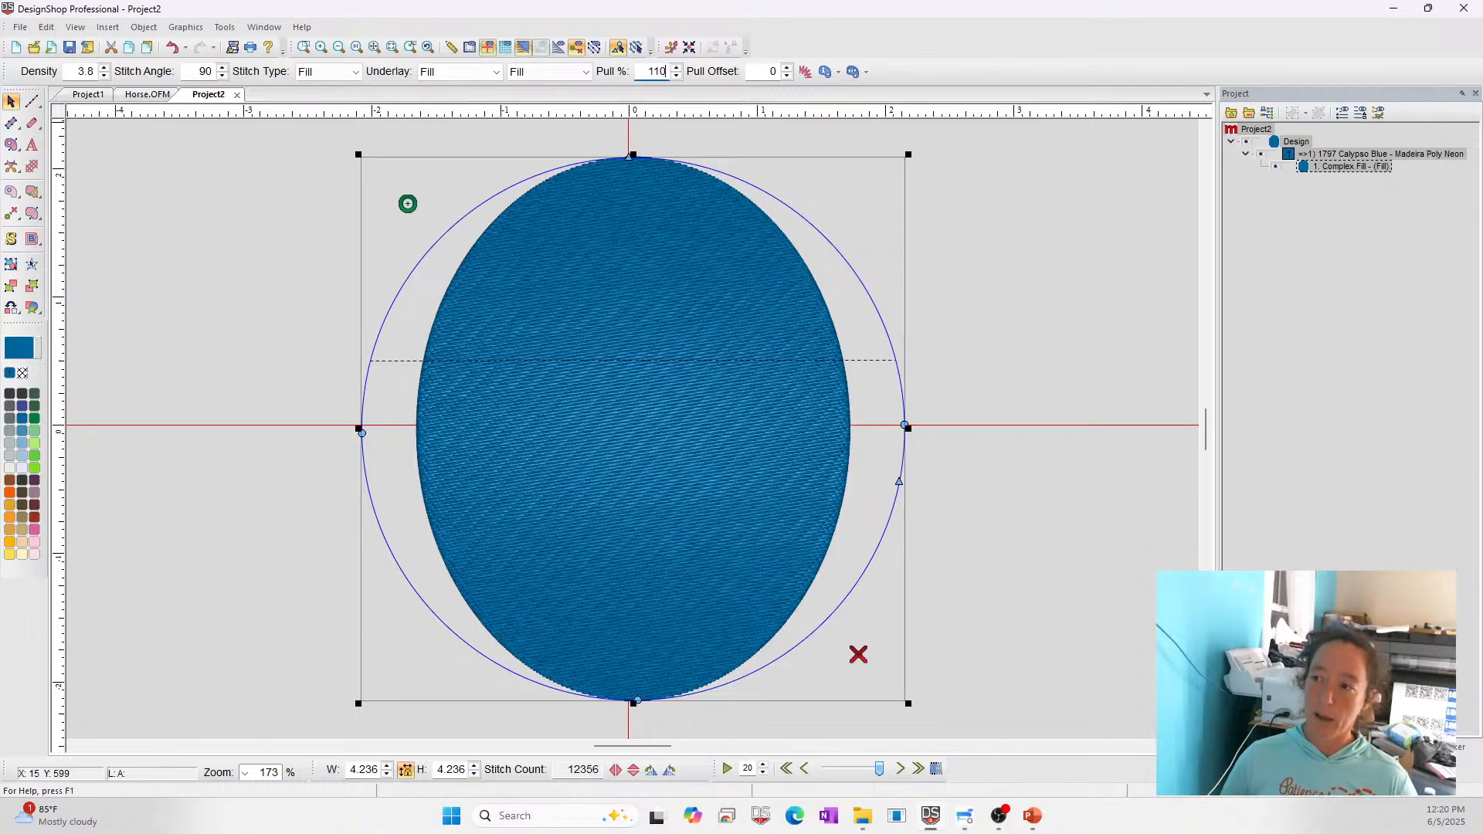
key(Return)
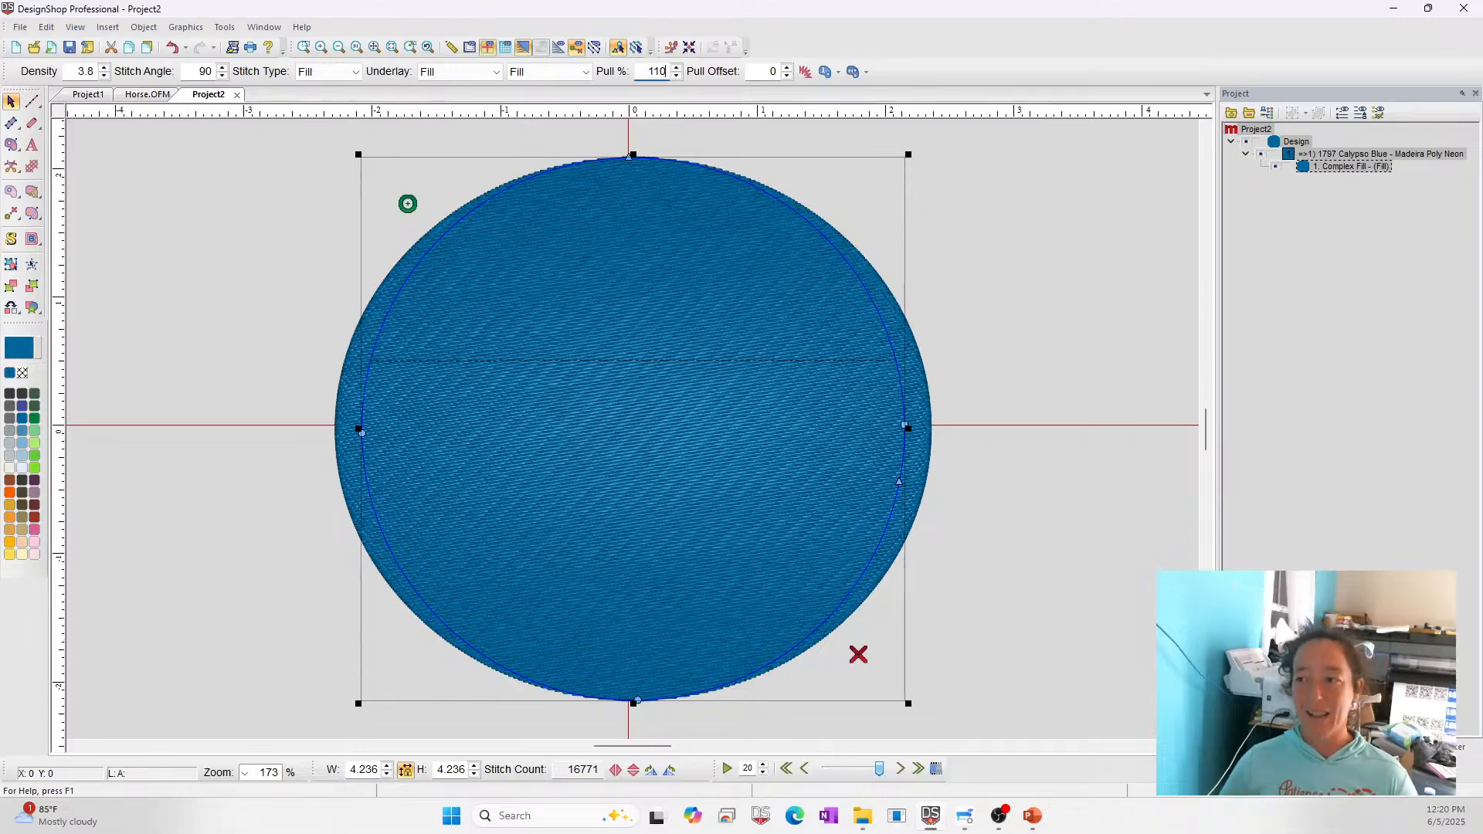
Return the circle fill's pull compensation to 100% and deselect the fill
key(shift+Home)
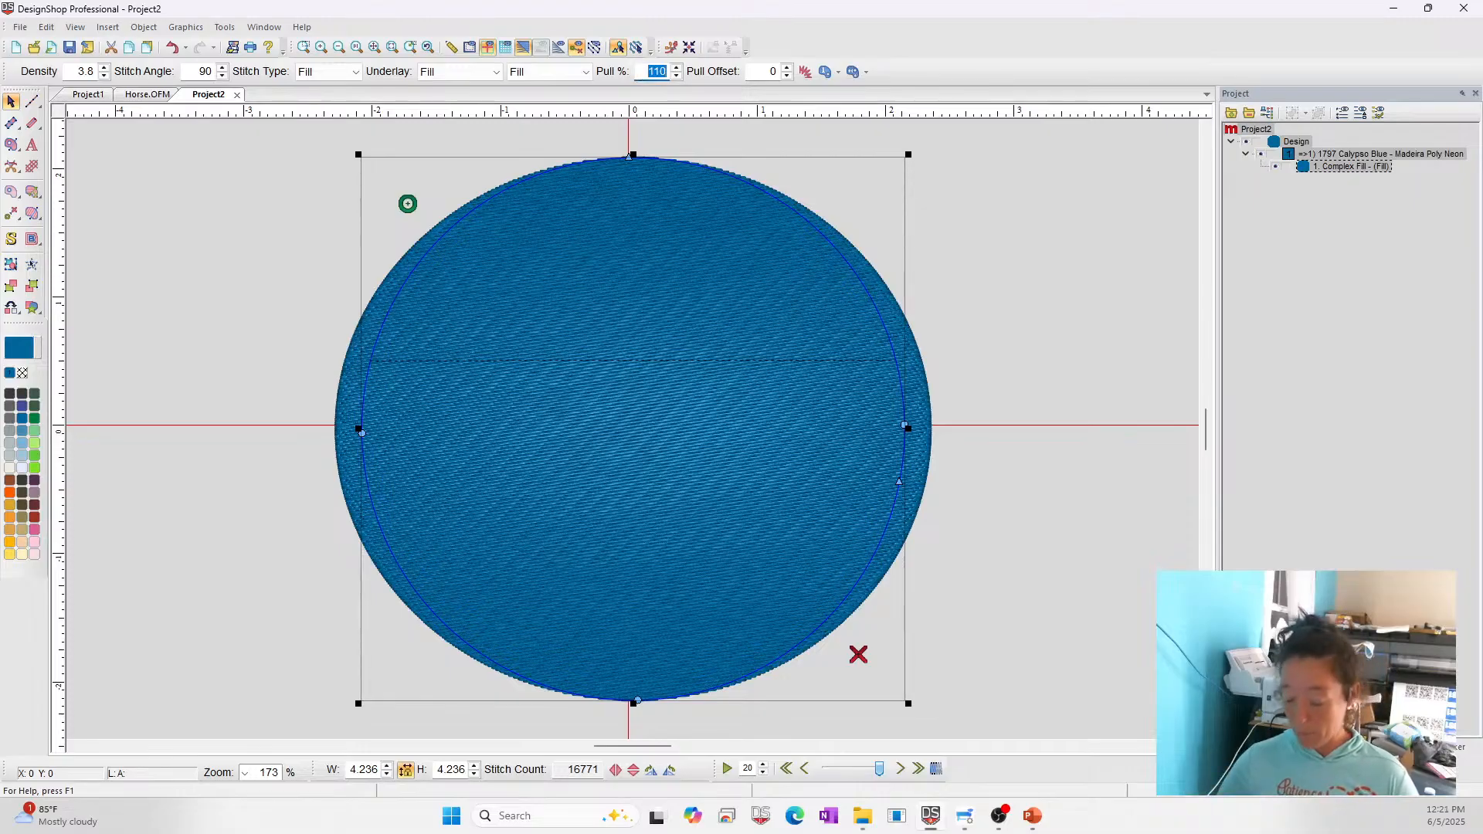
text(100)
key(Return)
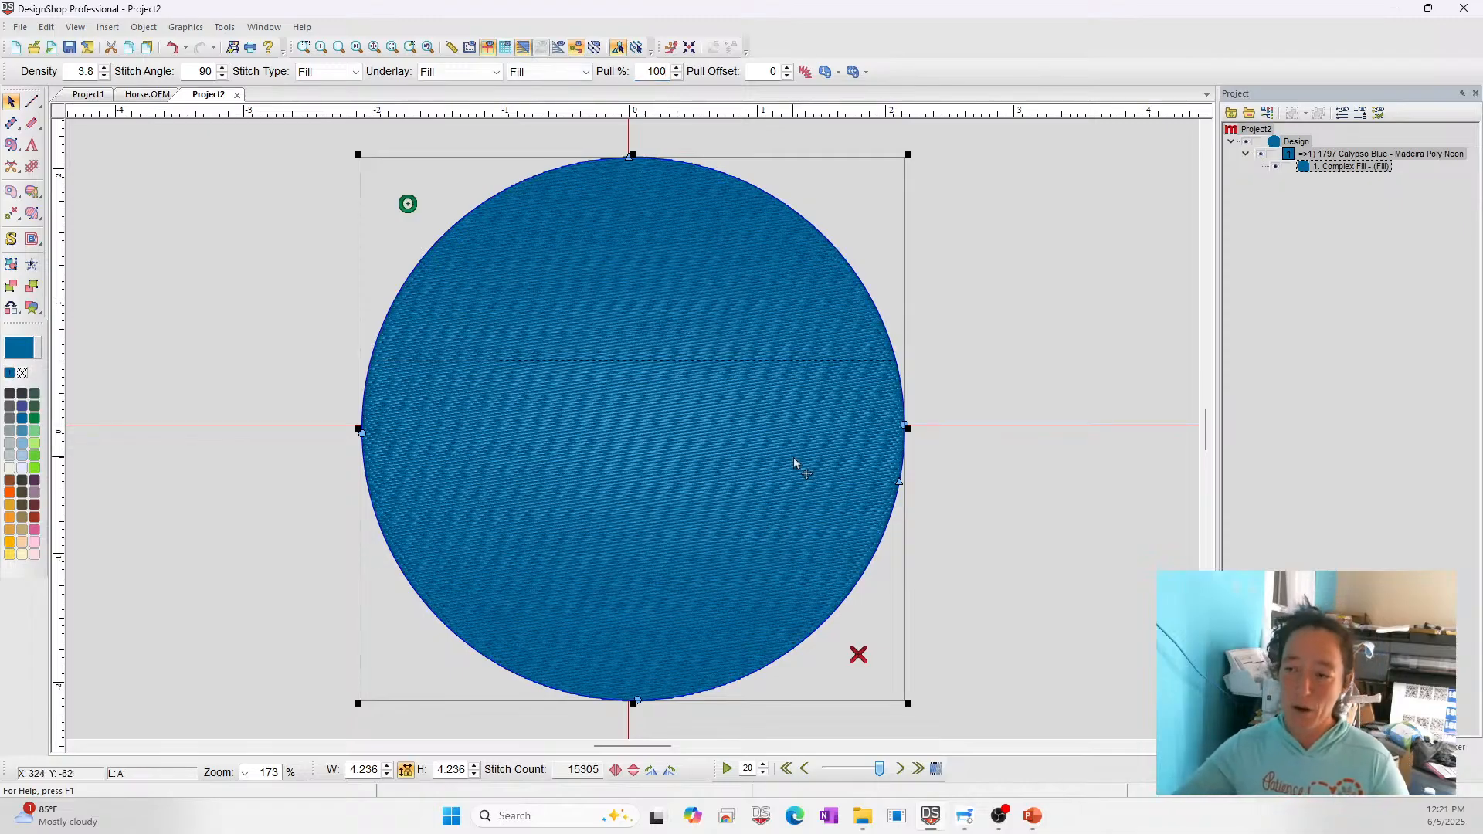
click(1153, 338)
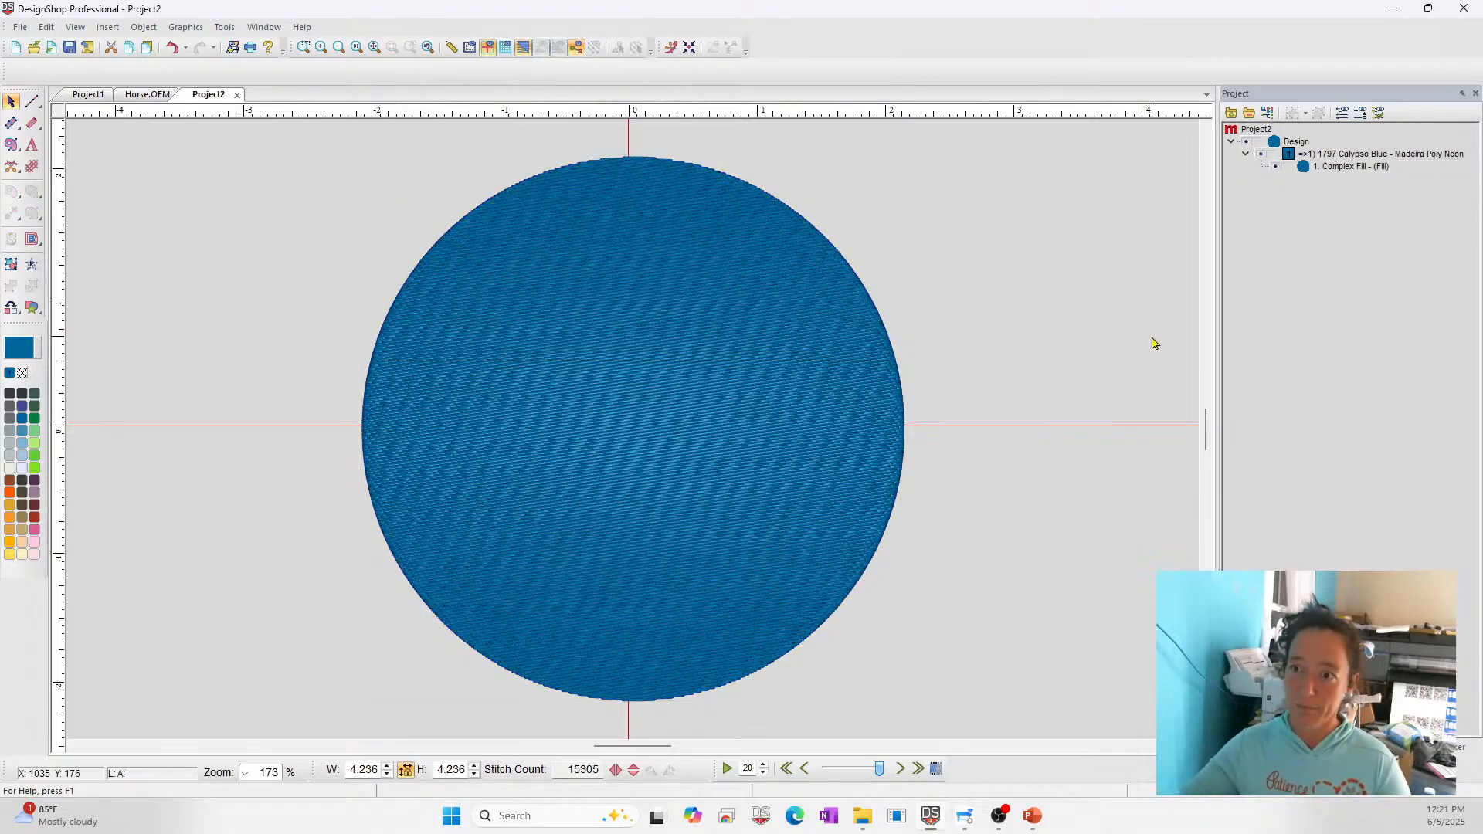
Select the circle fill and raise its pull offset to 3
click(819, 340)
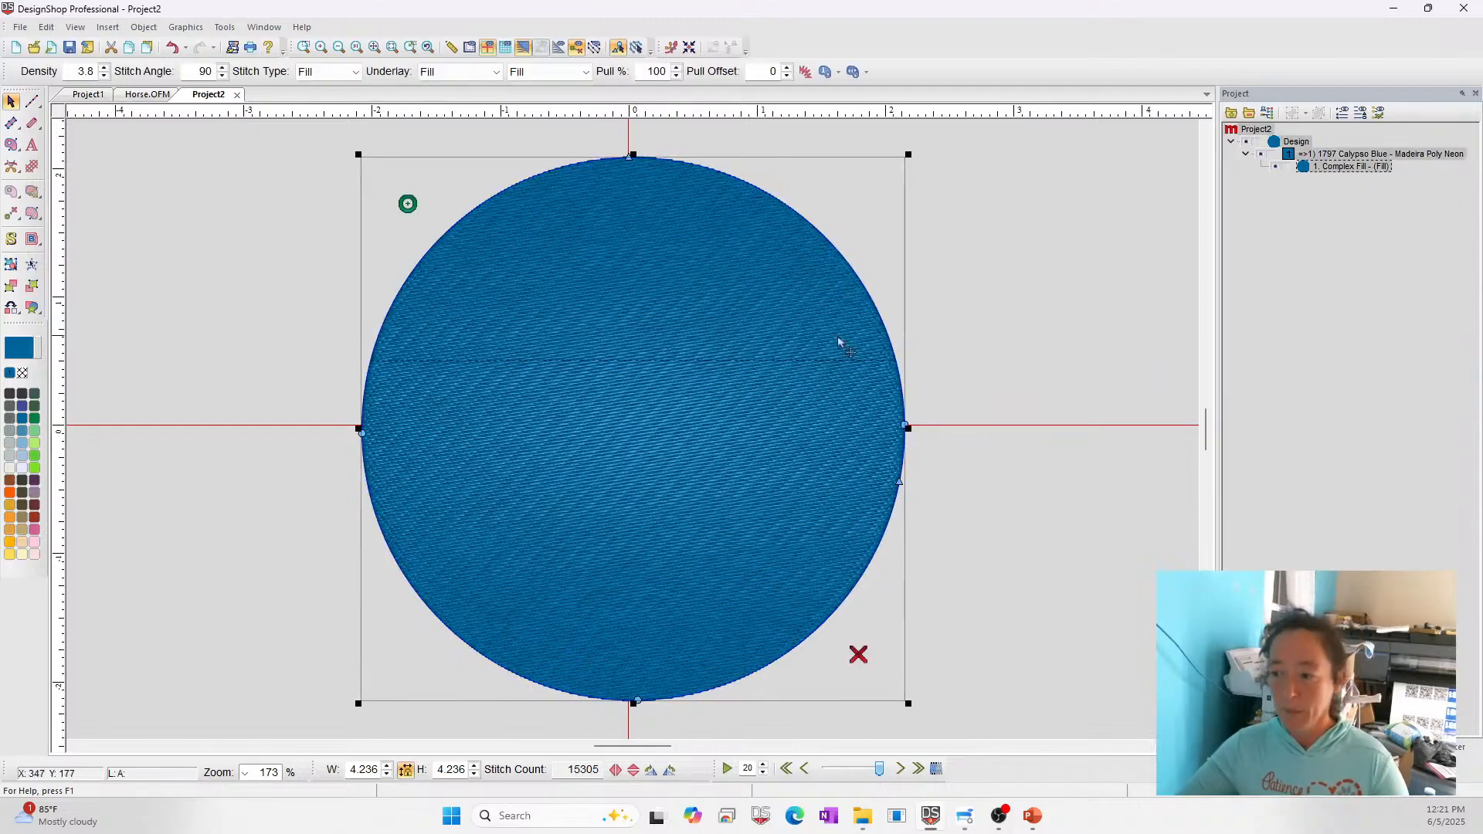
click(786, 67)
click(786, 67)
click(786, 67)
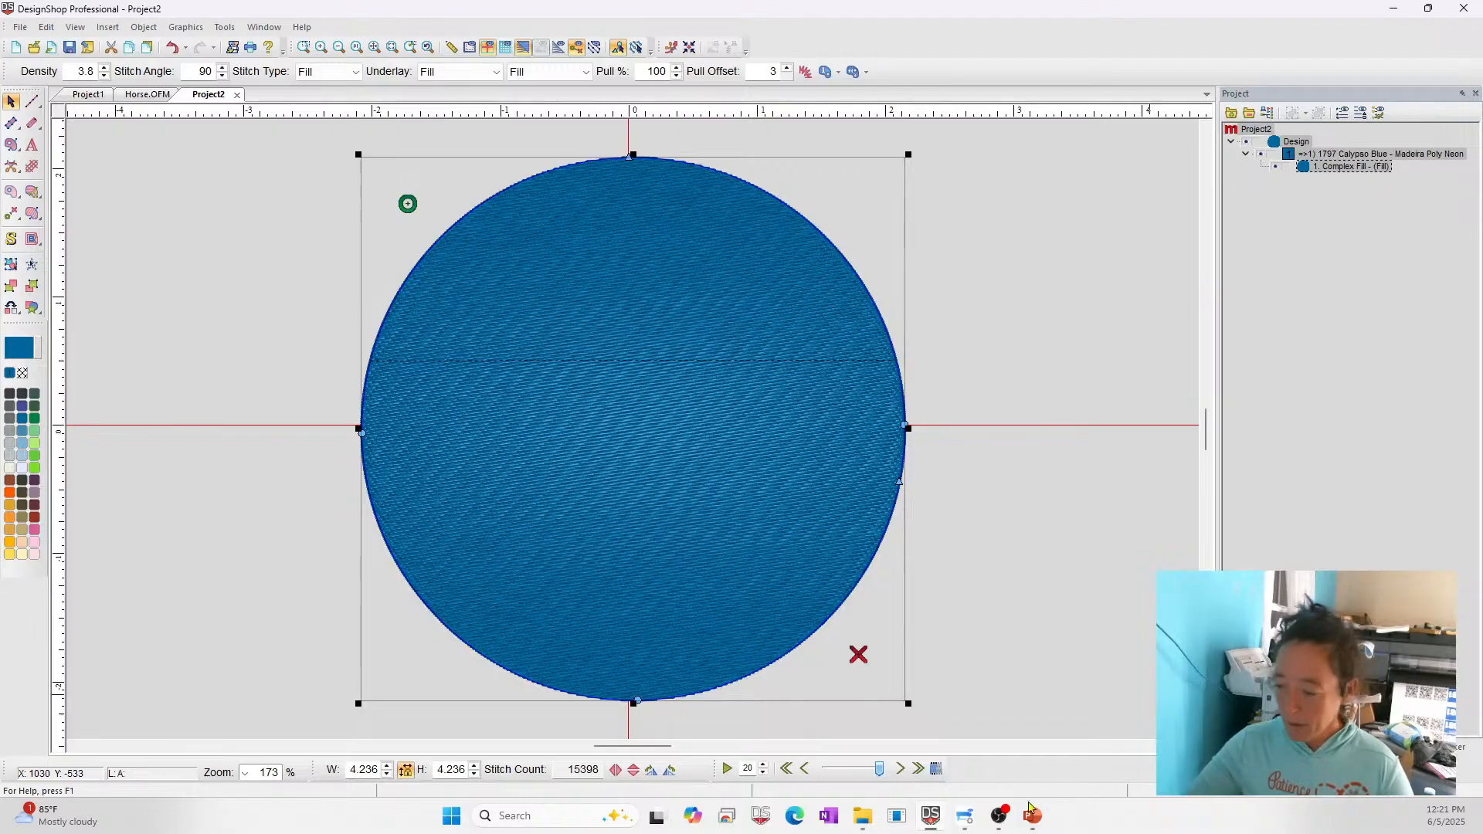
Switch back to the PowerPoint slide to review the question about the puckering, oval-looking seal
mouse_move(1033, 816)
click(1043, 760)
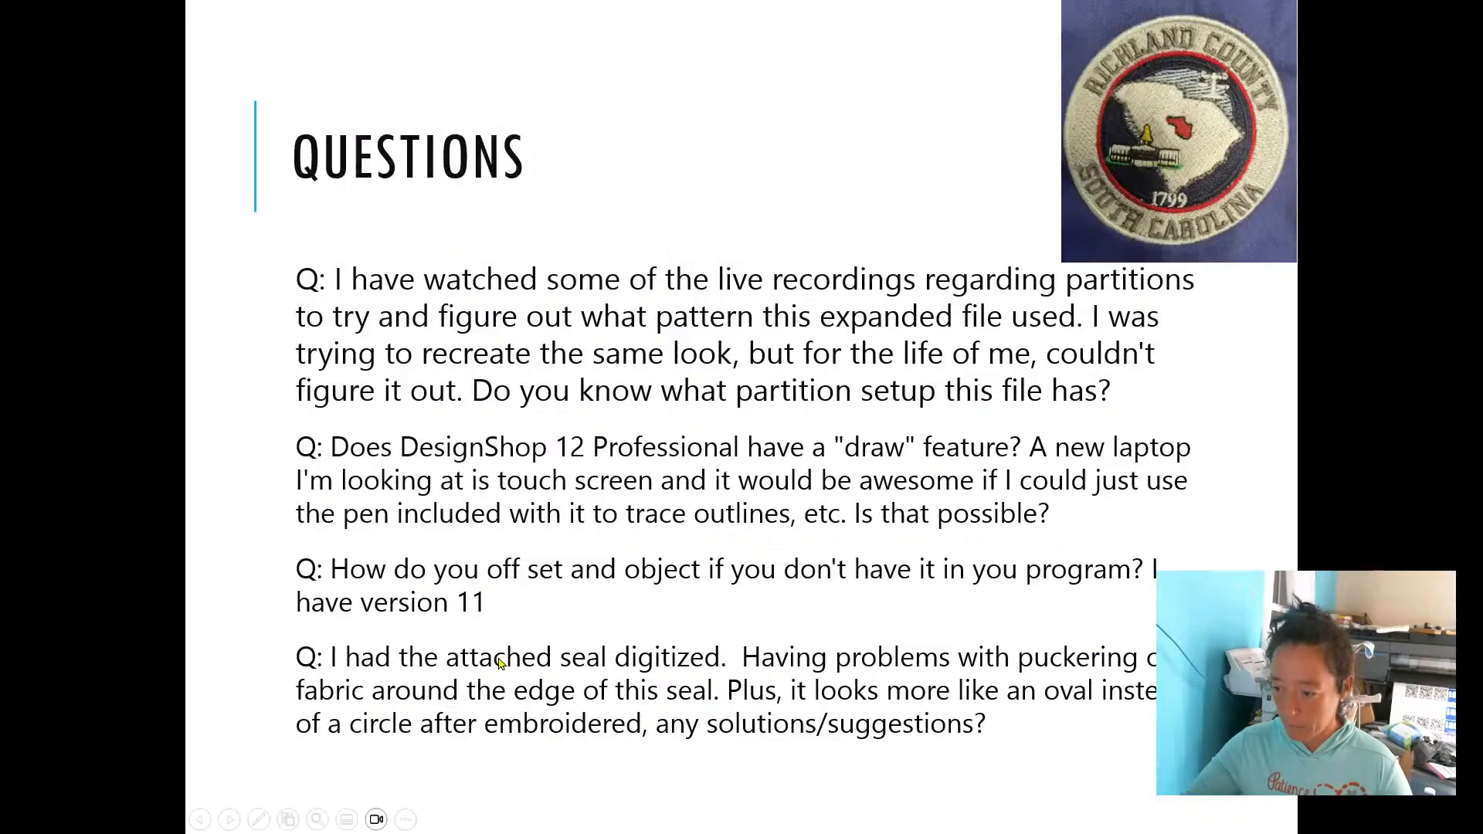
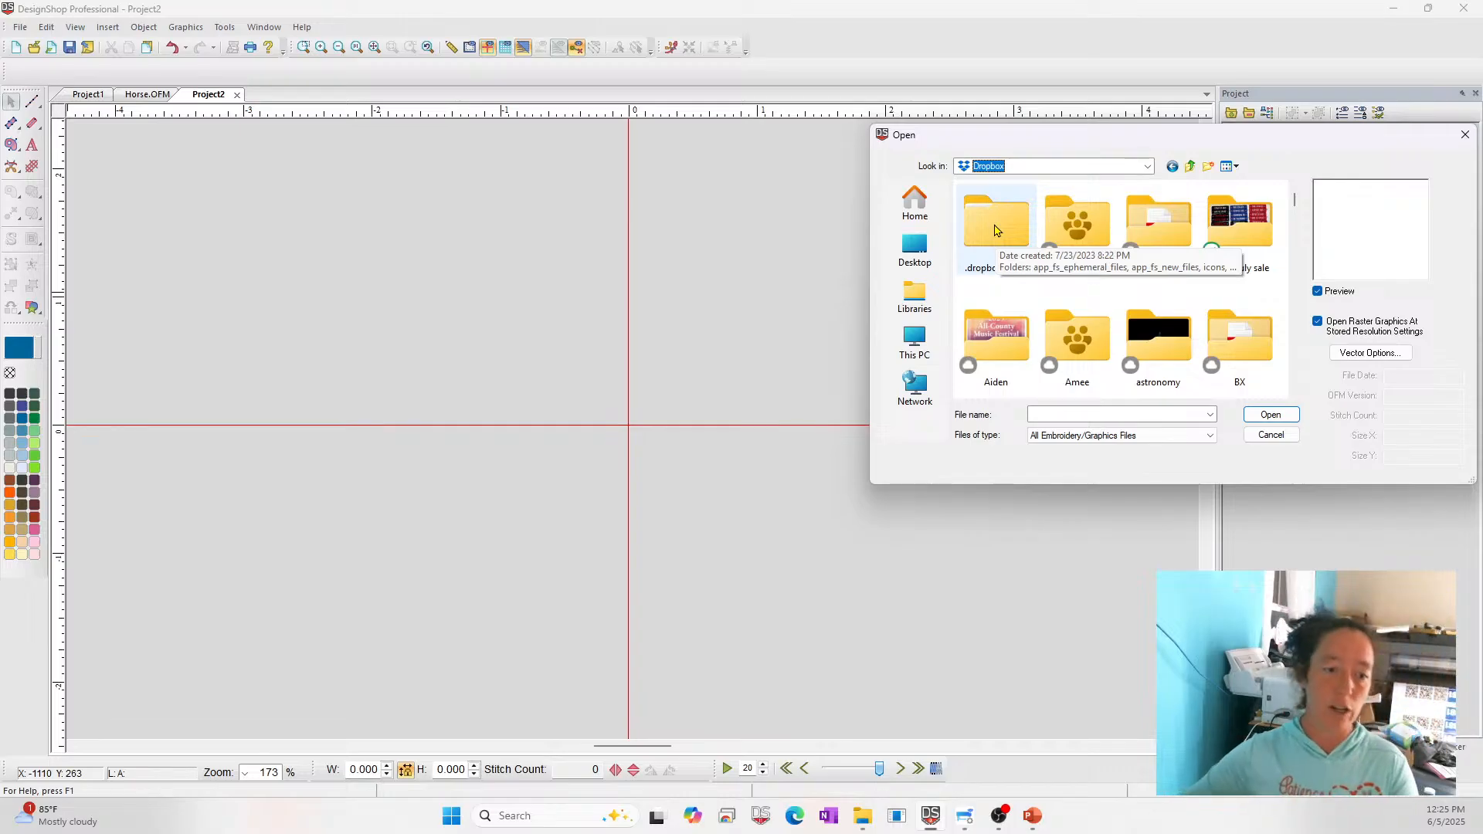
Open Cactus.bmp from the Graphics folder inside Designs on the local C: disk
scroll(1172, 301, down, 5)
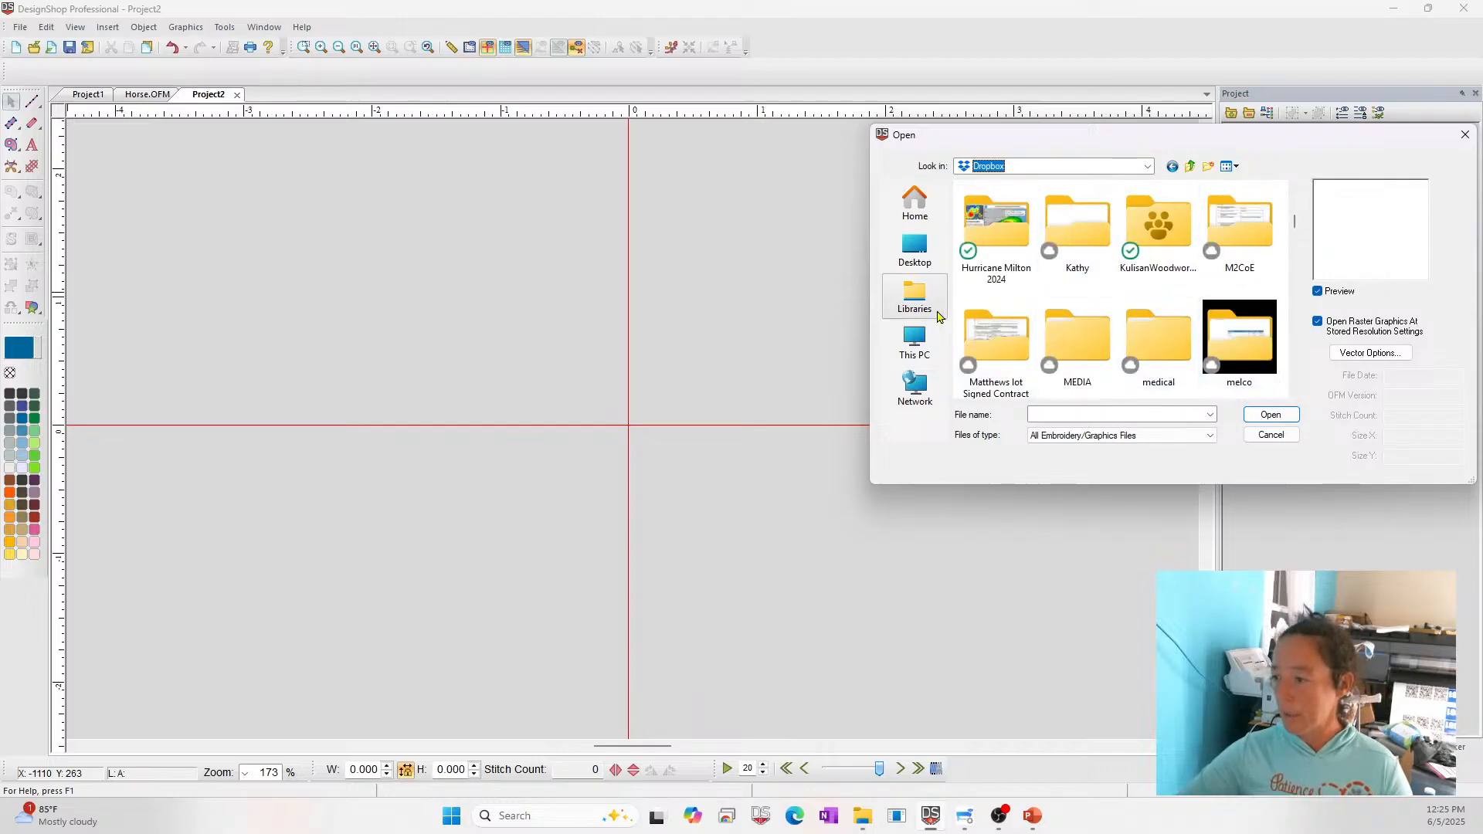
click(913, 340)
double_click(1050, 224)
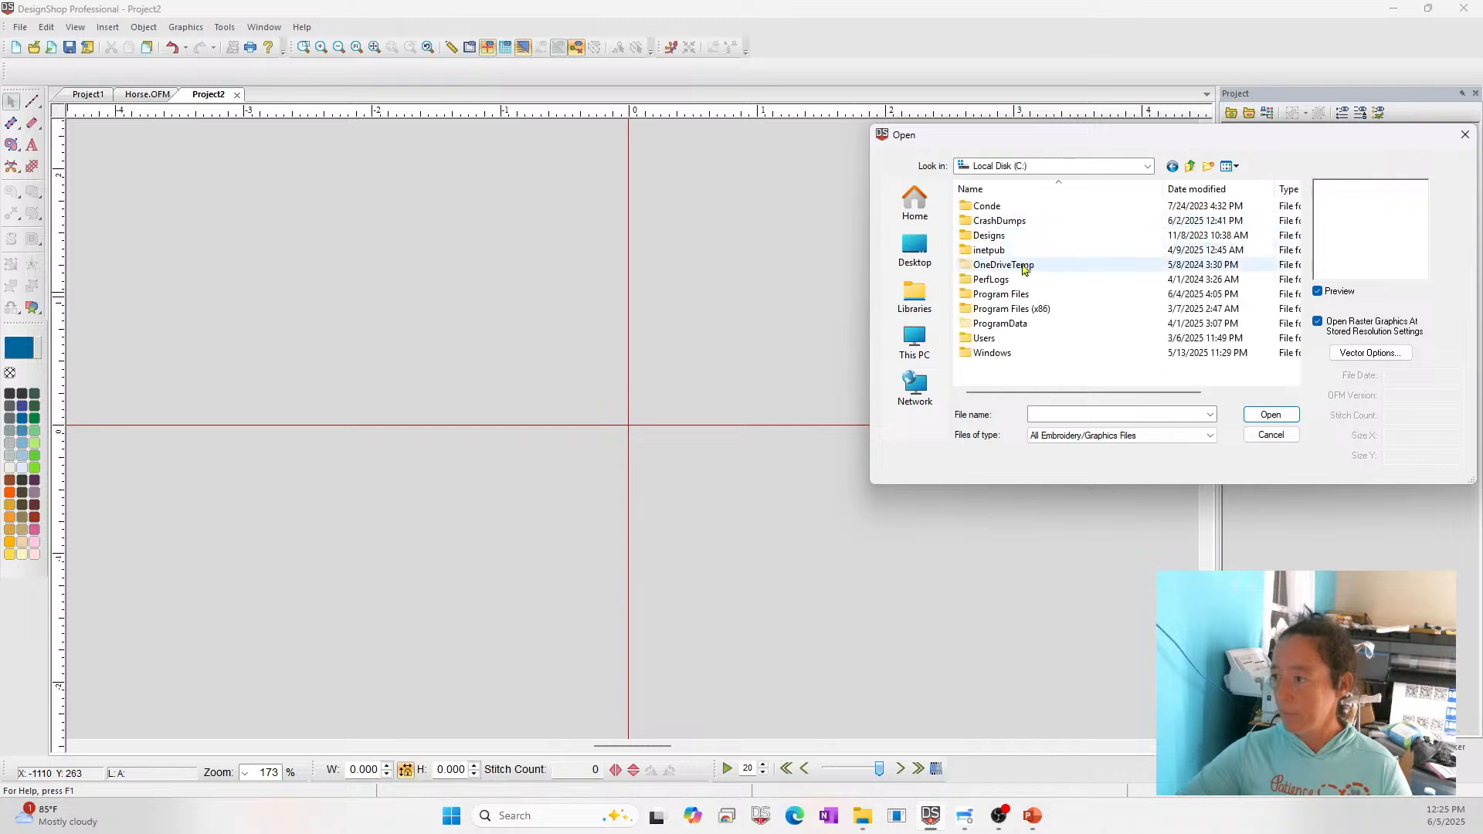
double_click(1009, 236)
double_click(991, 221)
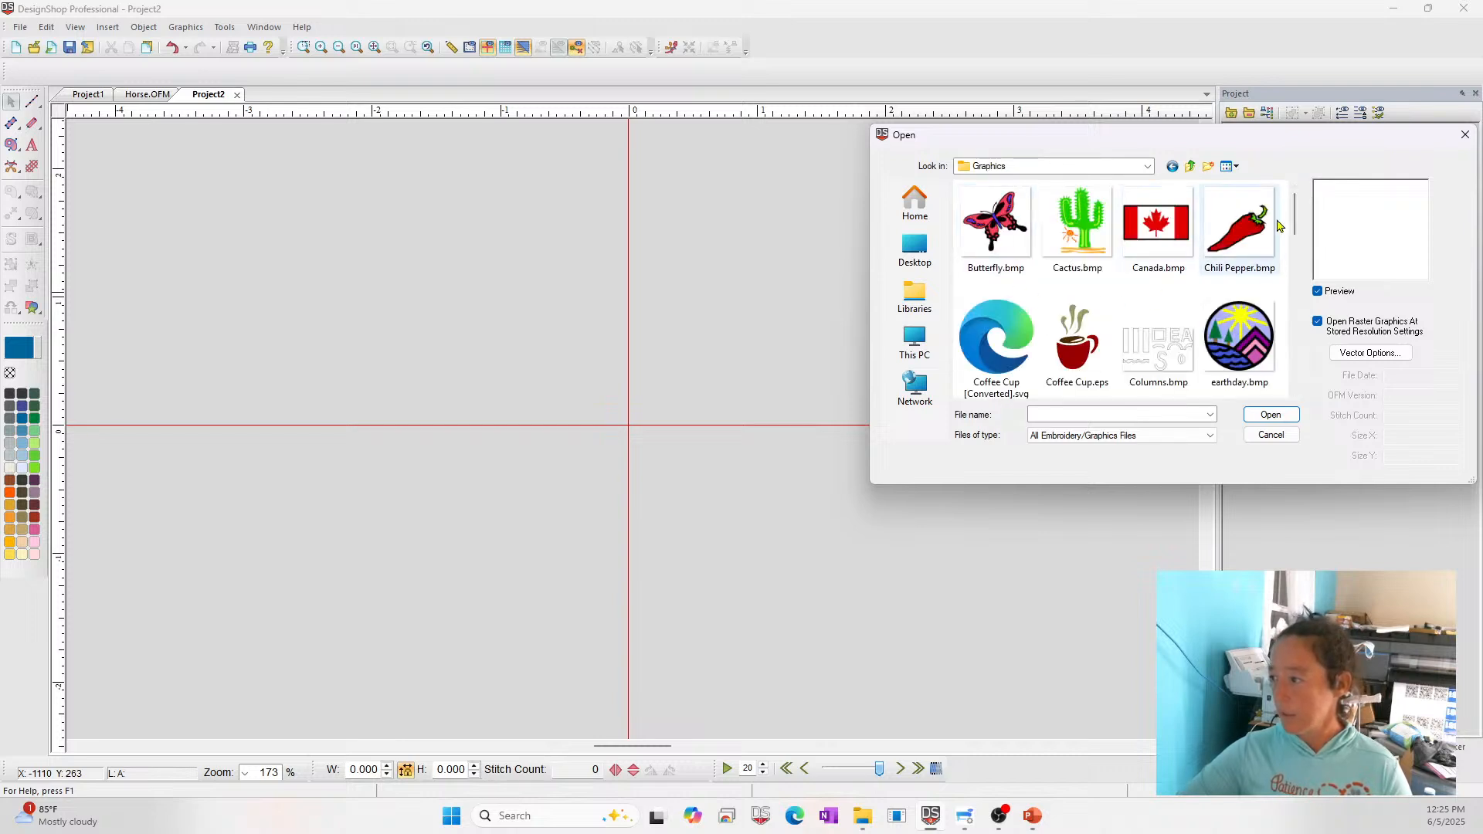
scroll(1259, 298, down, 1)
scroll(1259, 298, up, 1)
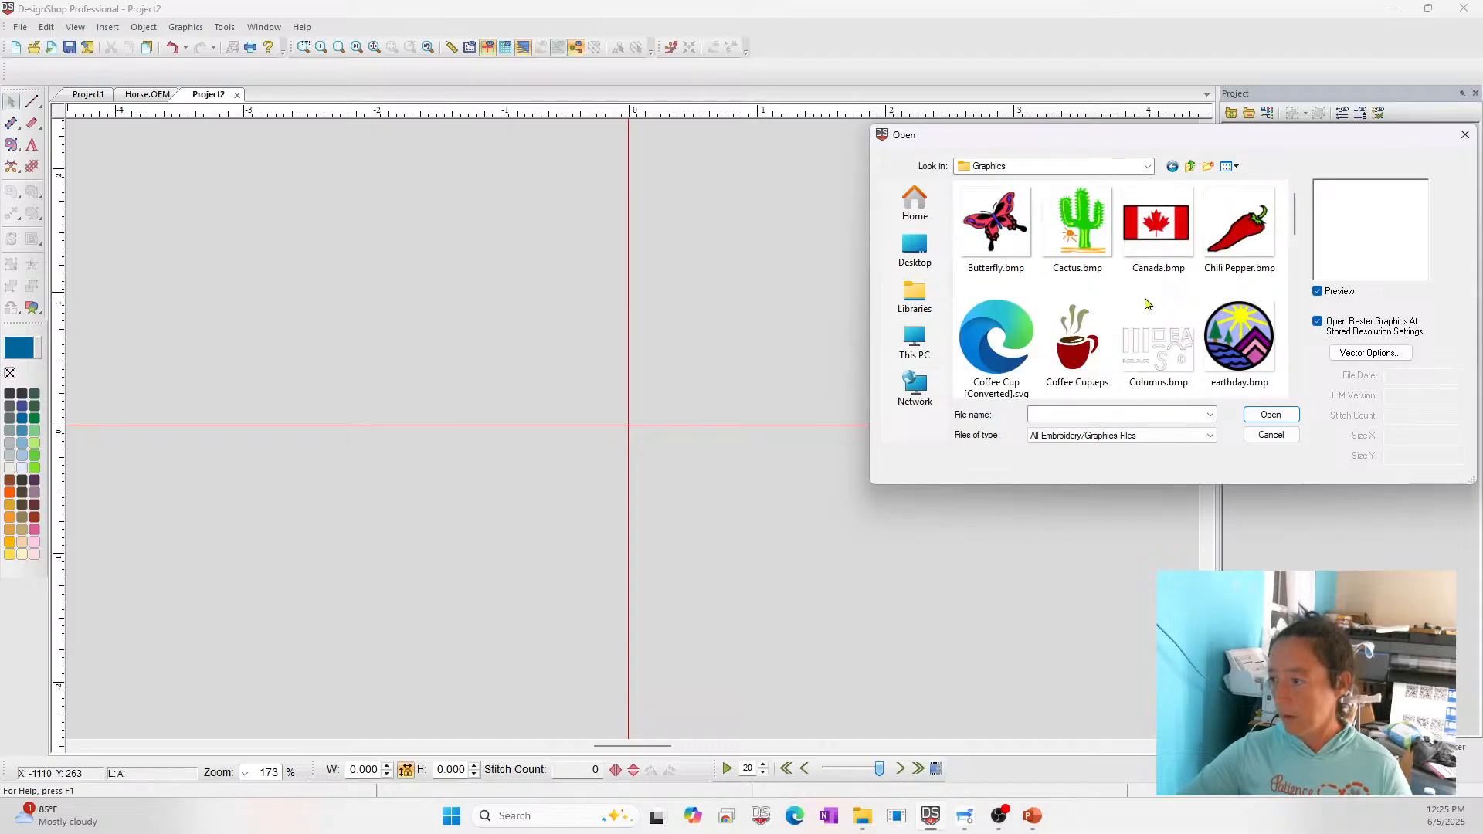
click(1161, 235)
double_click(1080, 224)
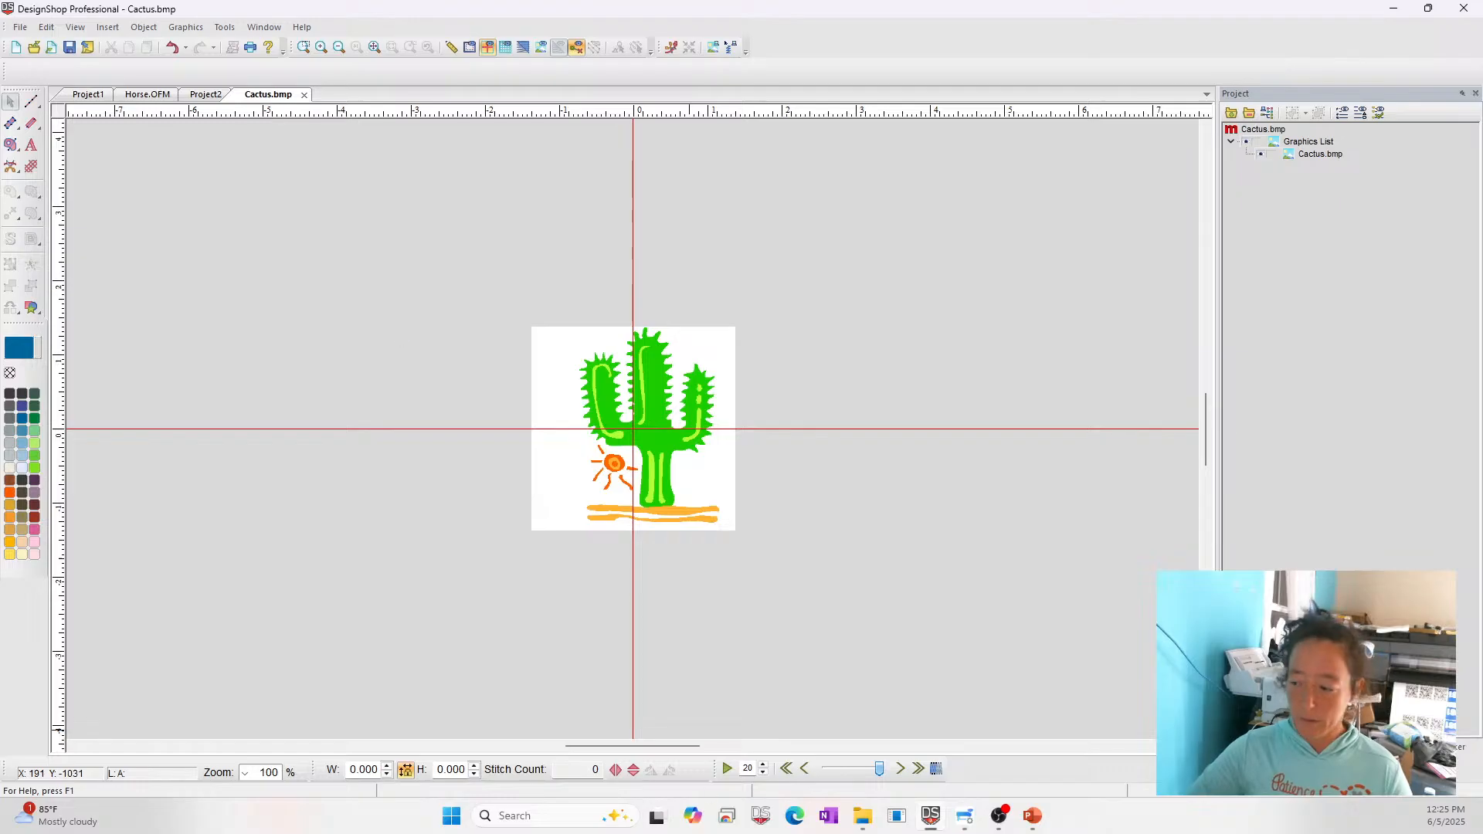
Switch to the PowerPoint slide show to check the Laser Alignment Options slide, and return to DesignShop
mouse_move(1039, 832)
click(1009, 757)
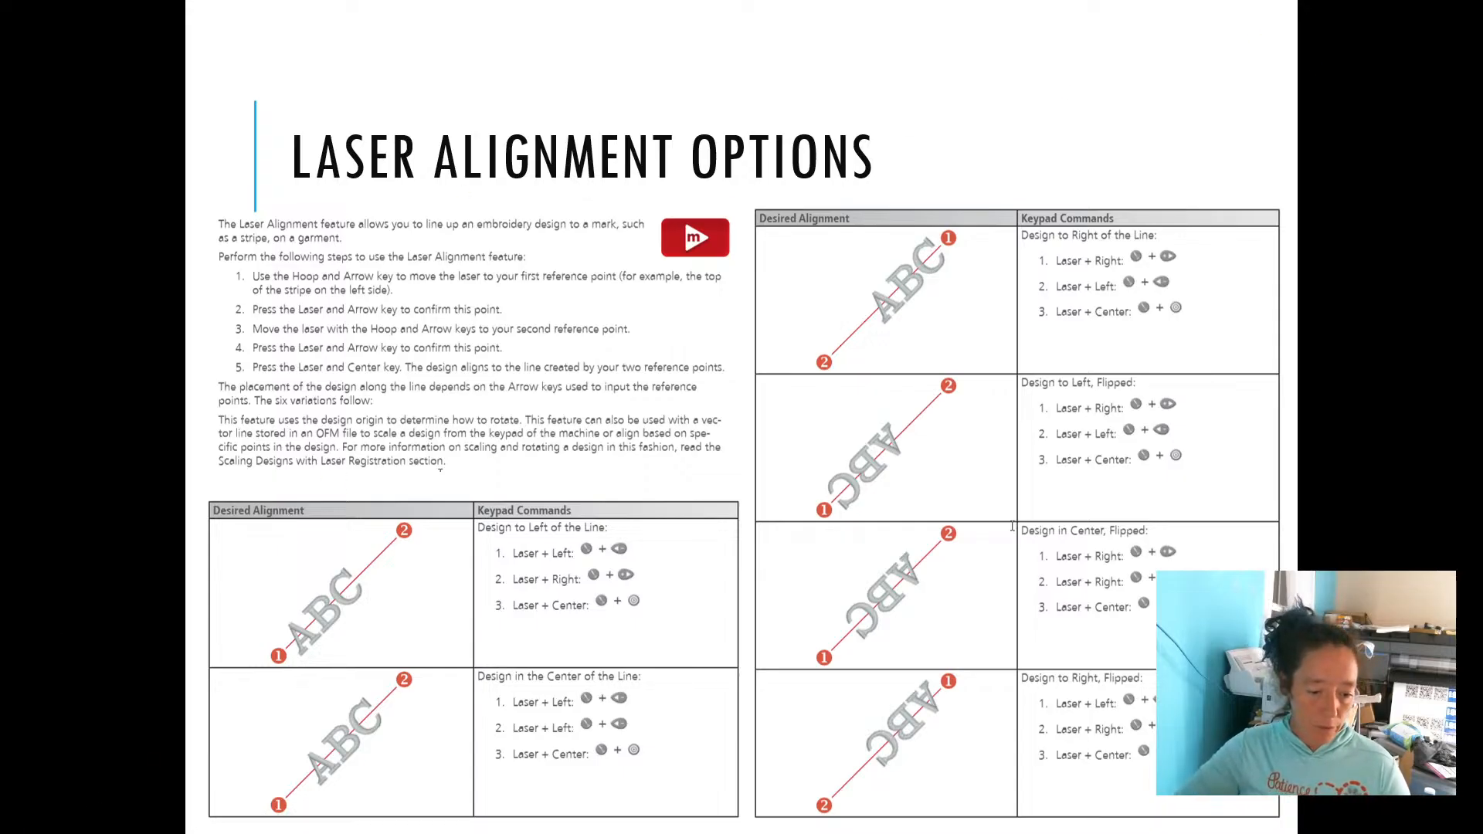
key(alt+Tab)
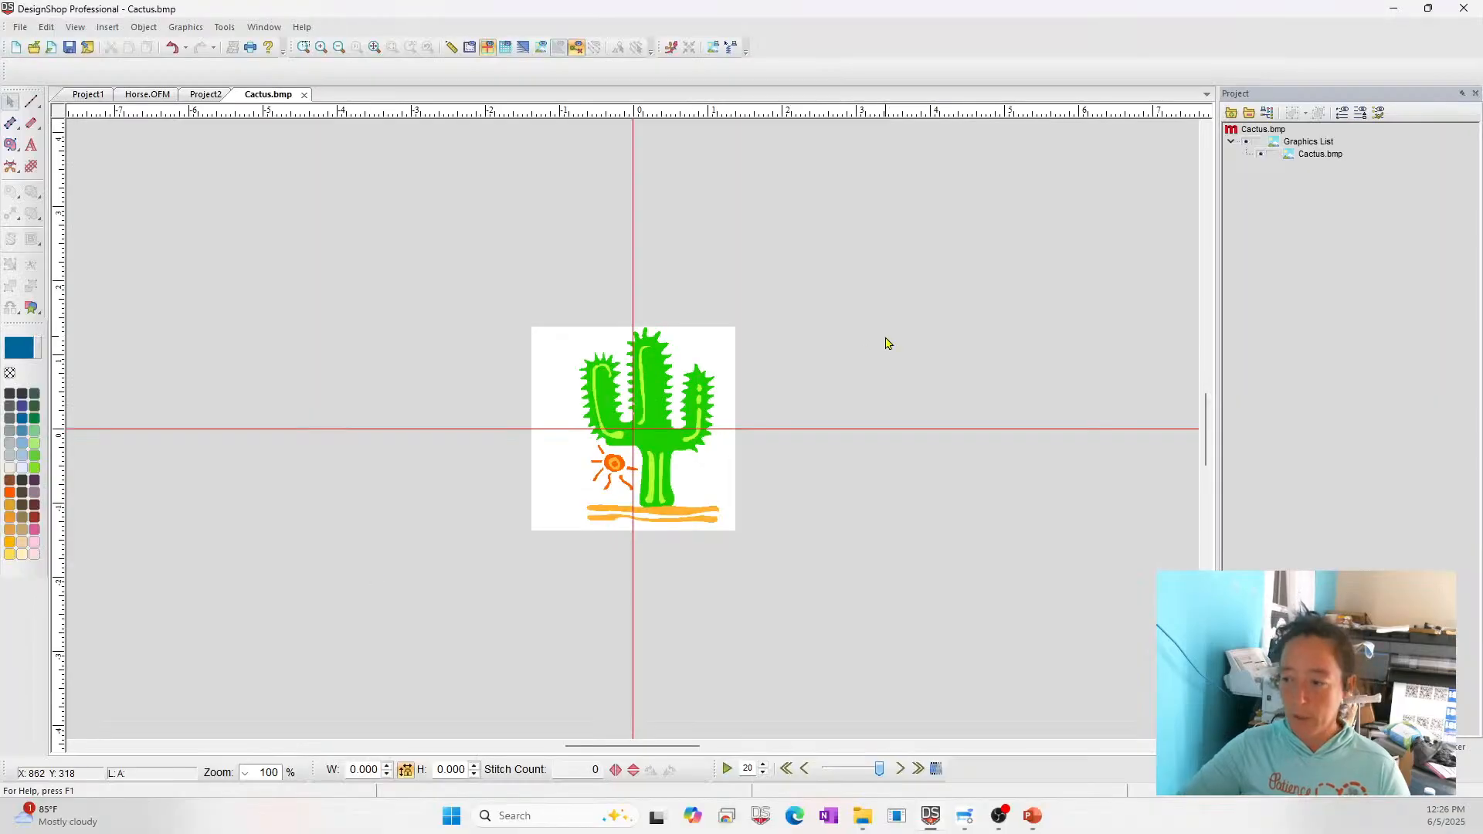
Auto-digitize the whole cactus graphic into an embroidery design
click(726, 50)
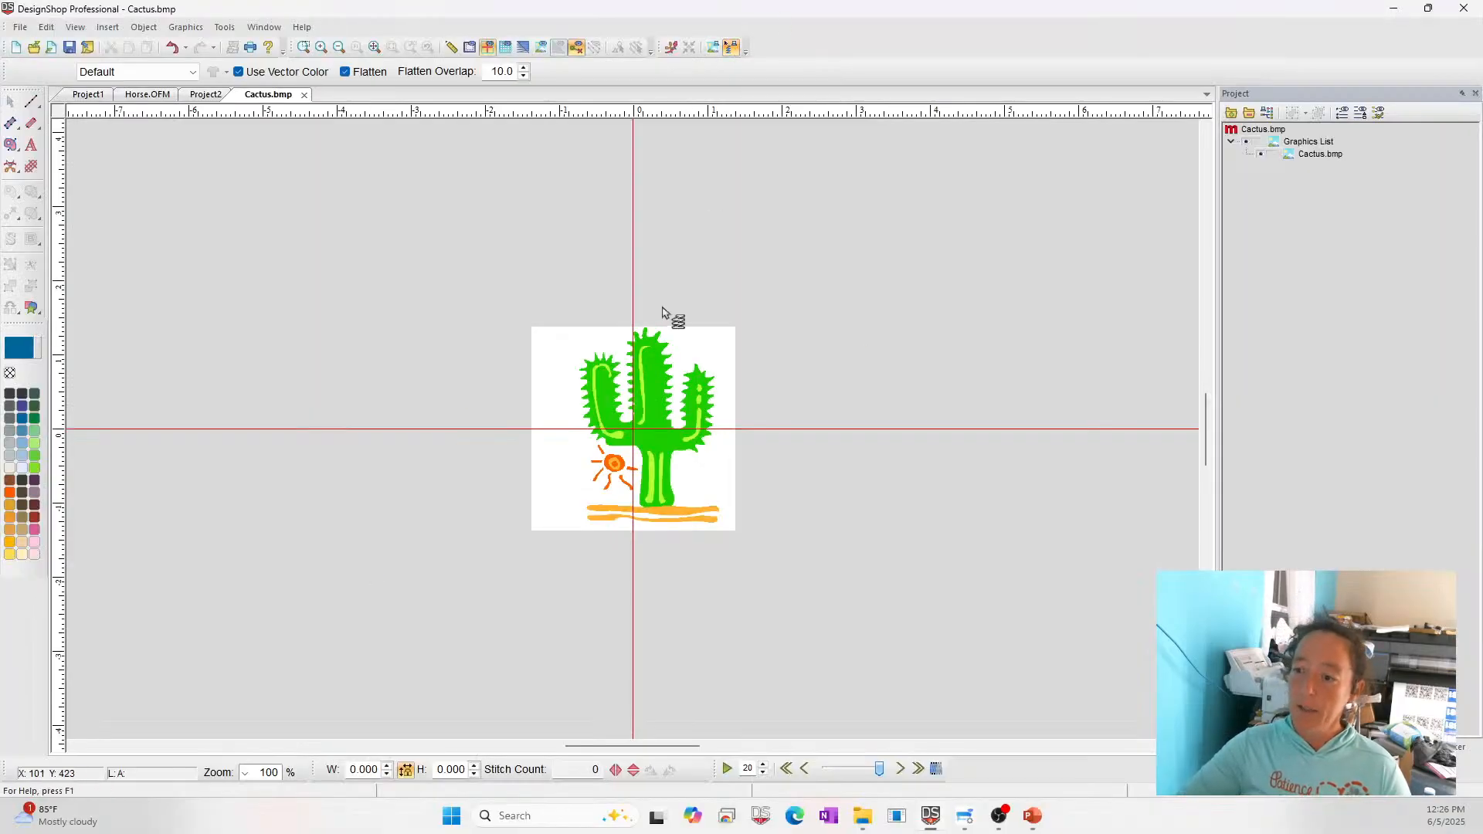
click(731, 52)
click(712, 48)
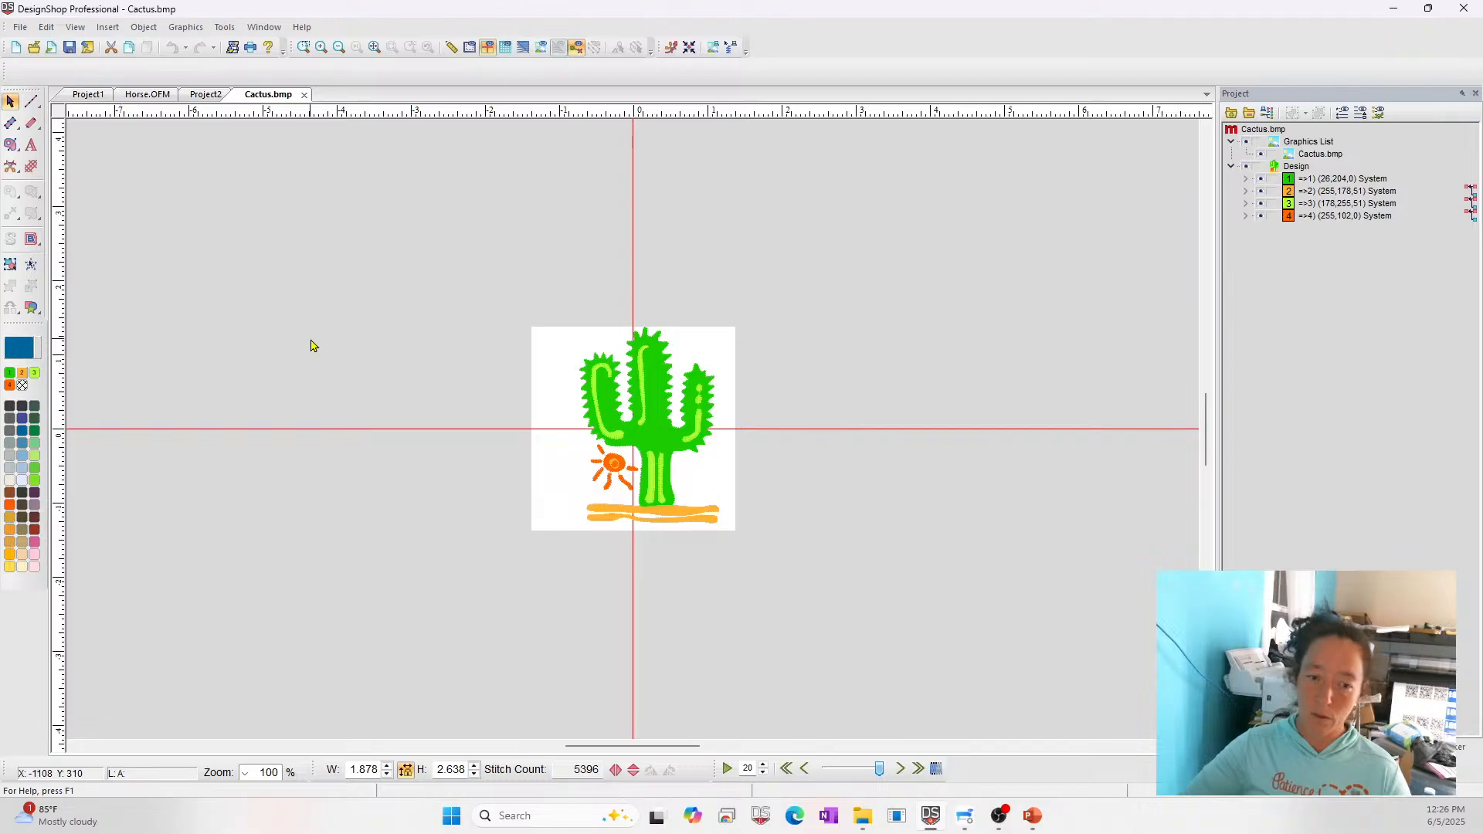
Select the whole digitized cactus design, fit it in the view, deselect it and show the stitches in 3D
right_click(1281, 218)
click(1290, 169)
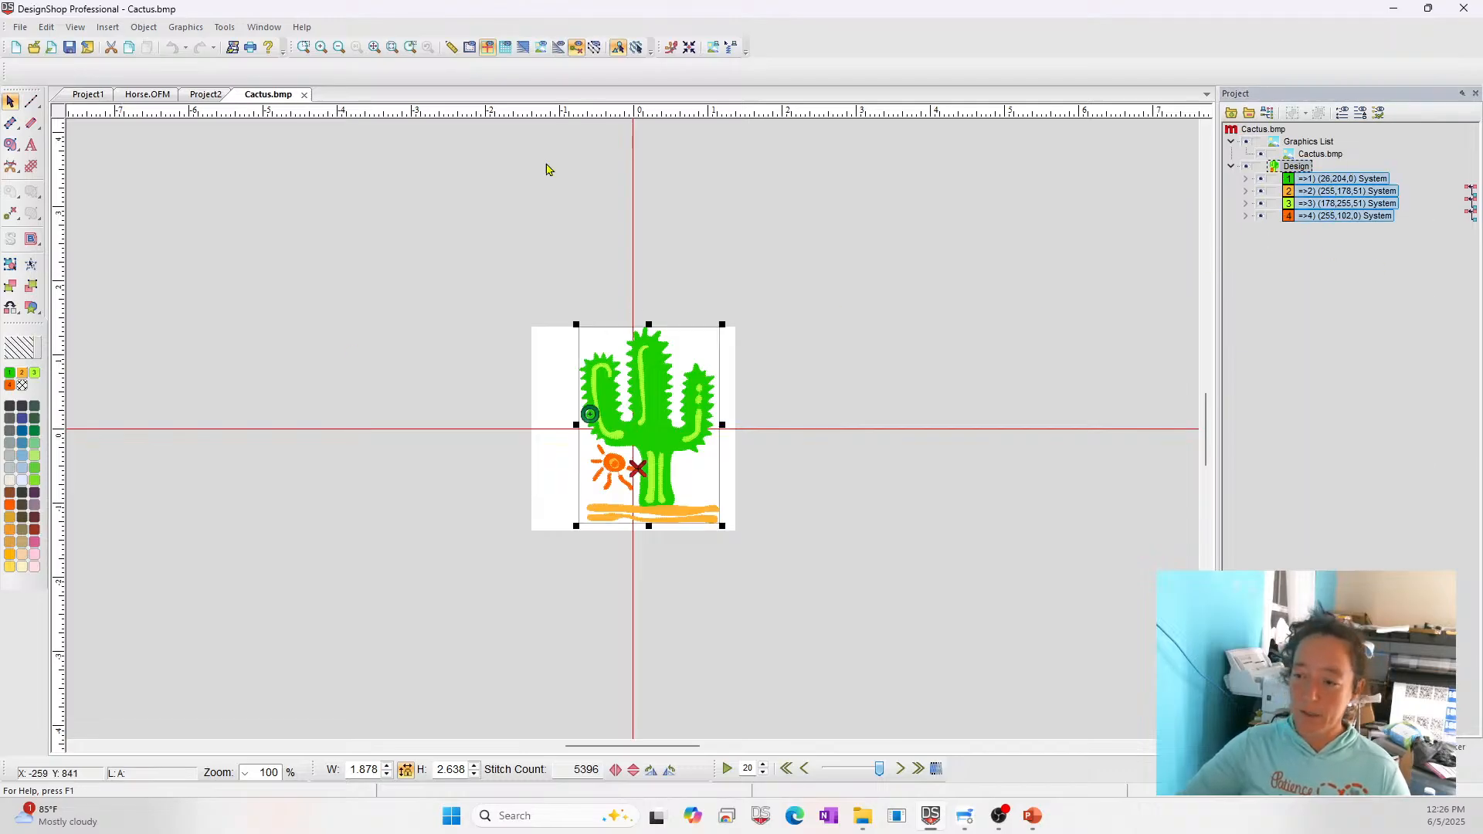
click(392, 48)
click(993, 381)
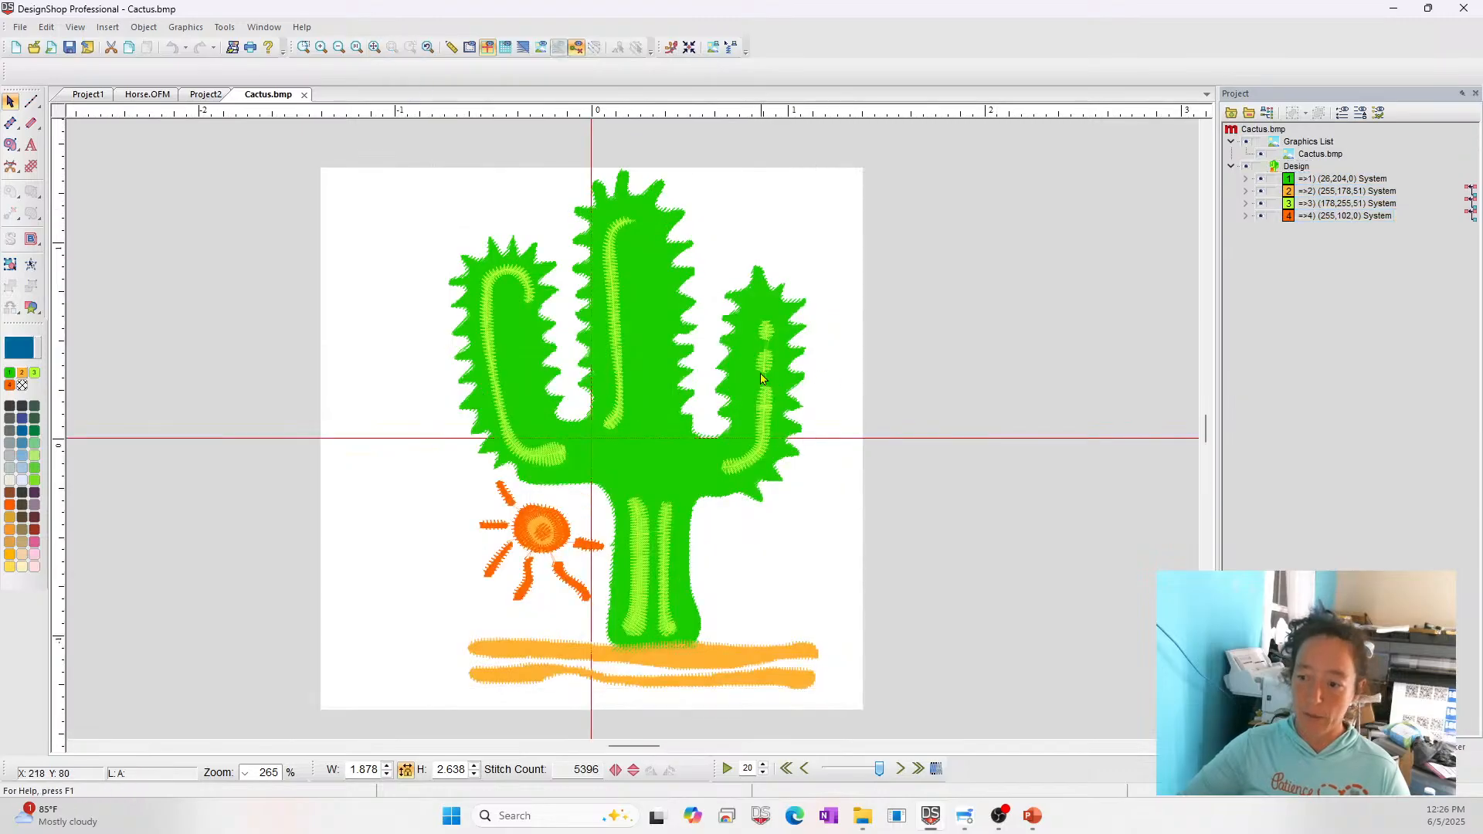
click(520, 49)
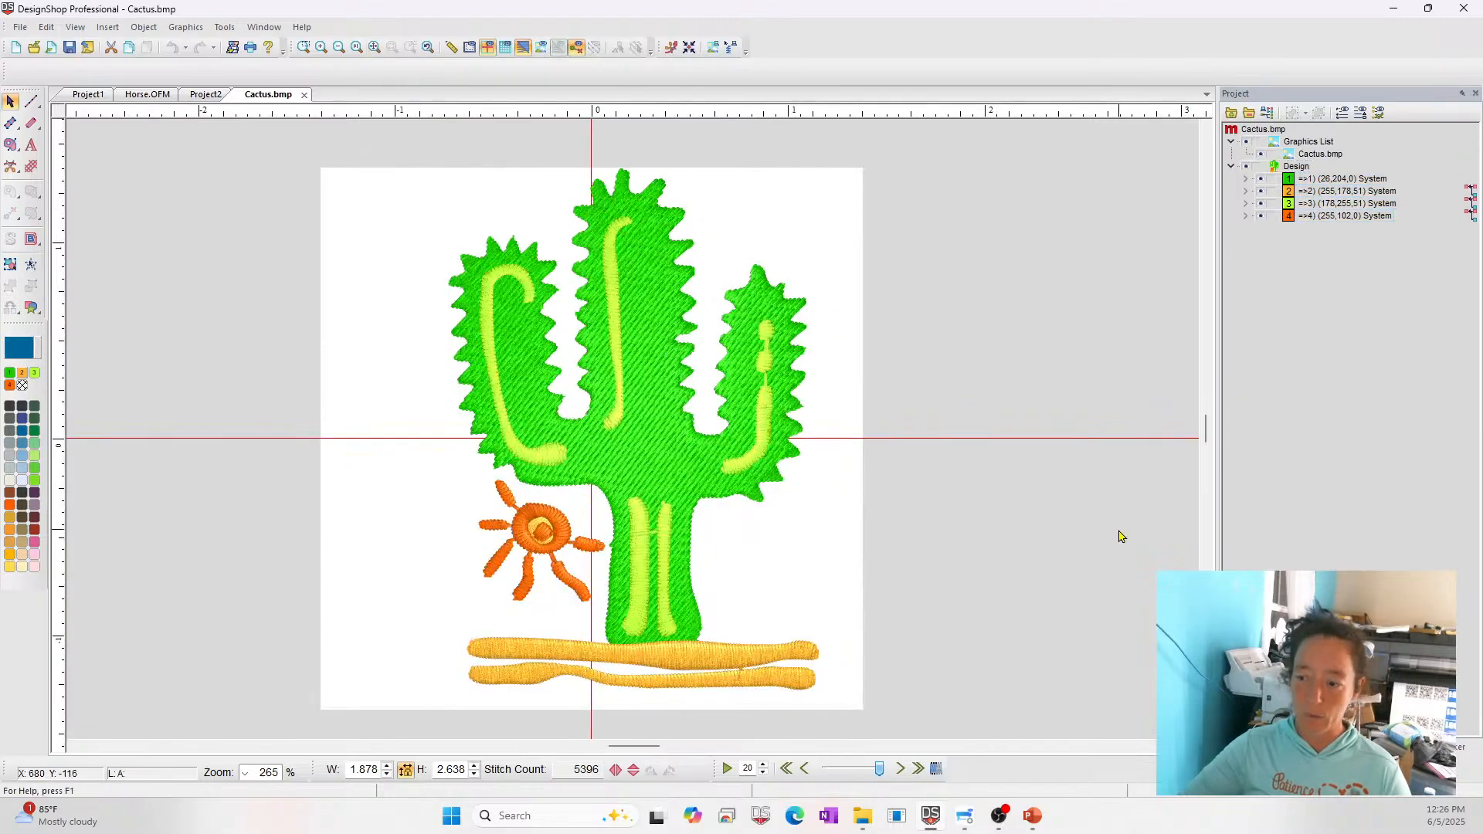
Match the design's colors to the Madeira Poly Neon chart, assign 1850 Fluorescent to color 1 and apply the changes
right_click(10, 375)
click(35, 386)
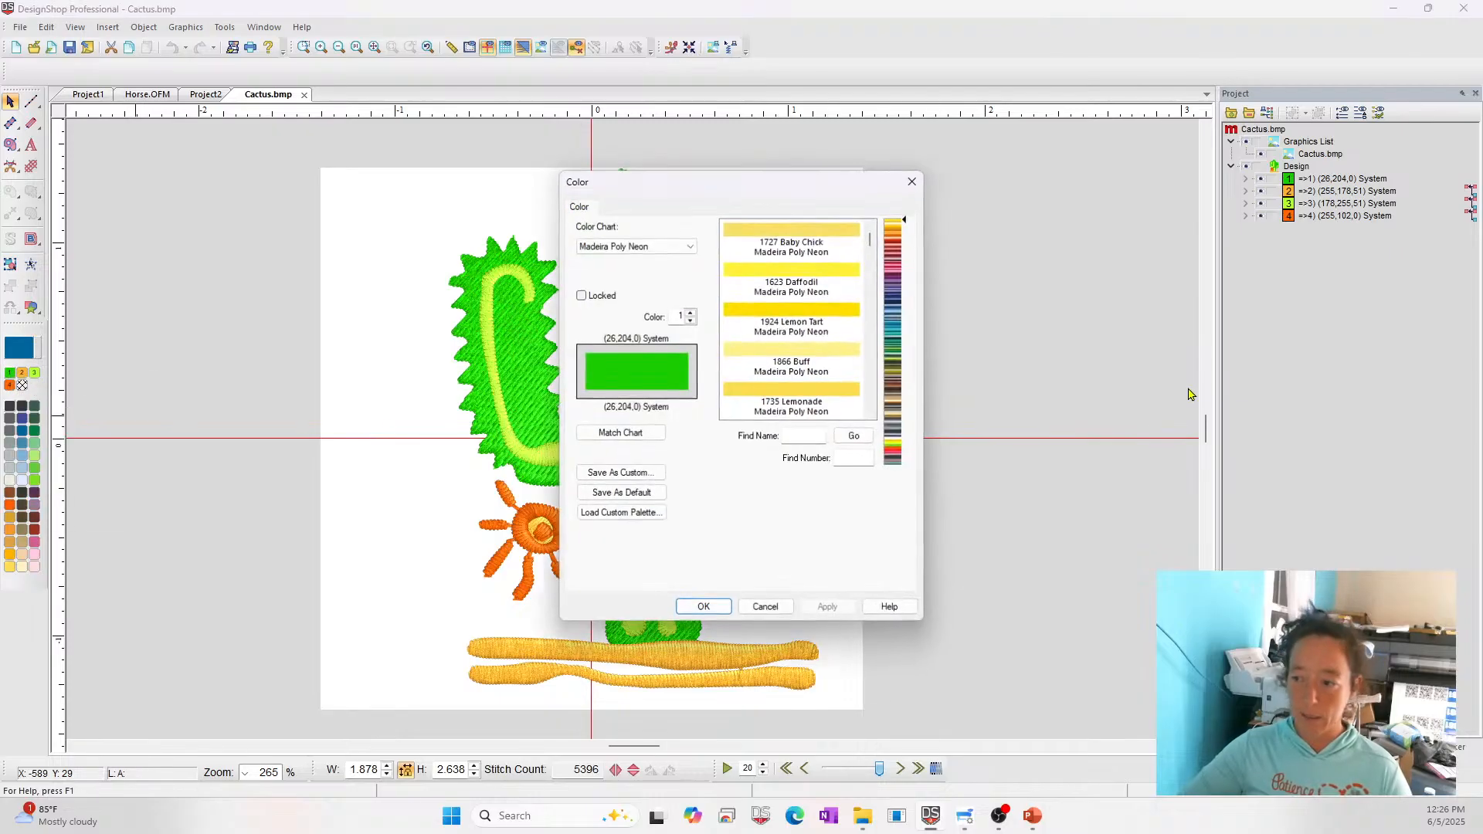
click(646, 433)
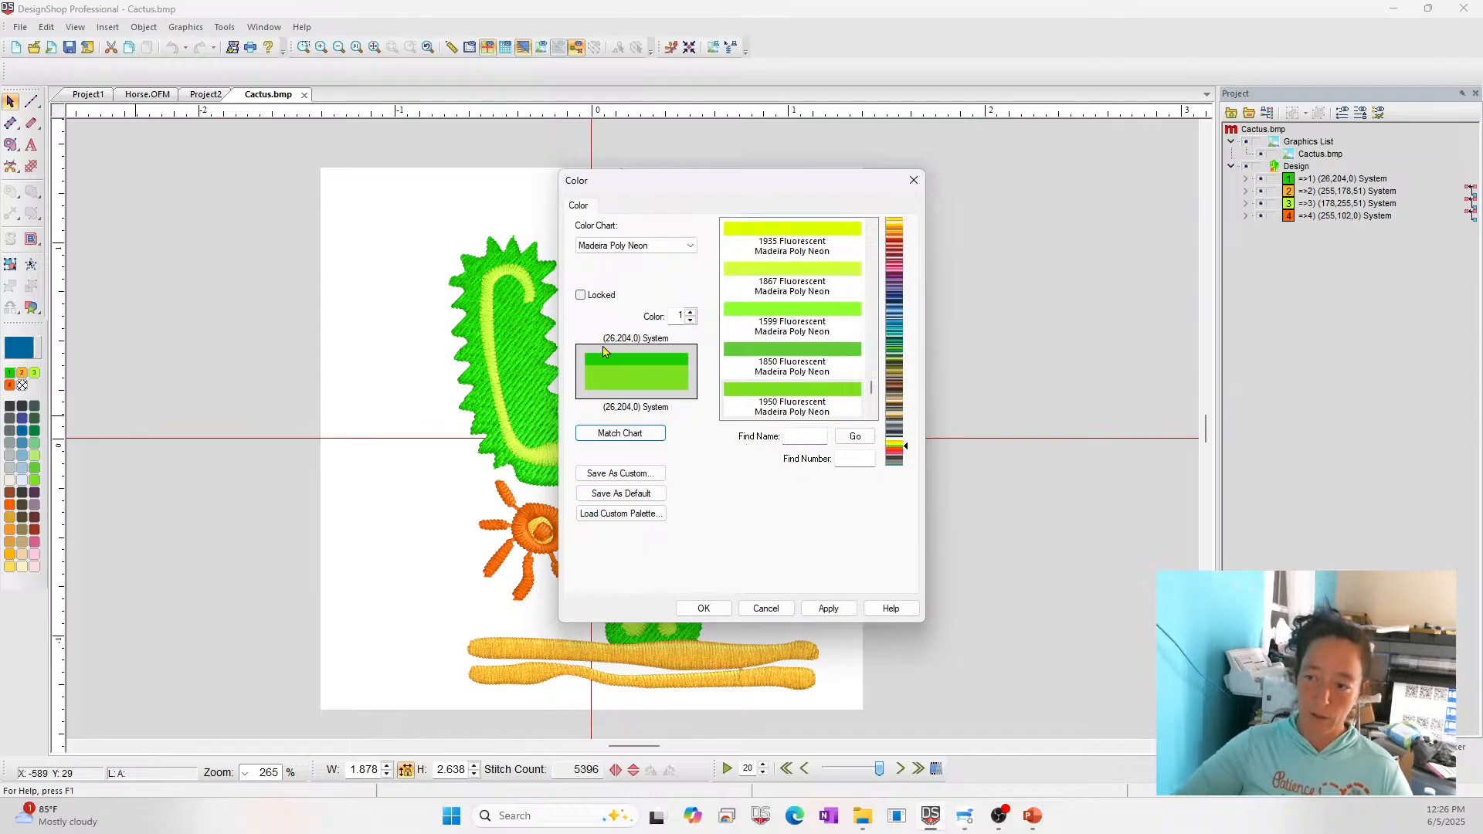
click(770, 348)
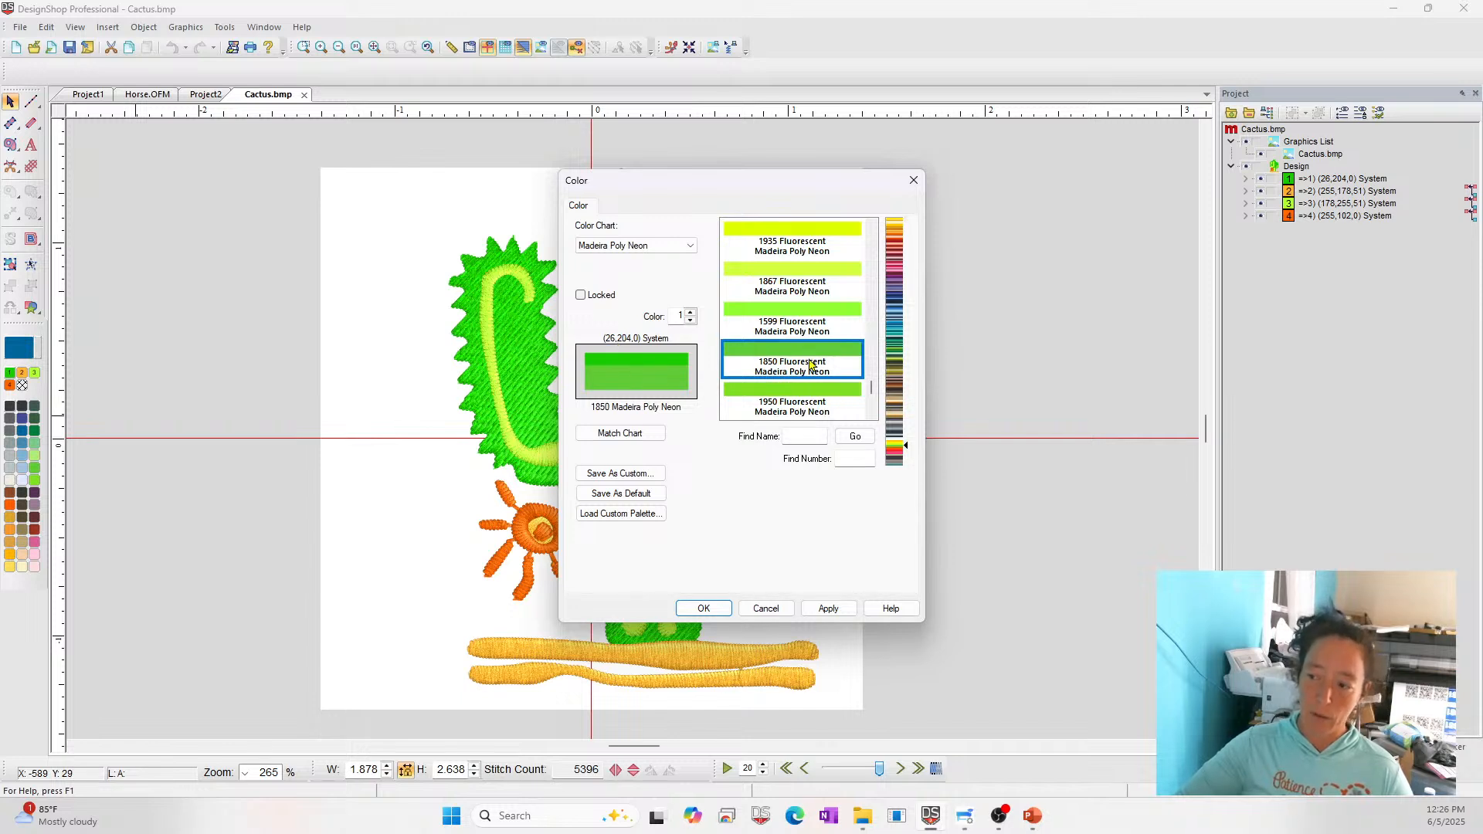
click(828, 609)
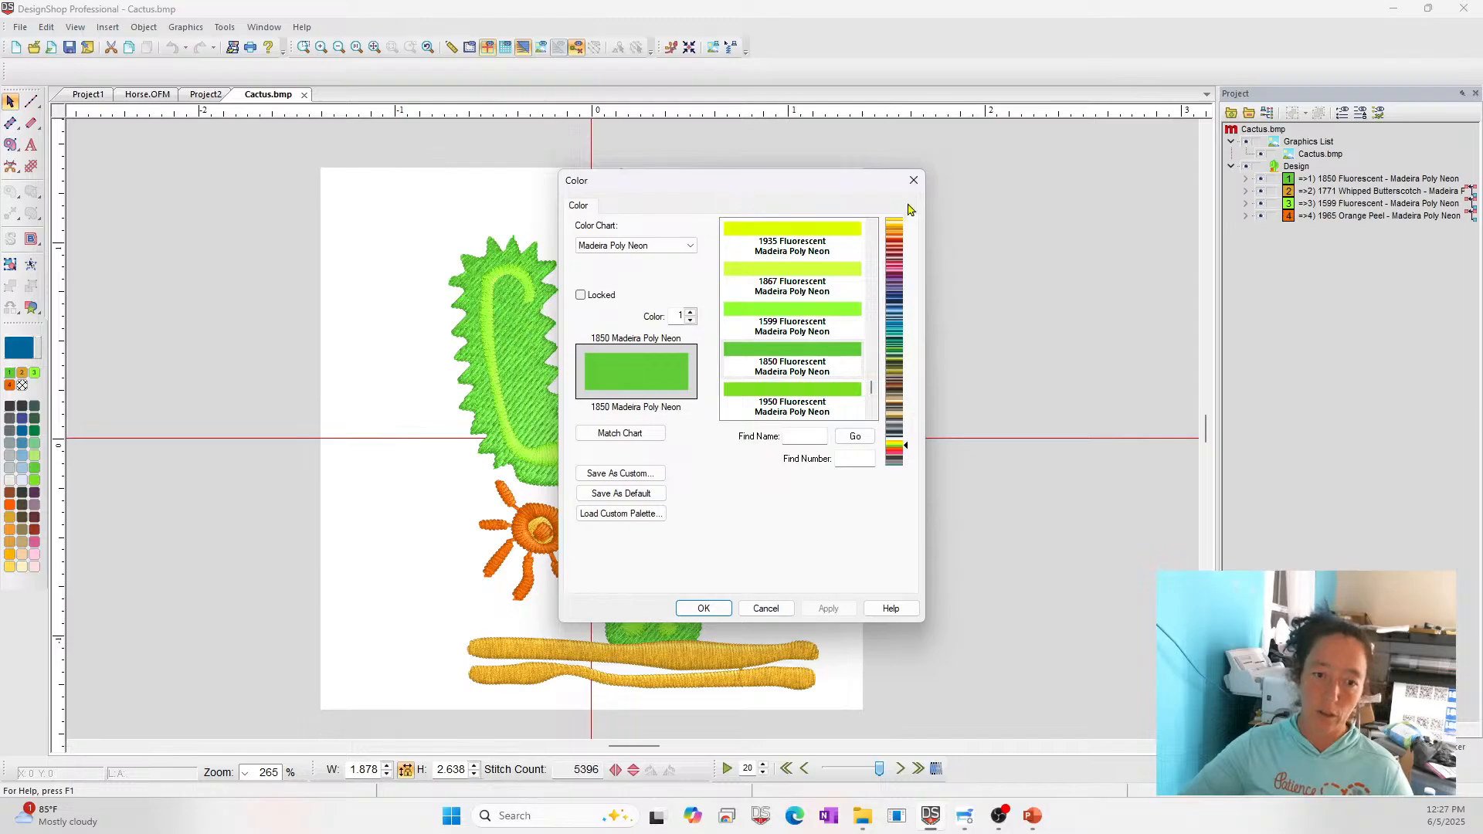
click(914, 180)
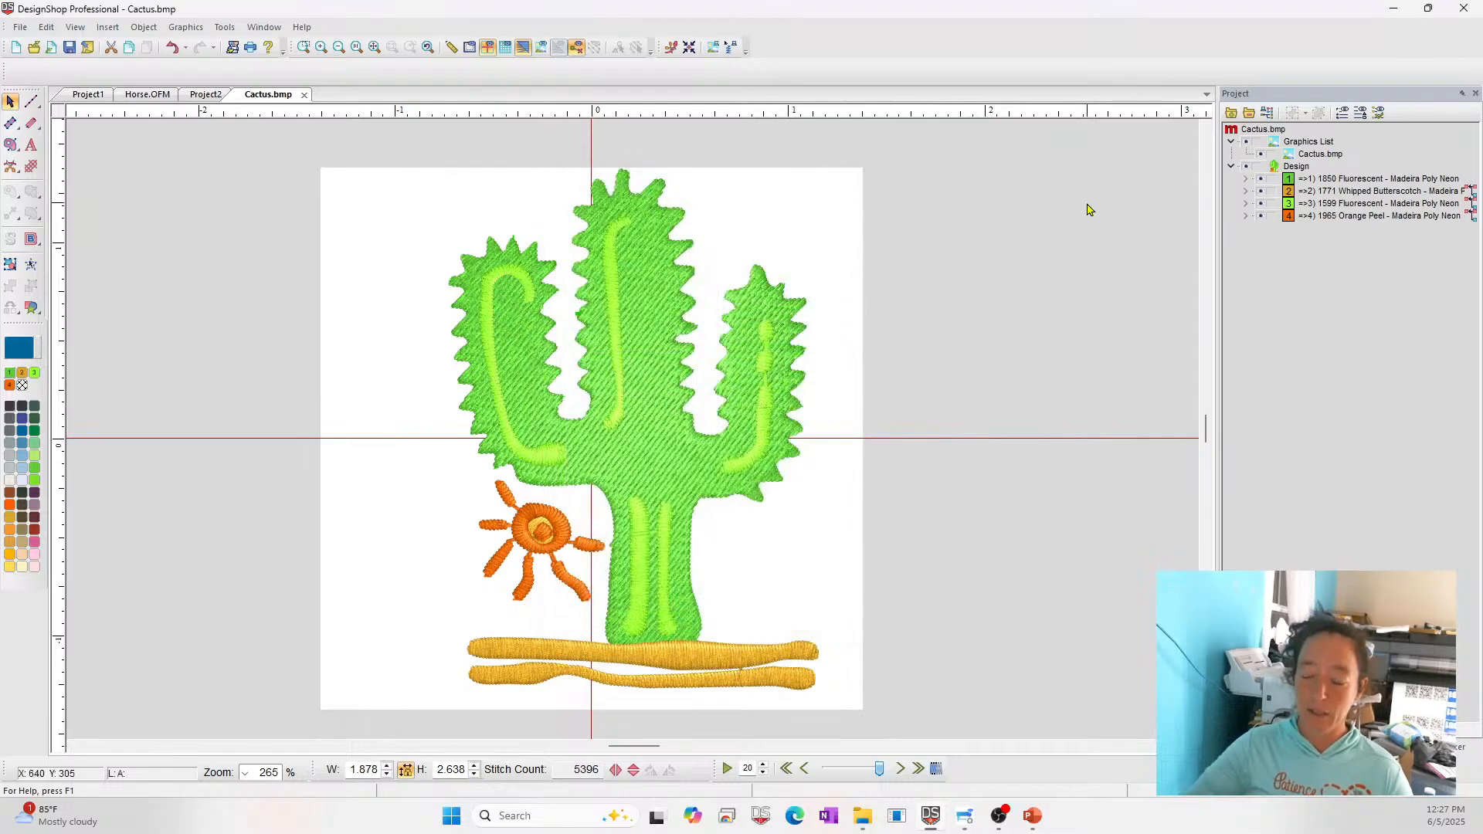
Select the entire stitched design and move it about 2 inches to the right of the original cactus graphic
click(1357, 191)
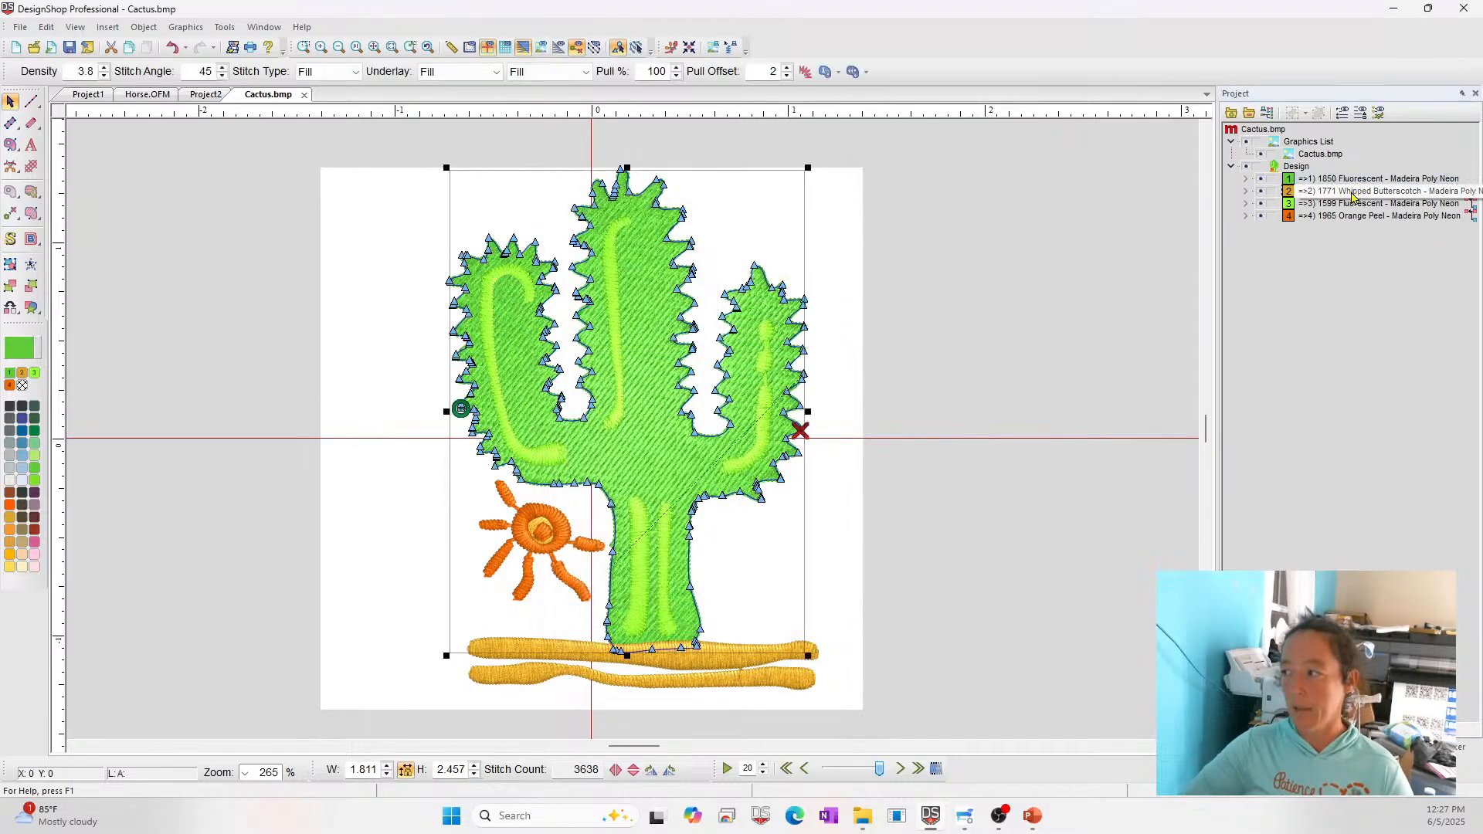
click(1348, 216)
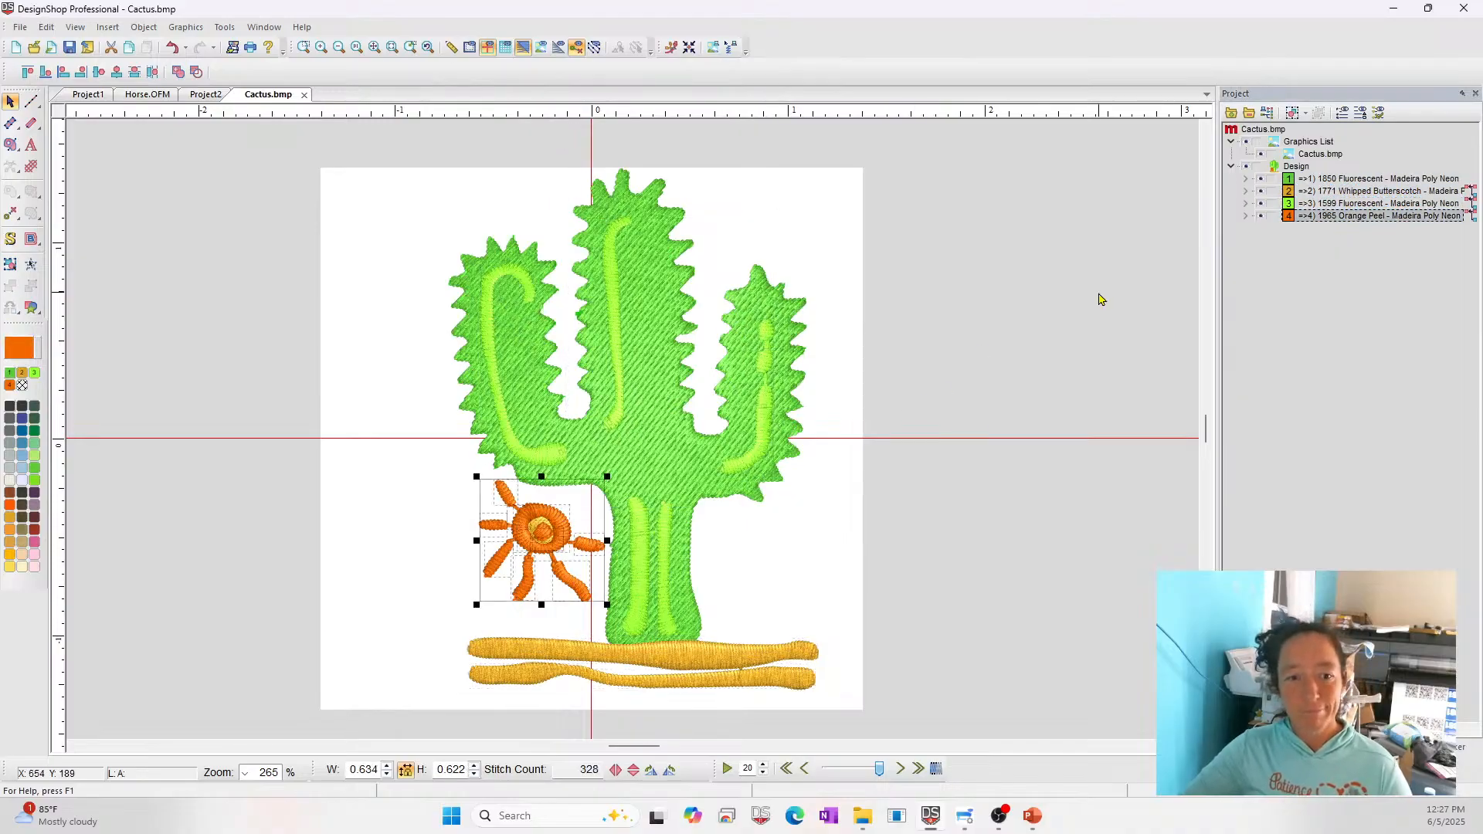
click(1282, 171)
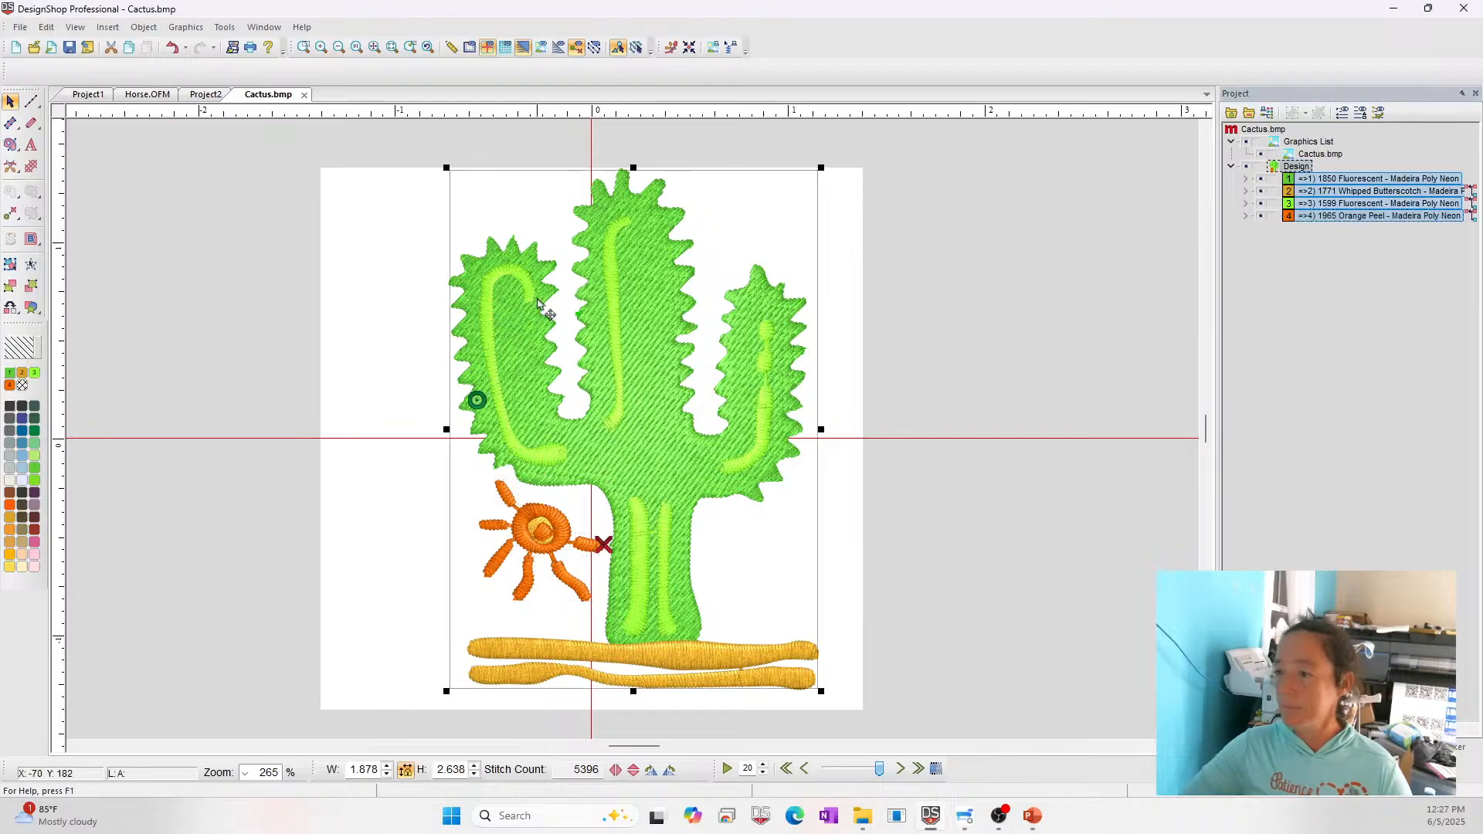
drag(590, 514, 982, 506)
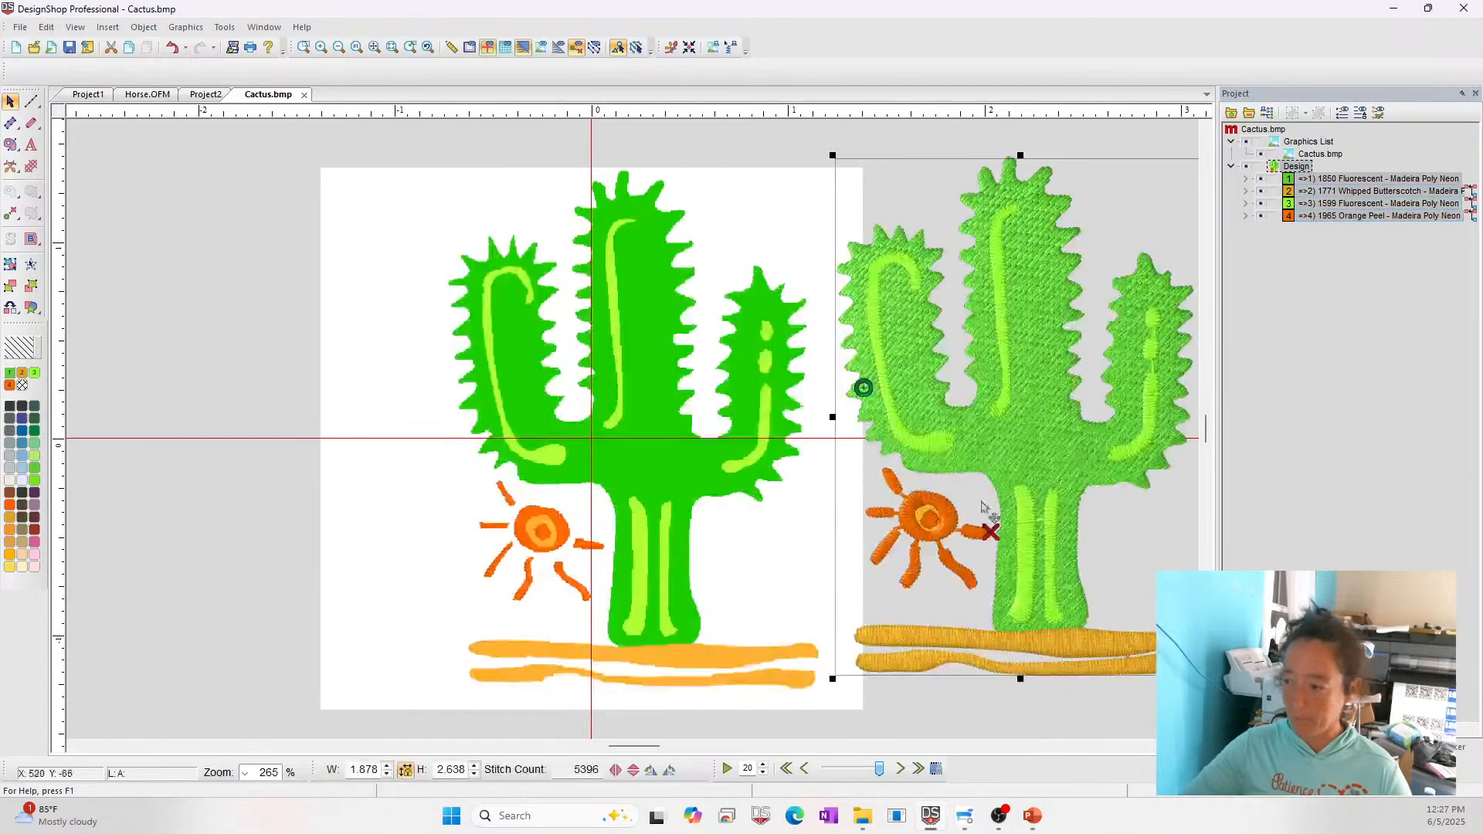
click(255, 599)
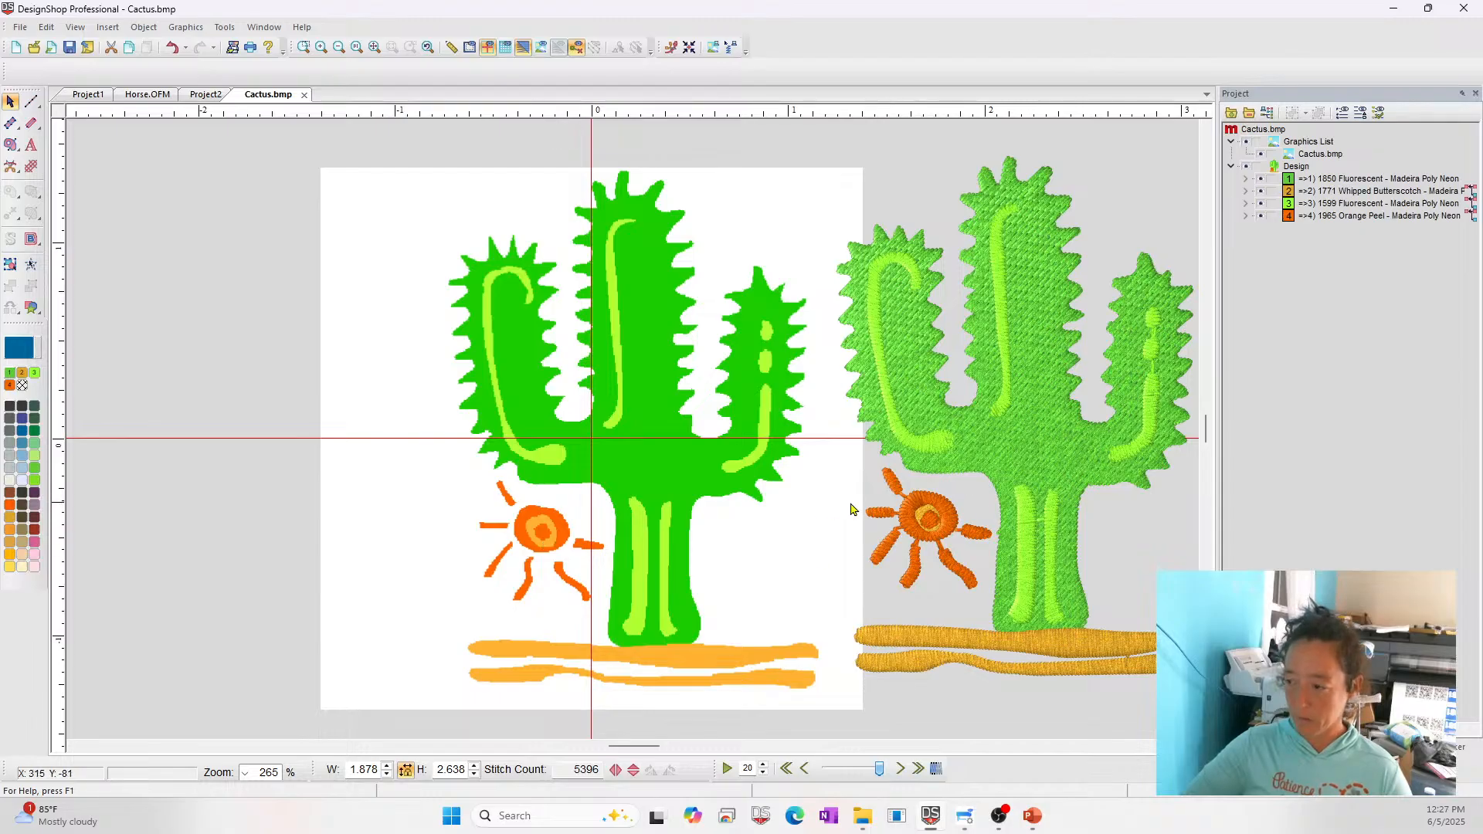
Select the cactus body fill and inspect the color settings of color 1 without changing them
click(1052, 355)
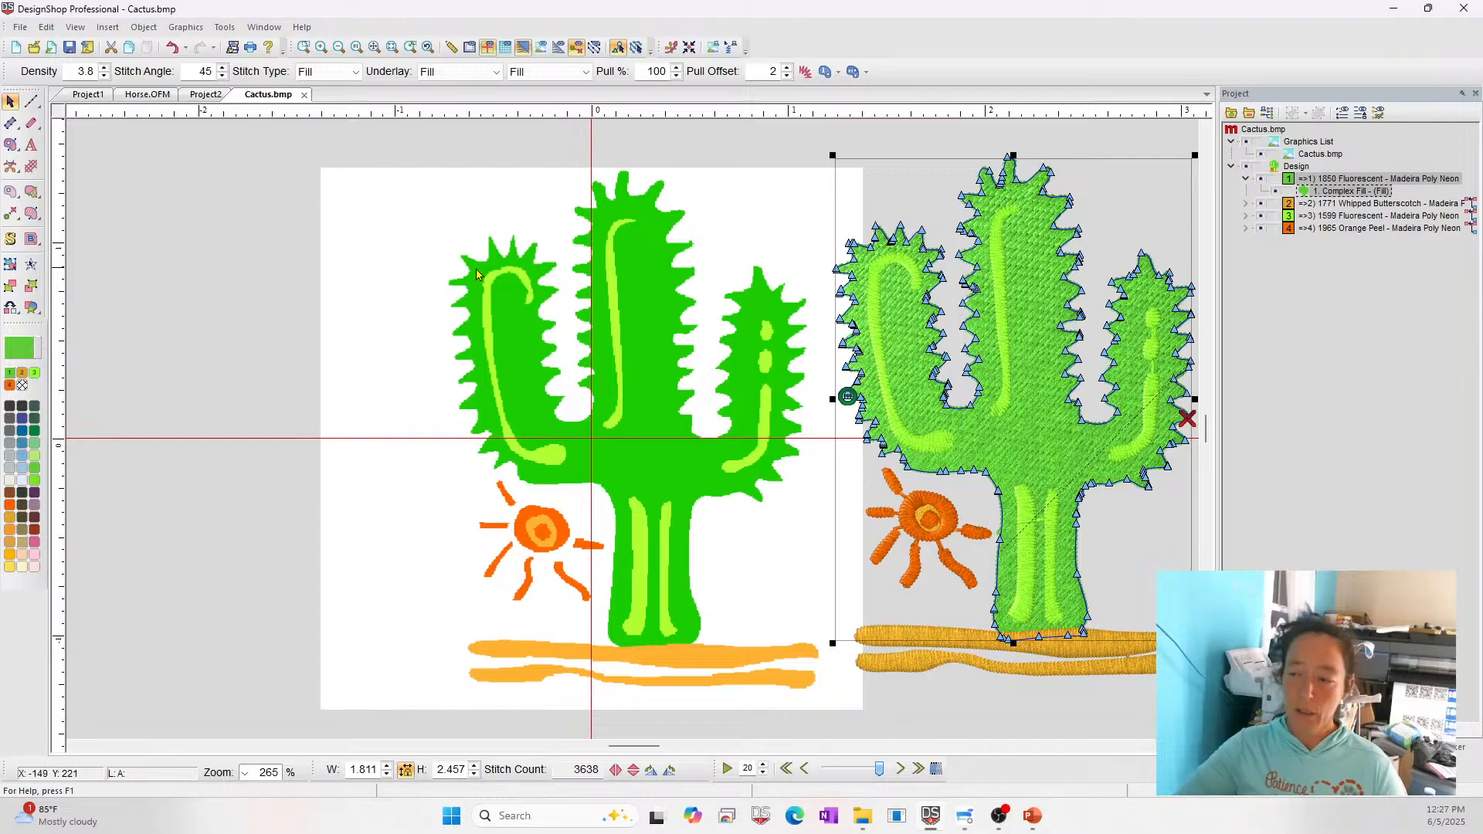
right_click(9, 373)
click(44, 386)
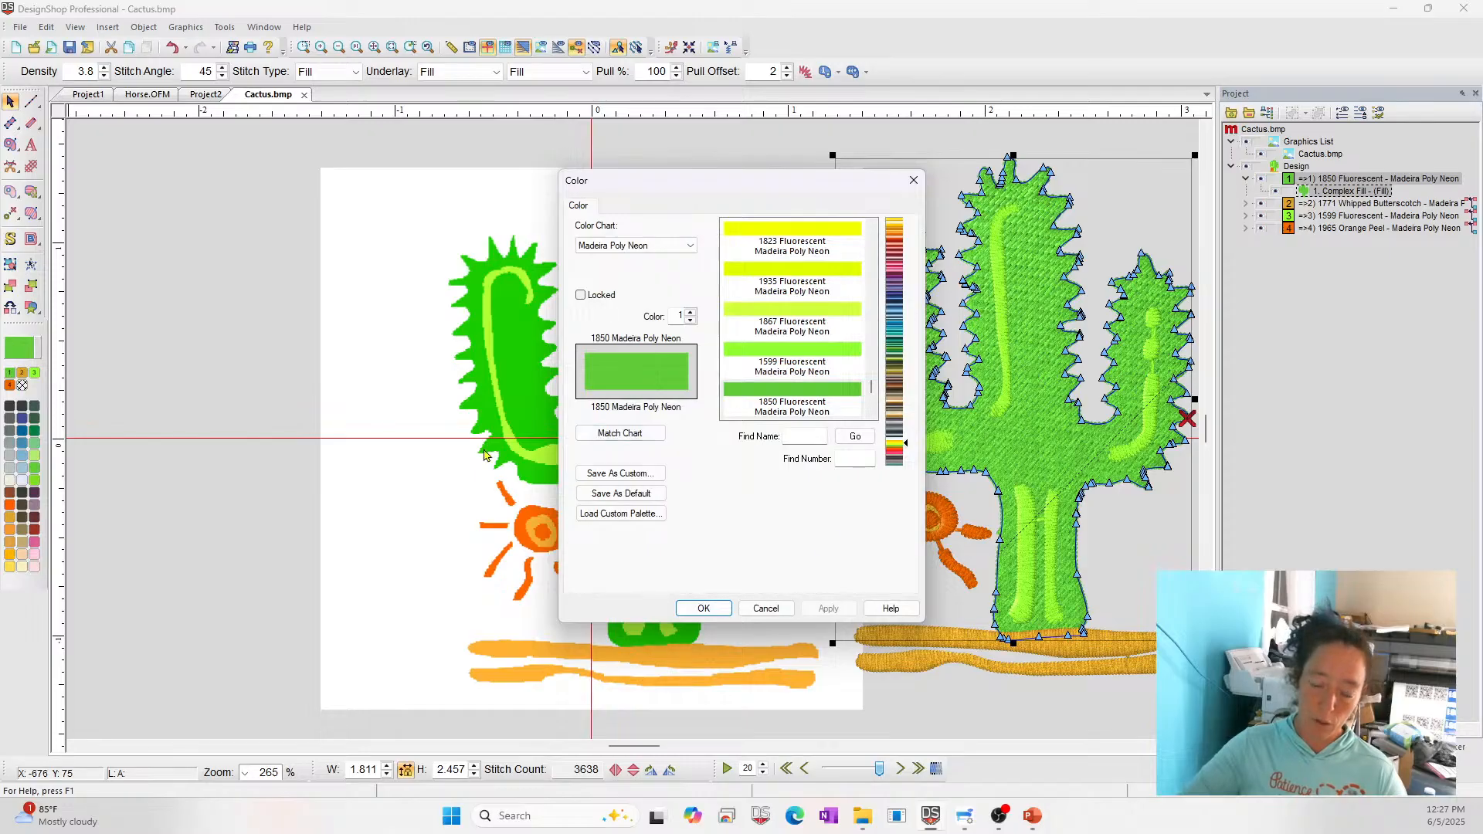
click(765, 609)
key(Escape)
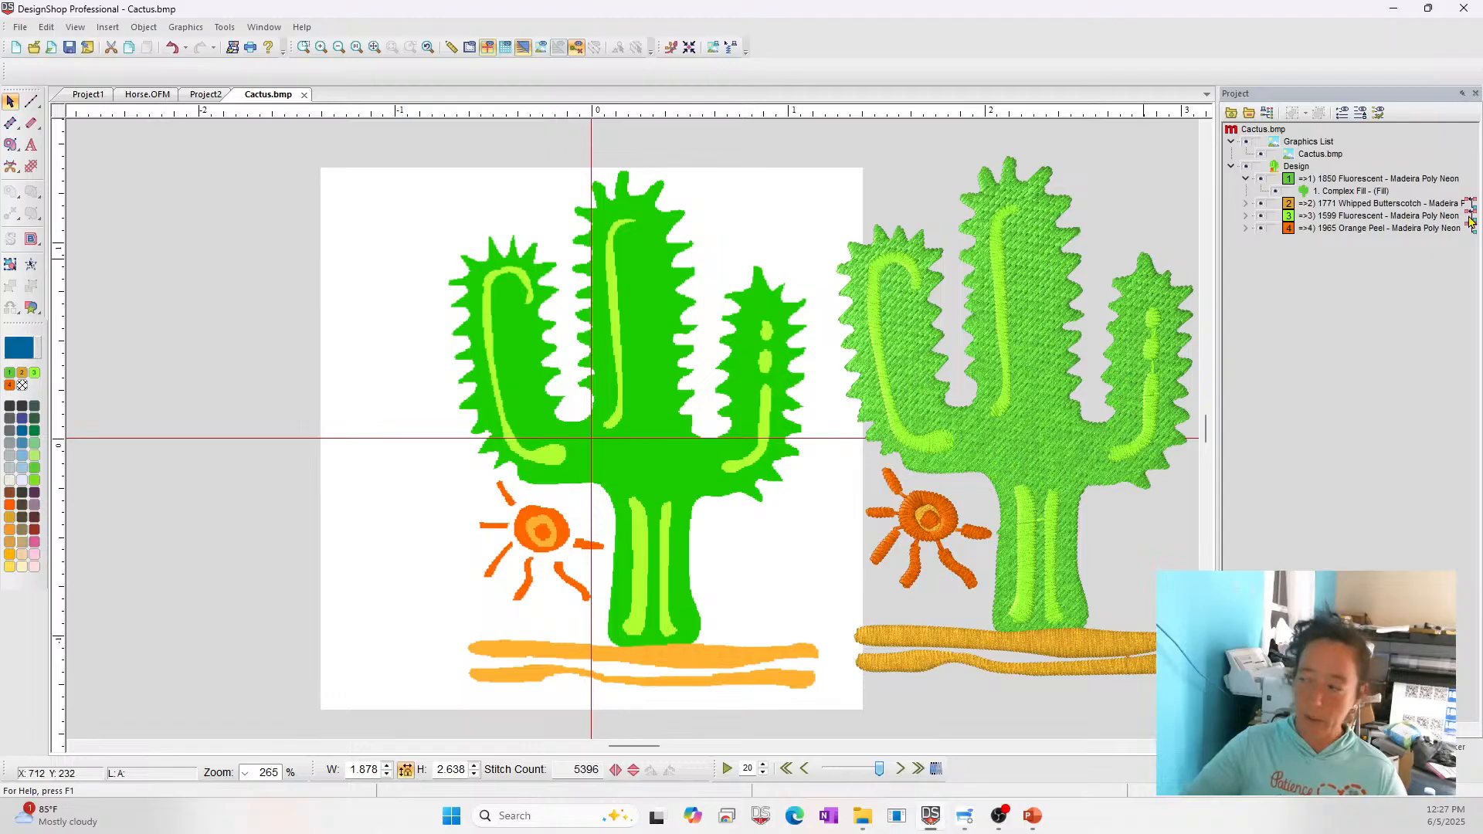
Try to match the cactus body fill's color to the Madeira Poly Neon chart from its object properties, cancel and deselect
click(1335, 193)
right_click(1335, 193)
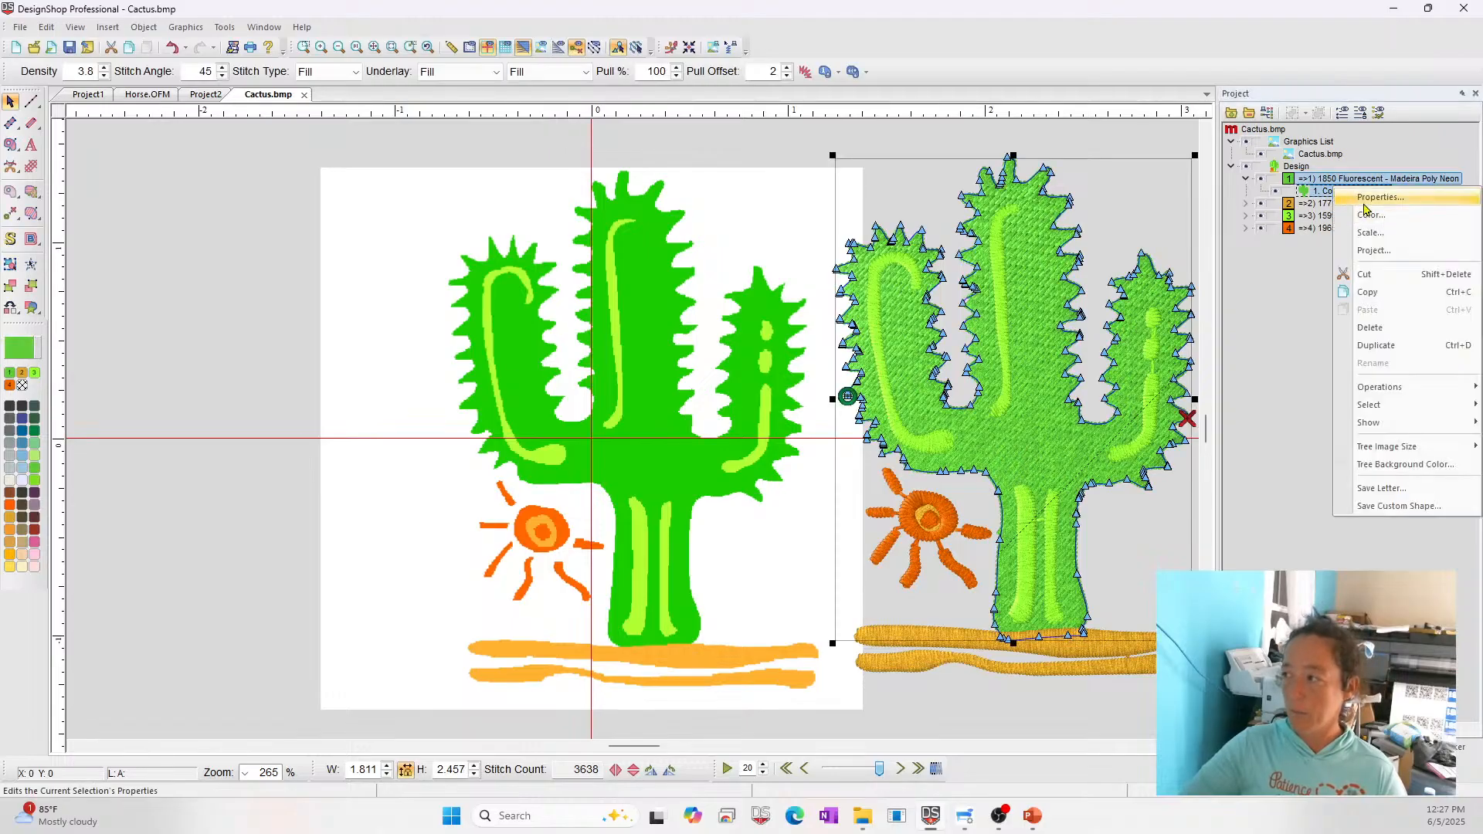
click(1352, 200)
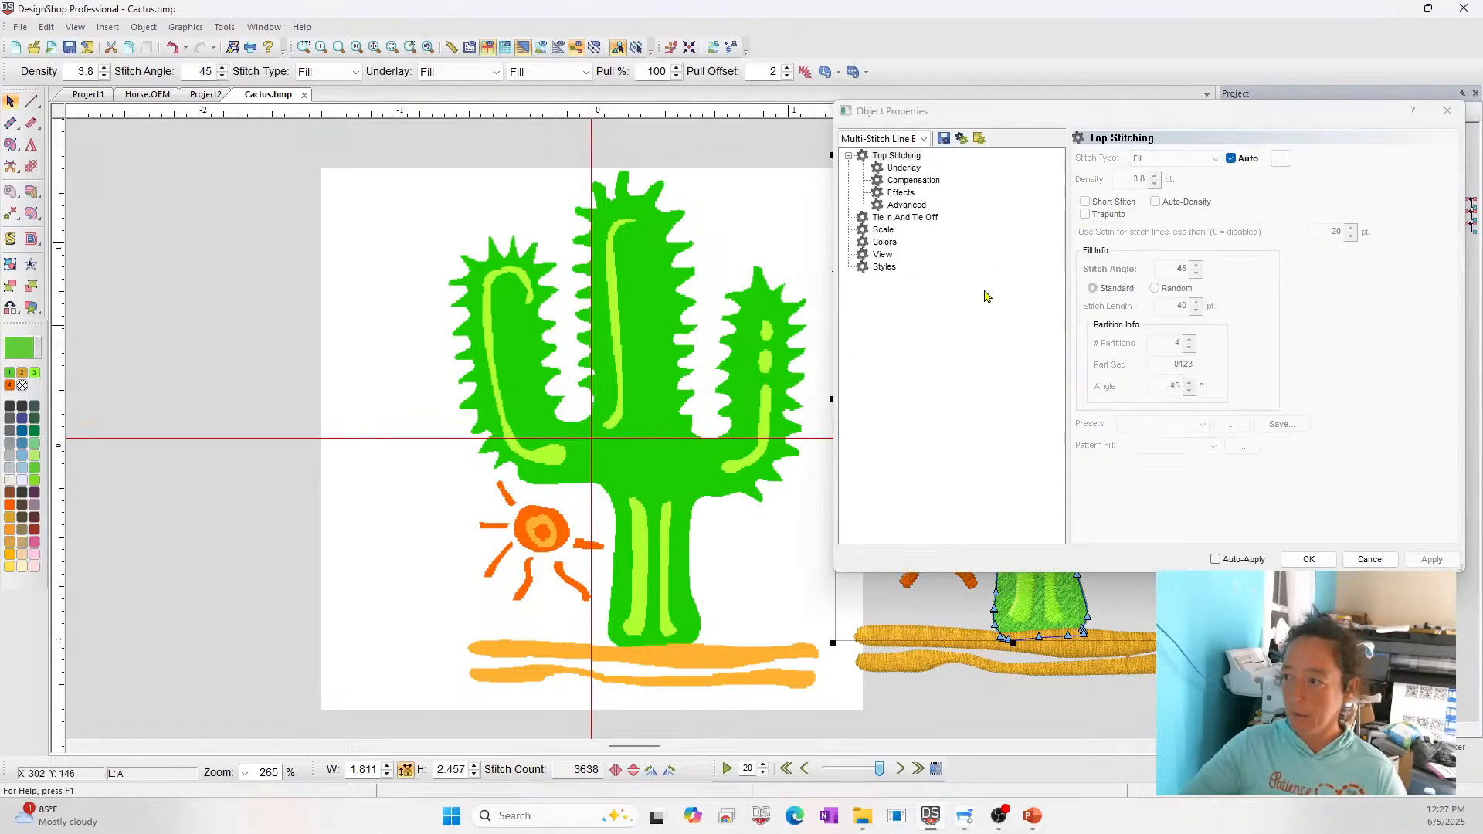
click(887, 244)
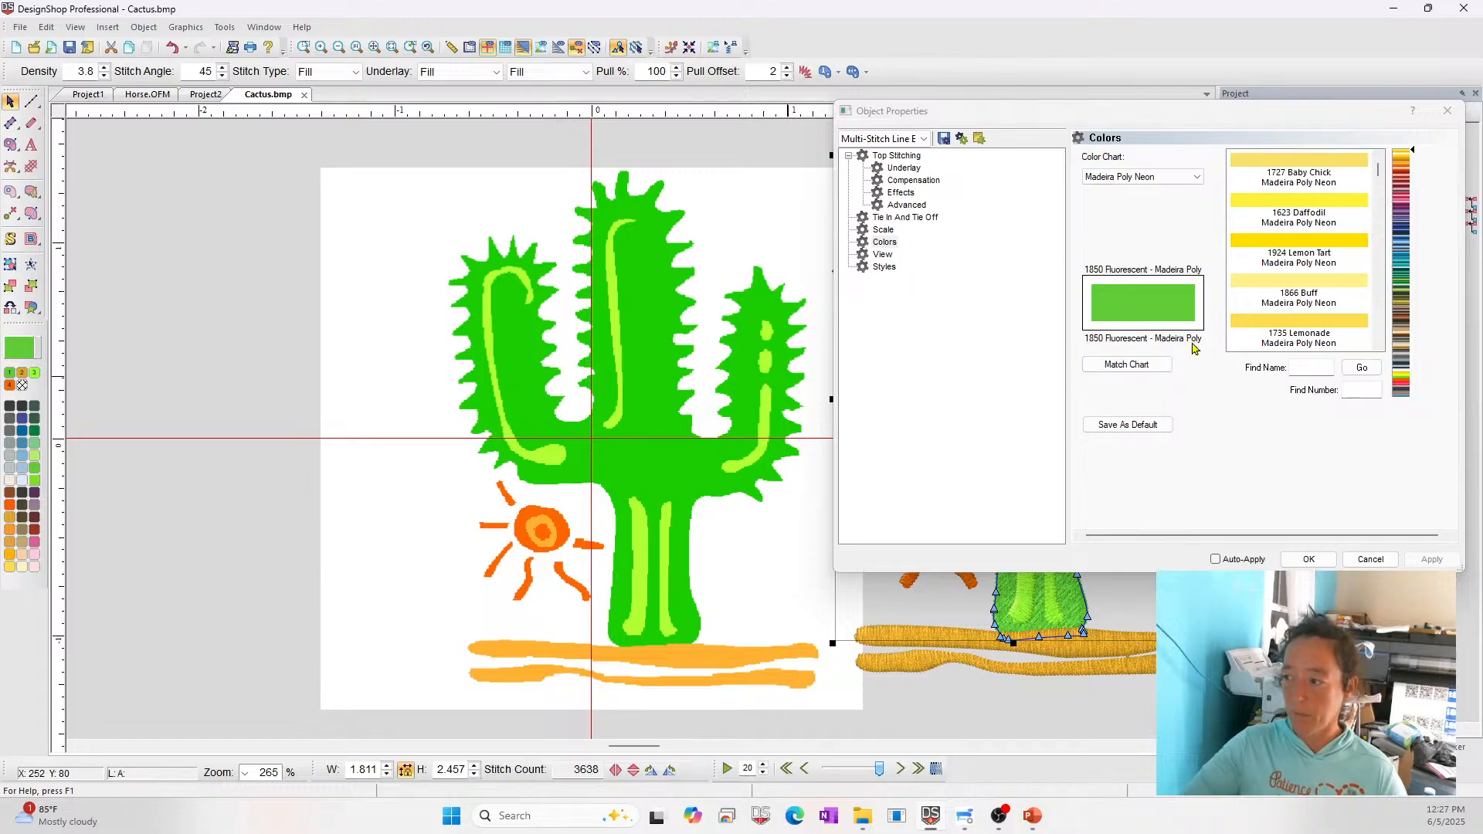
click(1149, 368)
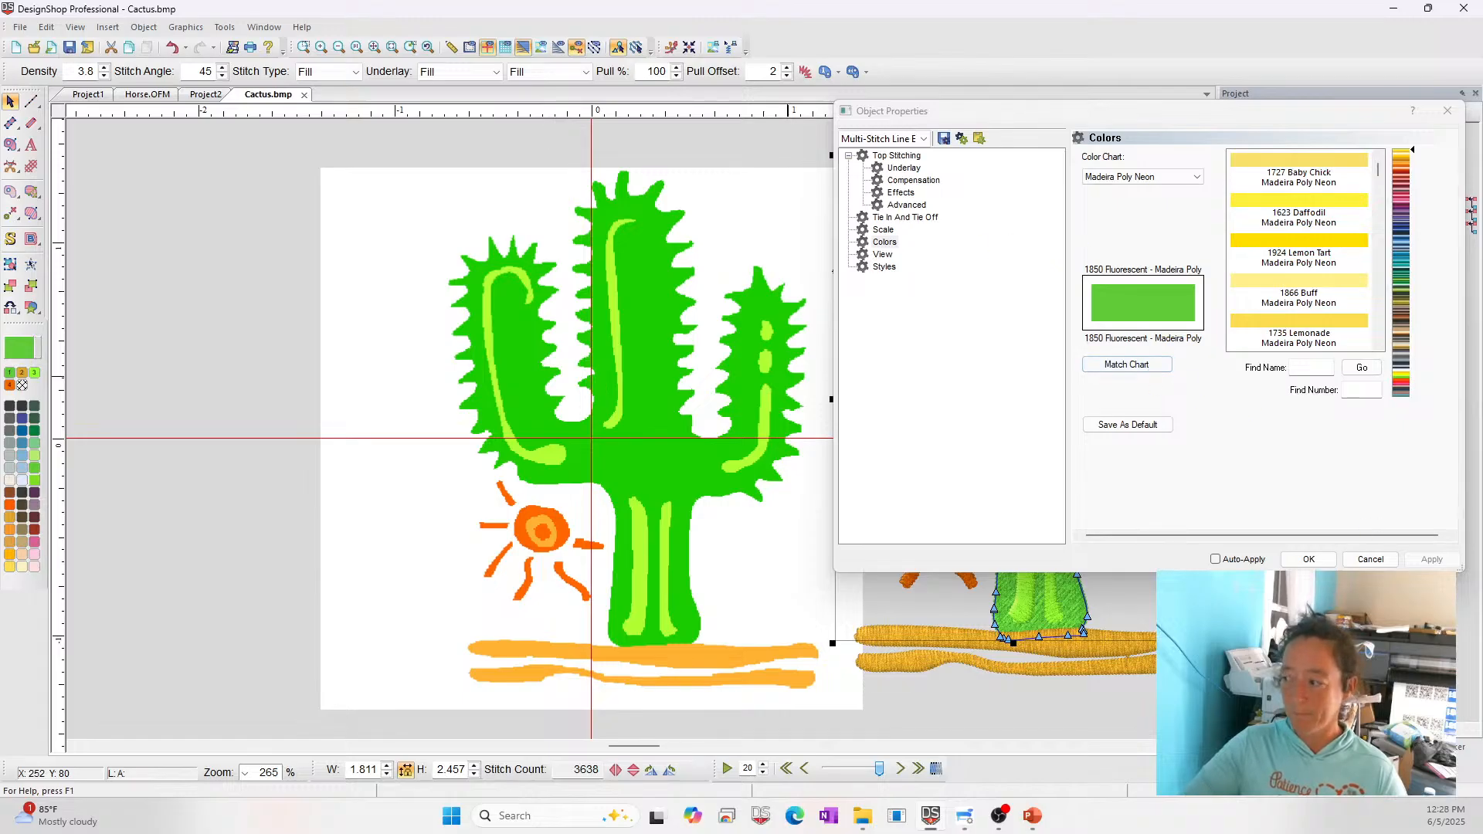
click(1370, 559)
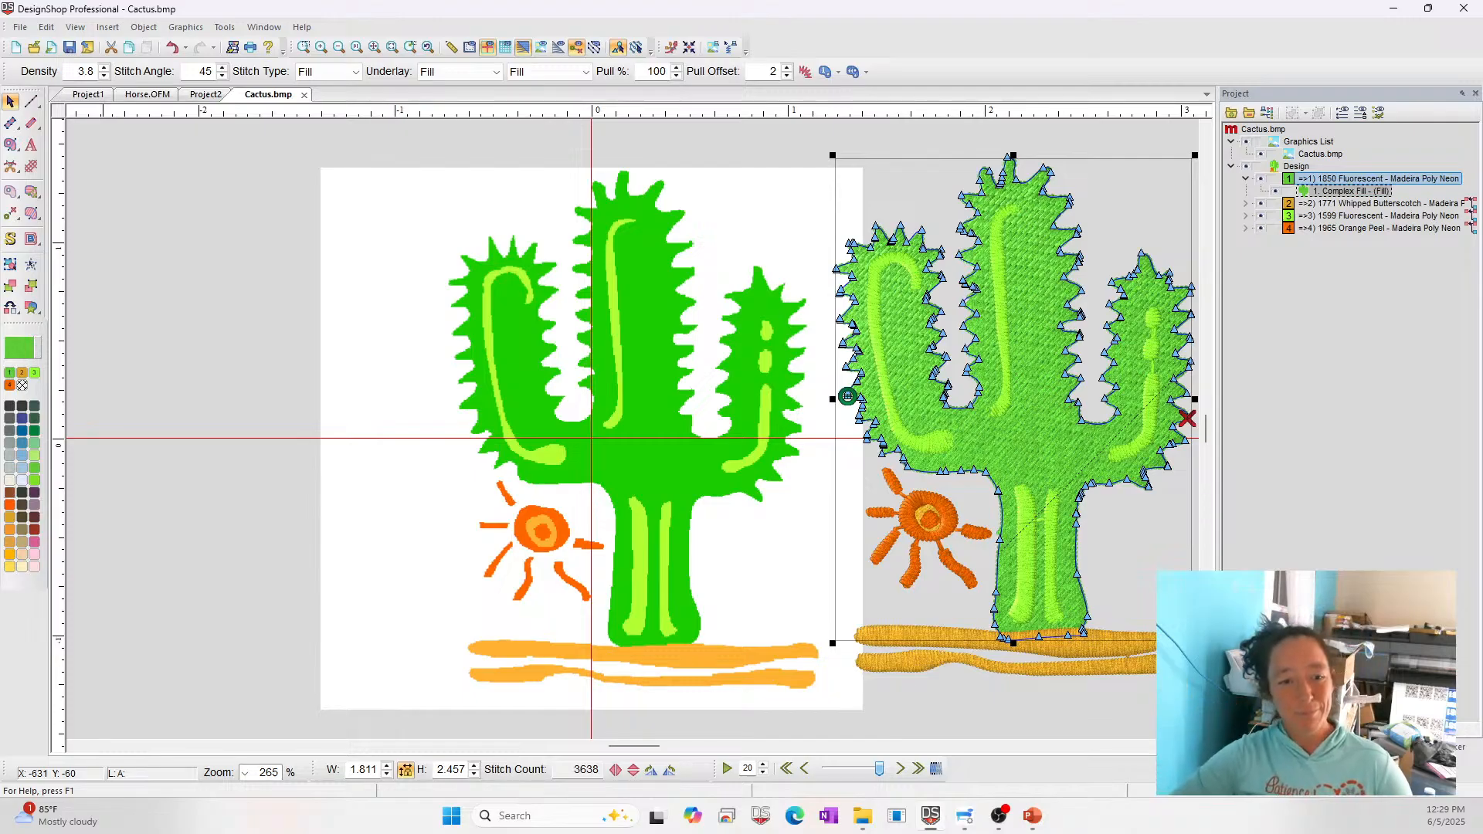
click(414, 241)
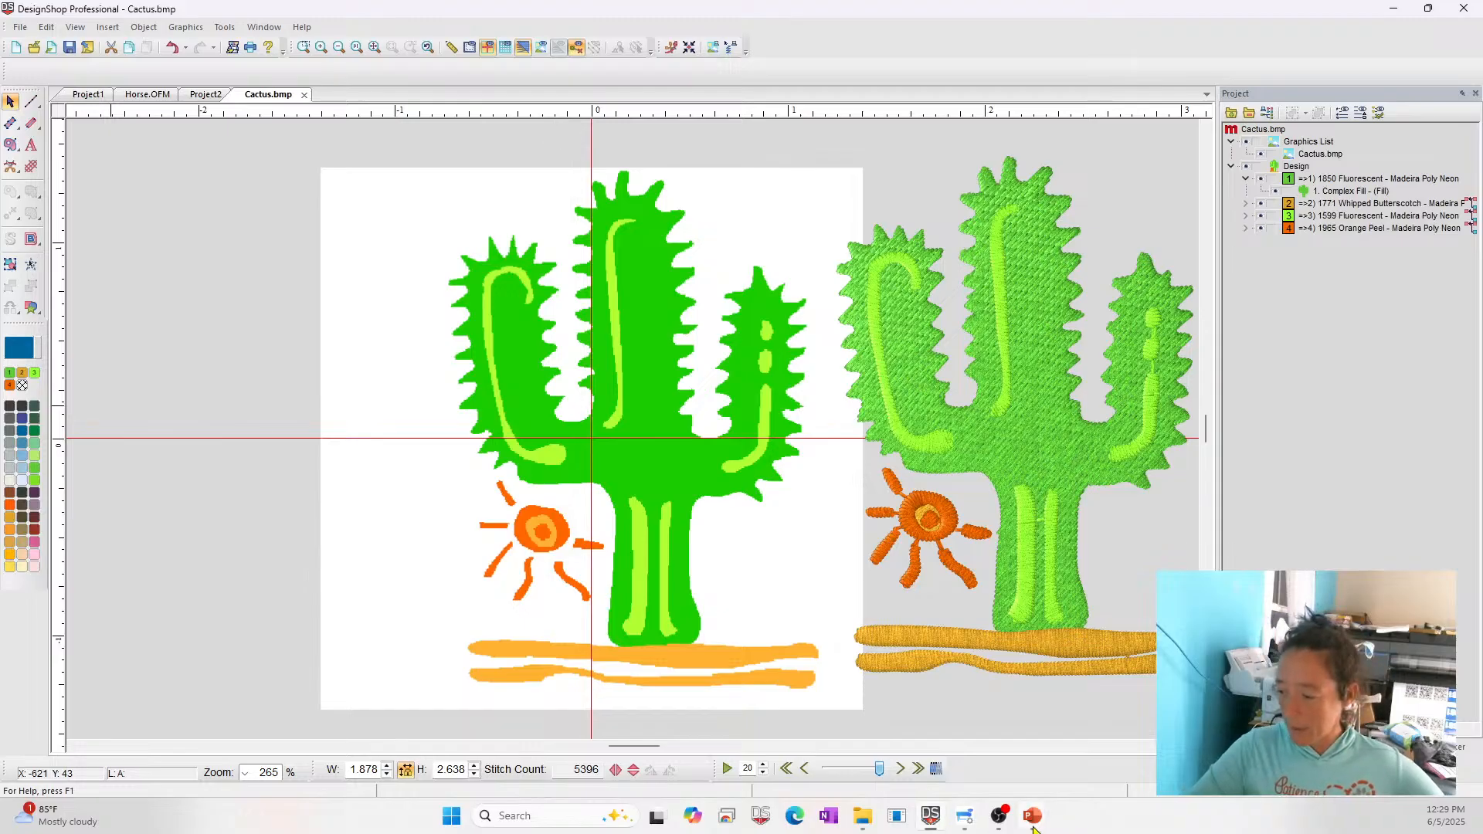
Switch to the PowerPoint slide show and go to the "The End for Today" slide
mouse_move(1038, 824)
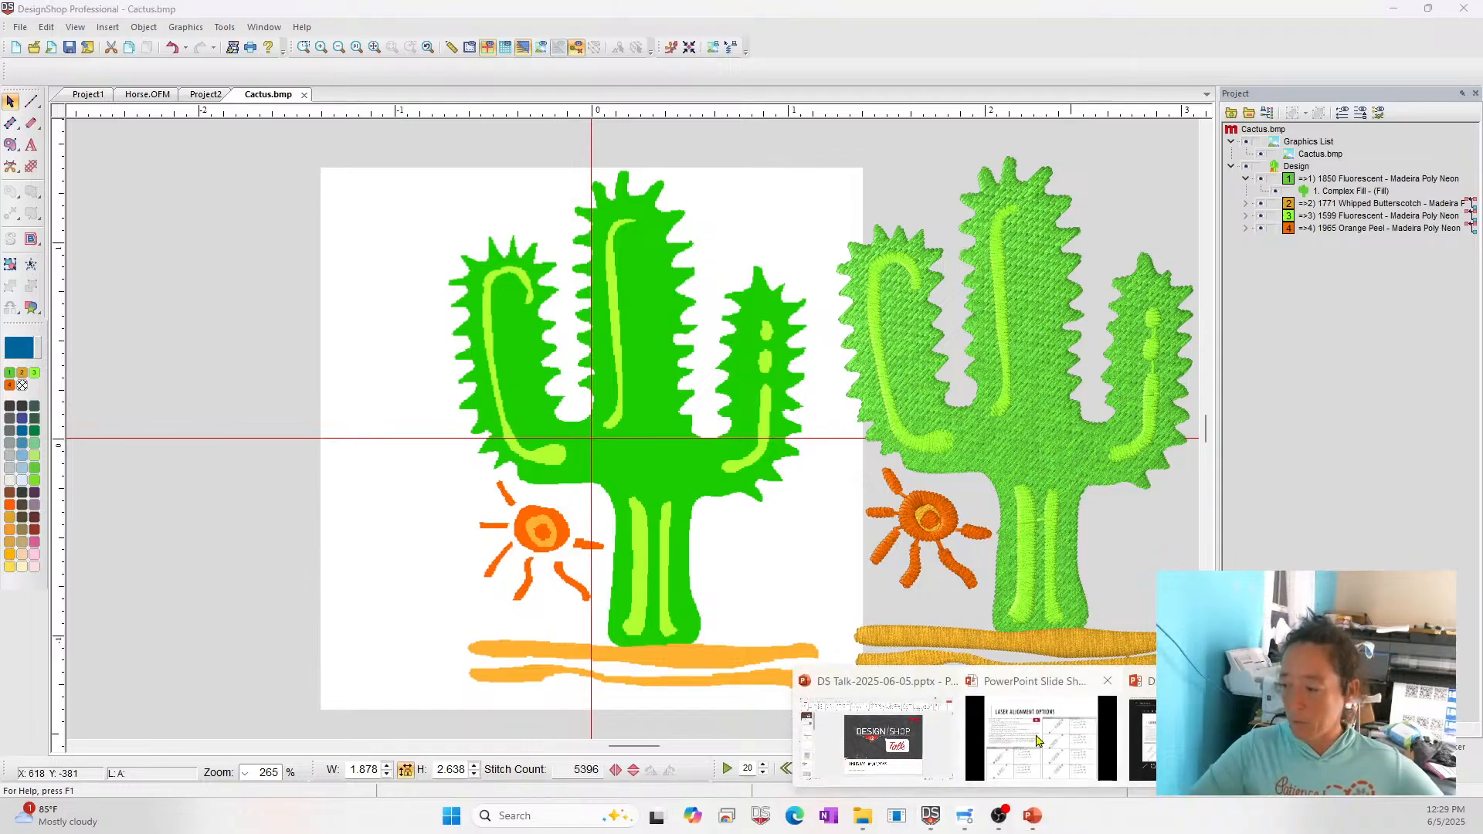
click(1054, 748)
key(Left)
key(Left)
key(Left)
key(Left)
key(Left)
key(Left)
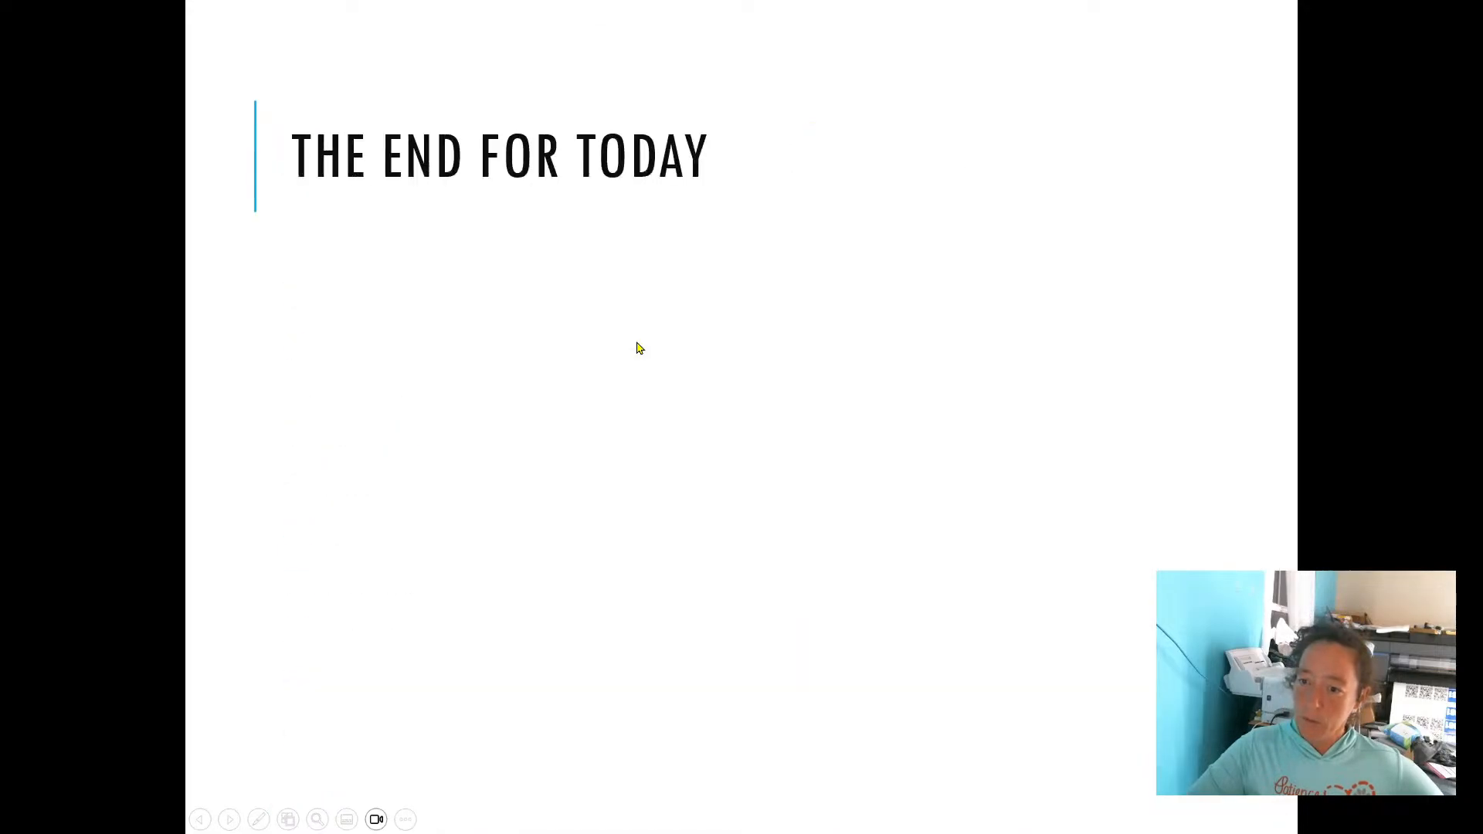